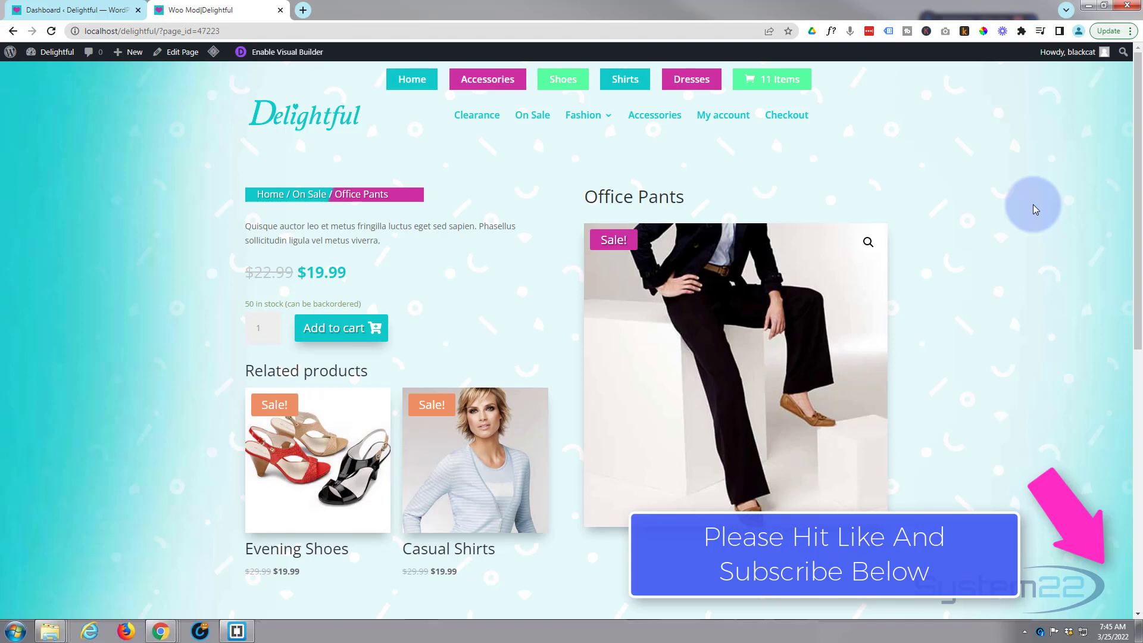
pyautogui.scroll(-7, 1034, 205)
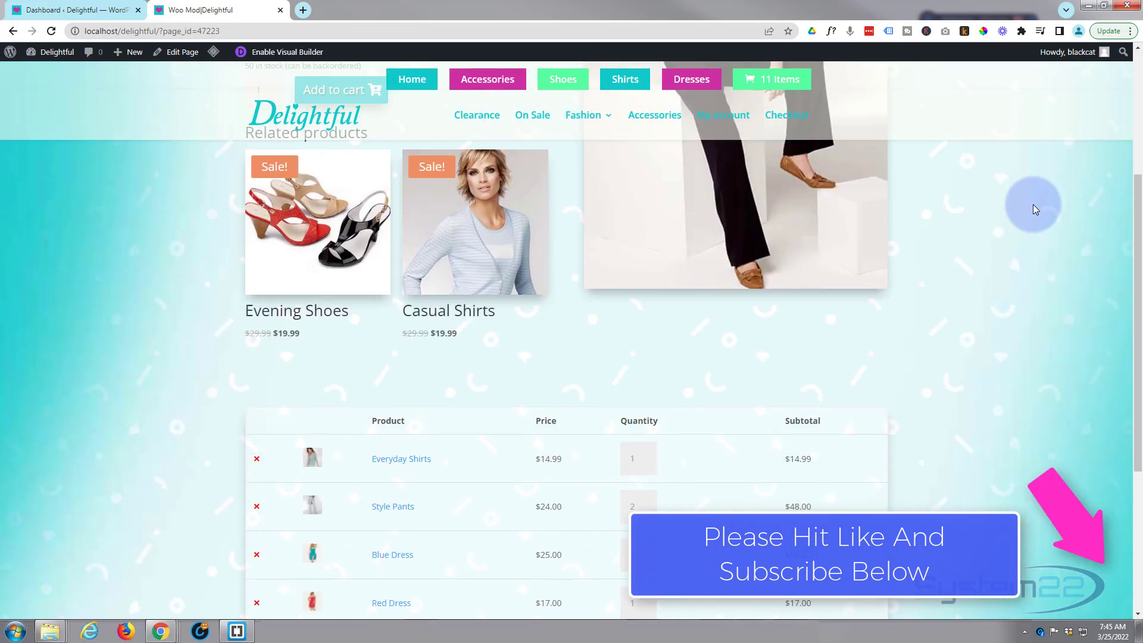
pyautogui.scroll(-1, 1033, 204)
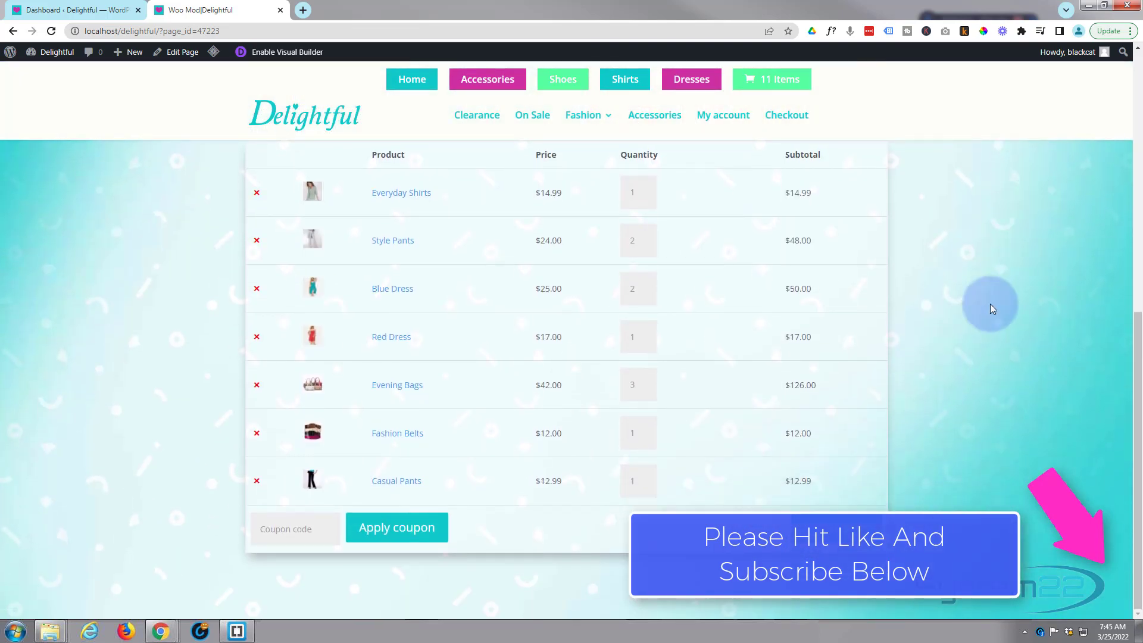
pyautogui.scroll(6, 995, 349)
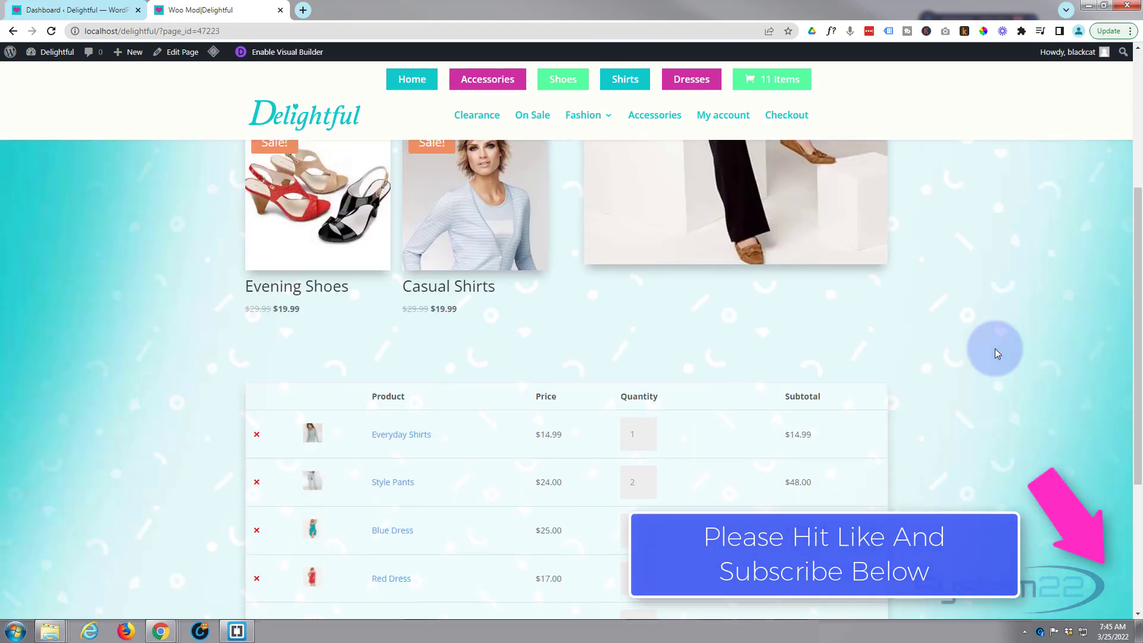
pyautogui.scroll(2, 995, 353)
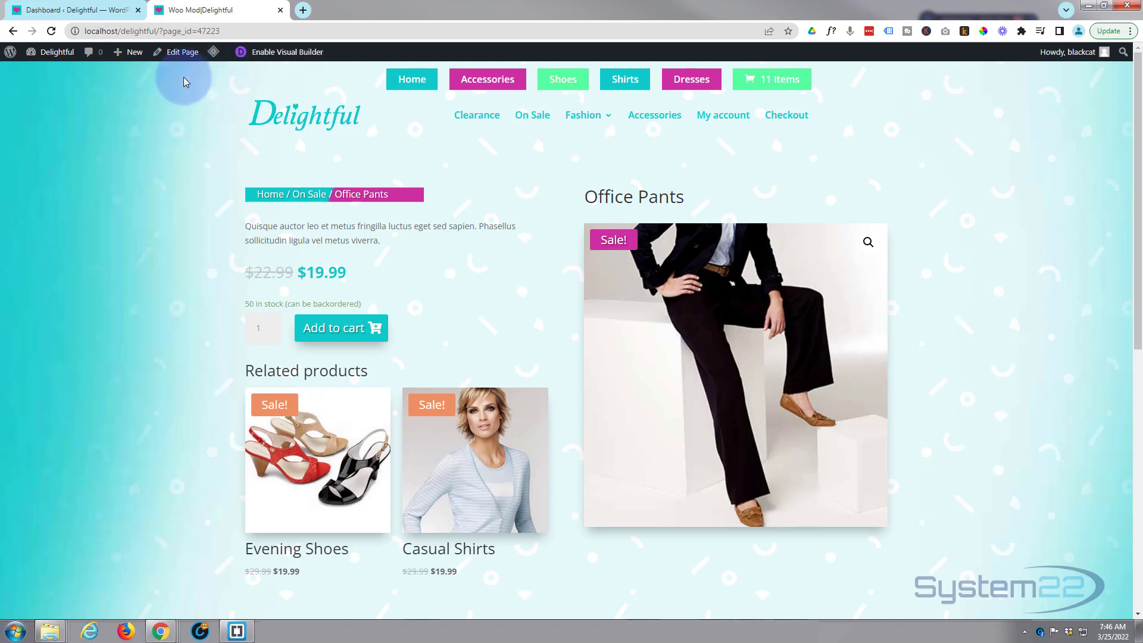
# - Create a page titled "office pants" built from scratch in Divi Builder, starting with a row of two equal columns
pyautogui.moveTo(132, 55)
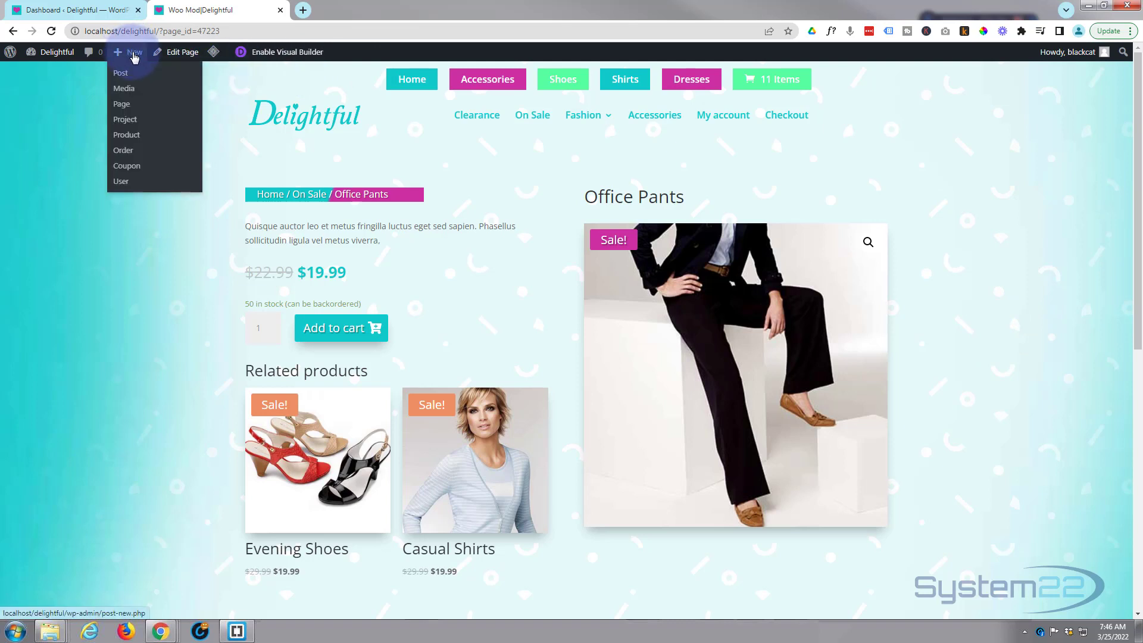
pyautogui.click(122, 105)
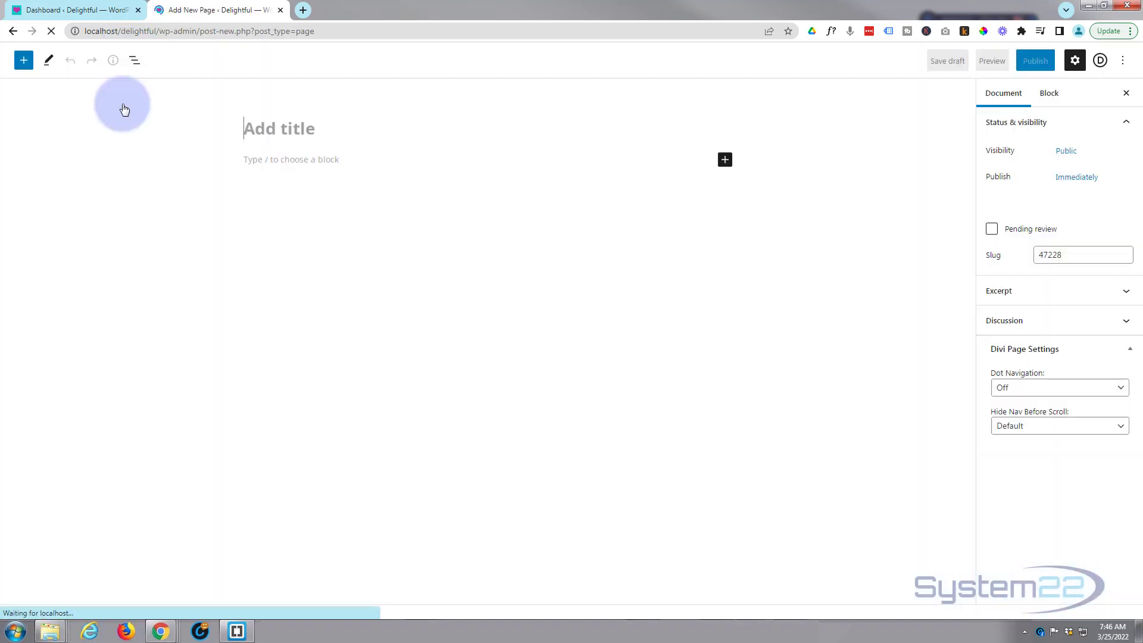
pyautogui.write('office pants')
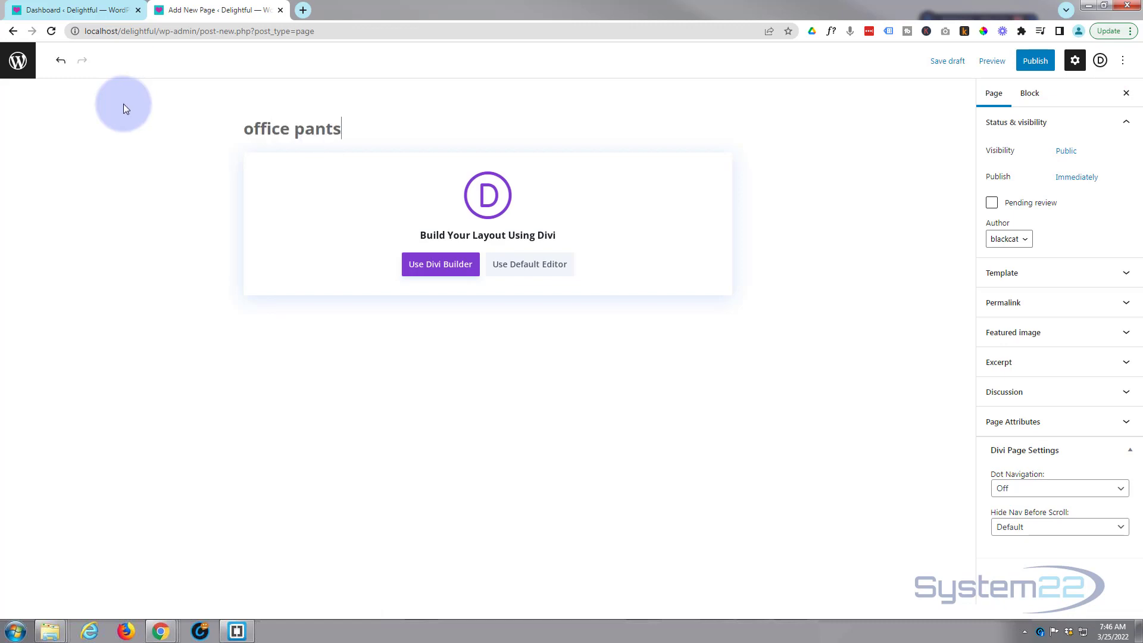
pyautogui.click(433, 266)
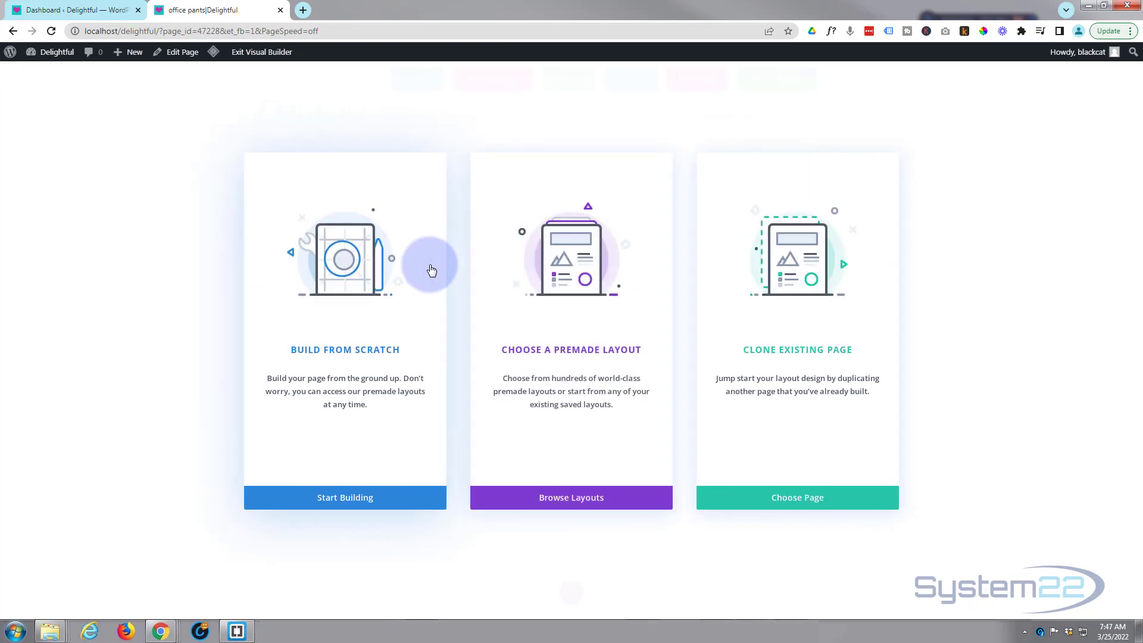
pyautogui.click(372, 489)
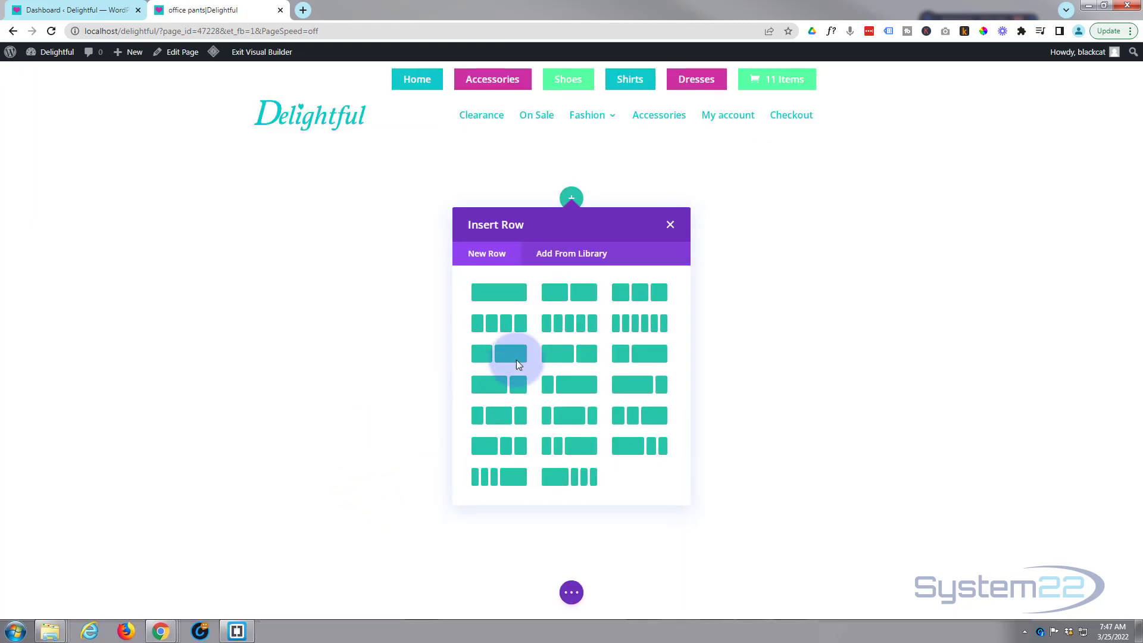
pyautogui.click(560, 297)
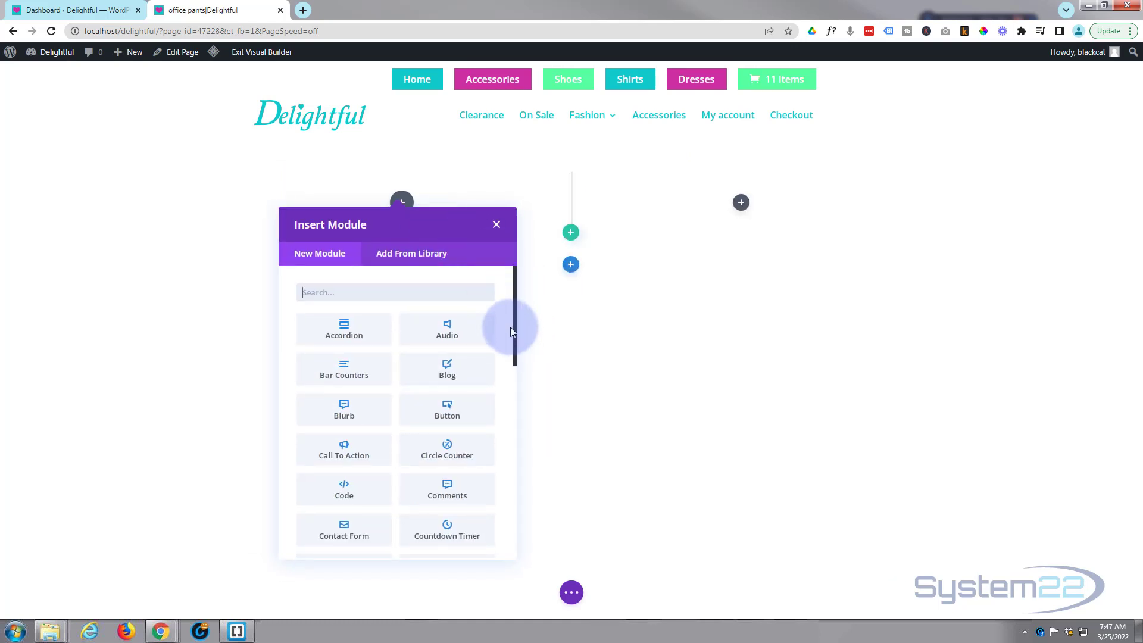
# - Add a Woo Breadcrumbs module to the row's first column and set its product to Office Pants
pyautogui.scroll(-4, 408, 359)
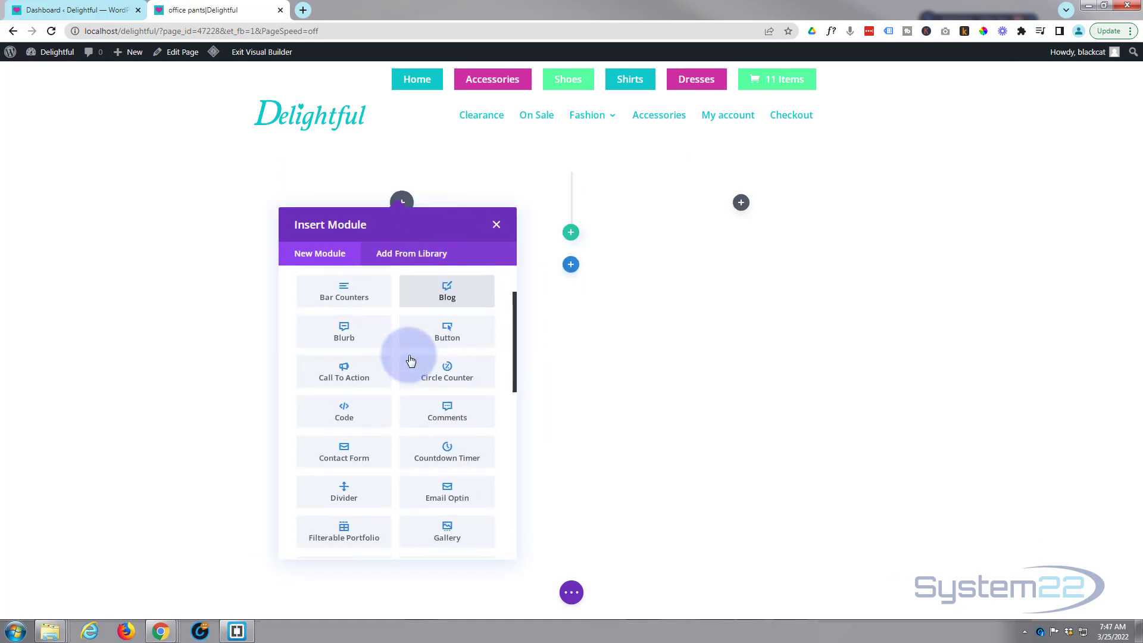
pyautogui.scroll(-5, 410, 359)
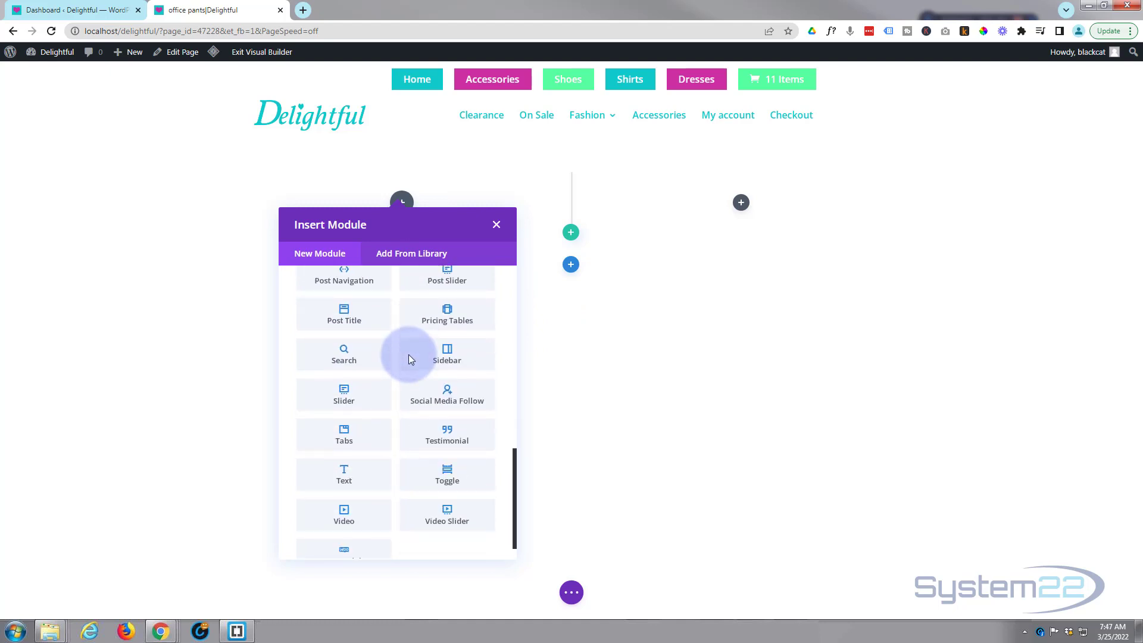
pyautogui.scroll(-1, 411, 360)
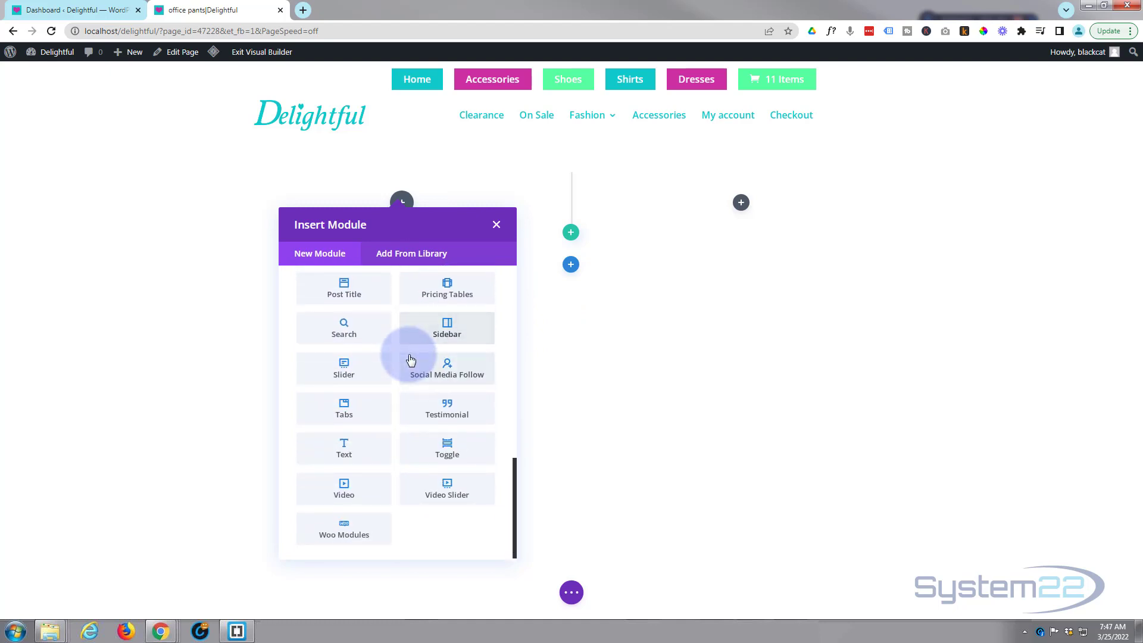
pyautogui.click(382, 540)
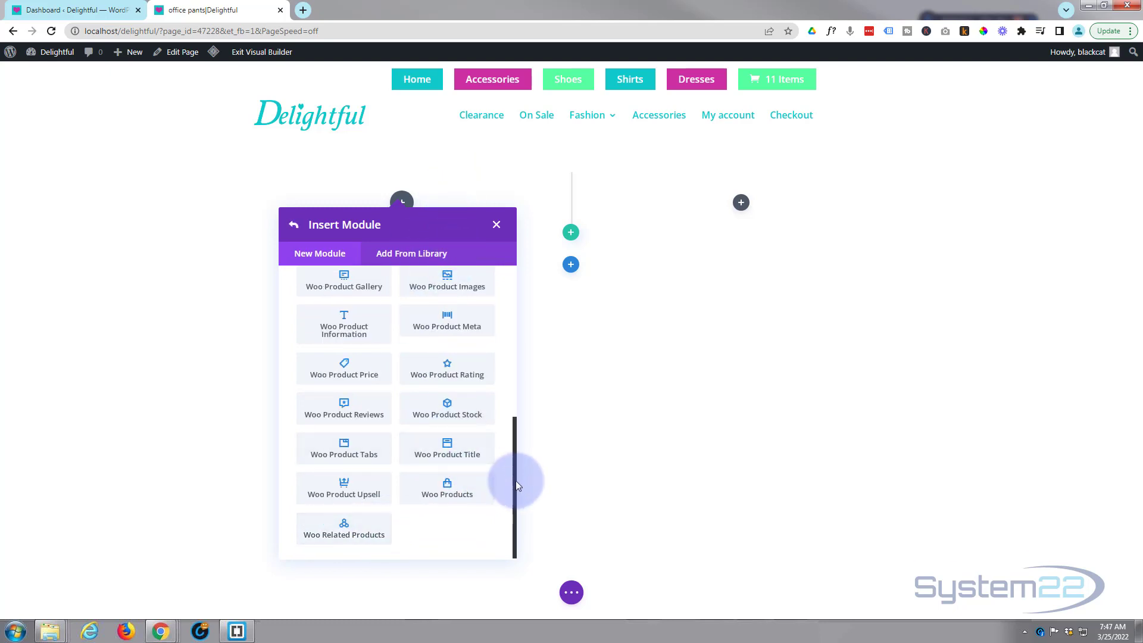
pyautogui.moveTo(515, 481); pyautogui.dragTo(517, 291)
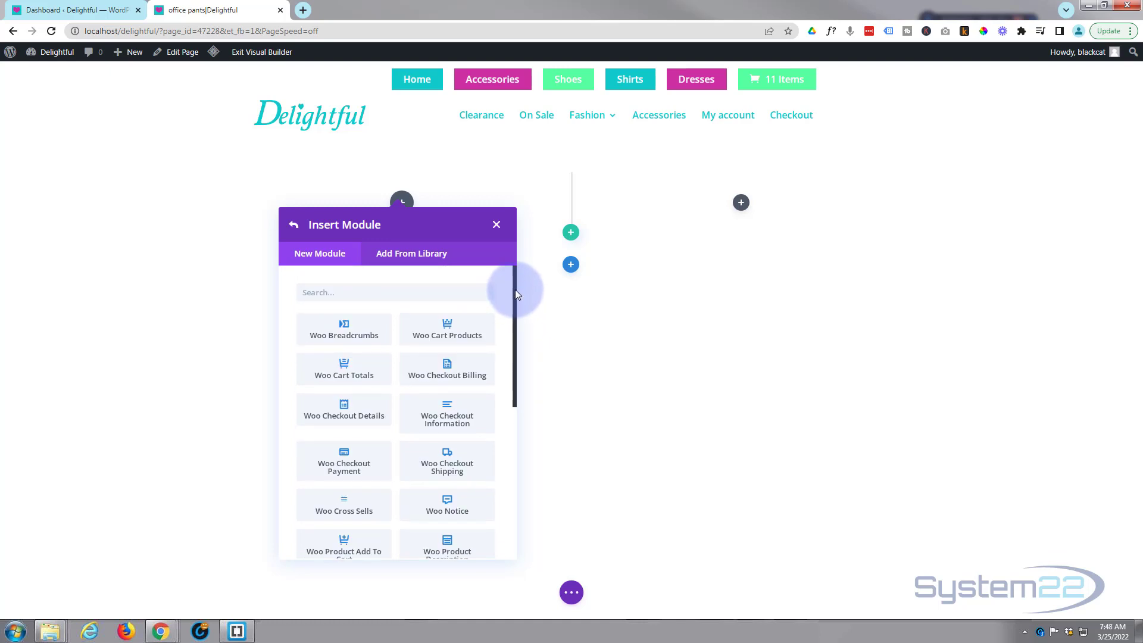
pyautogui.moveTo(516, 289)
pyautogui.mouseDown()
pyautogui.moveTo(504, 367)
pyautogui.moveTo(515, 447)
pyautogui.moveTo(515, 281)
pyautogui.mouseUp()
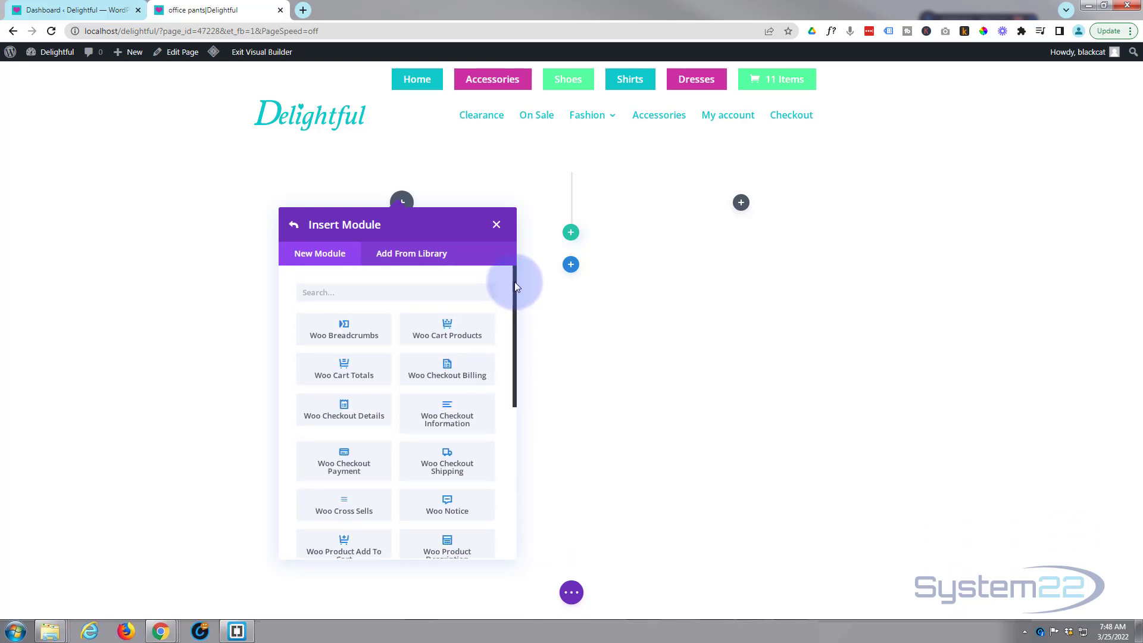
pyautogui.click(349, 337)
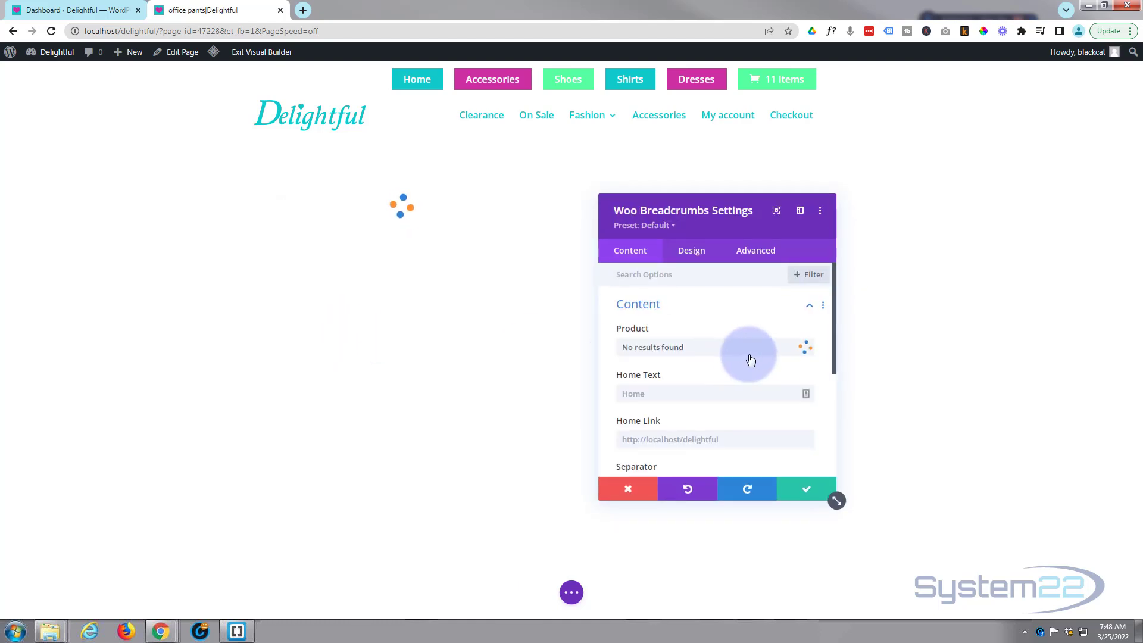
pyautogui.click(736, 354)
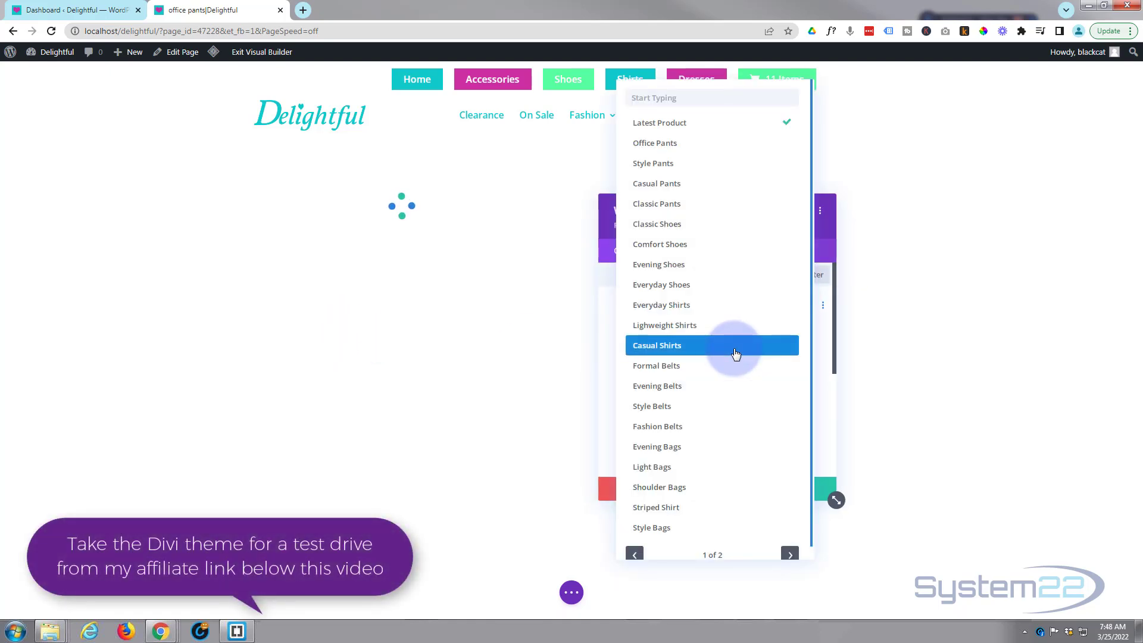
pyautogui.click(666, 144)
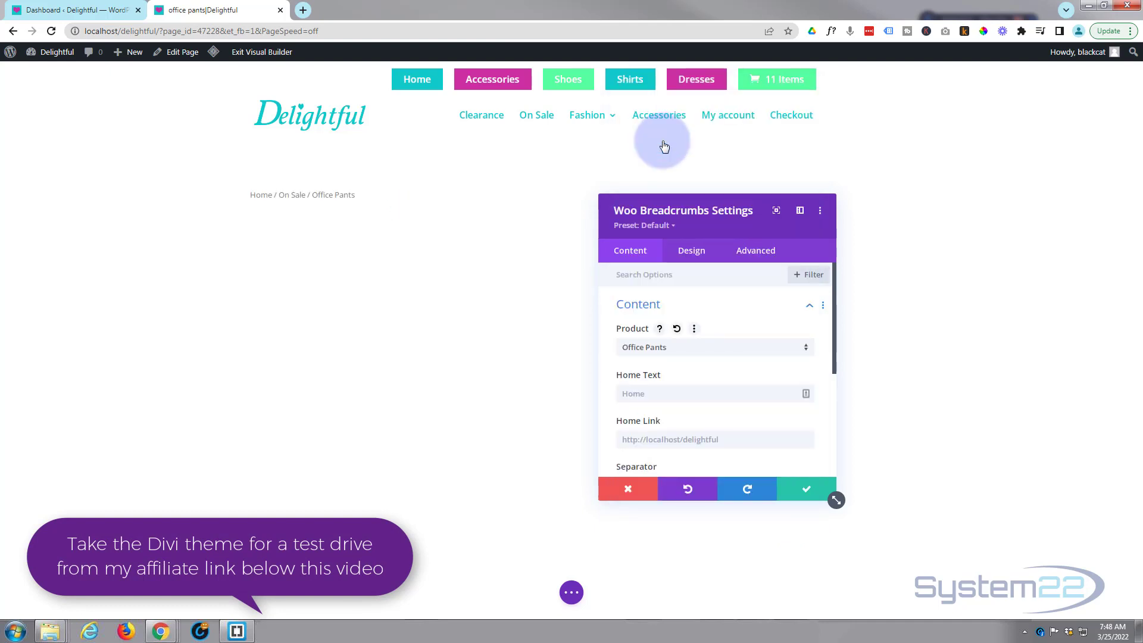
# - Add a background gradient to the Woo Breadcrumbs module
pyautogui.moveTo(834, 366); pyautogui.dragTo(833, 445)
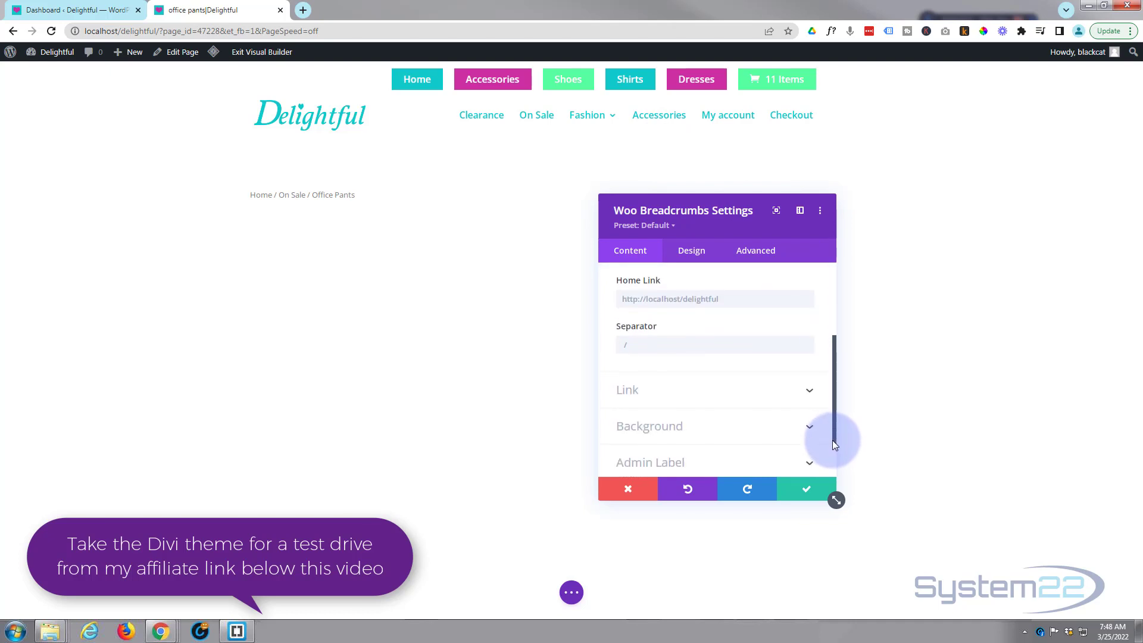
pyautogui.click(709, 374)
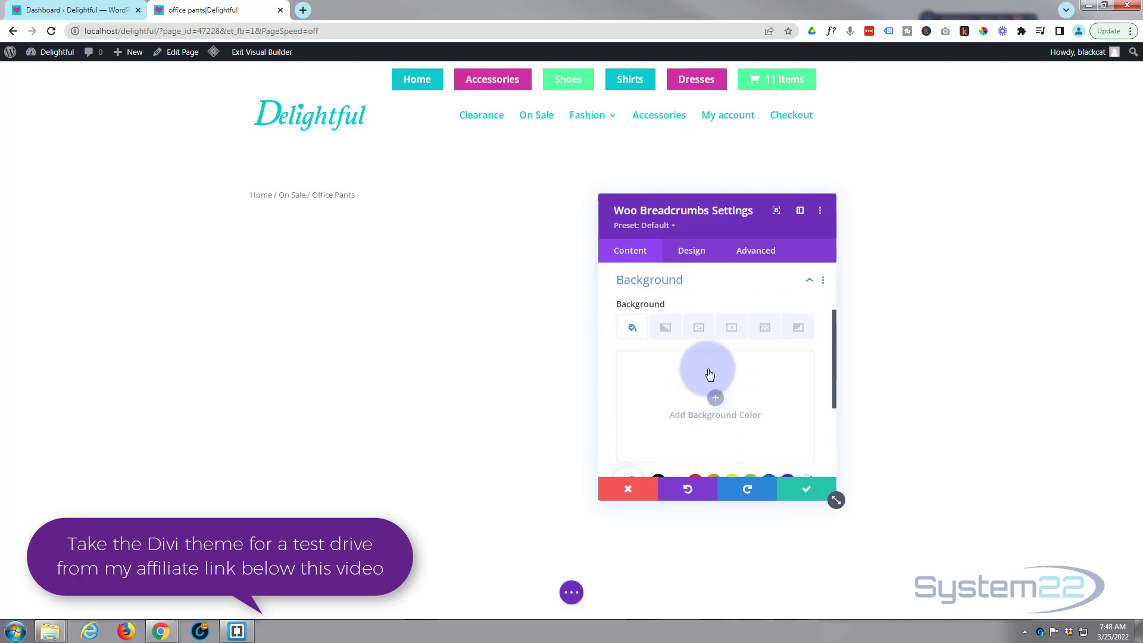
pyautogui.click(667, 328)
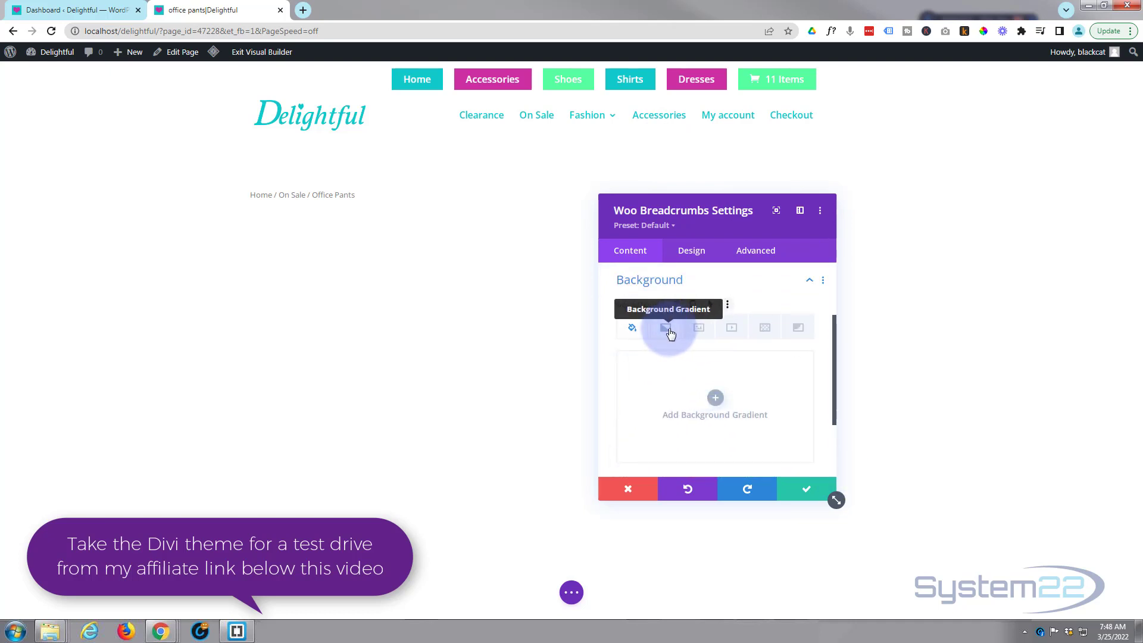
pyautogui.click(684, 391)
# - Set the breadcrumbs gradient's second color to #10CACA and its first color to #CC2FA2
pyautogui.scroll(-1, 691, 396)
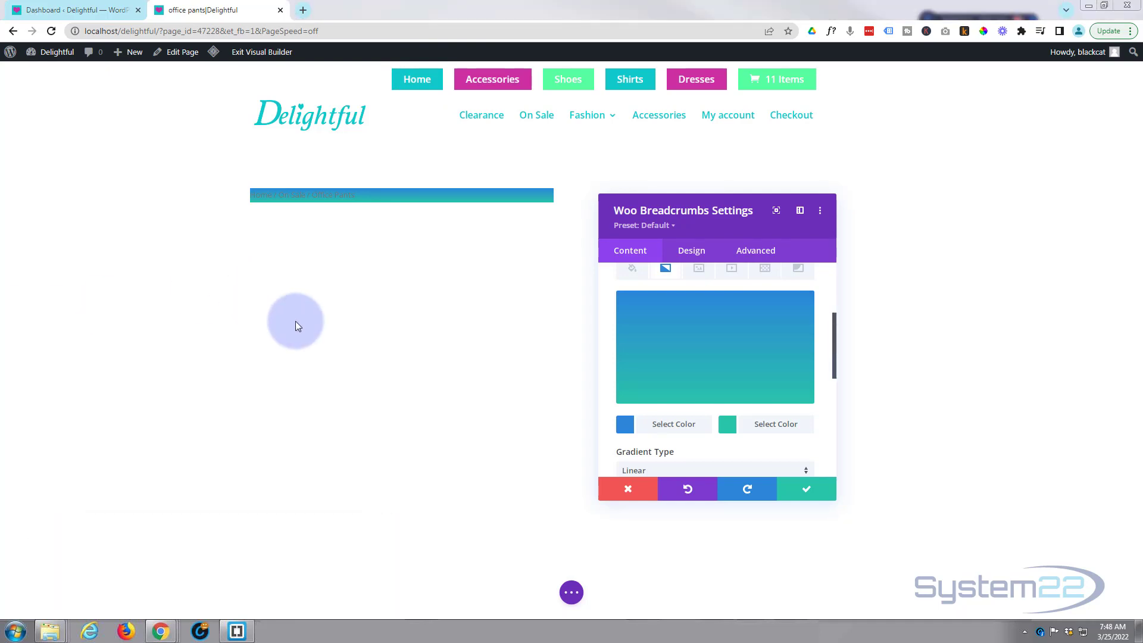
pyautogui.click(777, 425)
pyautogui.click(663, 309)
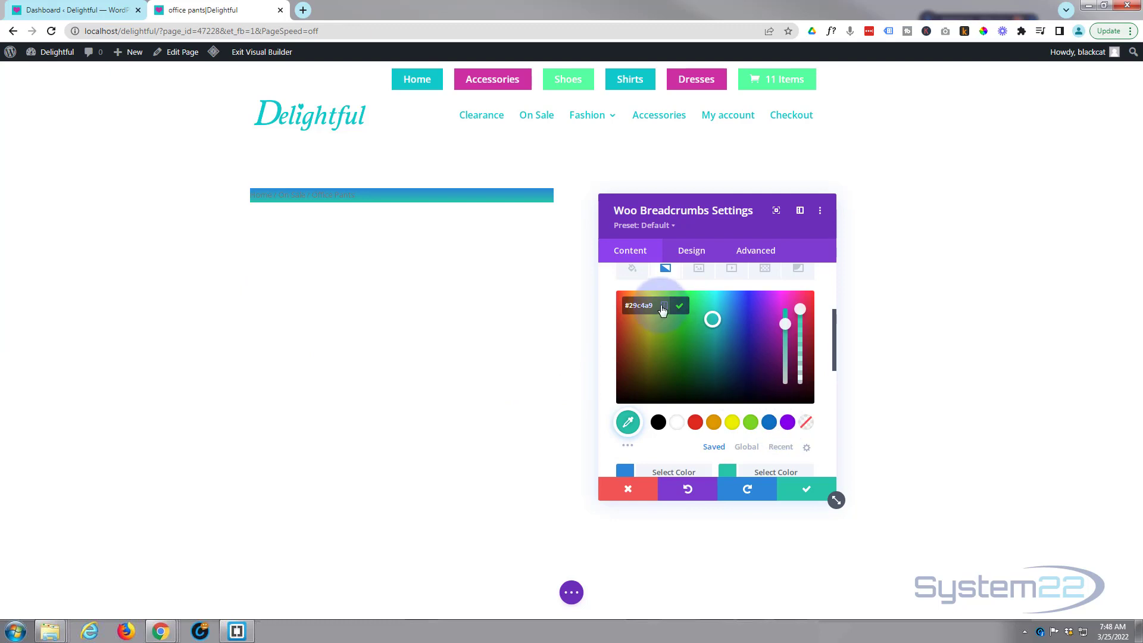
pyautogui.write('10CACA')
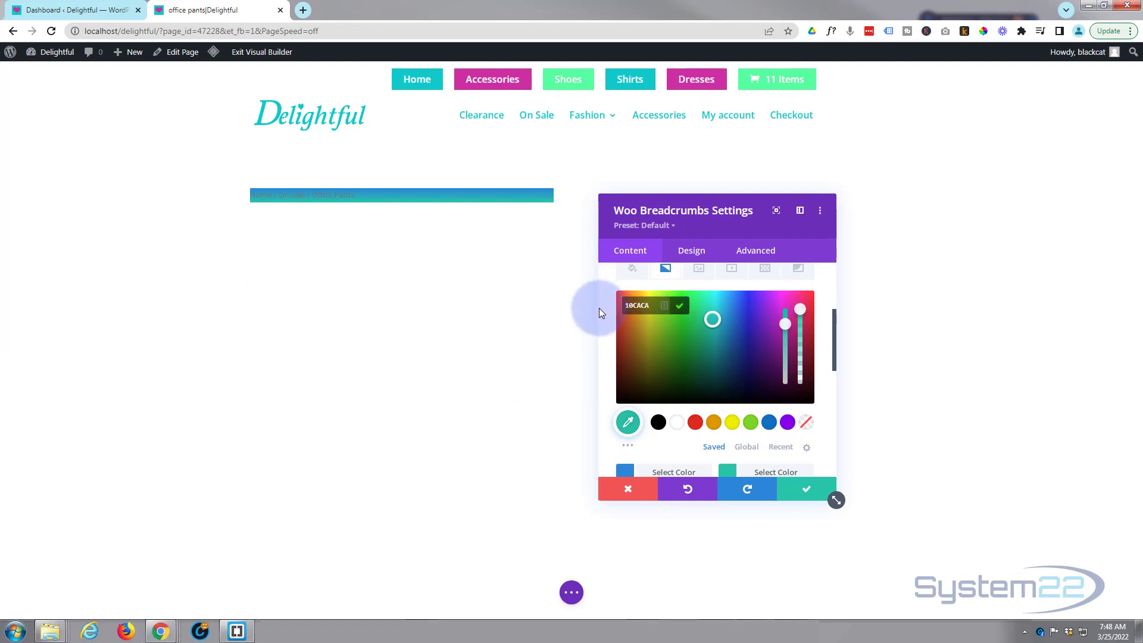
pyautogui.press('Return')
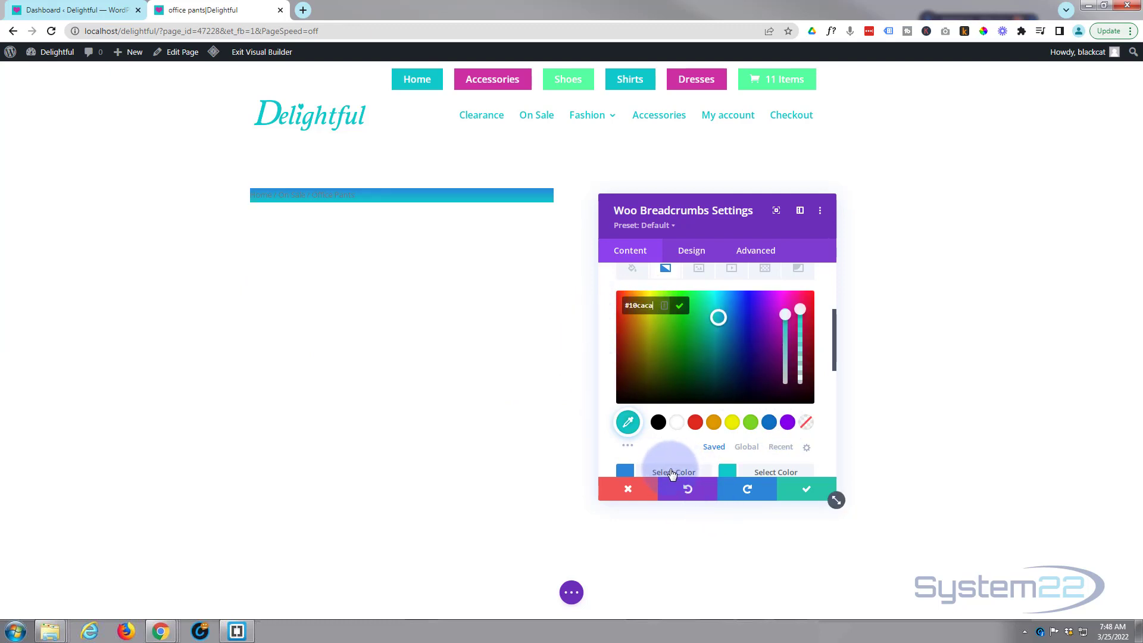
pyautogui.click(671, 473)
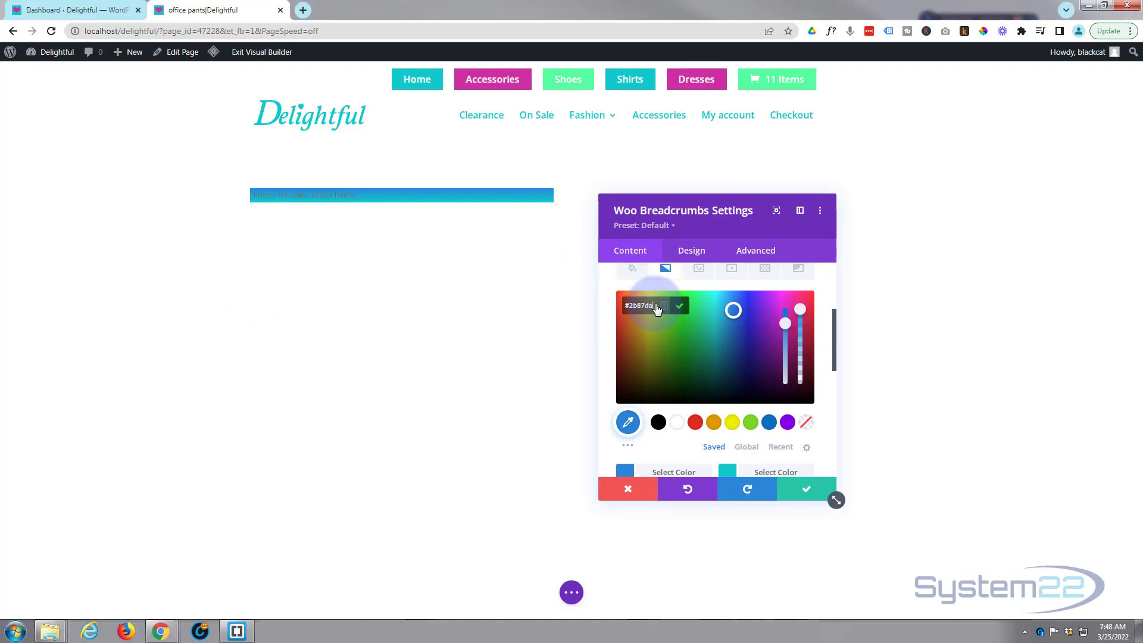
pyautogui.write('CC2FA2')
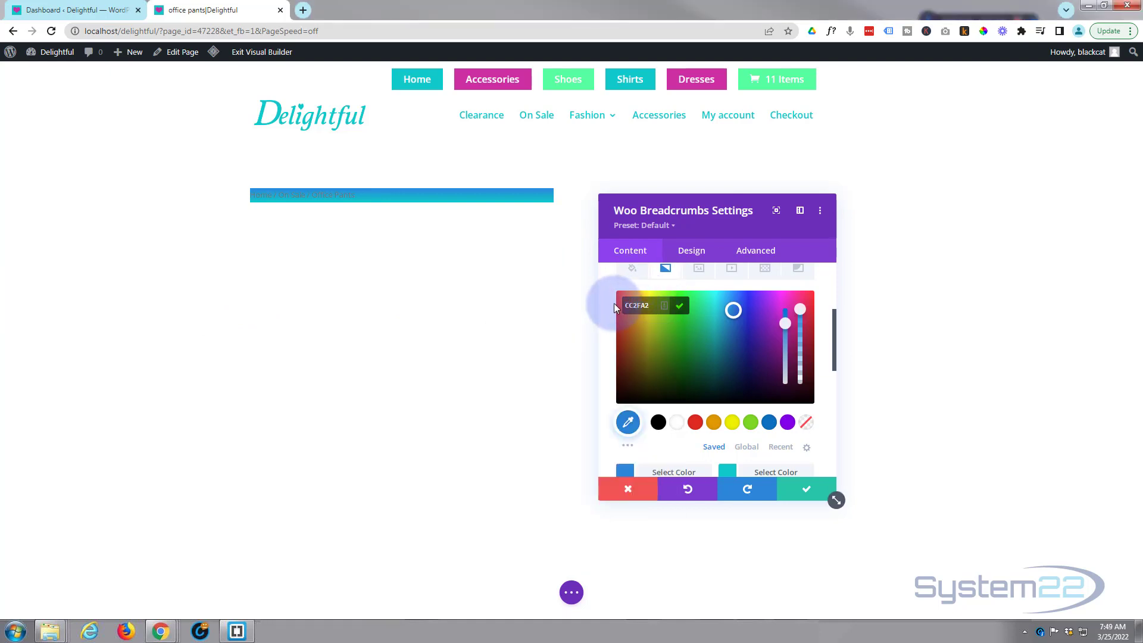
pyautogui.press('Return')
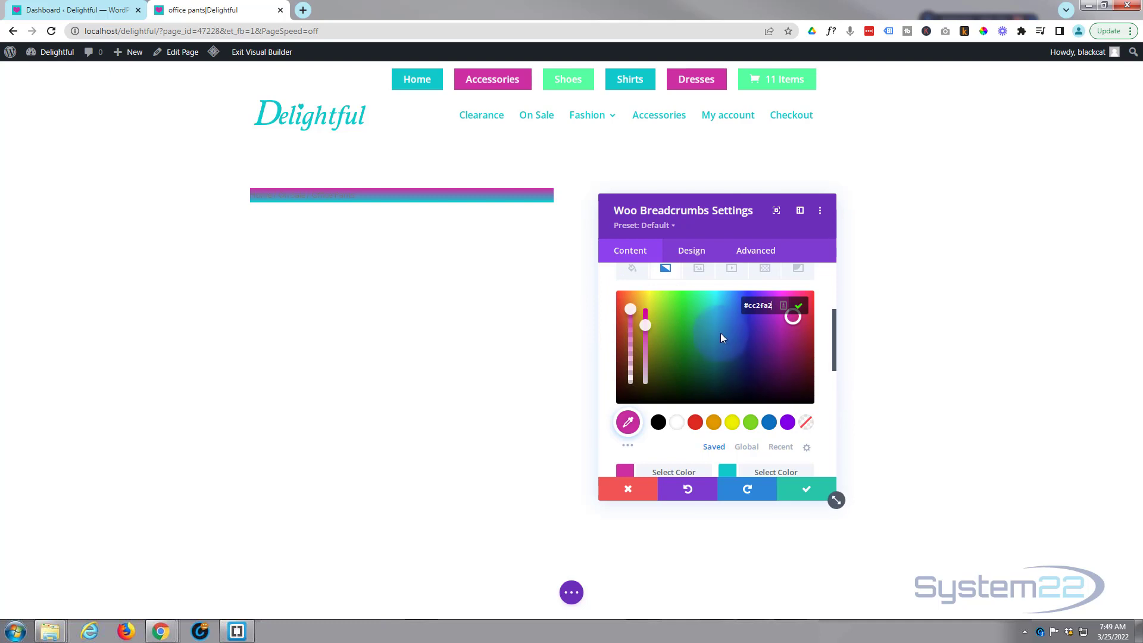
# - Set the gradient direction to 241deg, with the start position at 52% and the end position at 51%
pyautogui.scroll(-3, 720, 338)
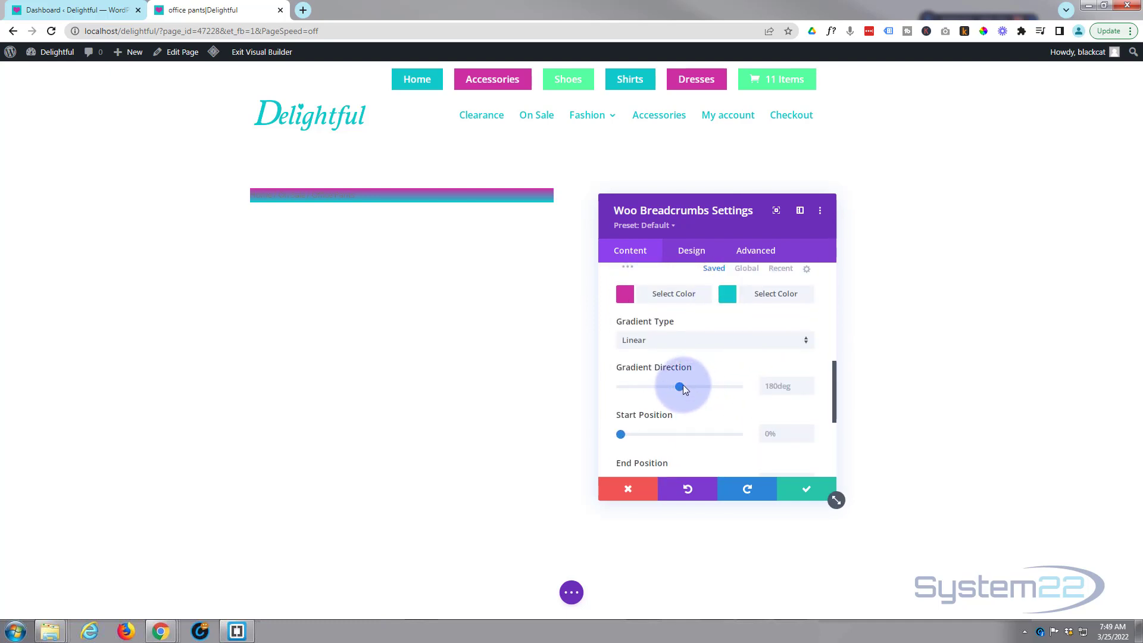
pyautogui.click(678, 386)
pyautogui.scroll(-1, 678, 387)
pyautogui.moveTo(697, 383); pyautogui.dragTo(699, 383)
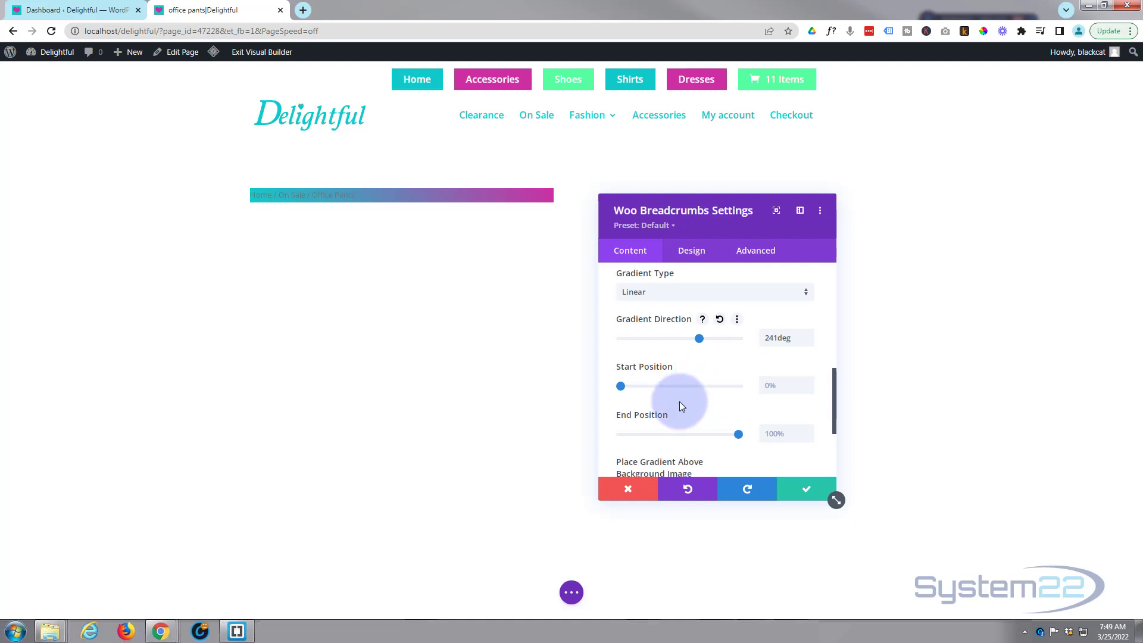
pyautogui.moveTo(621, 386); pyautogui.dragTo(681, 386)
pyautogui.moveTo(721, 432); pyautogui.dragTo(684, 431)
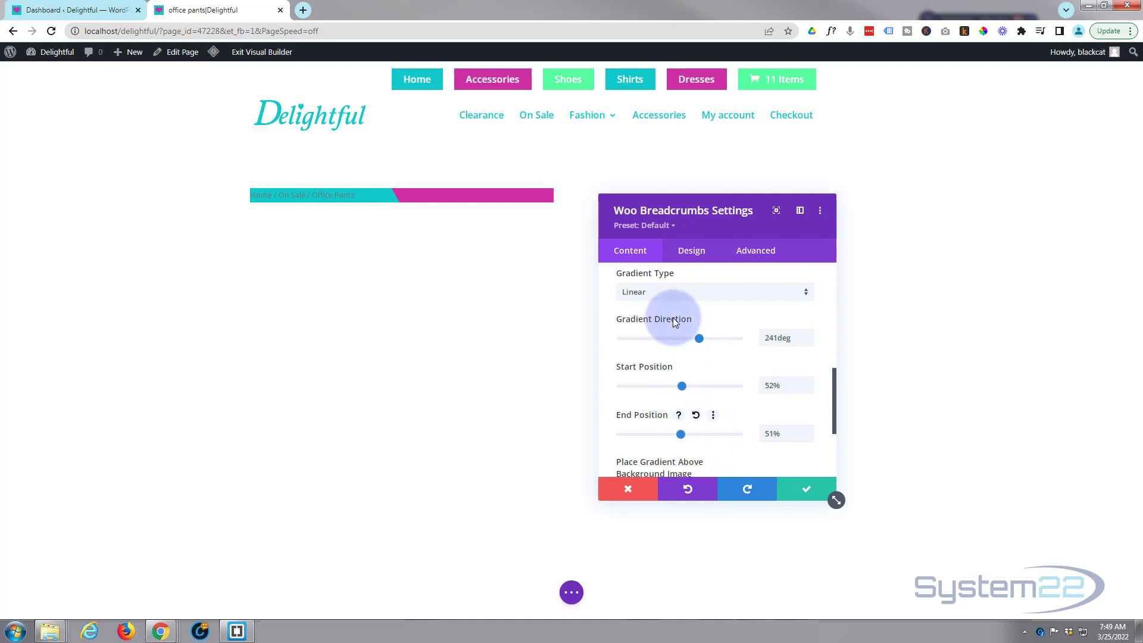
# - Set the left padding of the Woo Breadcrumbs module to 15px
pyautogui.click(698, 251)
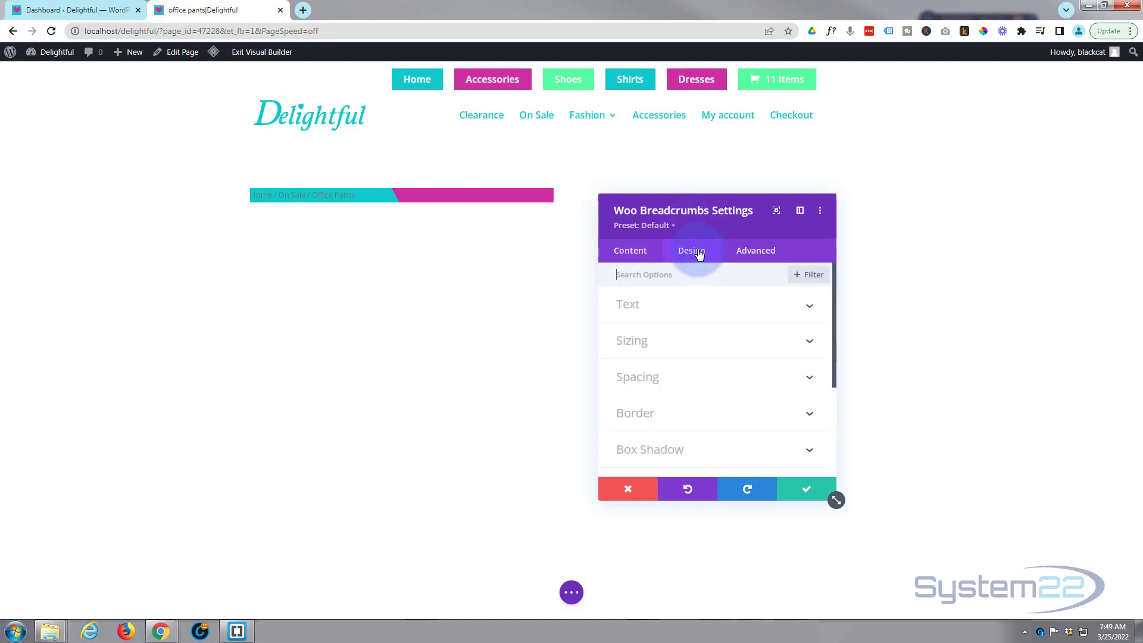
pyautogui.click(689, 369)
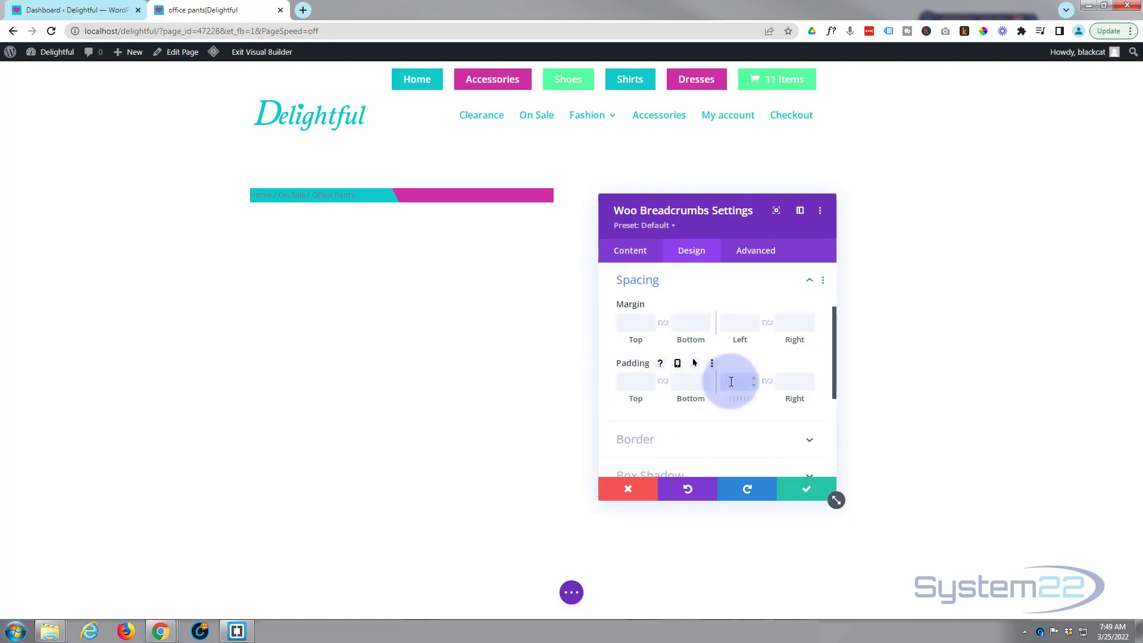
pyautogui.write('10')
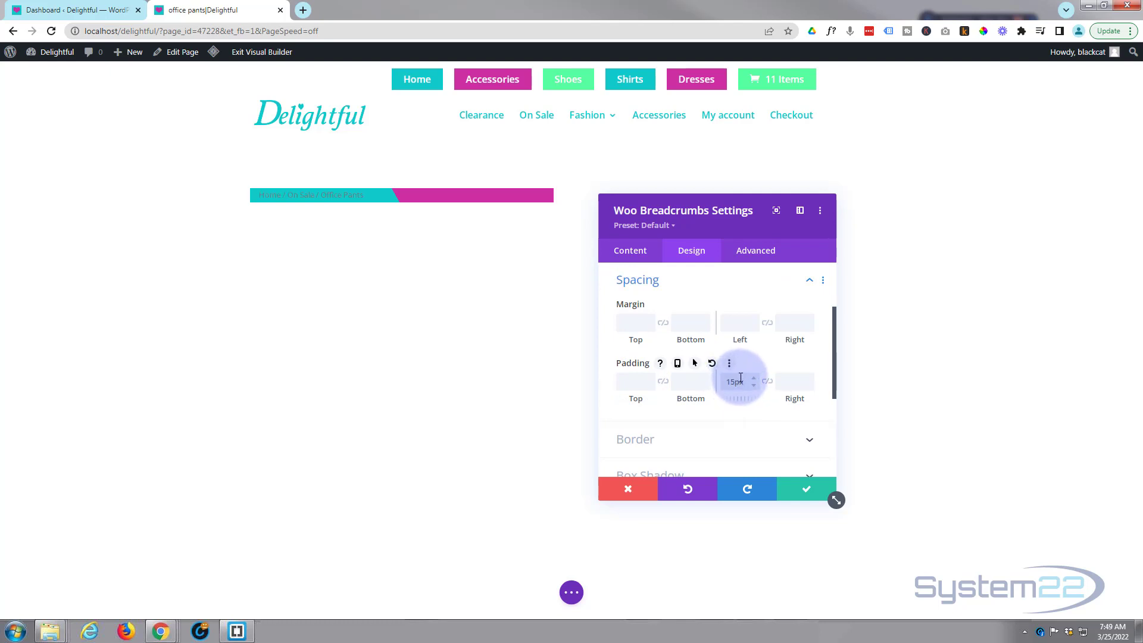
# - Set the text color of the Woo Breadcrumbs module to white (#ffffff)
pyautogui.scroll(-2, 738, 382)
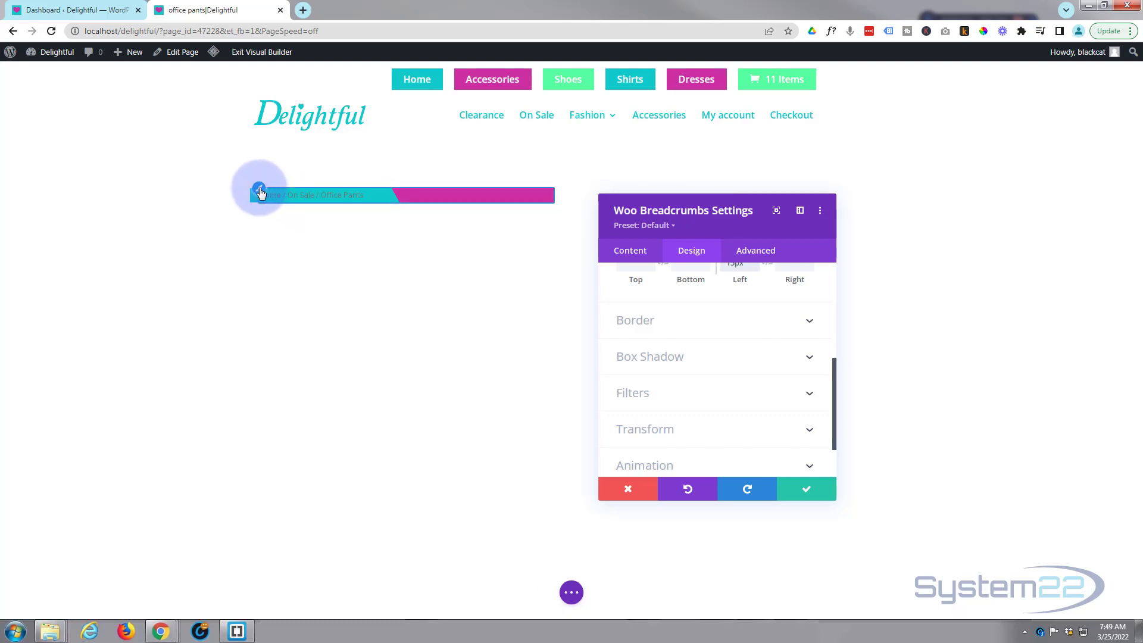
pyautogui.click(260, 192)
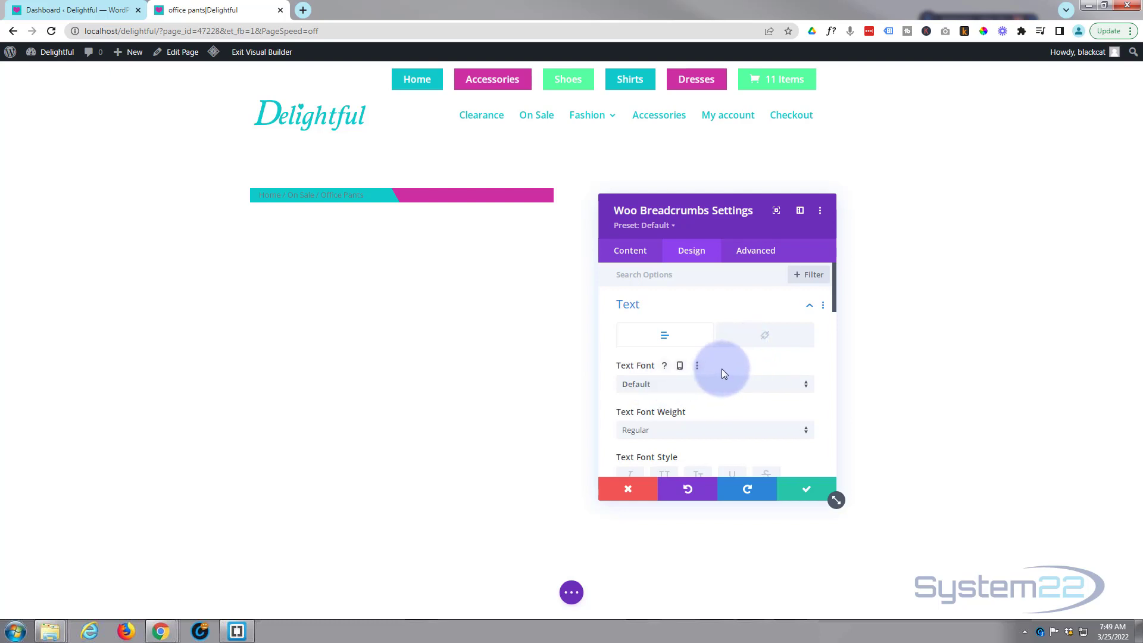
pyautogui.scroll(-1, 722, 369)
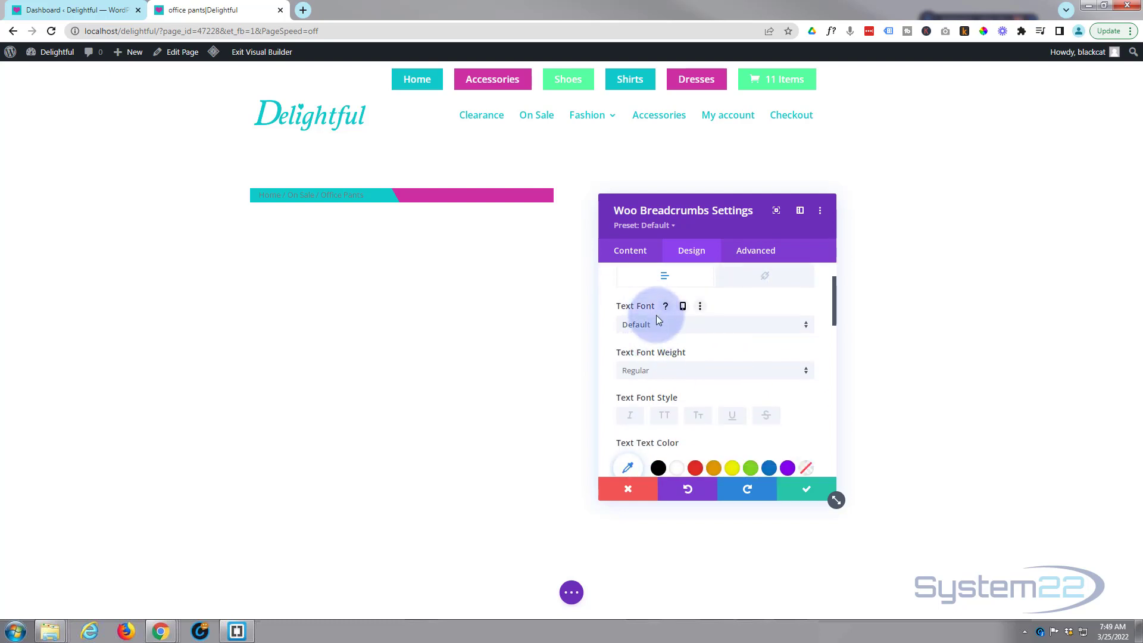
pyautogui.scroll(-1, 706, 349)
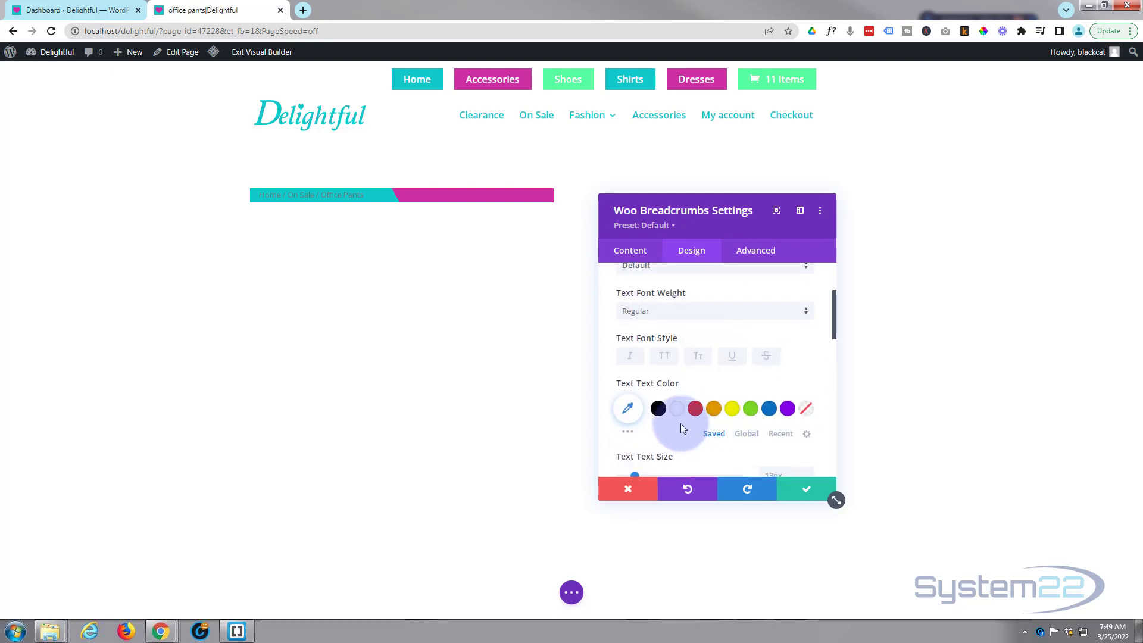
pyautogui.click(678, 409)
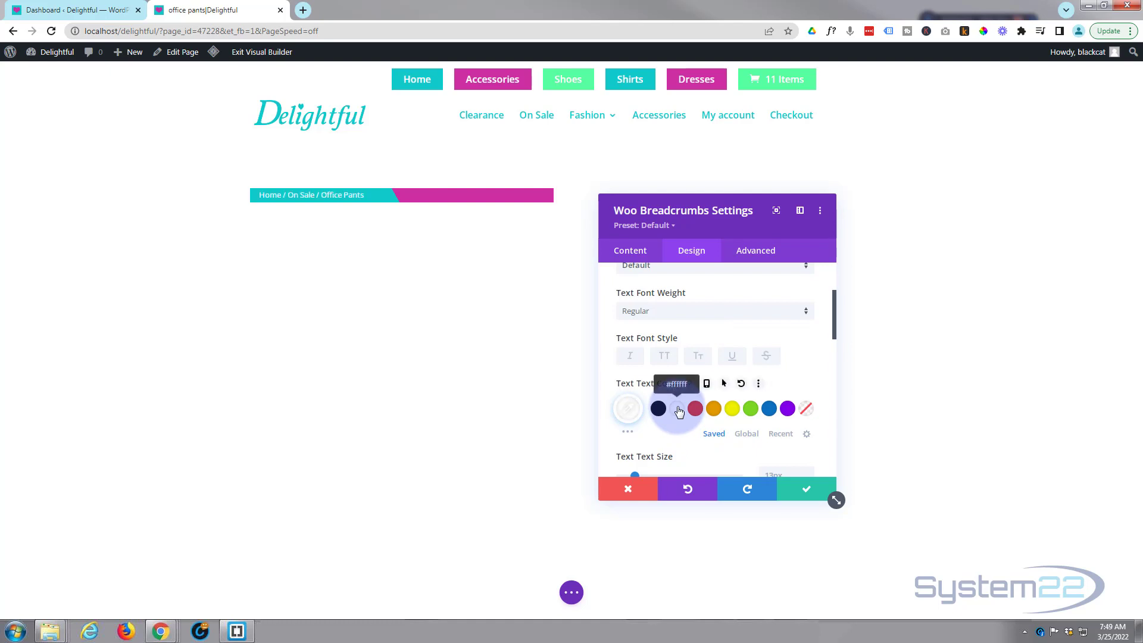
# - Increase the breadcrumbs text size to 16px
pyautogui.scroll(-2, 678, 405)
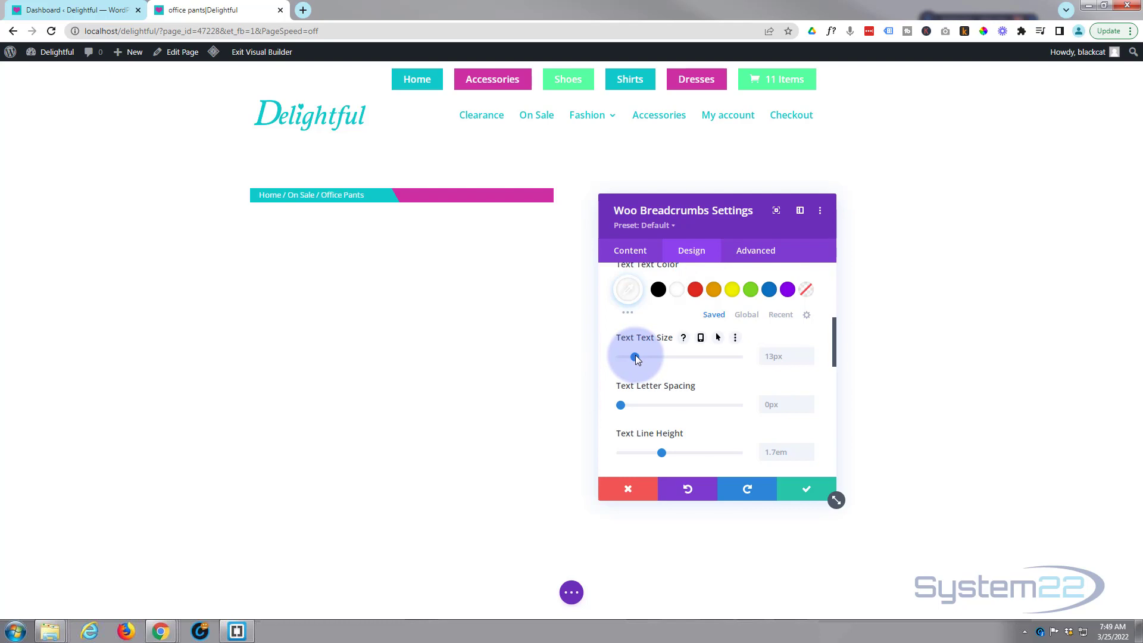
pyautogui.moveTo(634, 356); pyautogui.dragTo(637, 356)
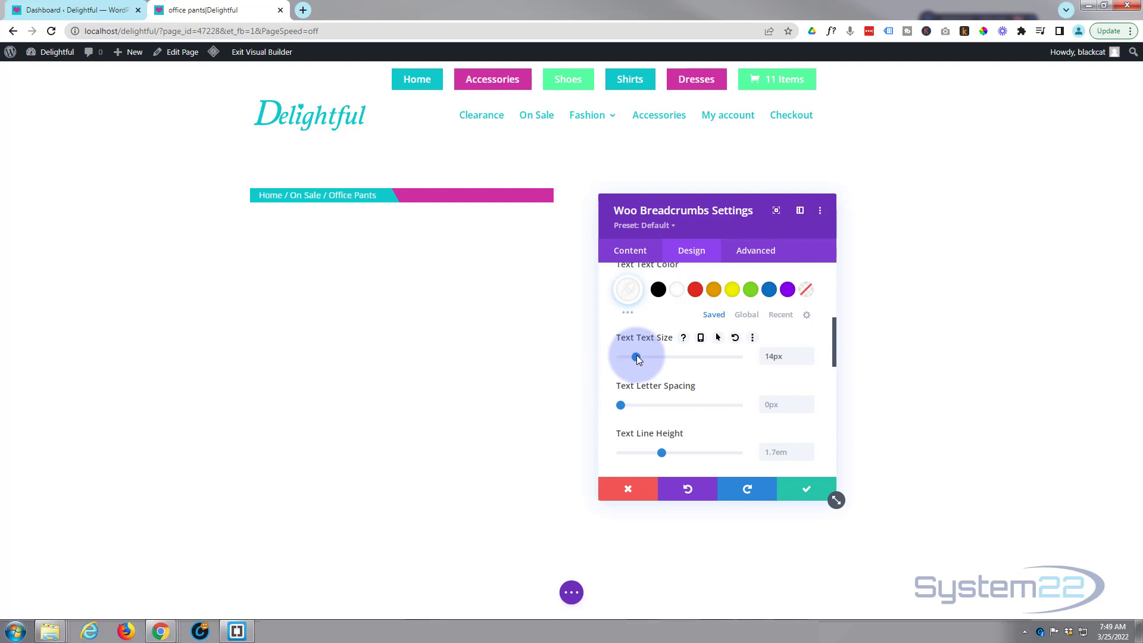
pyautogui.moveTo(637, 356); pyautogui.dragTo(638, 356)
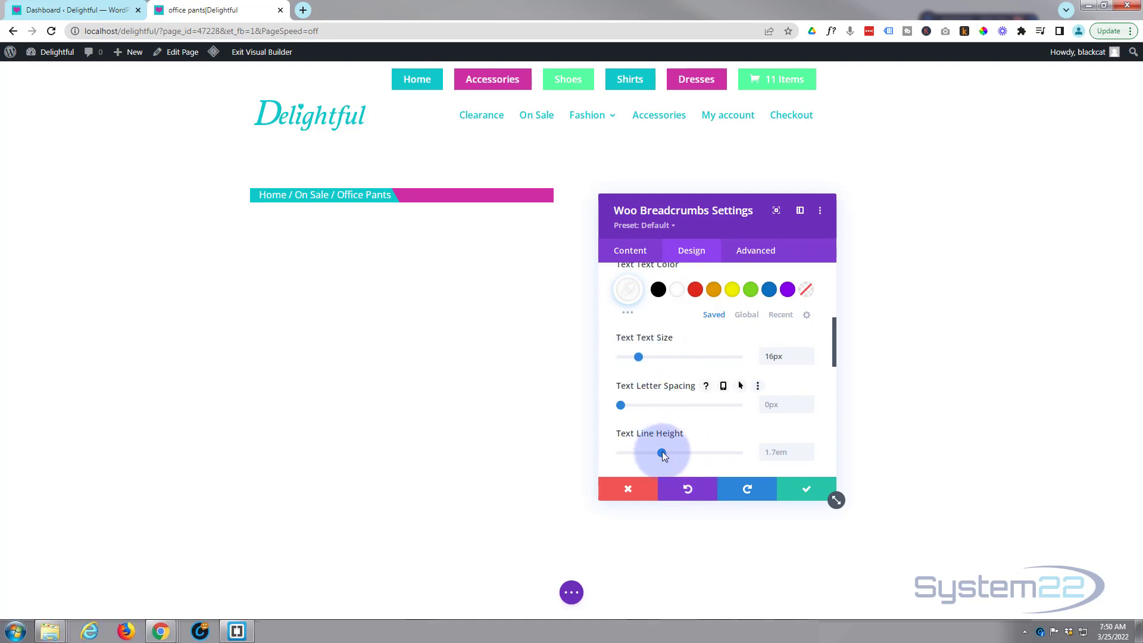
# - Set the breadcrumbs text line height to 1.9em and apply the second text shadow preset after the no-shadow option
pyautogui.moveTo(667, 451); pyautogui.dragTo(675, 451)
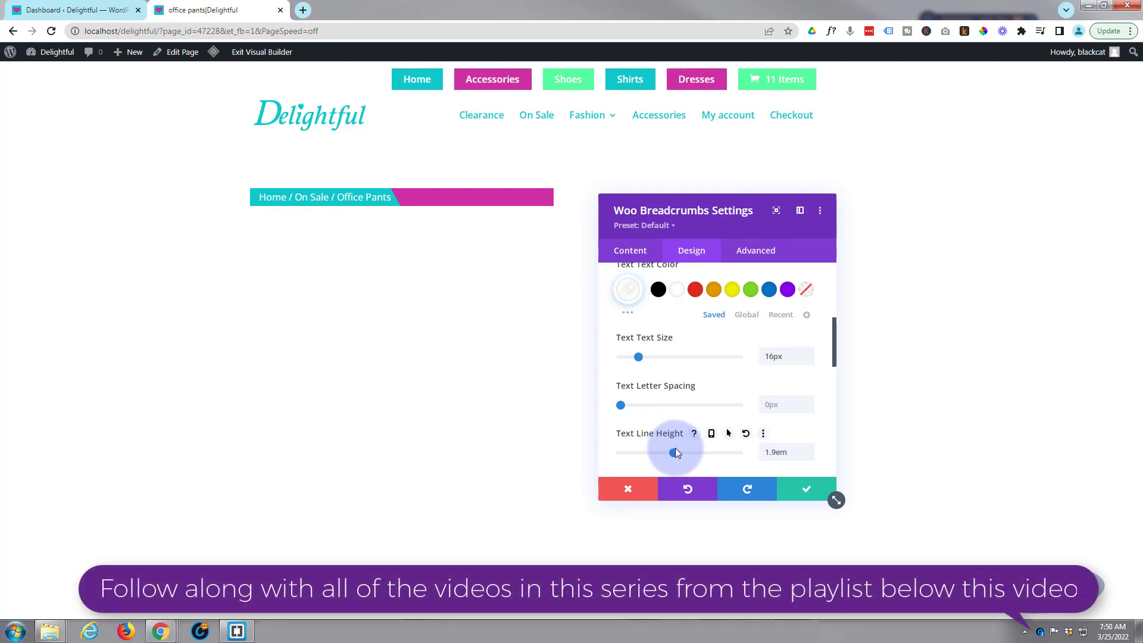
pyautogui.scroll(-3, 726, 375)
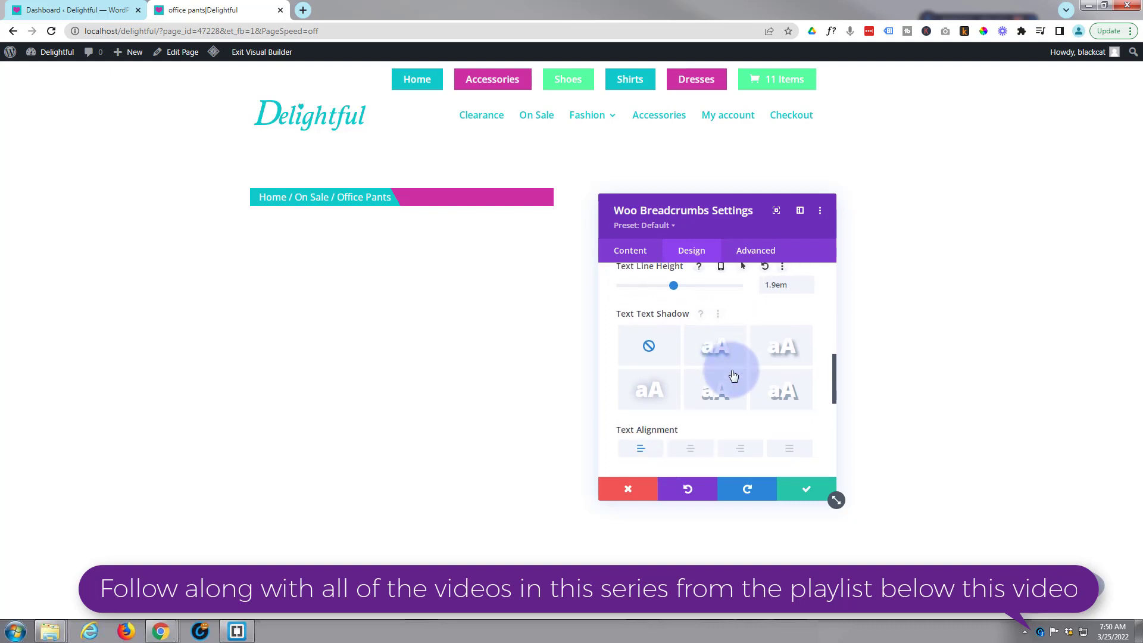
pyautogui.click(777, 341)
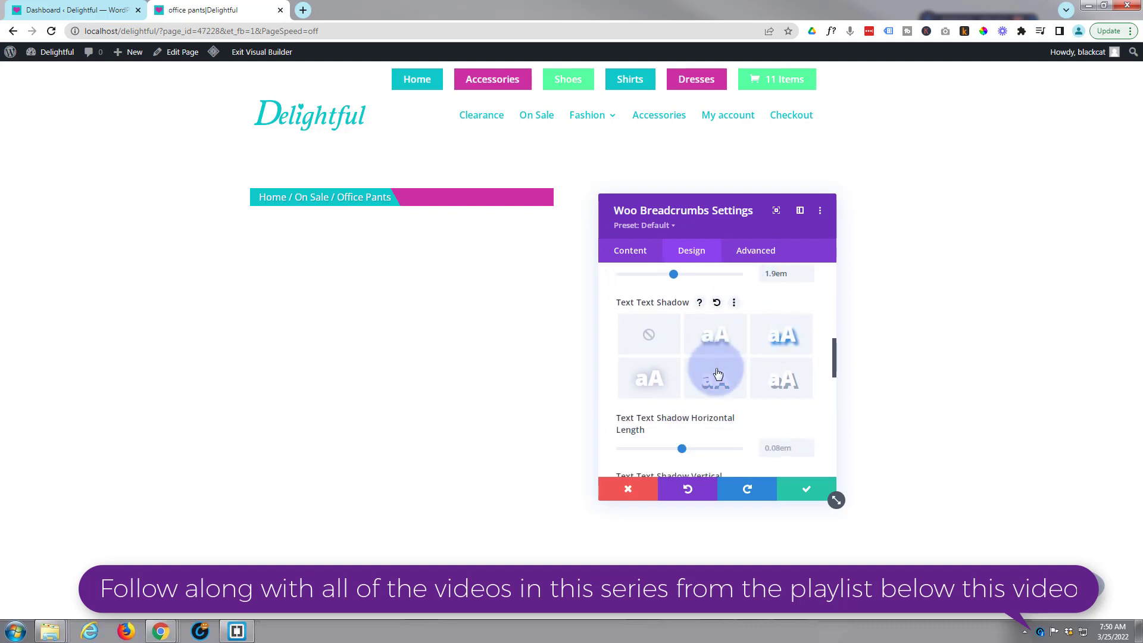
# - Set the width of the Woo Breadcrumbs module to 300px
pyautogui.scroll(2, 715, 374)
pyautogui.scroll(3, 716, 374)
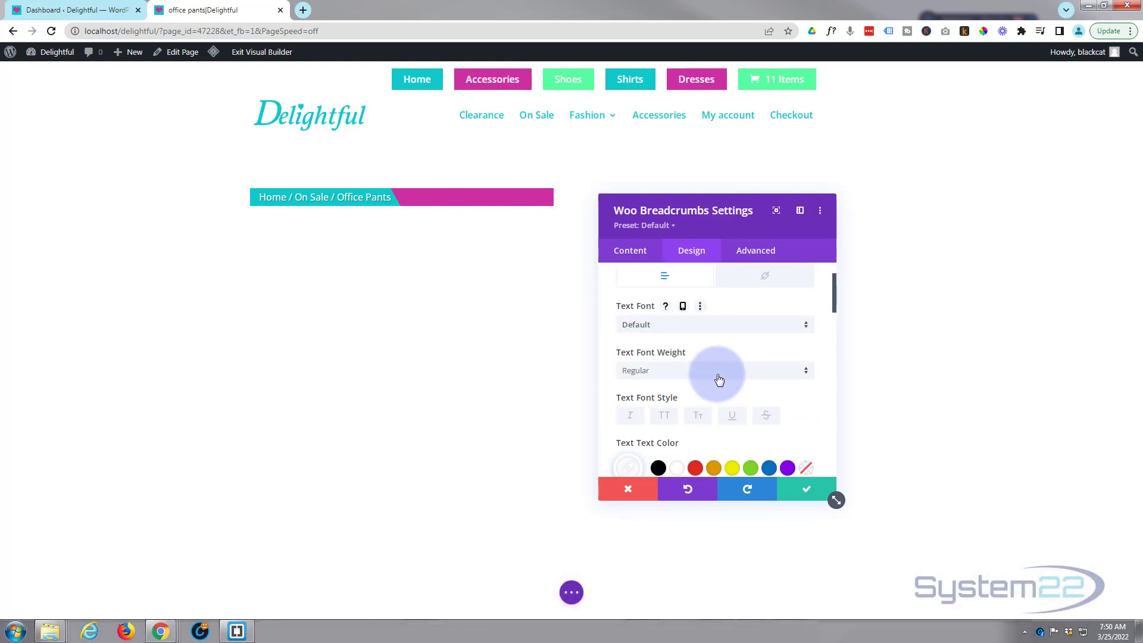
pyautogui.scroll(1, 719, 379)
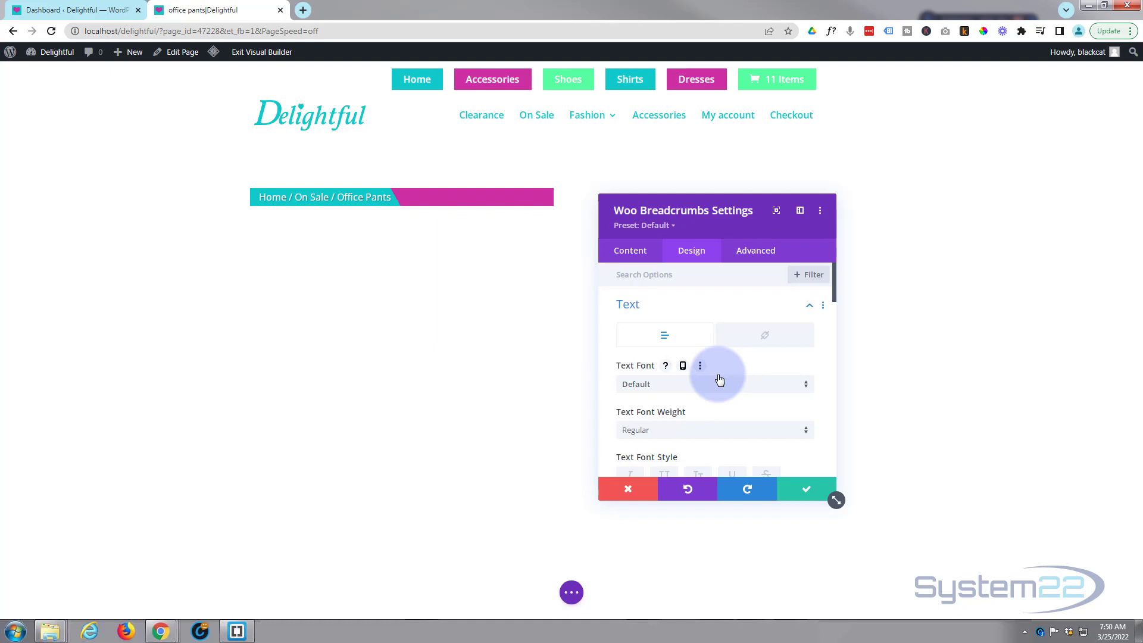
pyautogui.click(727, 310)
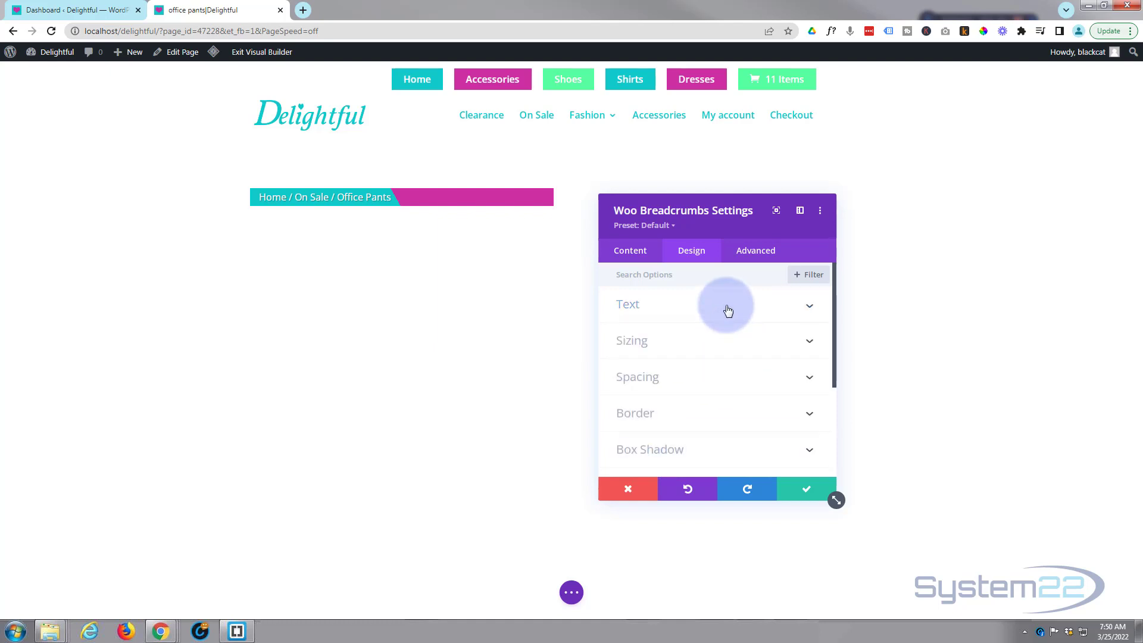
pyautogui.click(691, 344)
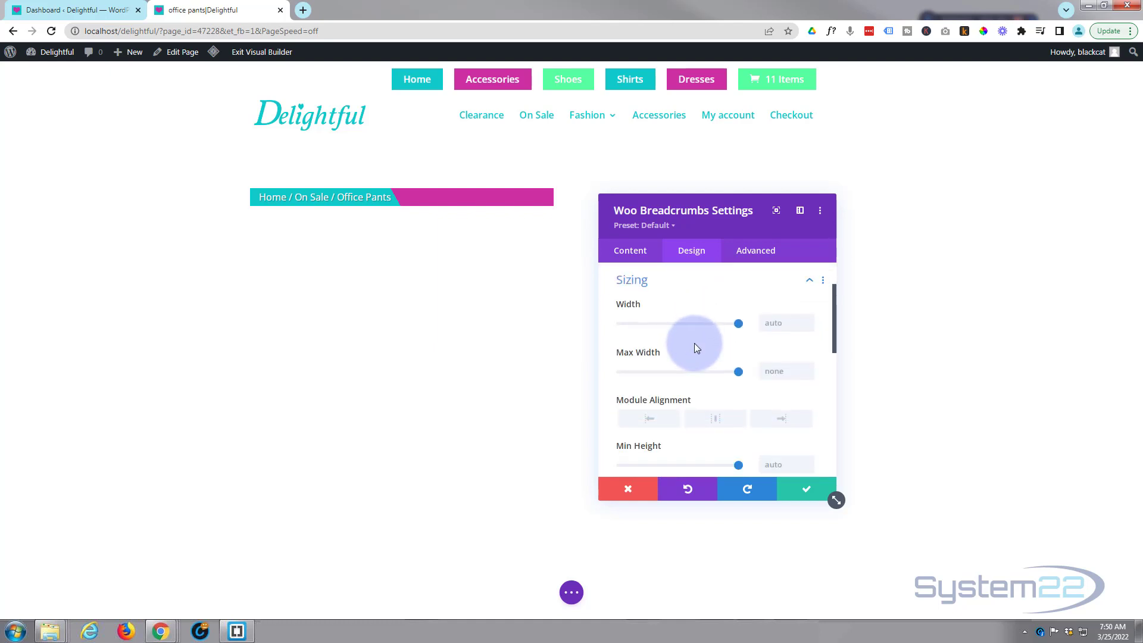
pyautogui.click(763, 324)
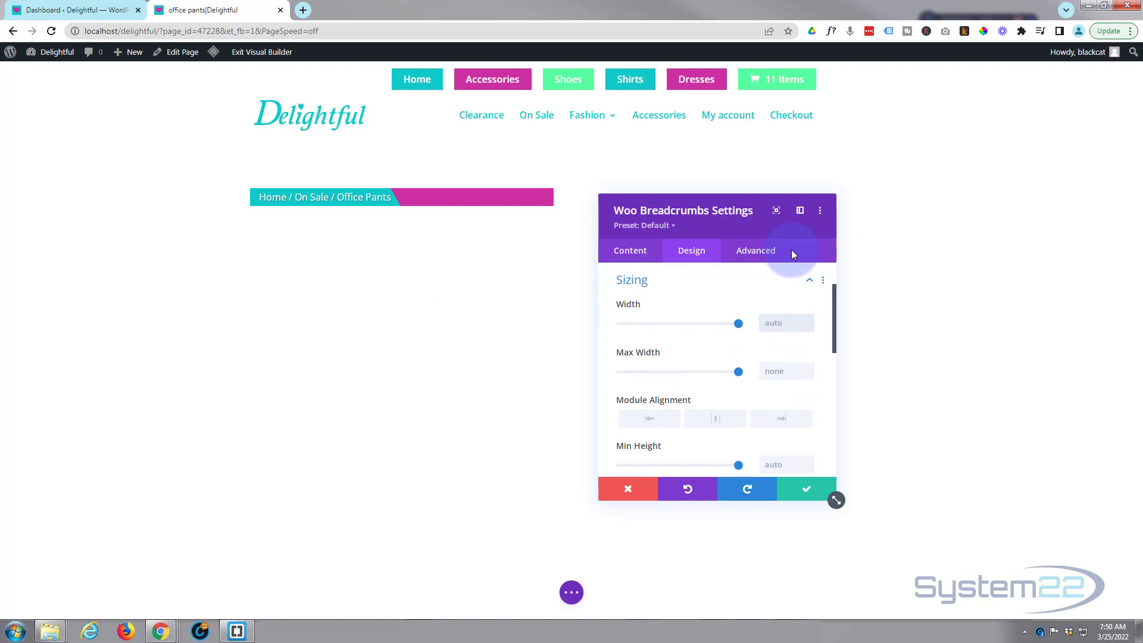
pyautogui.write('300px')
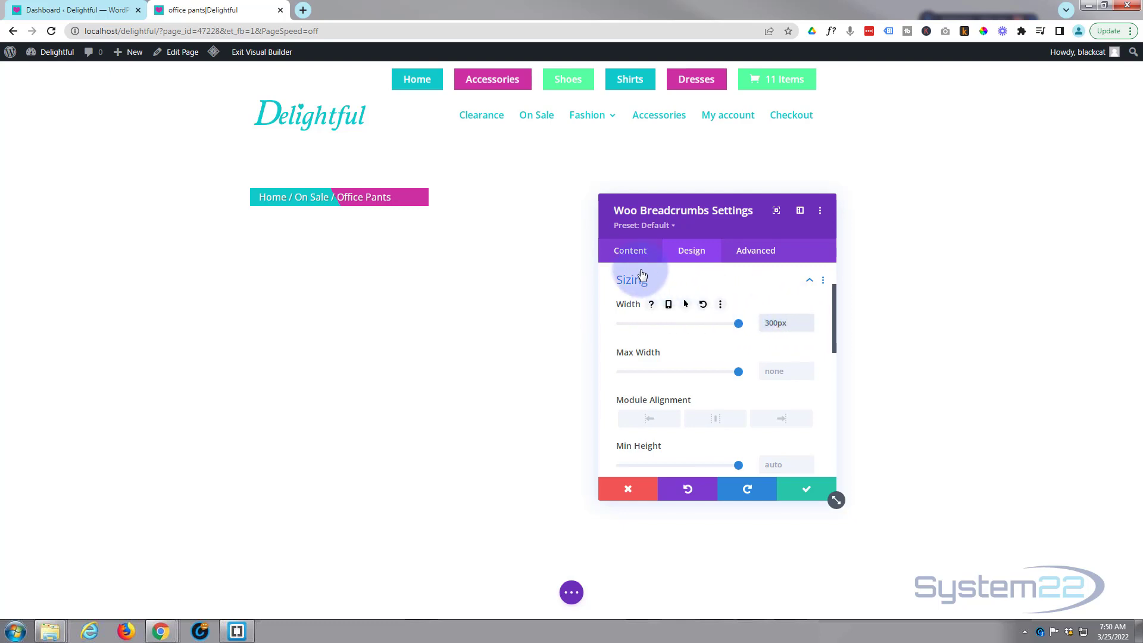
# - Change the direction of the breadcrumbs background gradient to 294deg
pyautogui.click(632, 253)
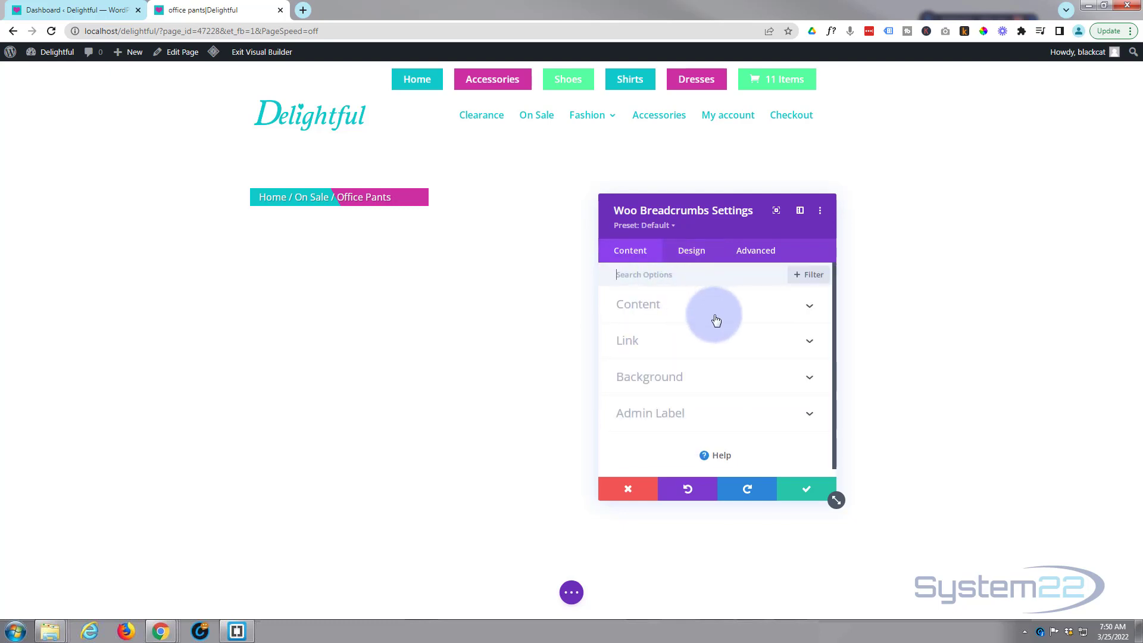
pyautogui.click(703, 376)
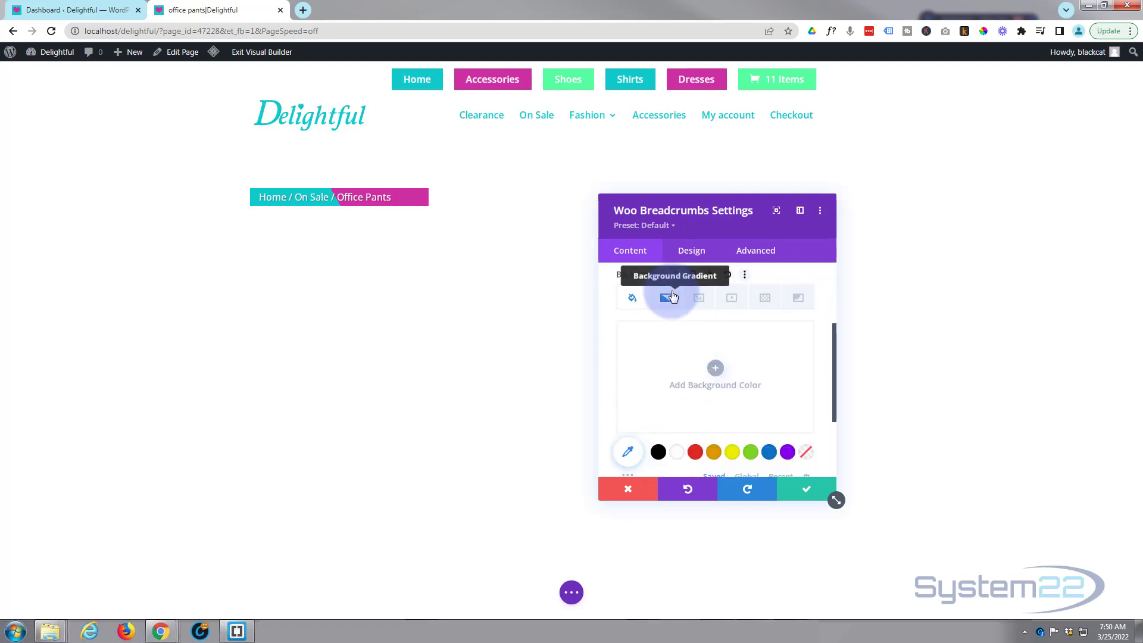
pyautogui.click(669, 297)
pyautogui.scroll(-2, 684, 332)
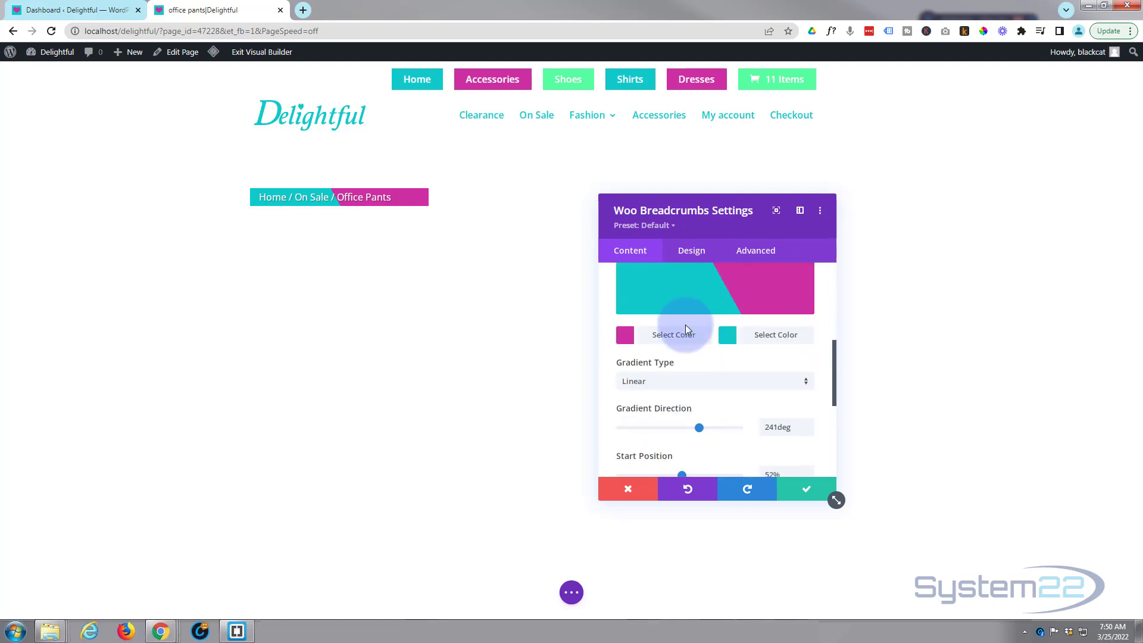
pyautogui.scroll(-1, 685, 323)
pyautogui.moveTo(698, 367); pyautogui.dragTo(718, 364)
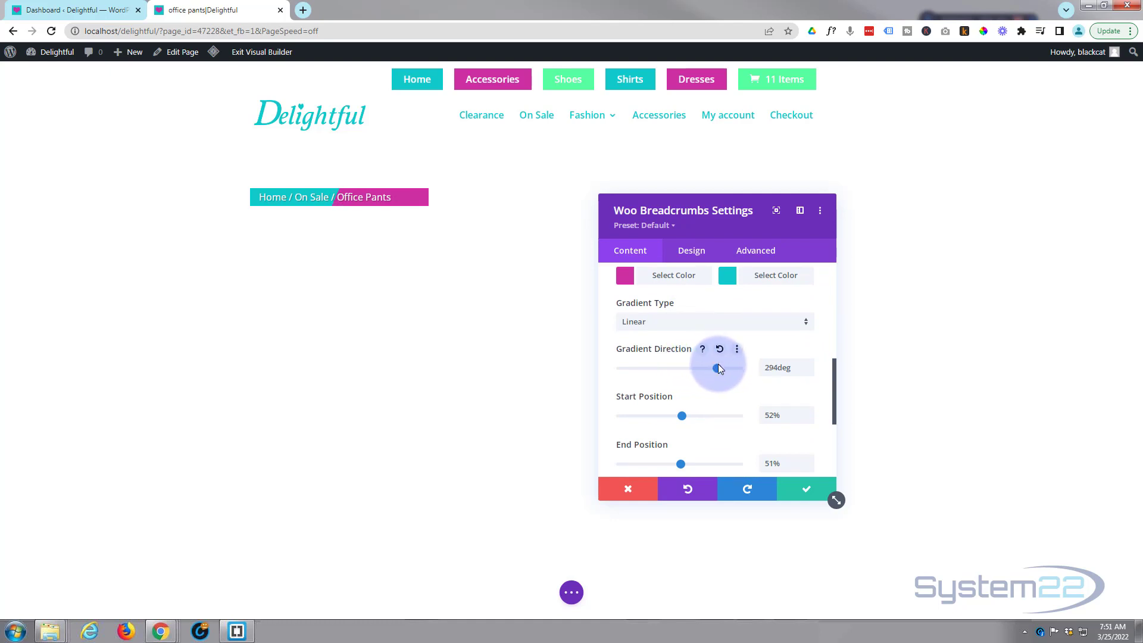
# - Set both the start position and the end position of the breadcrumbs gradient to 53%
pyautogui.click(803, 420)
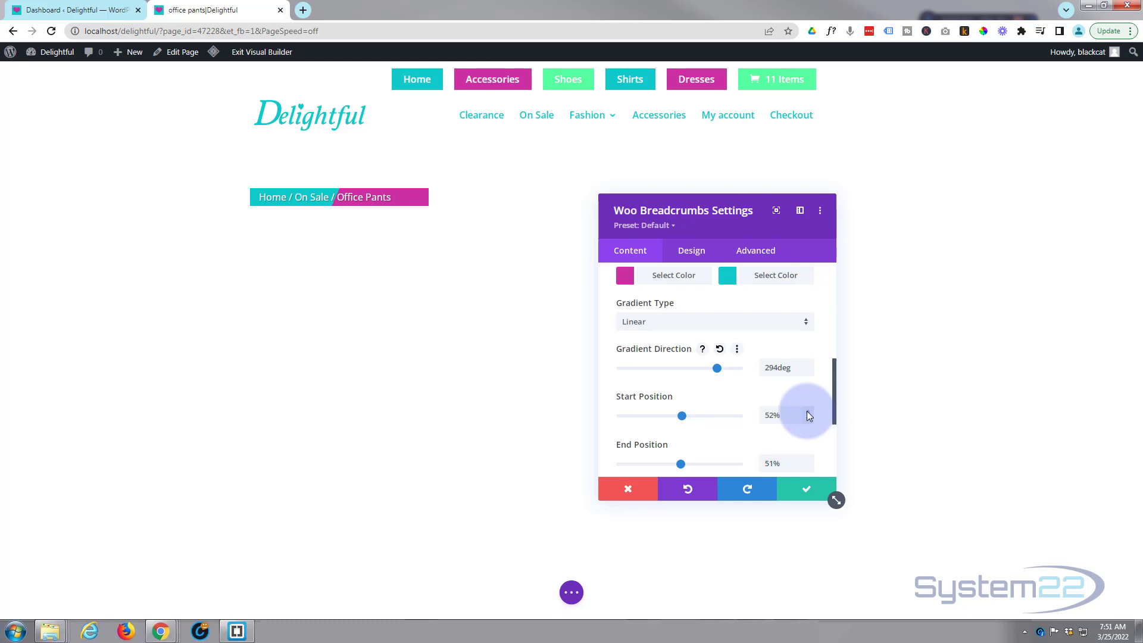
pyautogui.click(808, 412)
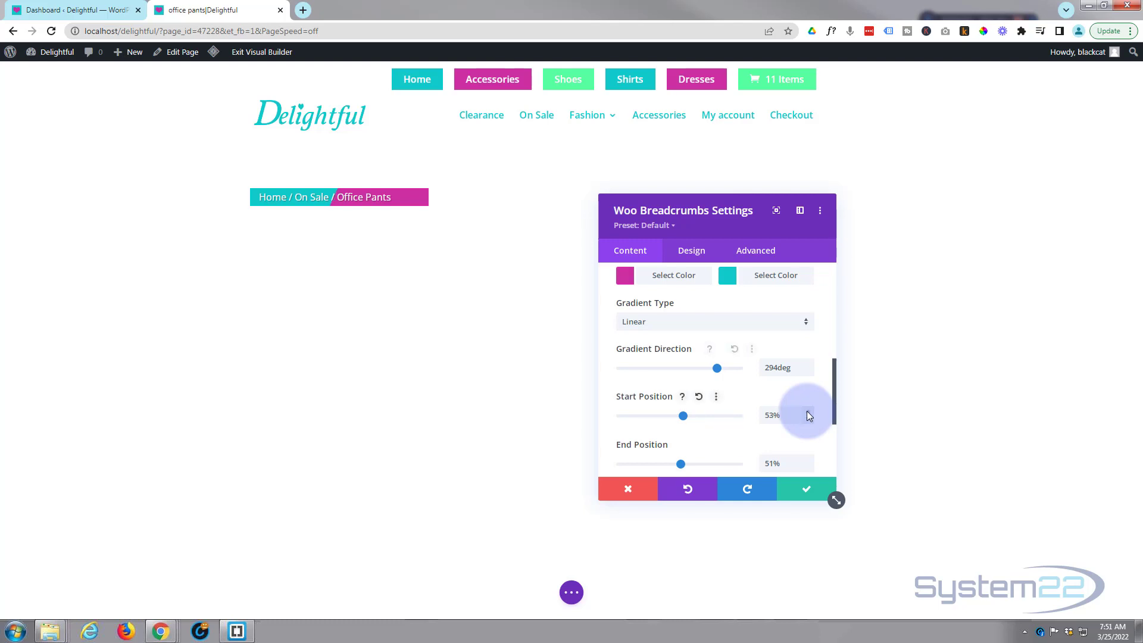
pyautogui.click(808, 461)
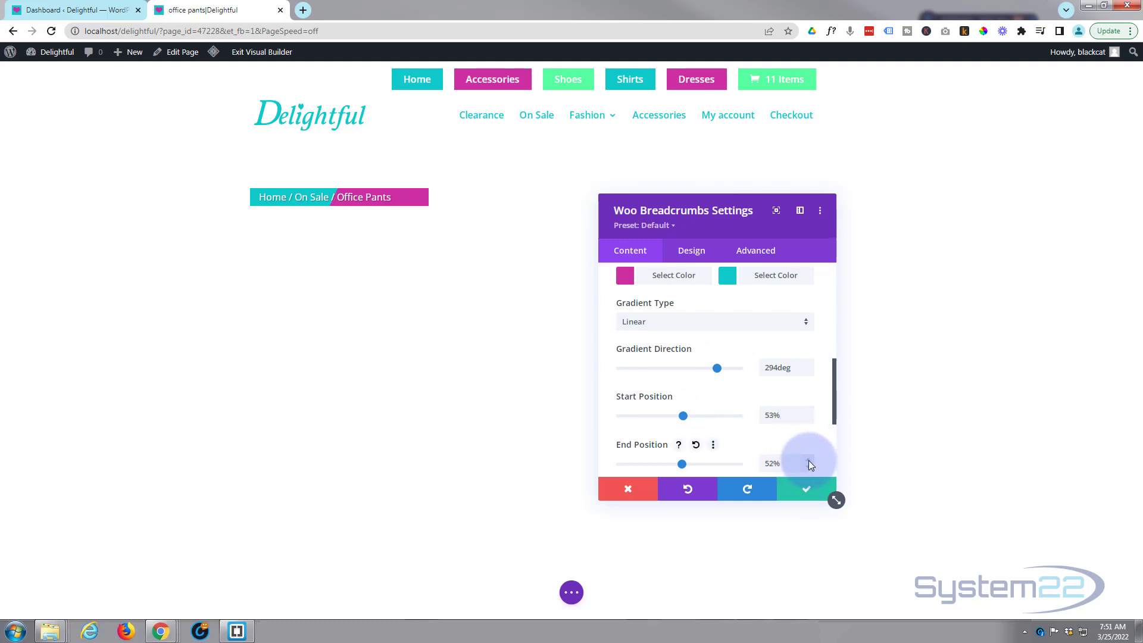
pyautogui.click(808, 461)
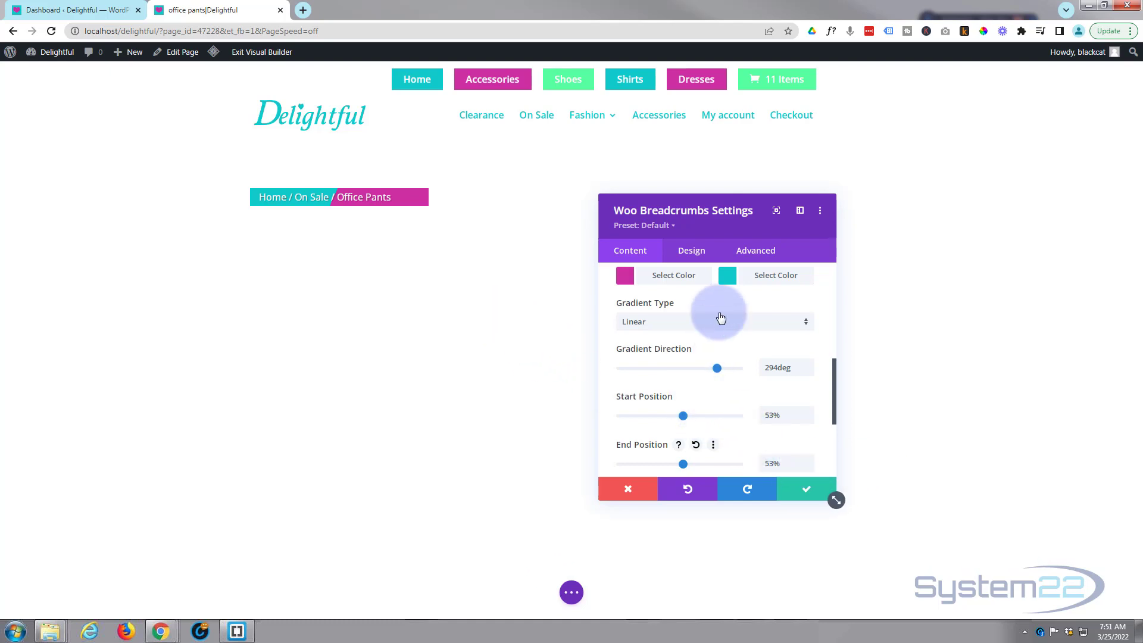
# - Give the breadcrumbs module the box shadow preset that falls below the box, and save the module settings
pyautogui.click(691, 250)
pyautogui.scroll(-3, 744, 360)
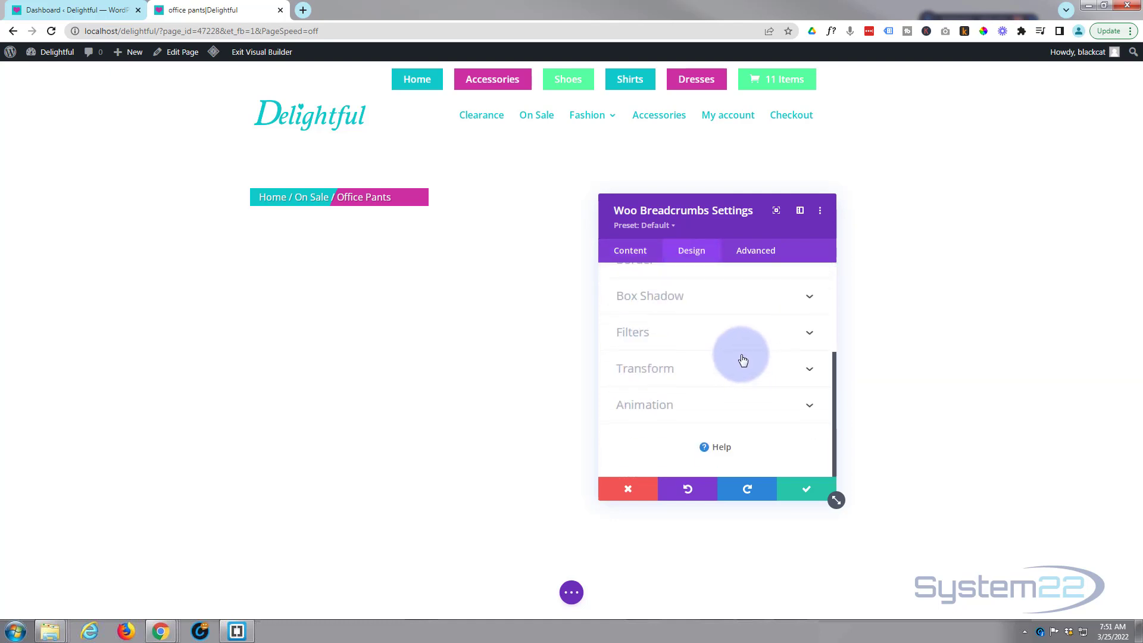
pyautogui.click(723, 301)
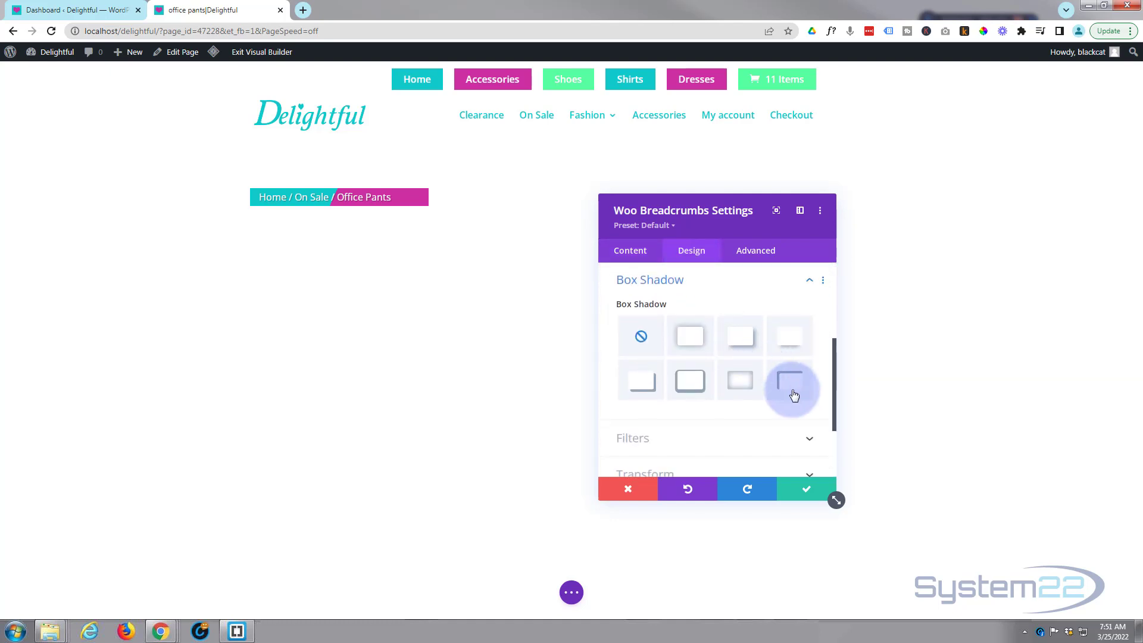
pyautogui.click(789, 348)
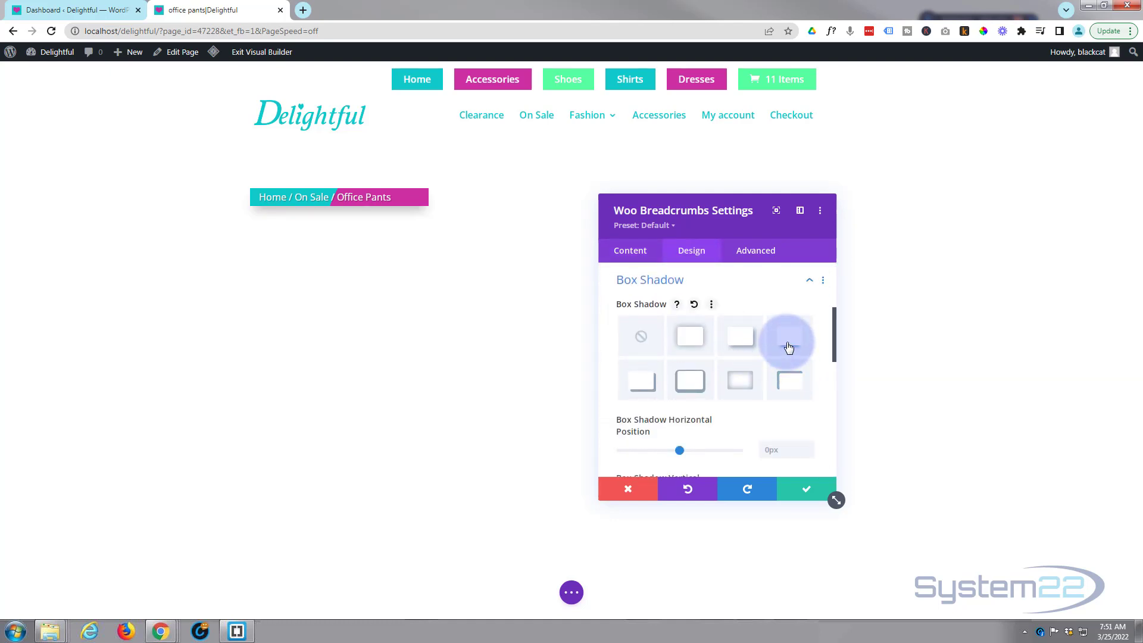
pyautogui.click(809, 491)
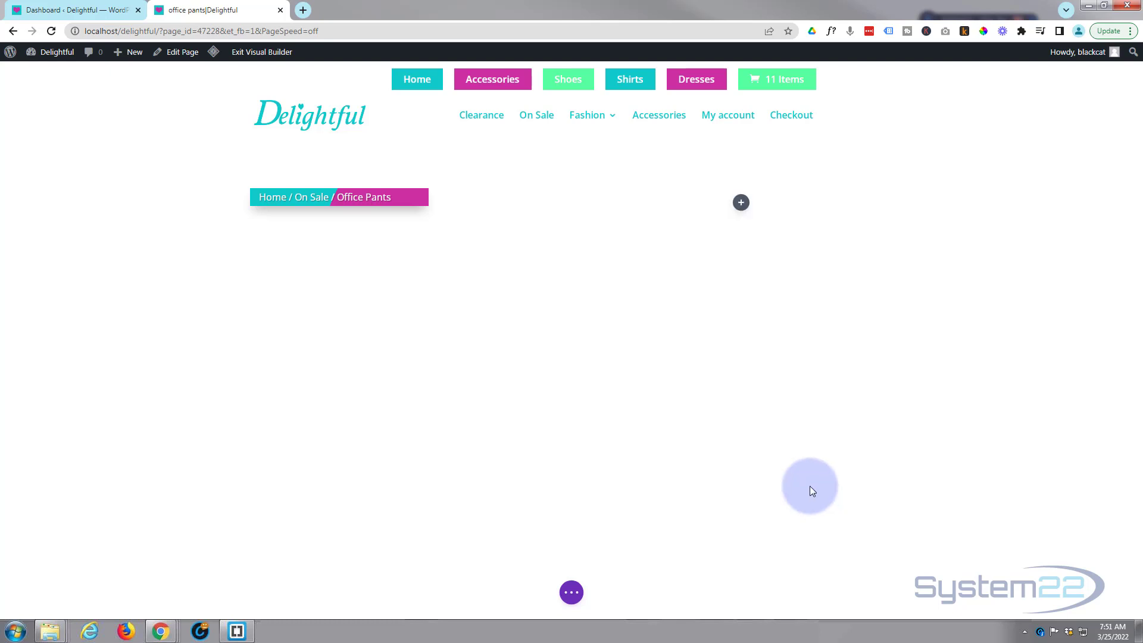
# - Insert a Woo Product Title module in the empty column beside the breadcrumbs
pyautogui.click(741, 204)
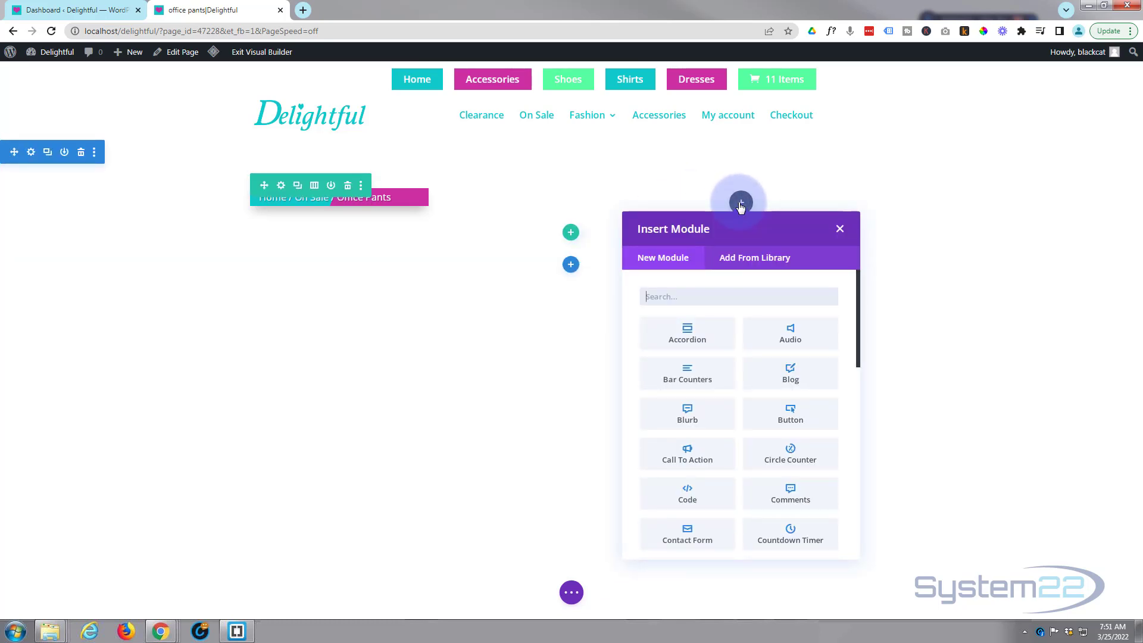
pyautogui.moveTo(855, 322); pyautogui.dragTo(785, 557)
pyautogui.click(693, 531)
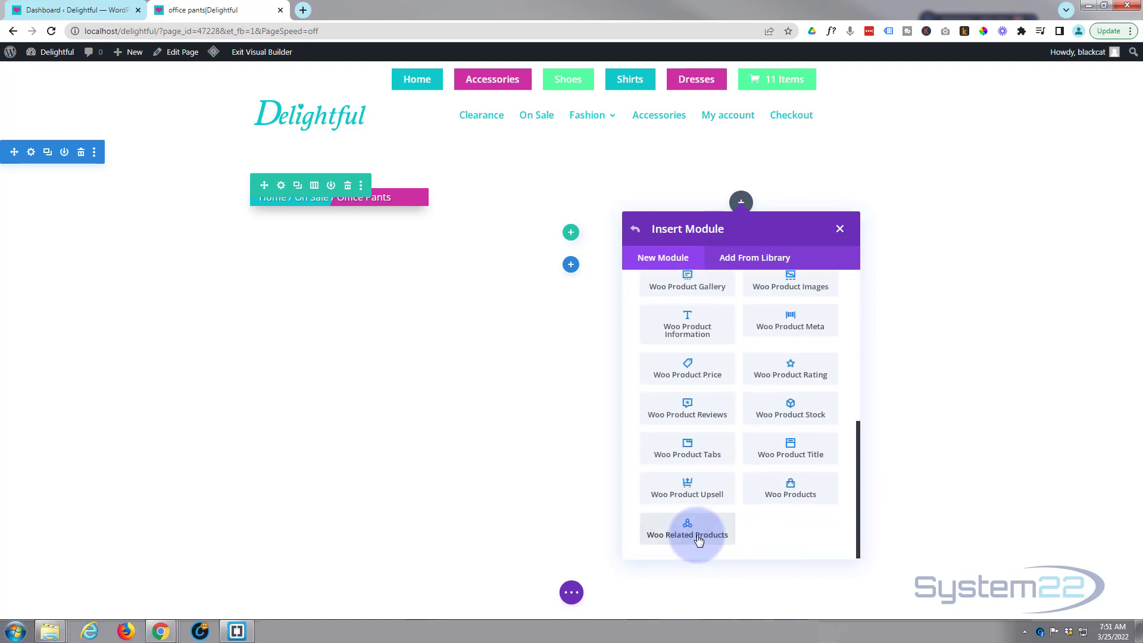
pyautogui.click(768, 456)
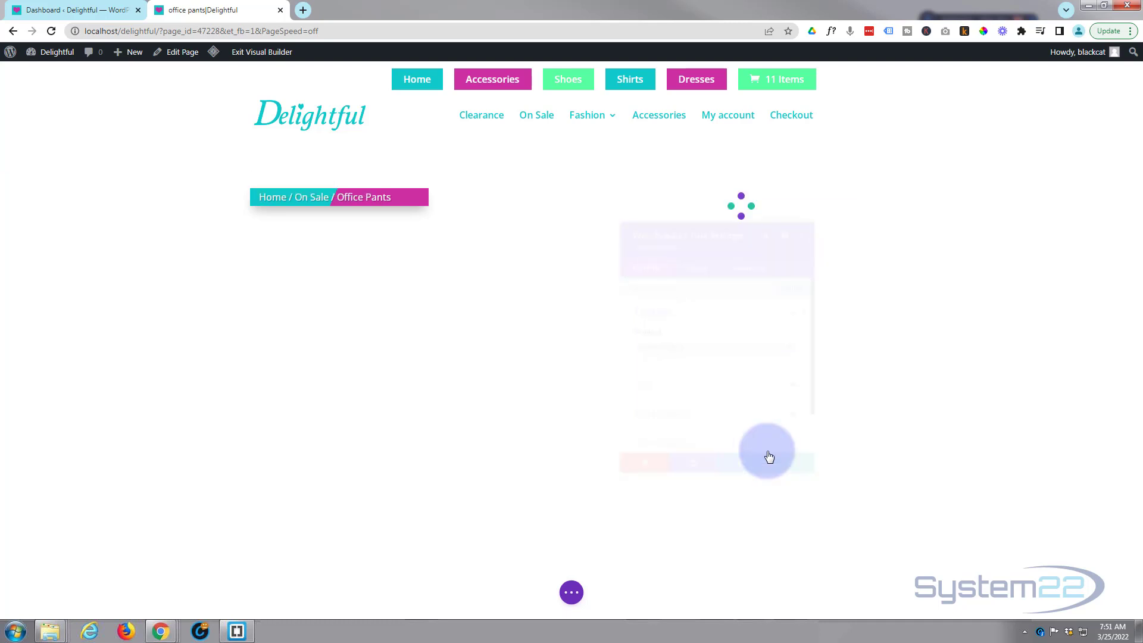
# - Choose Office Pants as the title module's product and move the settings window clear of the title
pyautogui.click(710, 350)
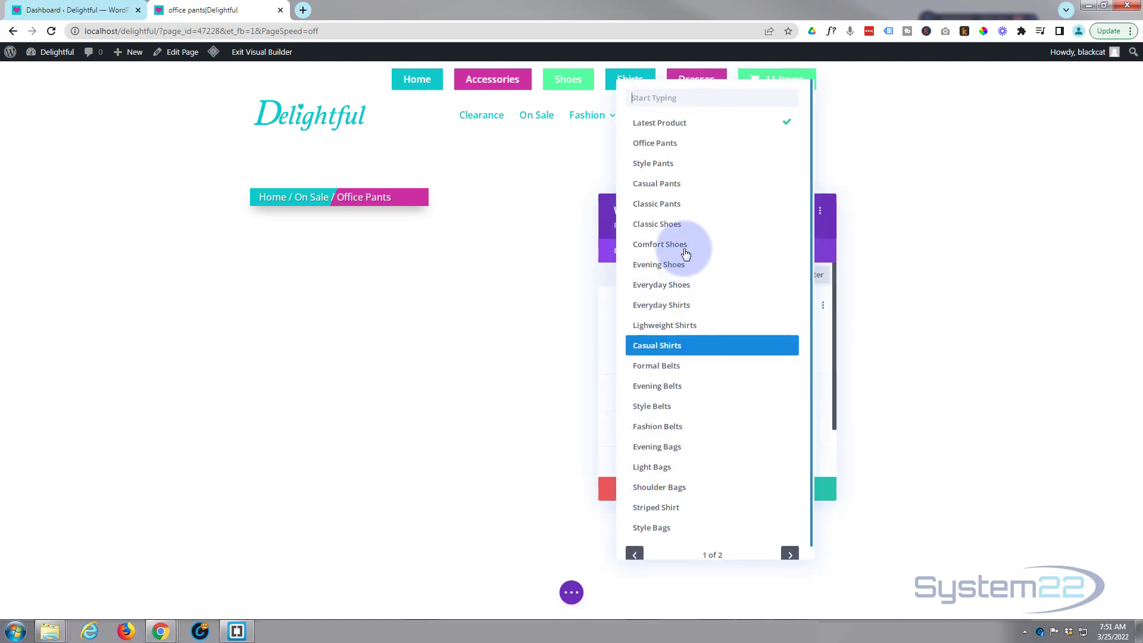
pyautogui.click(668, 143)
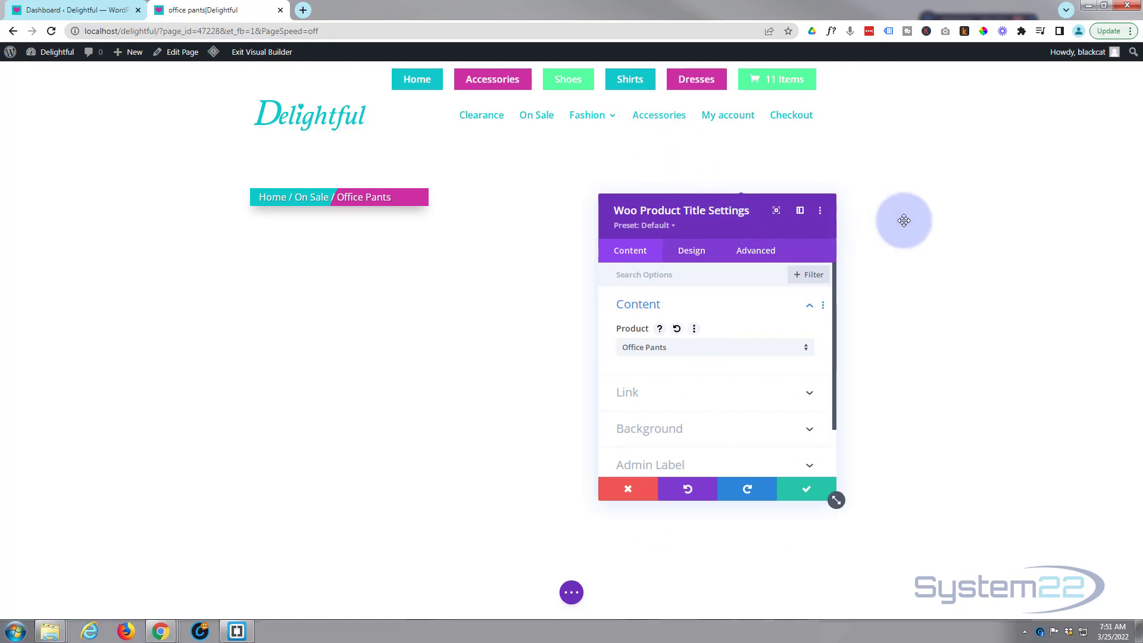
pyautogui.moveTo(904, 221); pyautogui.dragTo(874, 193)
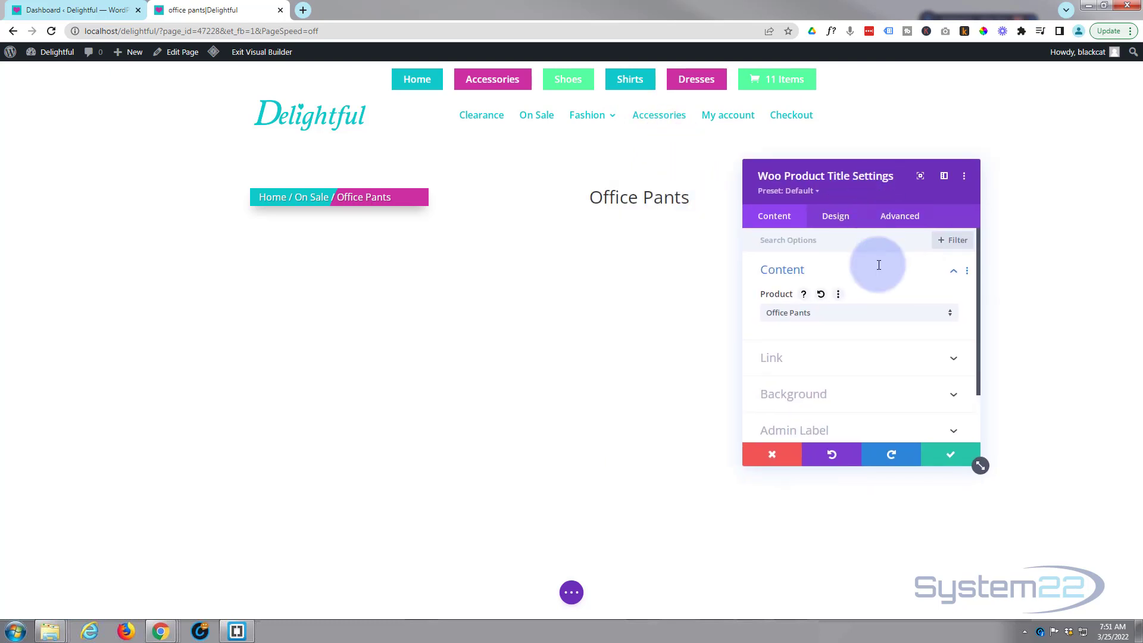
# - Browse the title module's font choices, keep the Default title font, and save the module settings
pyautogui.click(836, 221)
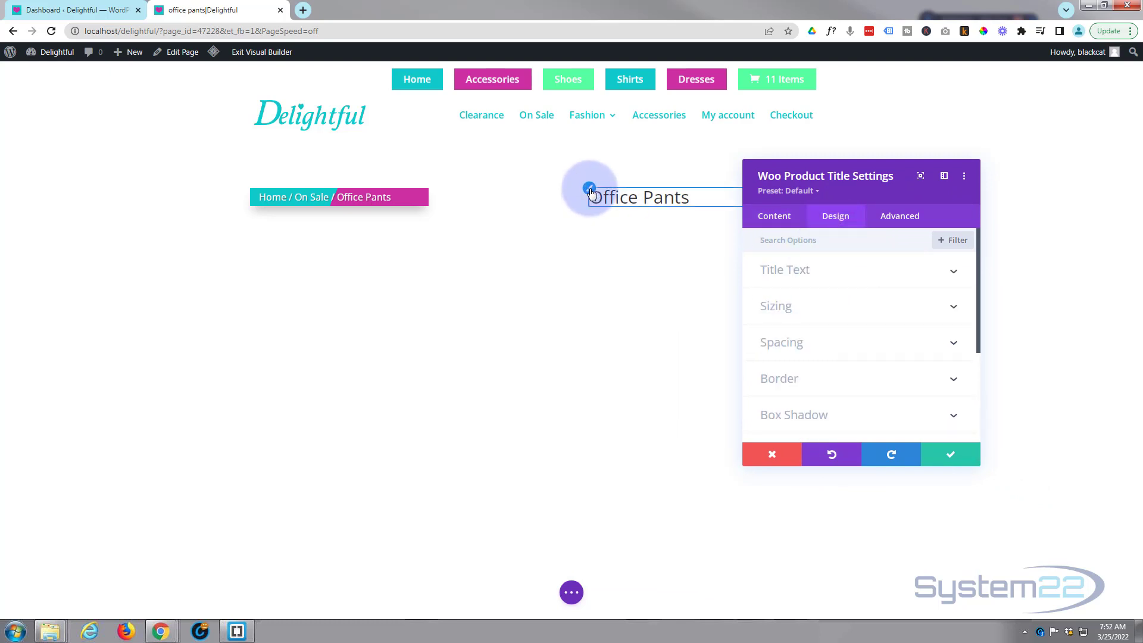
pyautogui.click(590, 192)
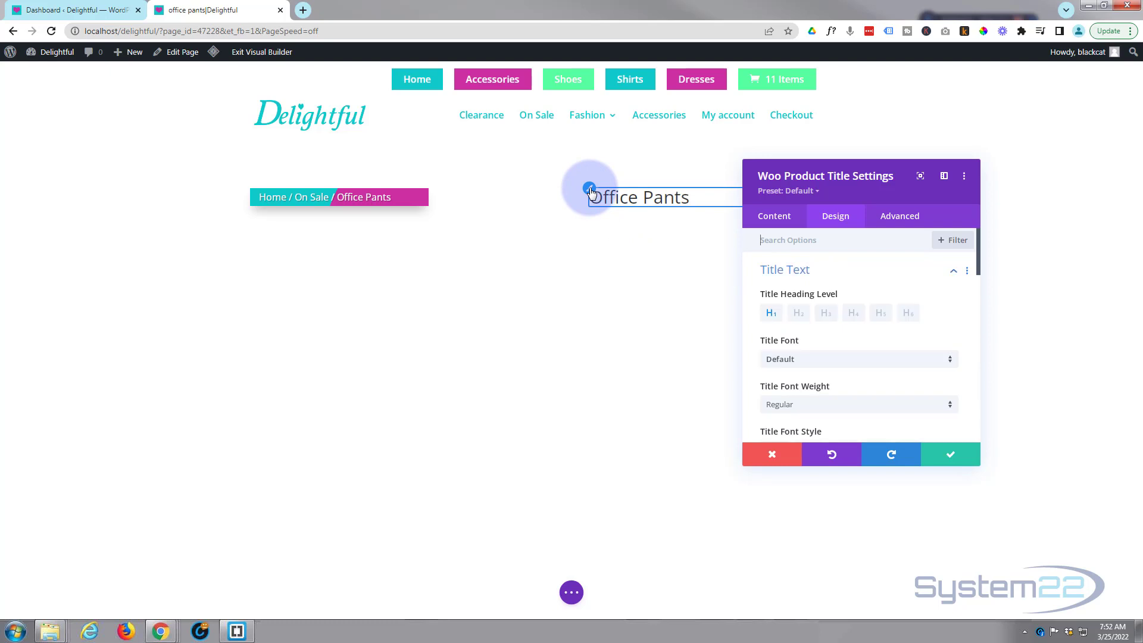
pyautogui.click(831, 358)
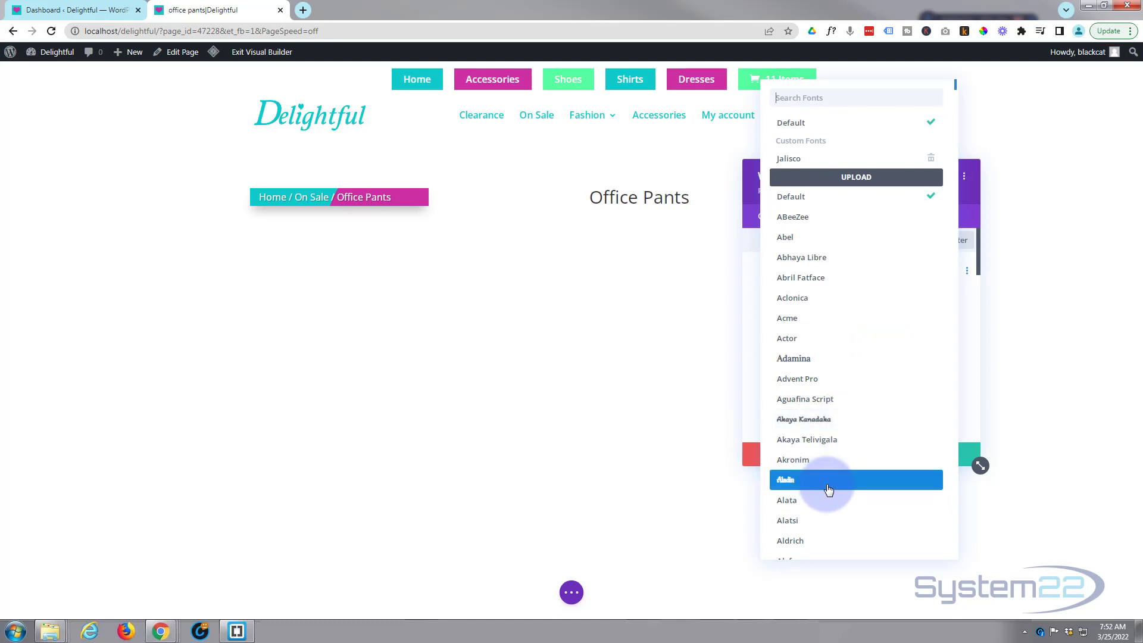
pyautogui.scroll(-15, 829, 489)
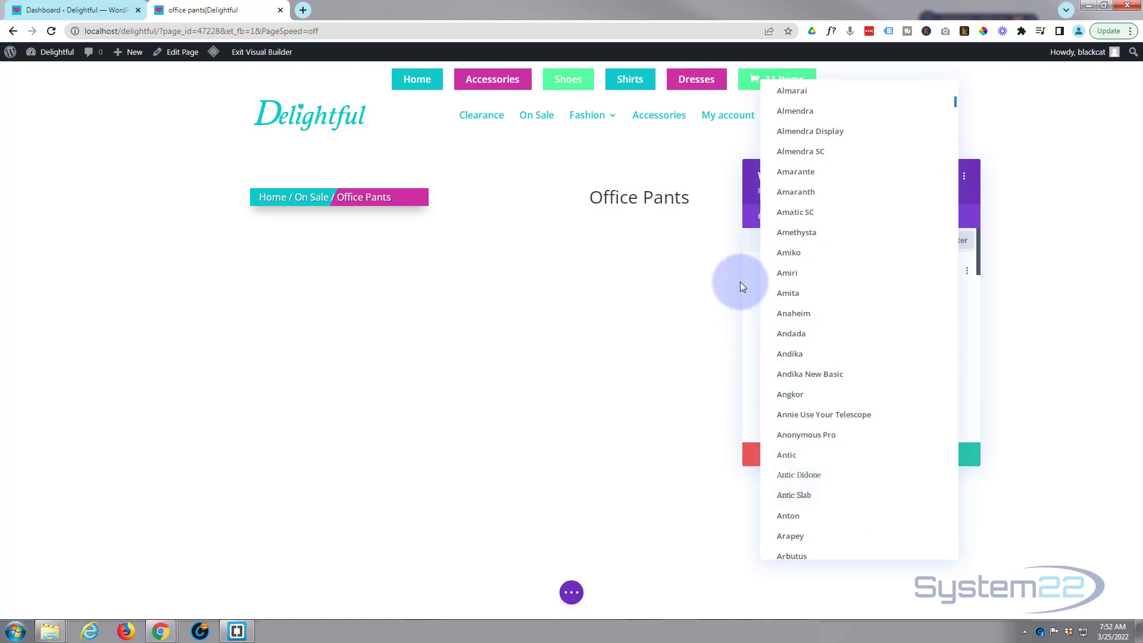
pyautogui.scroll(12, 863, 290)
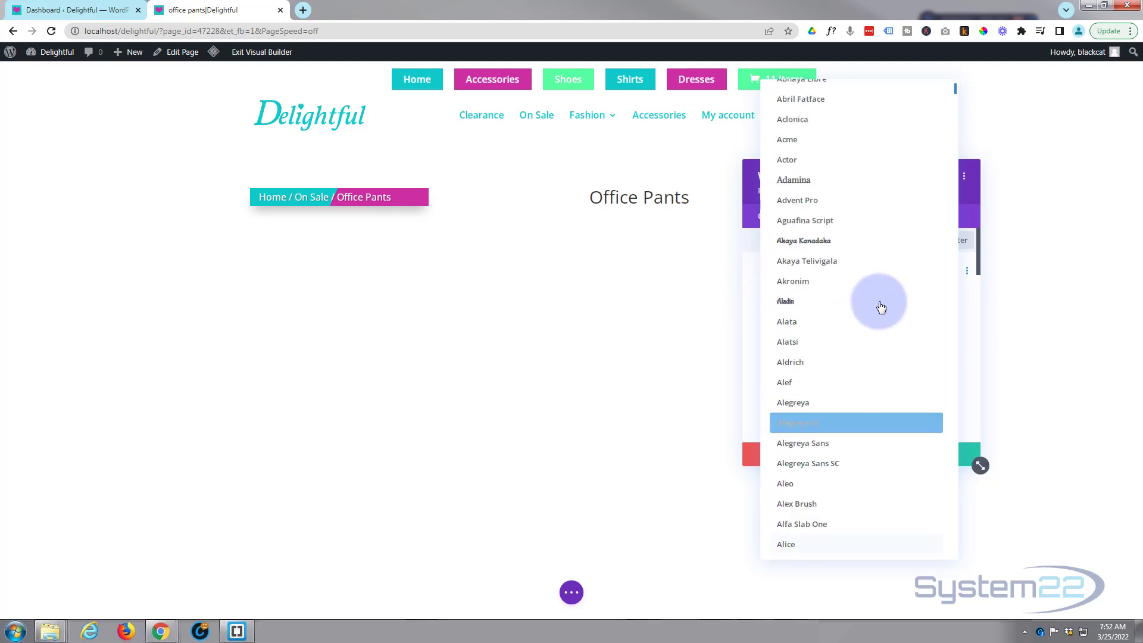
pyautogui.click(824, 126)
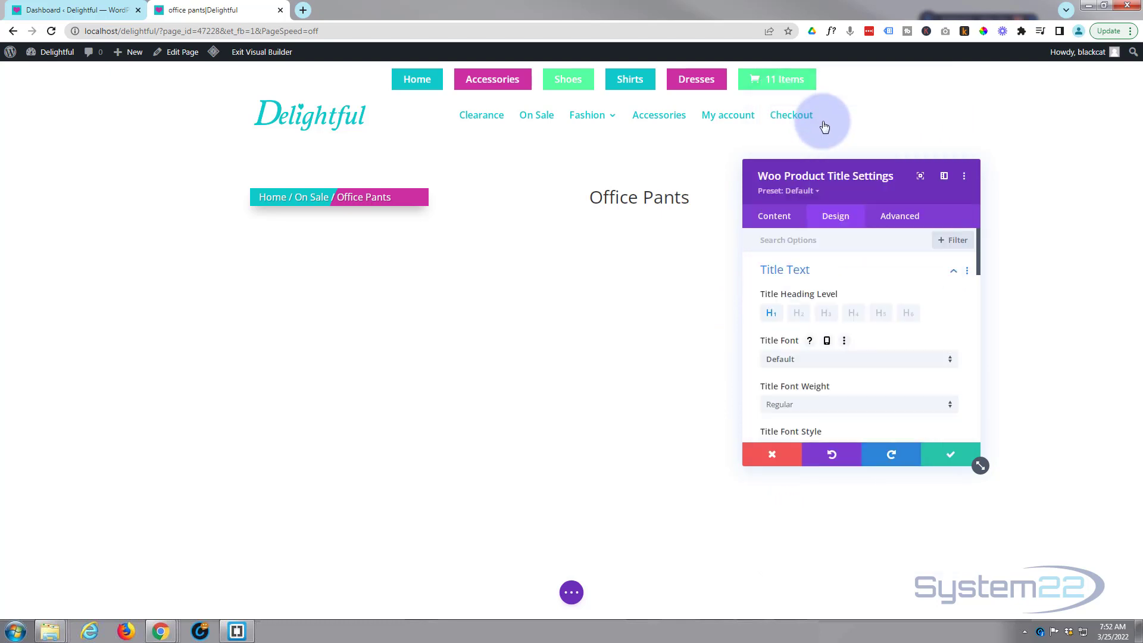
pyautogui.click(950, 455)
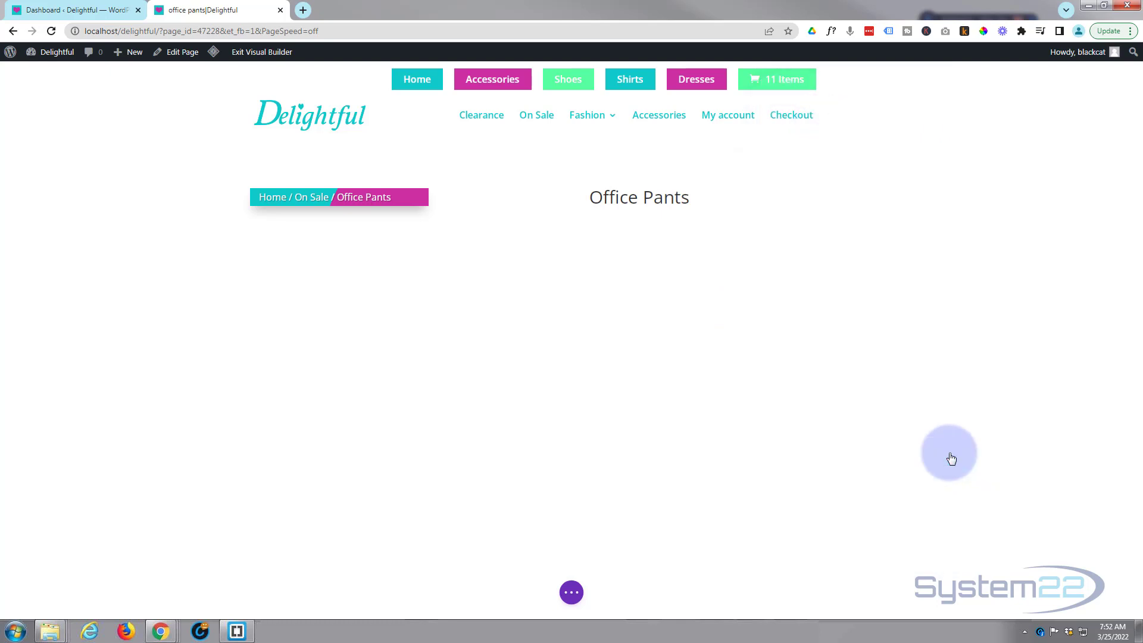
# - Insert a Woo Product Images module directly below the Office Pants title
pyautogui.moveTo(655, 202)
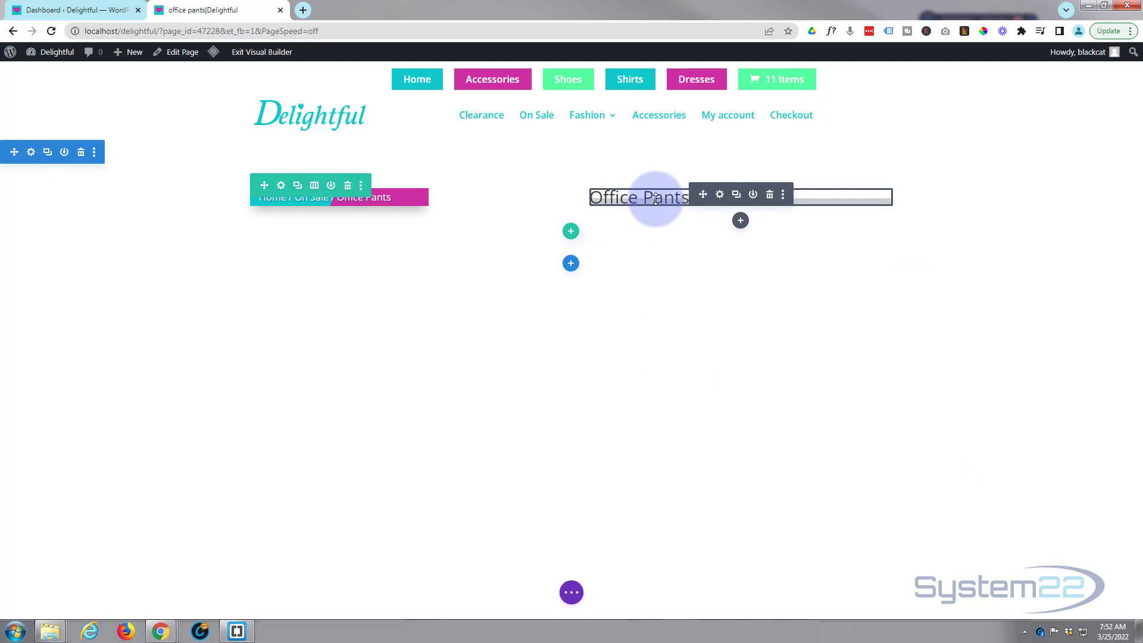
pyautogui.click(741, 222)
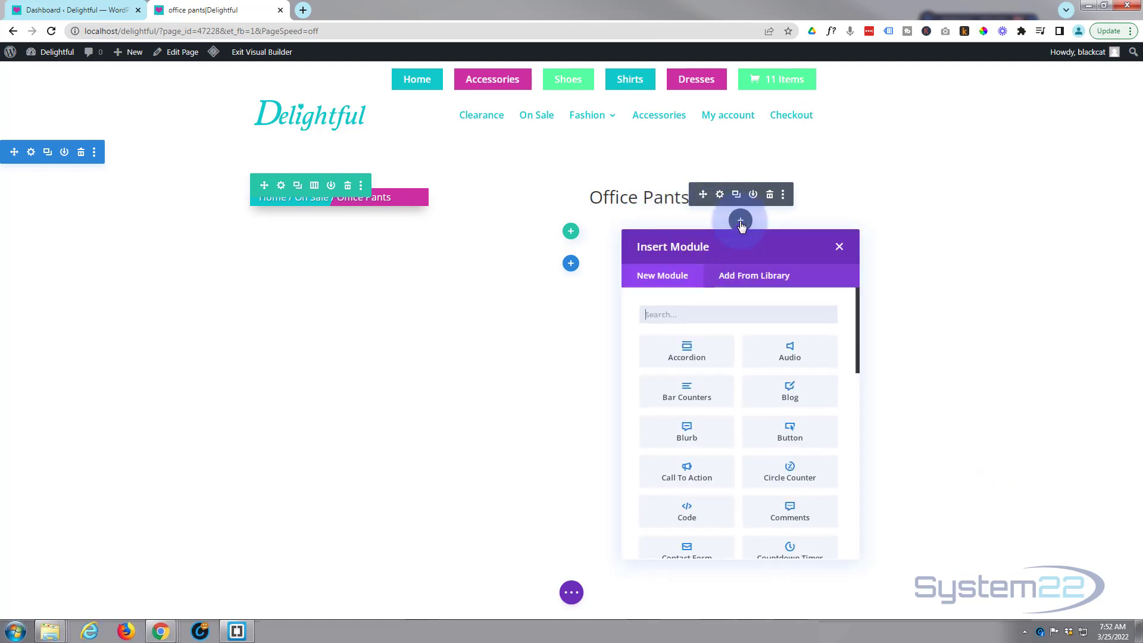
pyautogui.moveTo(857, 358); pyautogui.dragTo(864, 561)
pyautogui.click(702, 538)
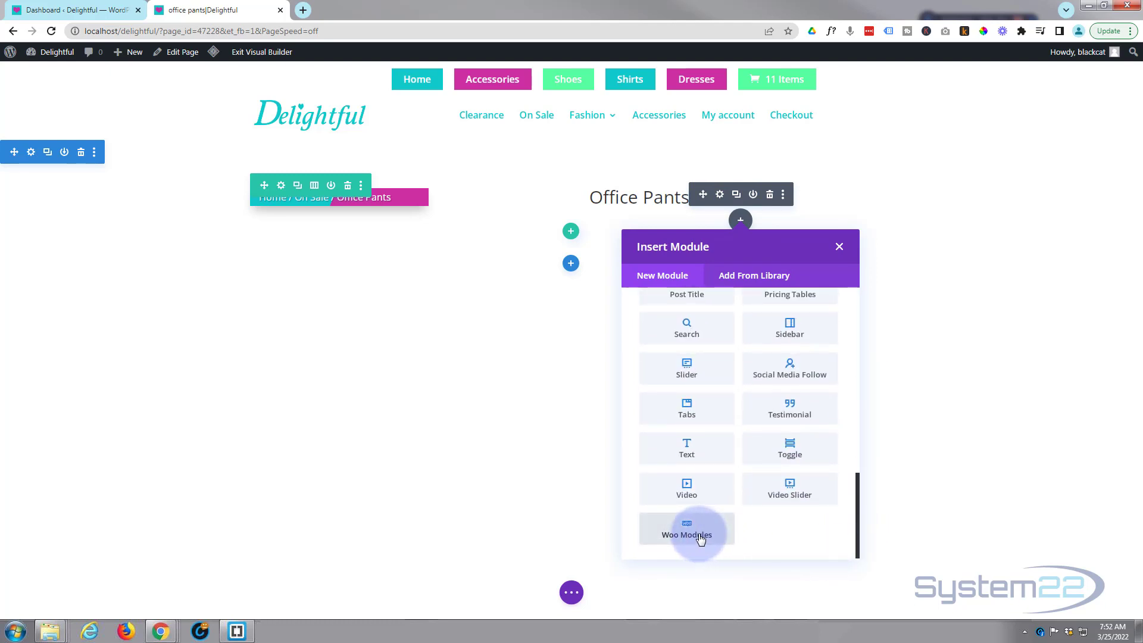
pyautogui.scroll(3, 784, 539)
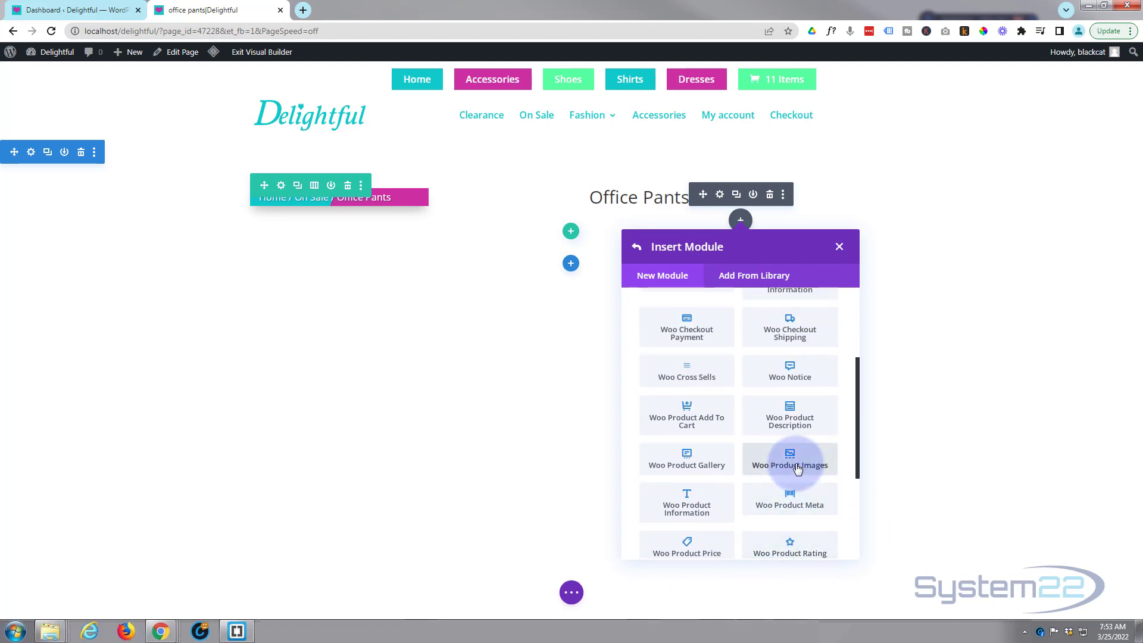
pyautogui.click(798, 467)
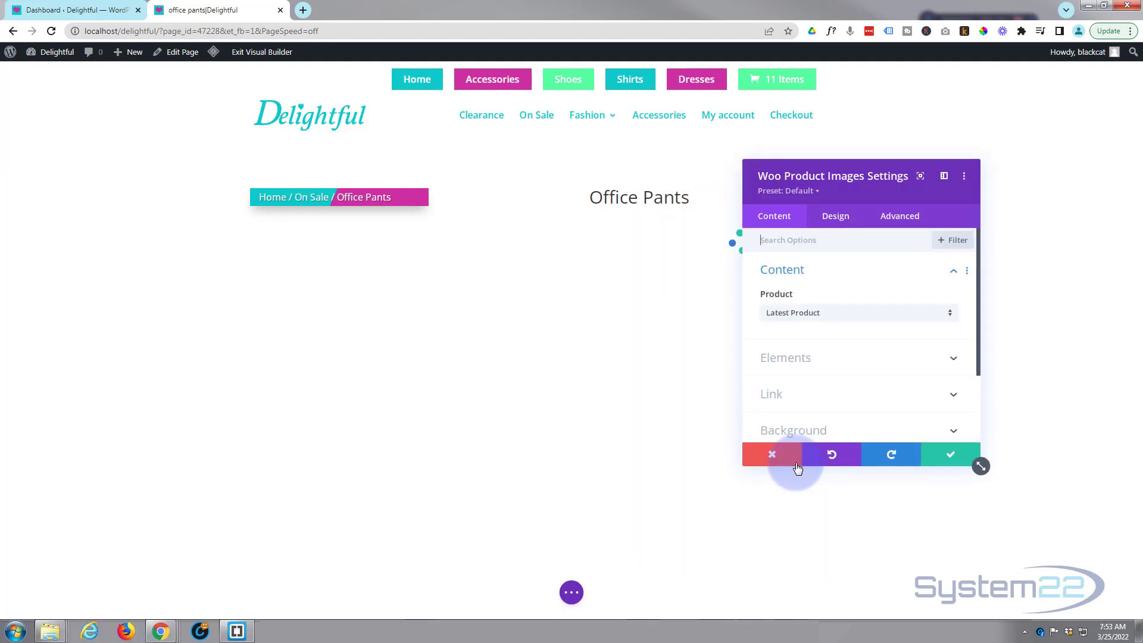
# - Choose Office Pants as the images module's product and move the settings window off the product image
pyautogui.click(859, 315)
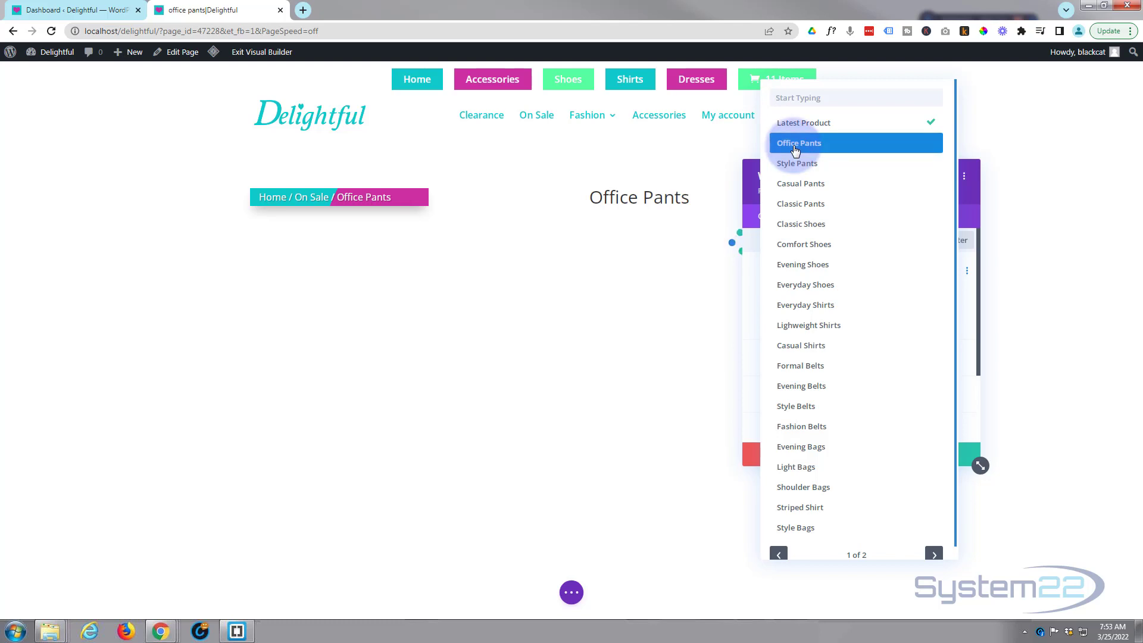
pyautogui.click(833, 153)
pyautogui.moveTo(867, 189); pyautogui.dragTo(383, 206)
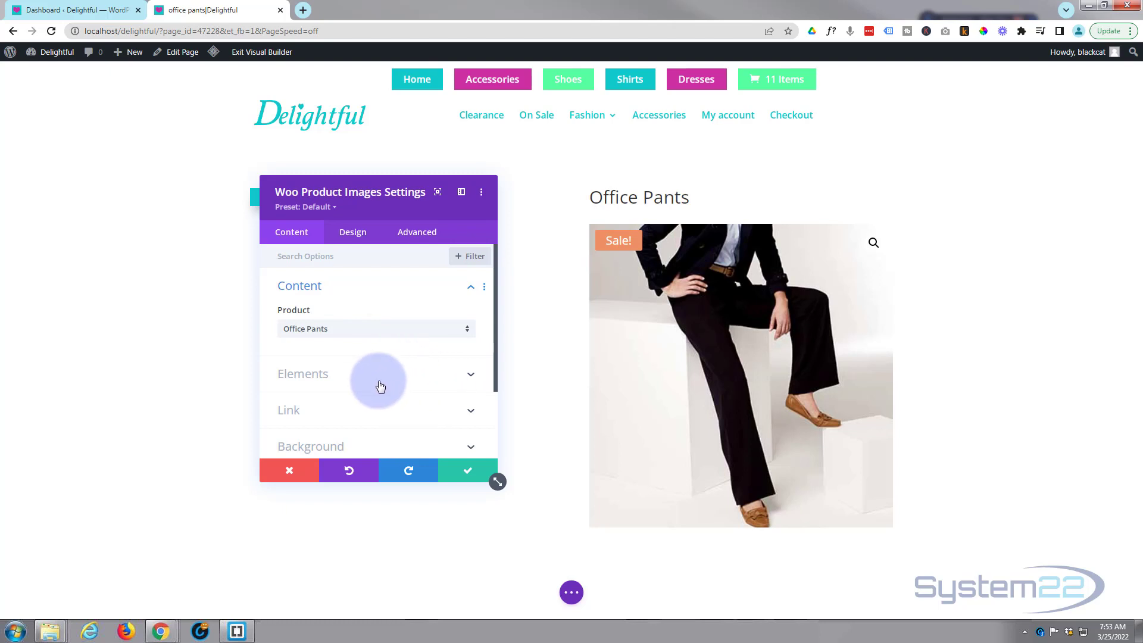
# - Keep the featured image, gallery images and sale badge shown, and set the sale badge color to #cc2fa2
pyautogui.click(353, 379)
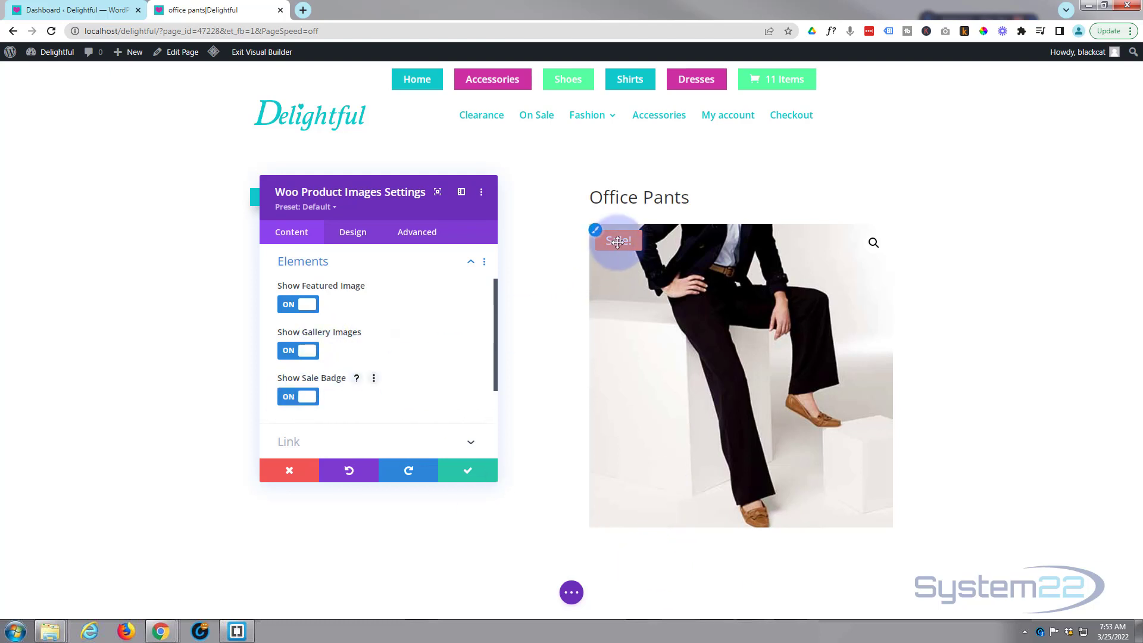
pyautogui.scroll(-2, 424, 318)
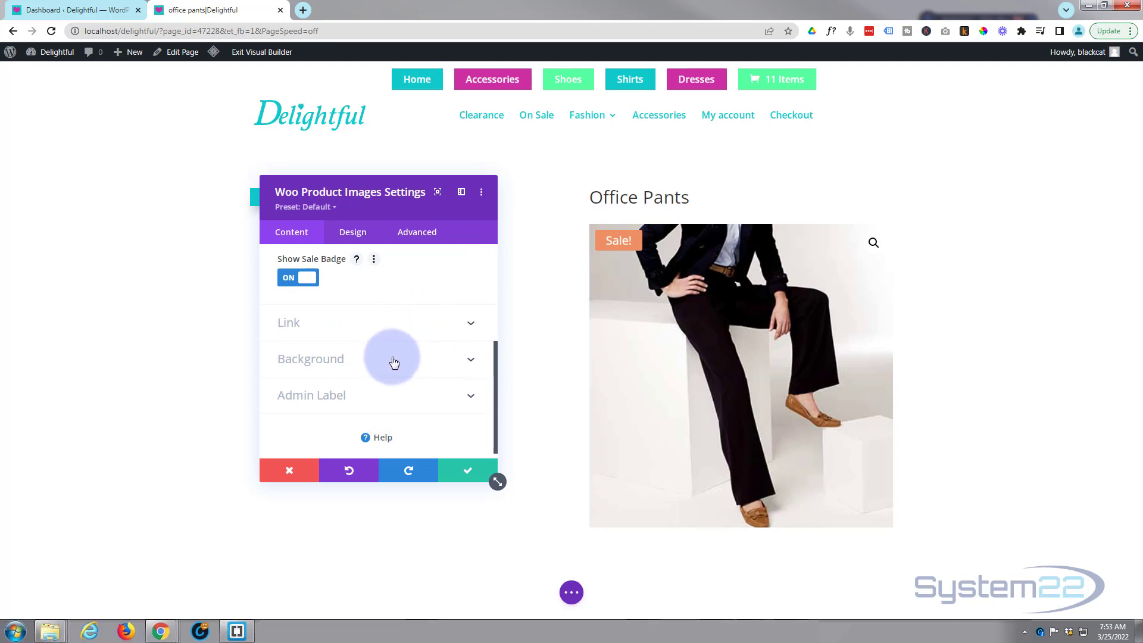
pyautogui.scroll(2, 369, 327)
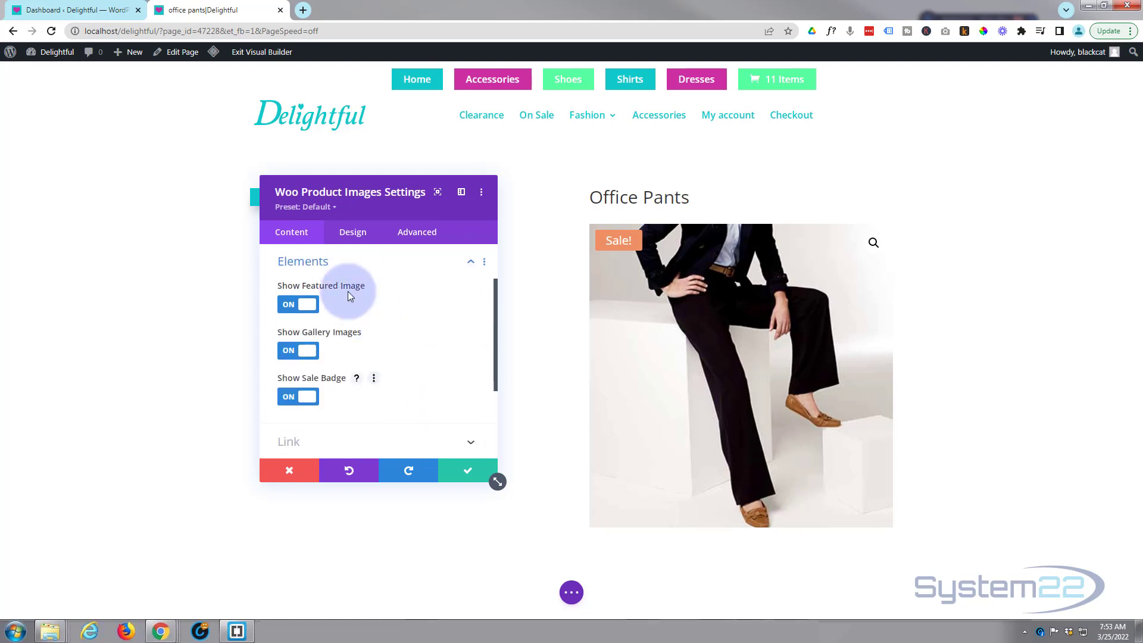
pyautogui.click(353, 237)
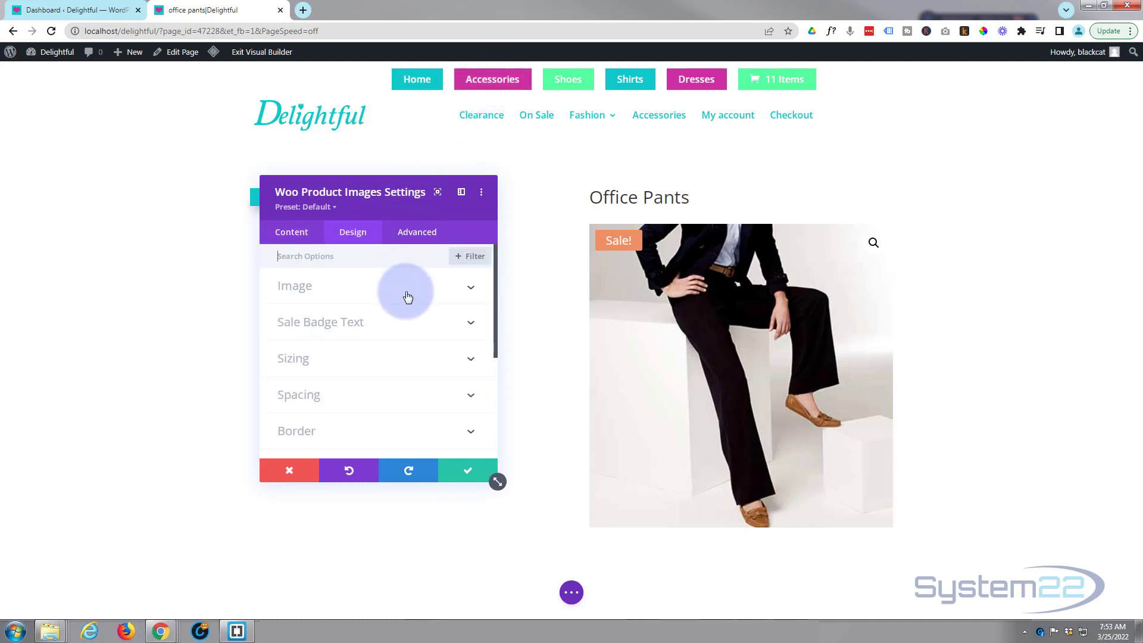
pyautogui.click(394, 325)
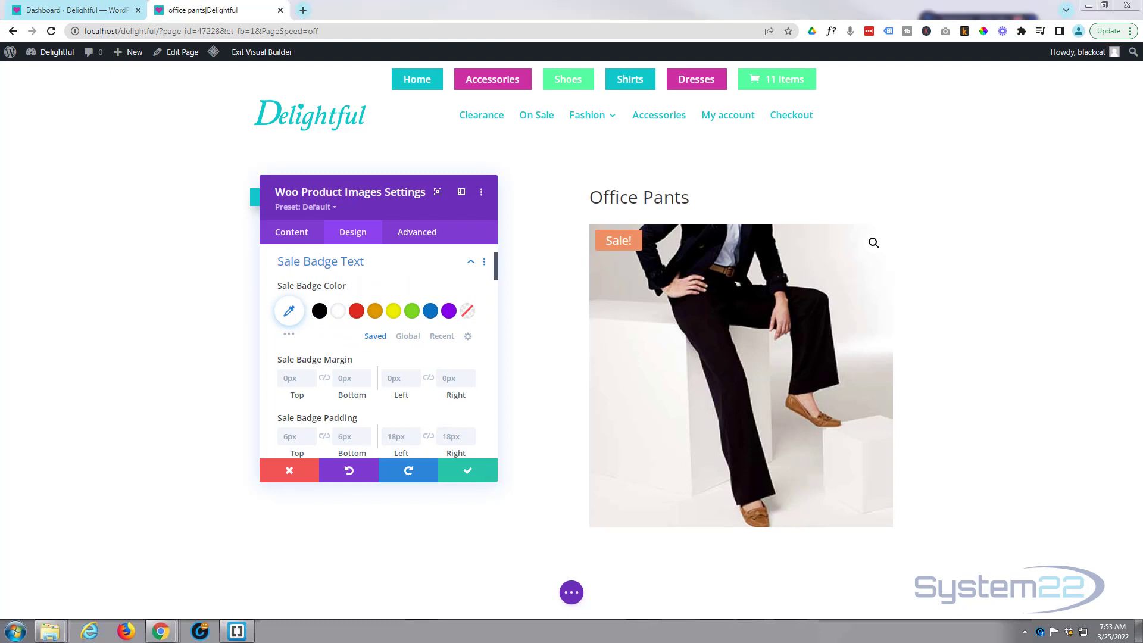
pyautogui.click(300, 312)
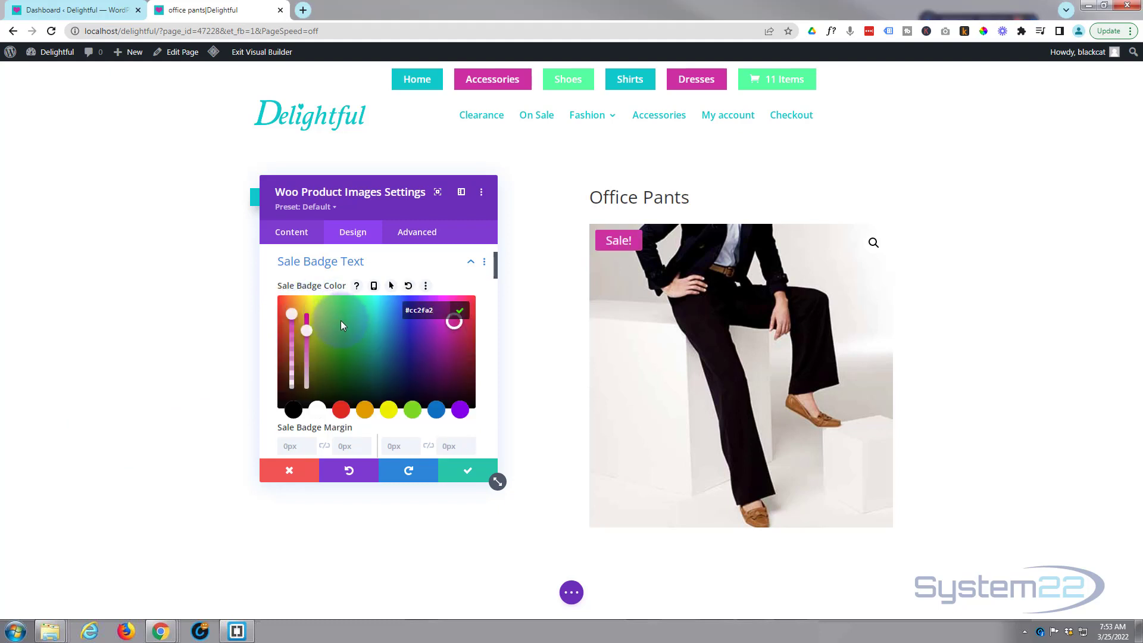
# - Give the sale badge text the diagonal text shadow preset with a 0.08em horizontal length
pyautogui.scroll(-5, 340, 320)
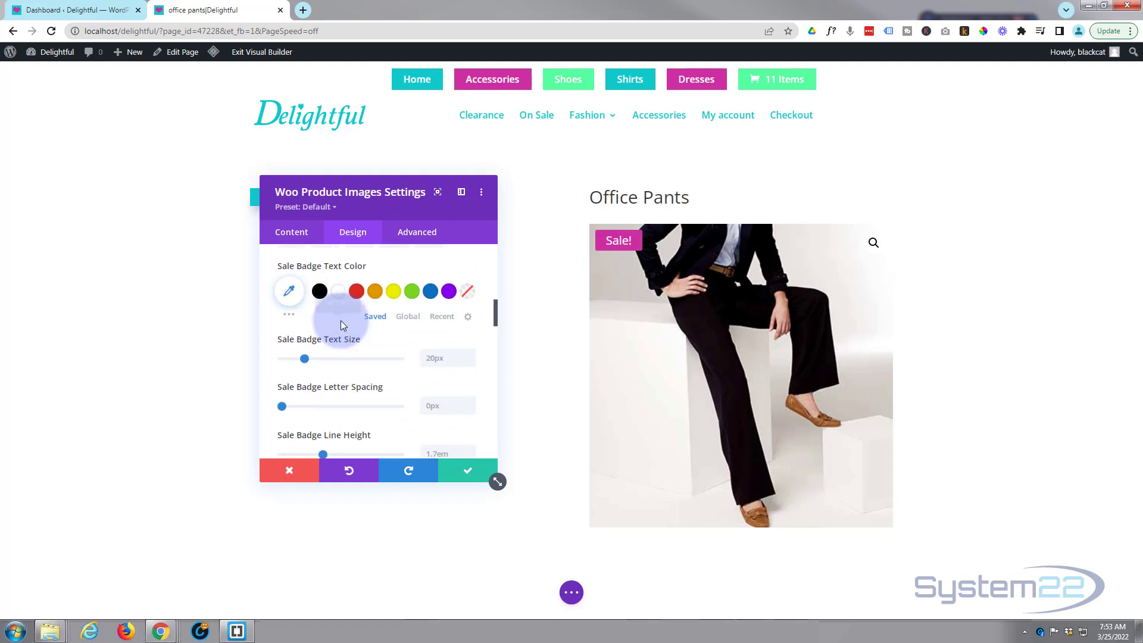
pyautogui.scroll(-3, 340, 320)
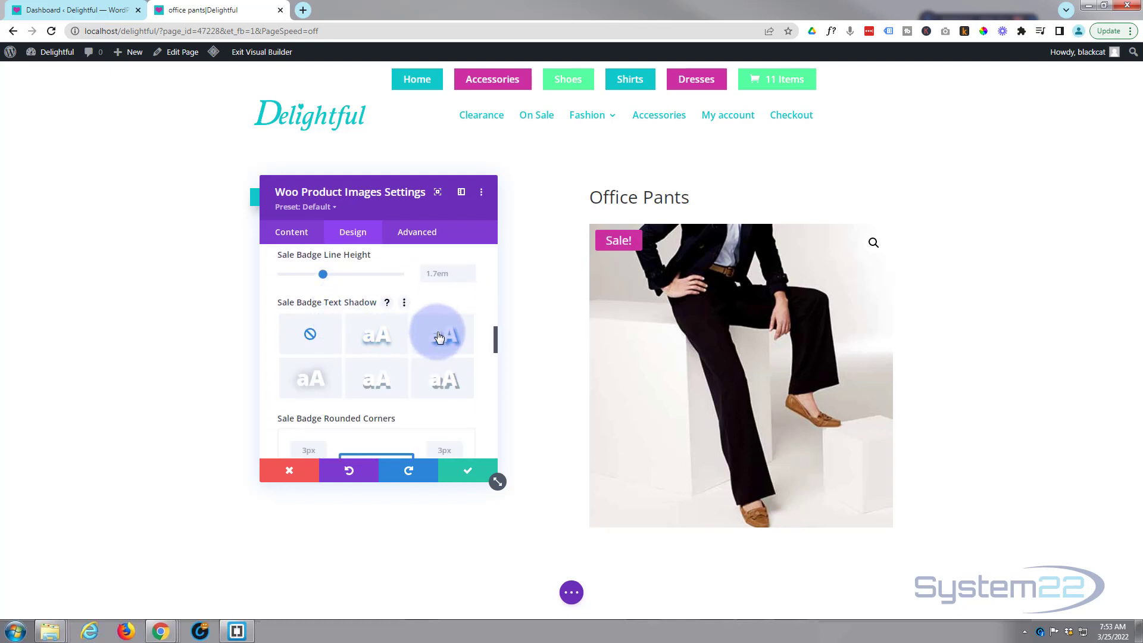
pyautogui.click(439, 337)
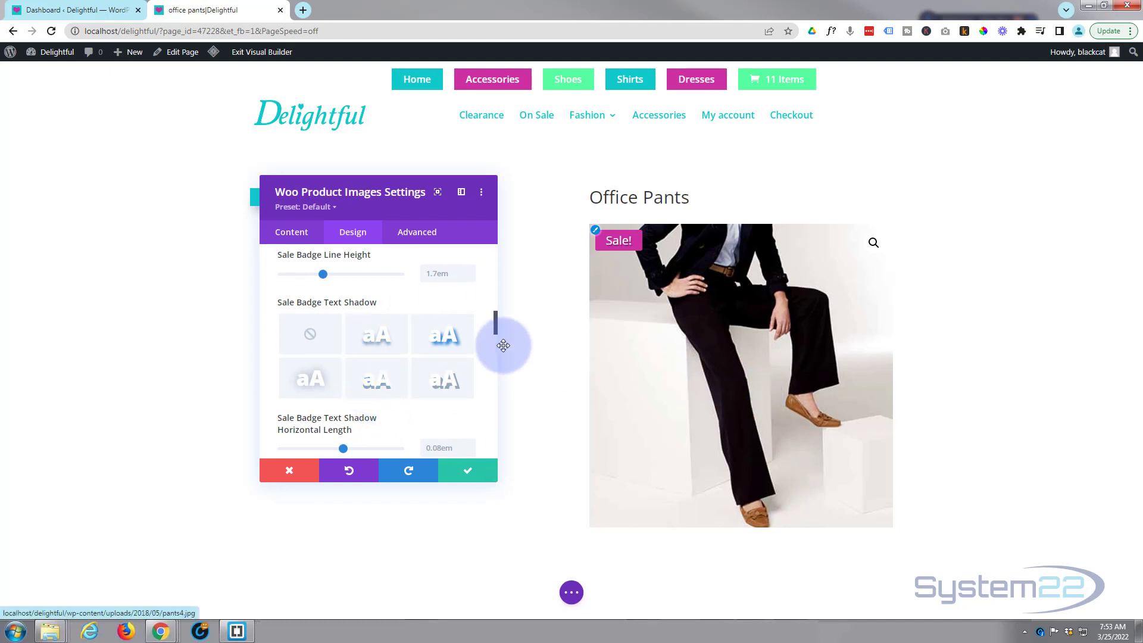
# - Give the product images module the box shadow preset that falls below the box, and save the module settings
pyautogui.scroll(-2, 388, 313)
pyautogui.scroll(-5, 388, 314)
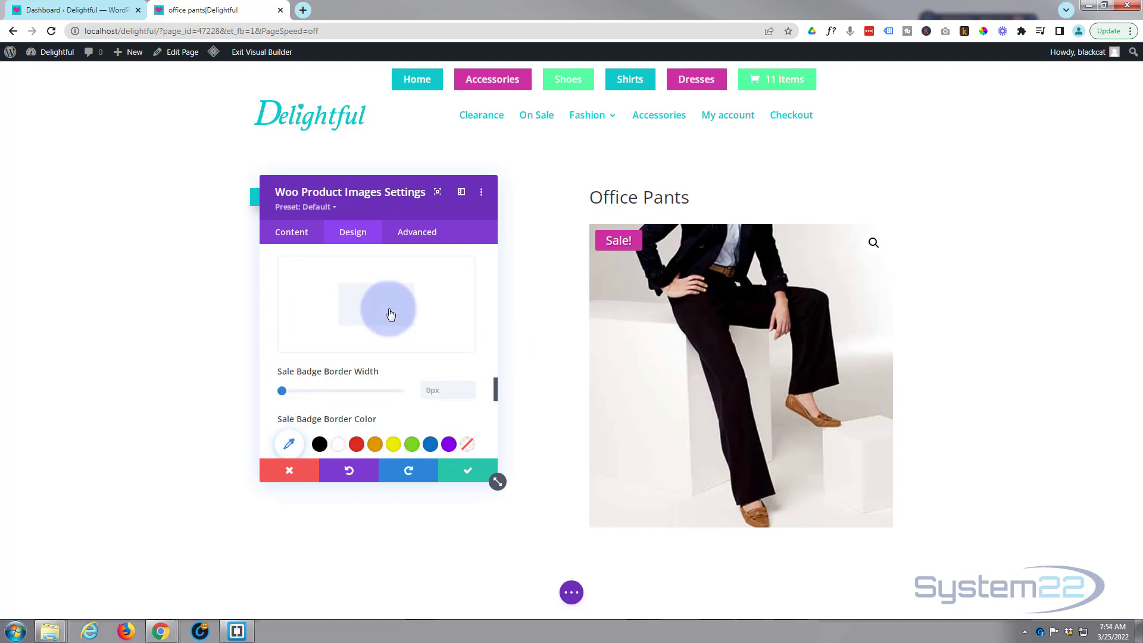
pyautogui.scroll(-5, 388, 313)
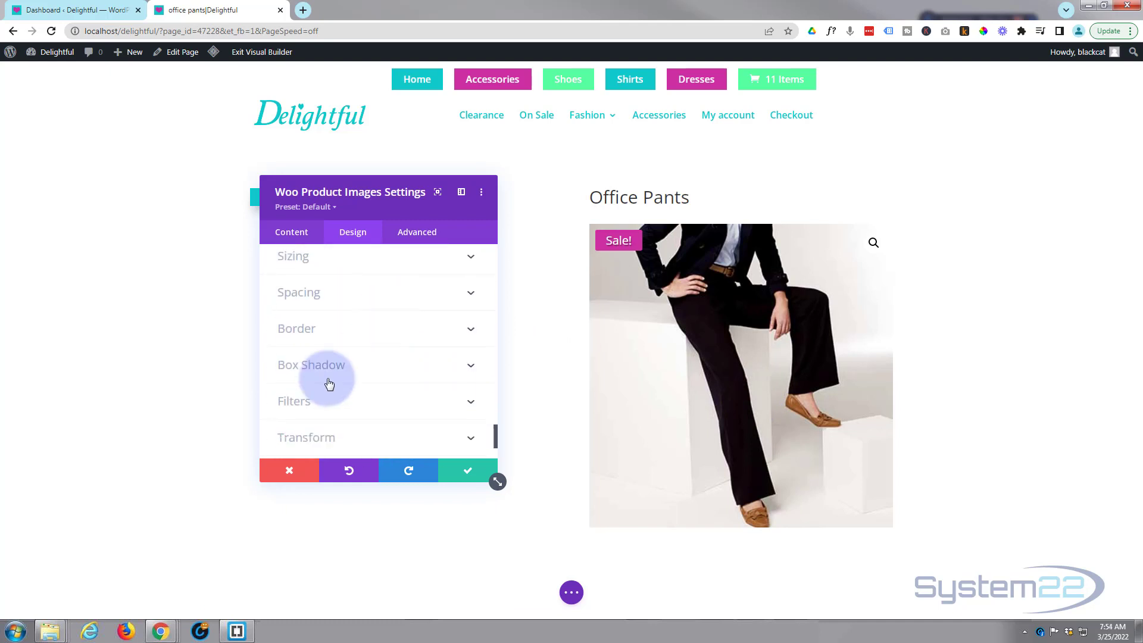
pyautogui.click(364, 366)
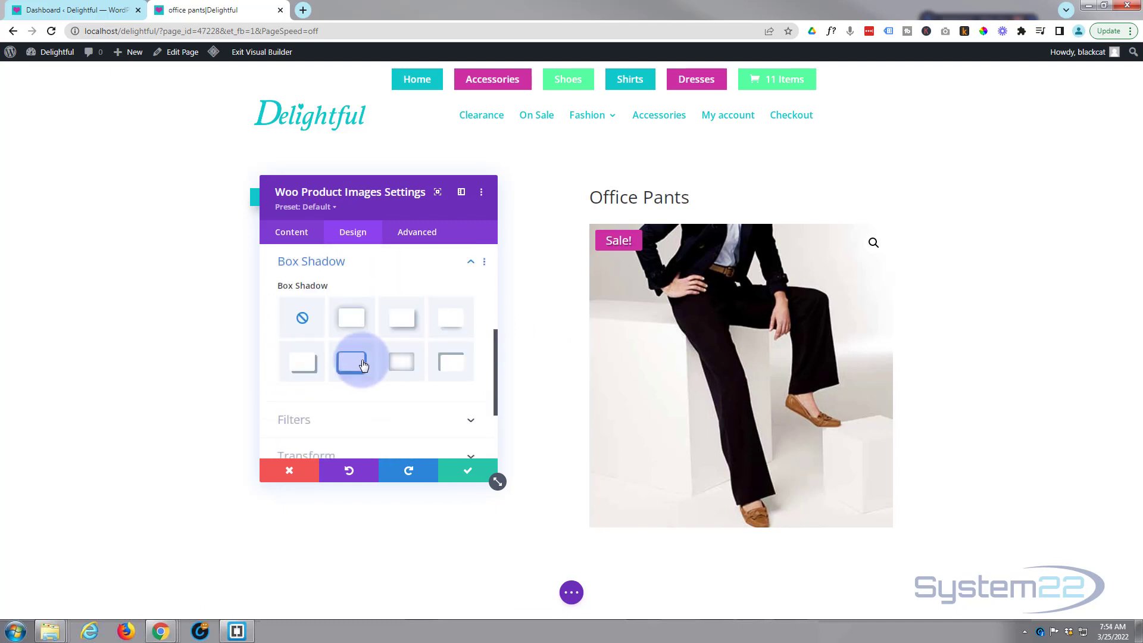
pyautogui.click(448, 332)
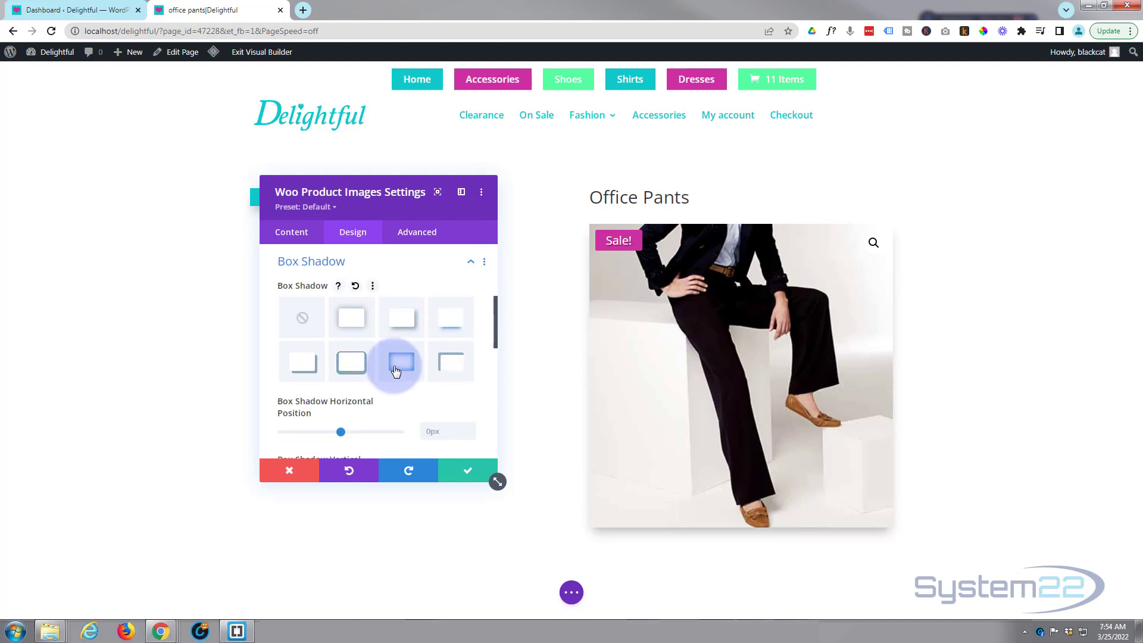
pyautogui.scroll(3, 396, 363)
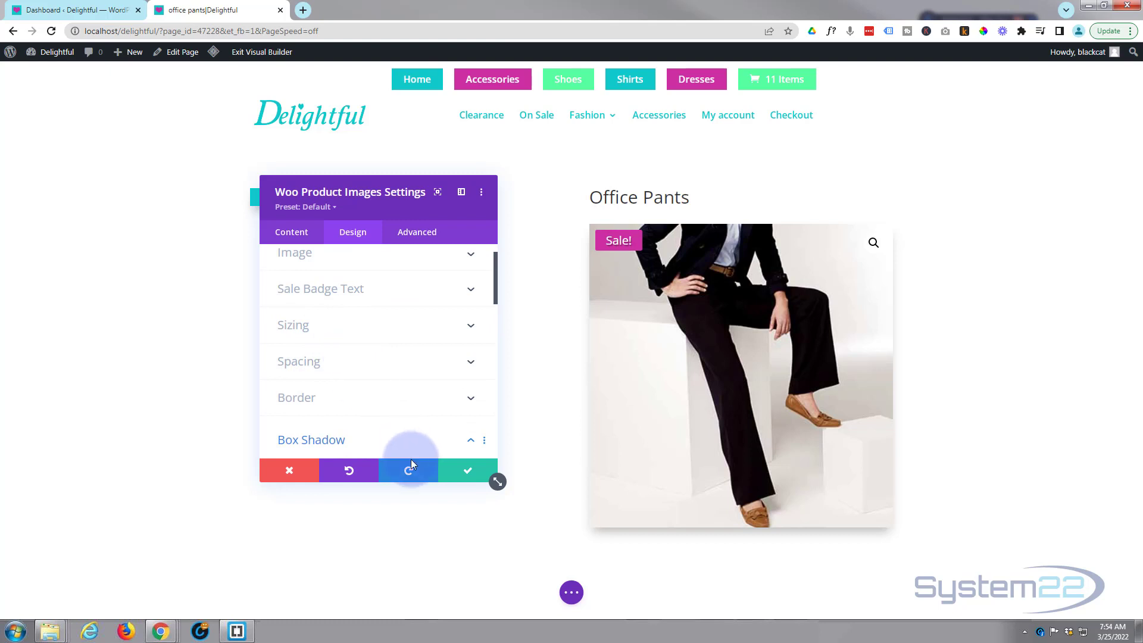
pyautogui.click(465, 478)
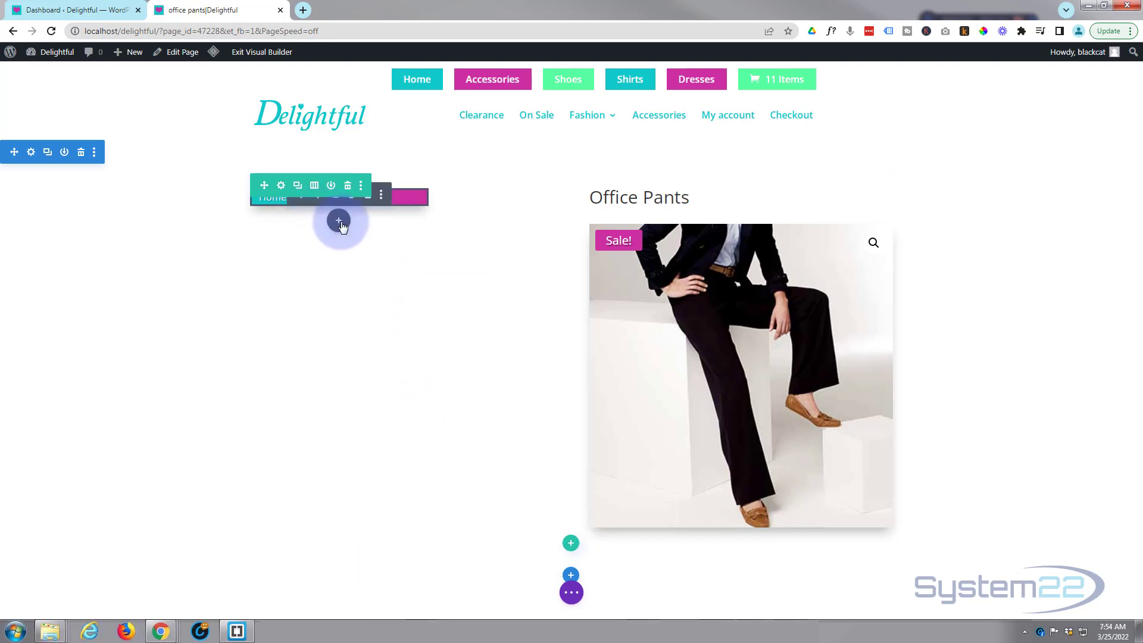
# - Insert a Woo Product Description module below the breadcrumbs
pyautogui.click(339, 220)
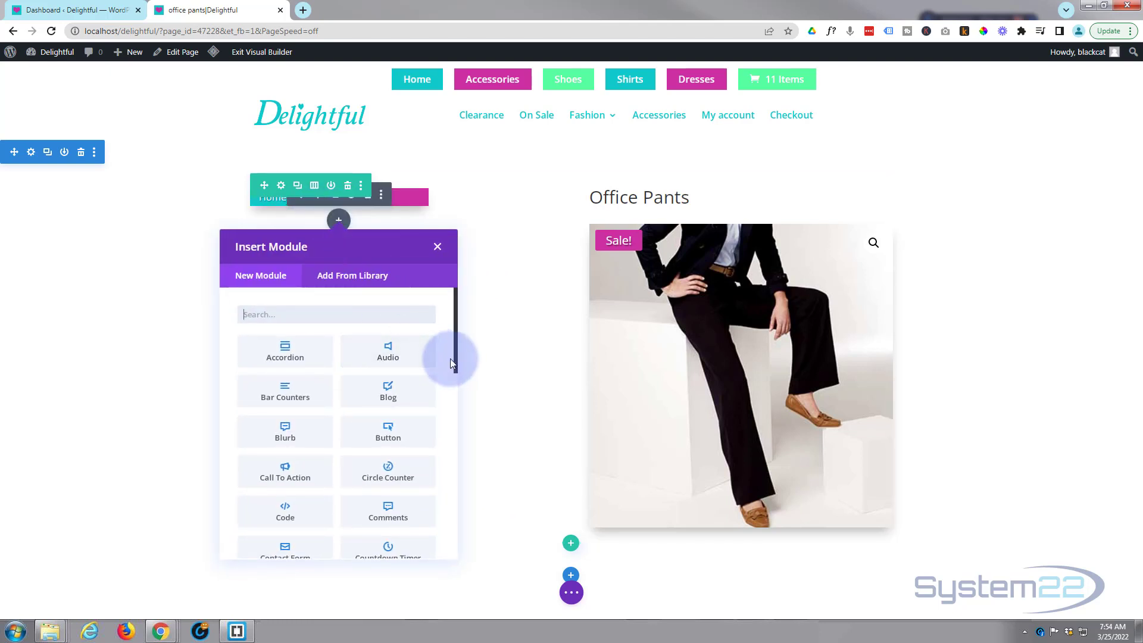
pyautogui.moveTo(456, 363); pyautogui.dragTo(455, 557)
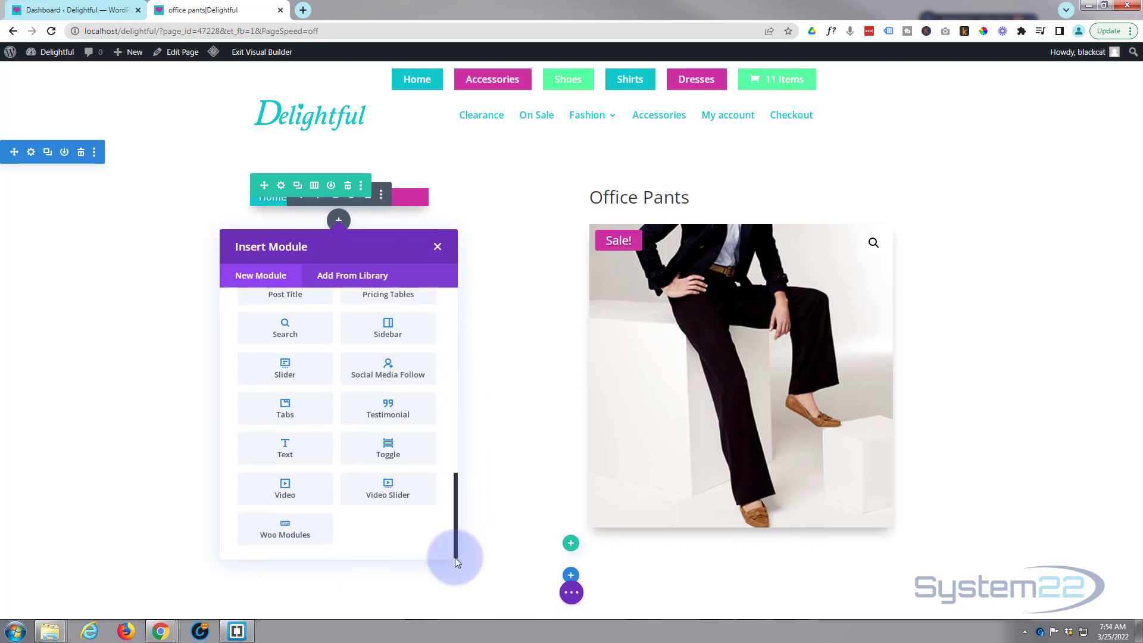
pyautogui.click(308, 538)
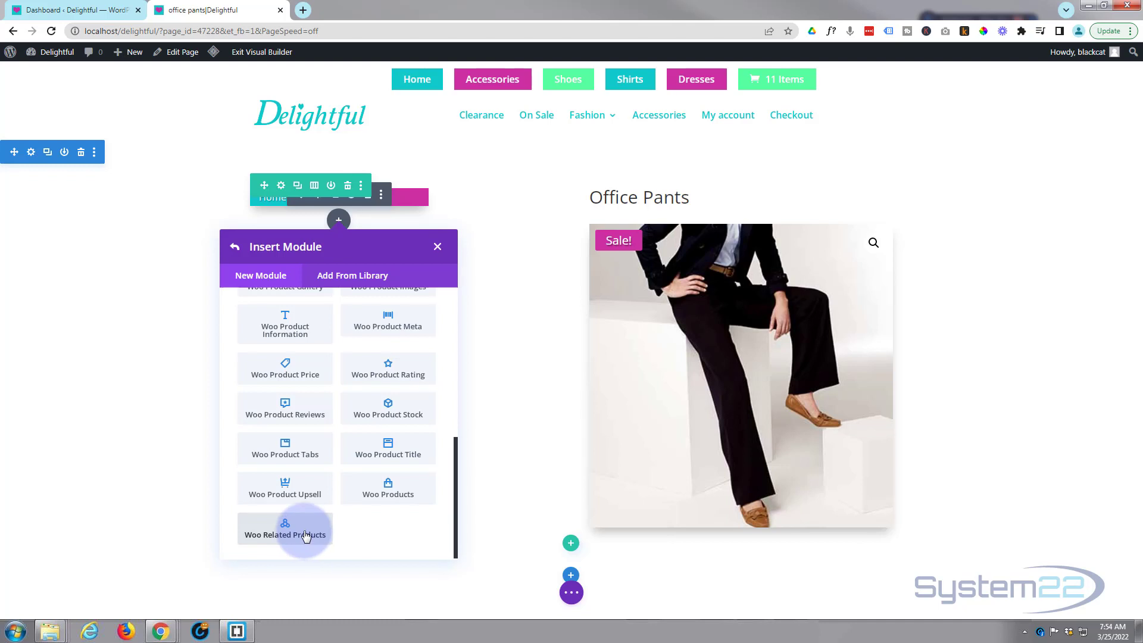
pyautogui.scroll(5, 304, 535)
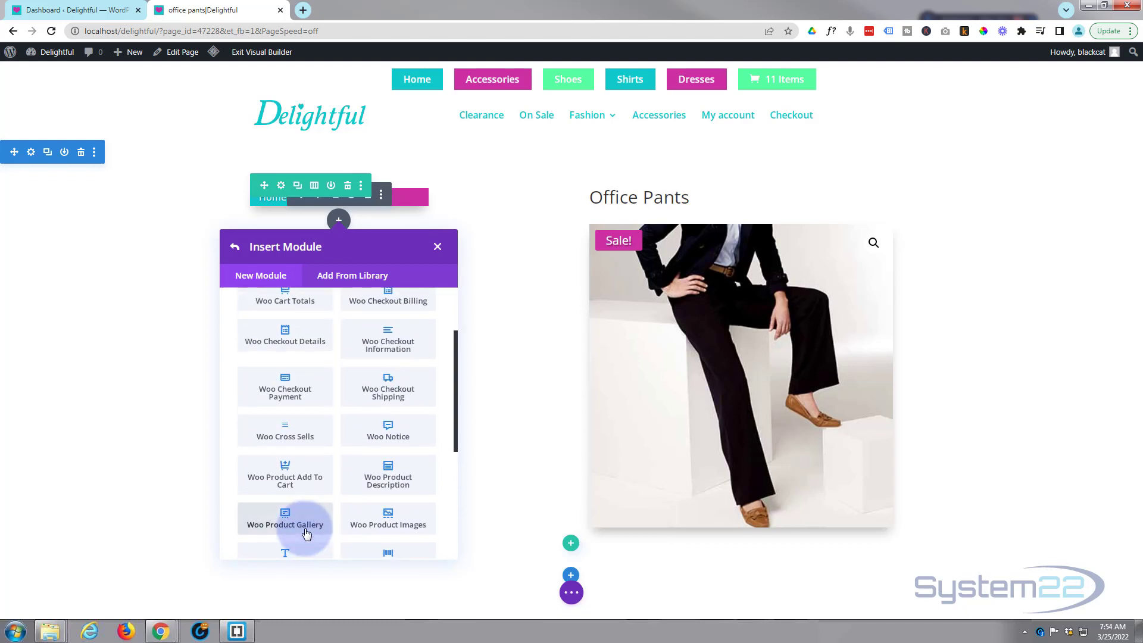
pyautogui.scroll(1, 307, 534)
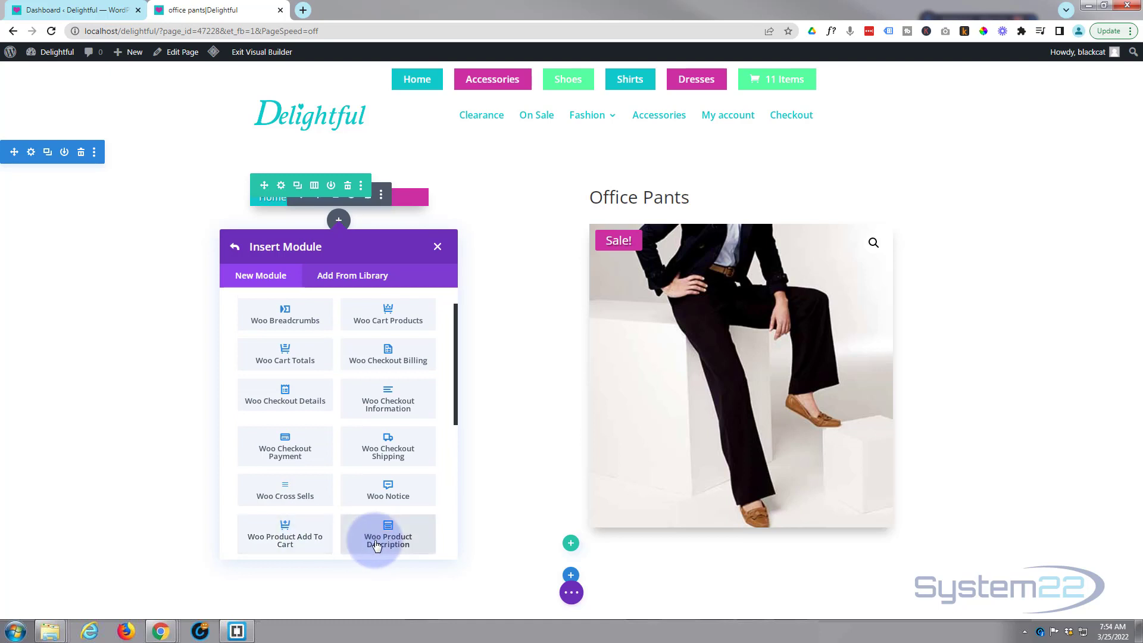
pyautogui.click(375, 539)
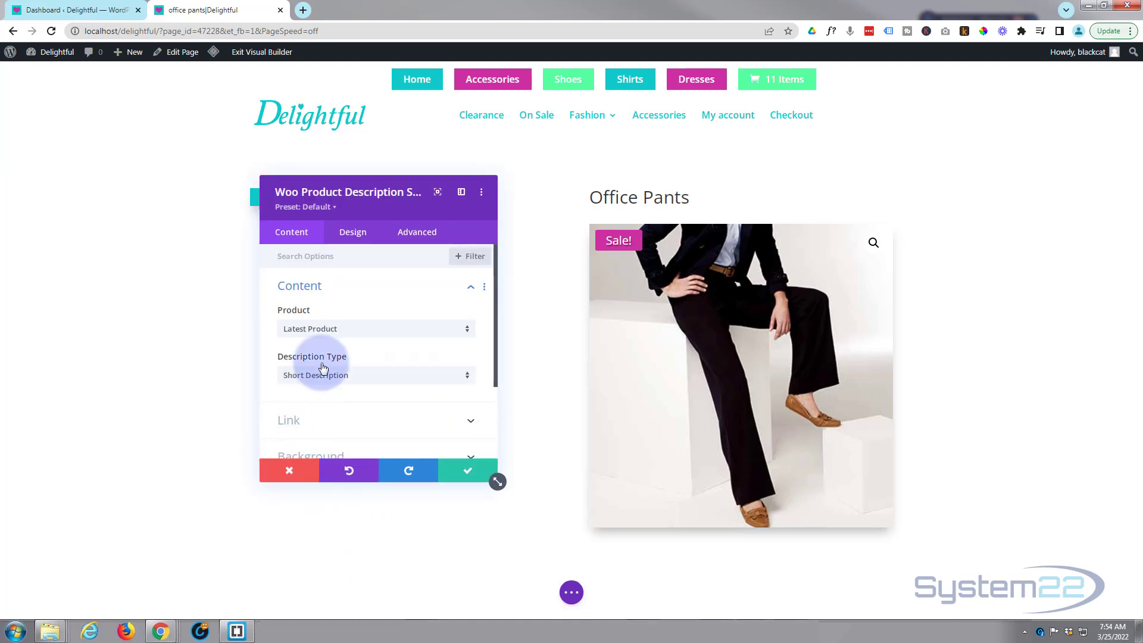
# - Set the description module's product to Office Pants, keep the short description type, and save the module settings
pyautogui.click(403, 208)
pyautogui.click(365, 327)
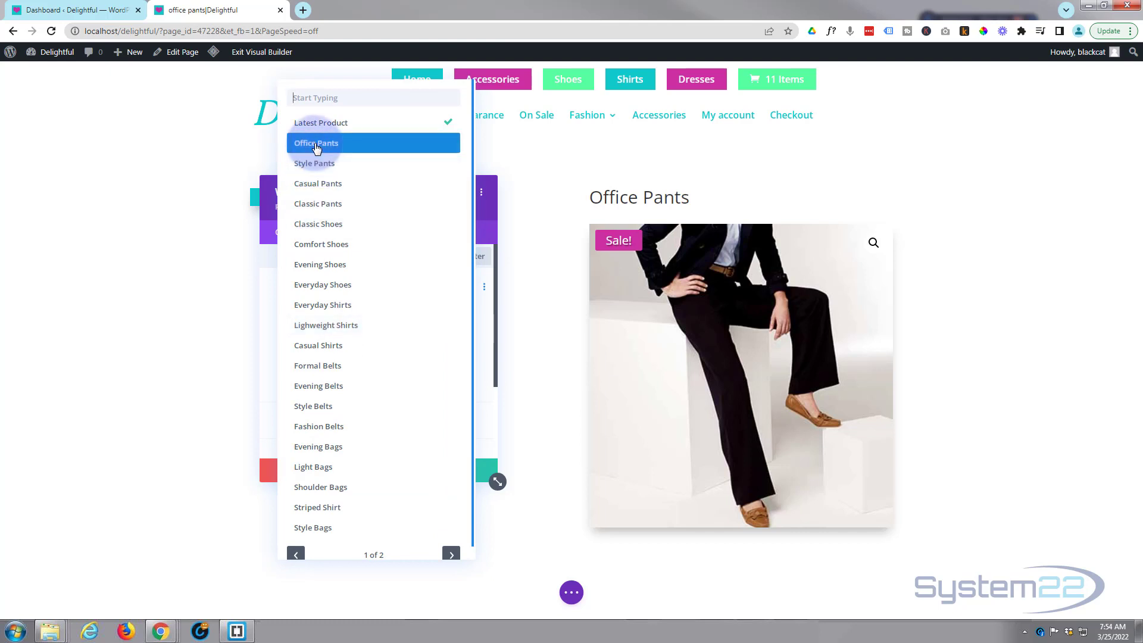
pyautogui.click(316, 148)
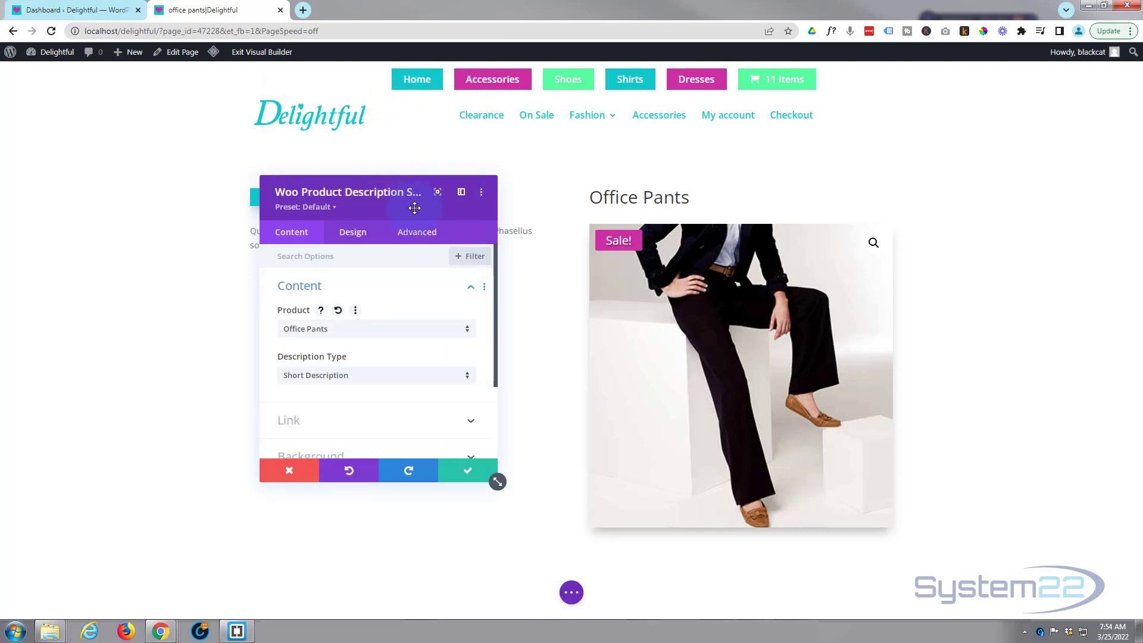
pyautogui.moveTo(415, 208); pyautogui.dragTo(690, 208)
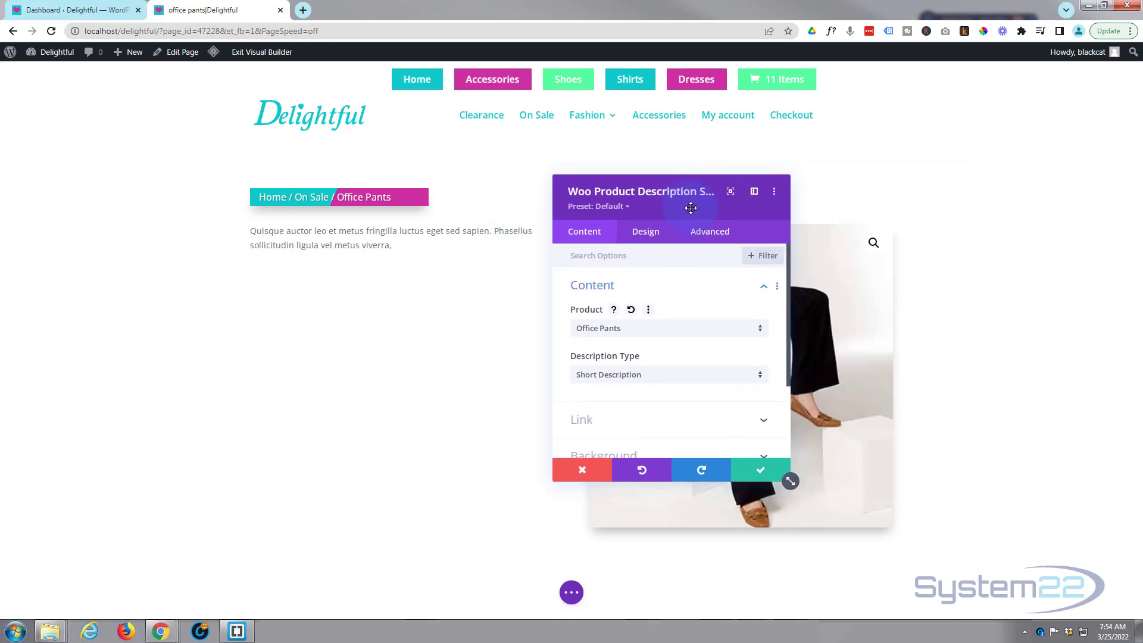
pyautogui.click(760, 469)
# - Insert a Woo Product Price module below the product description and set its product to Office Pants
pyautogui.moveTo(319, 255)
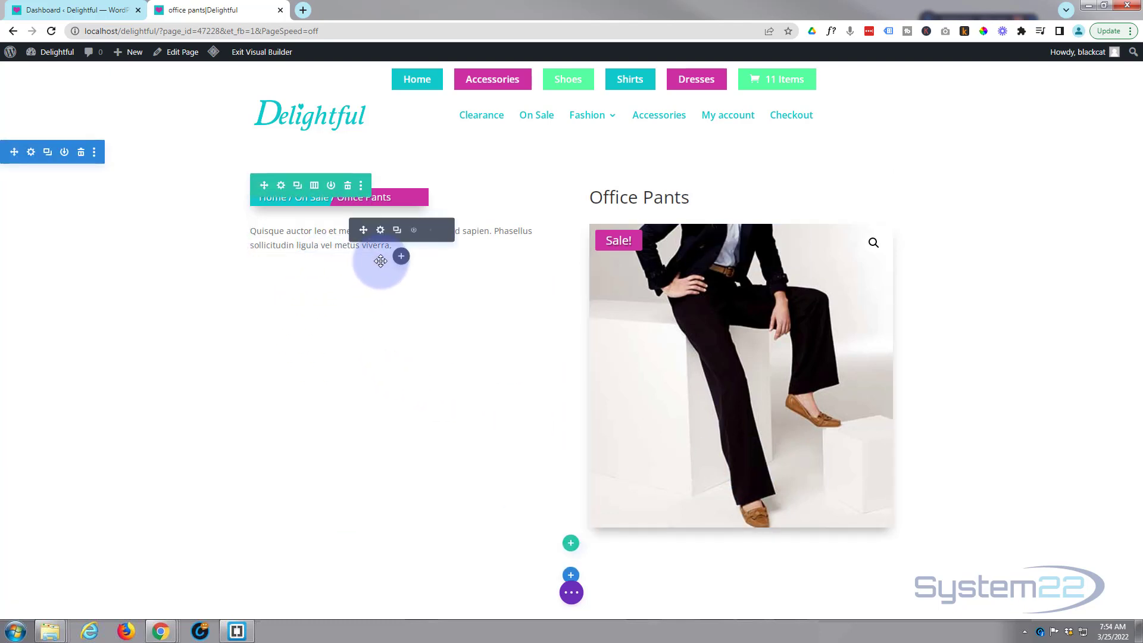
pyautogui.click(401, 258)
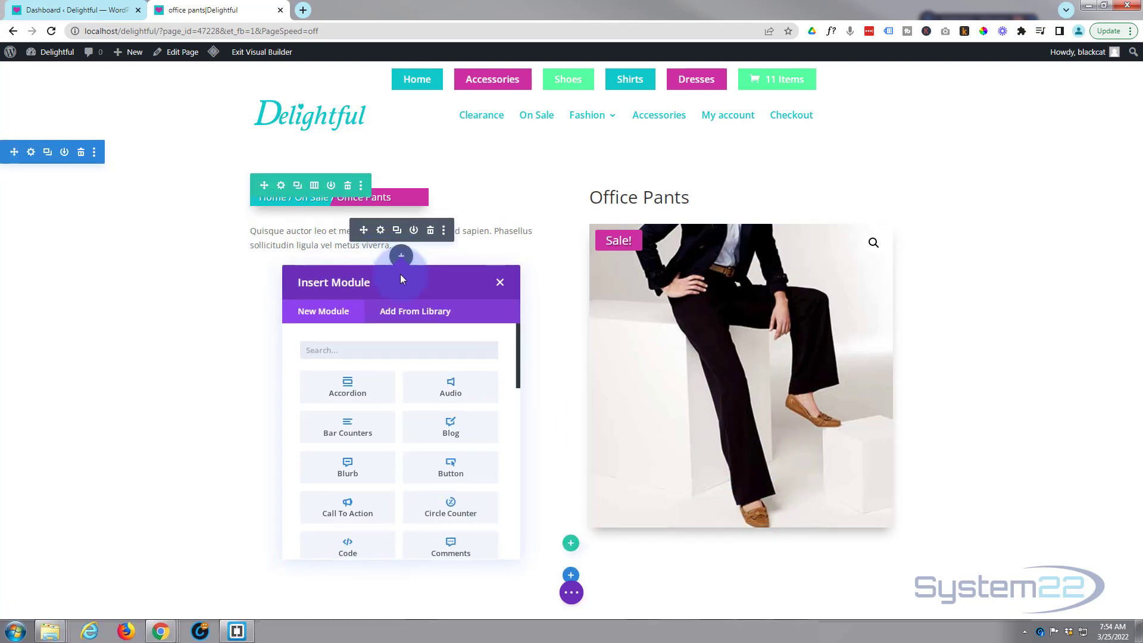
pyautogui.moveTo(517, 380); pyautogui.dragTo(523, 559)
pyautogui.click(348, 545)
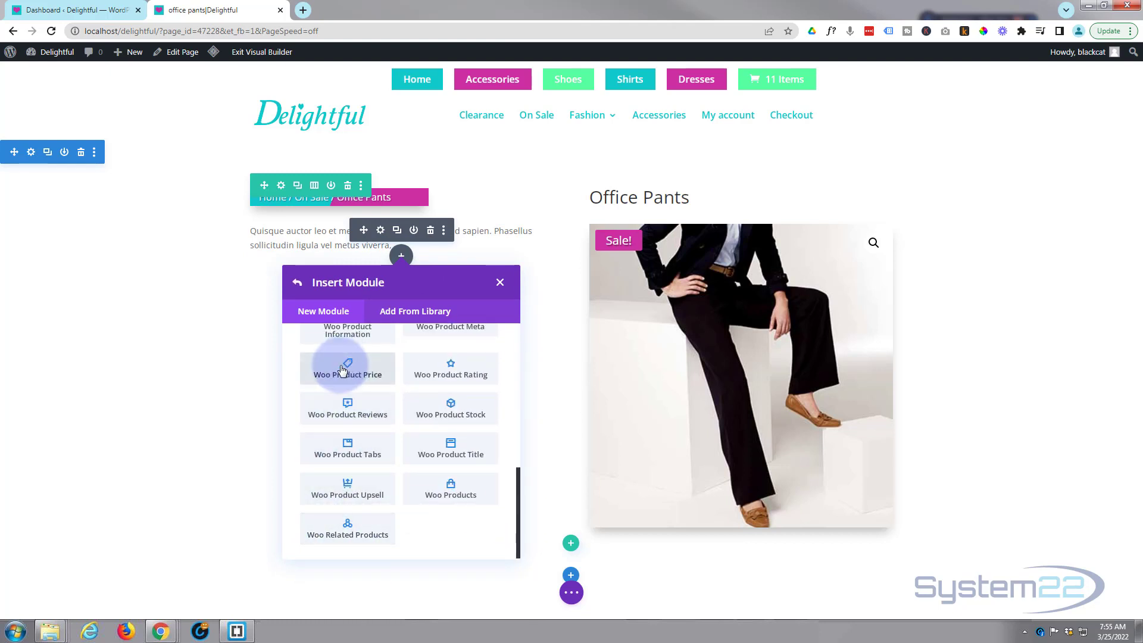
pyautogui.click(342, 372)
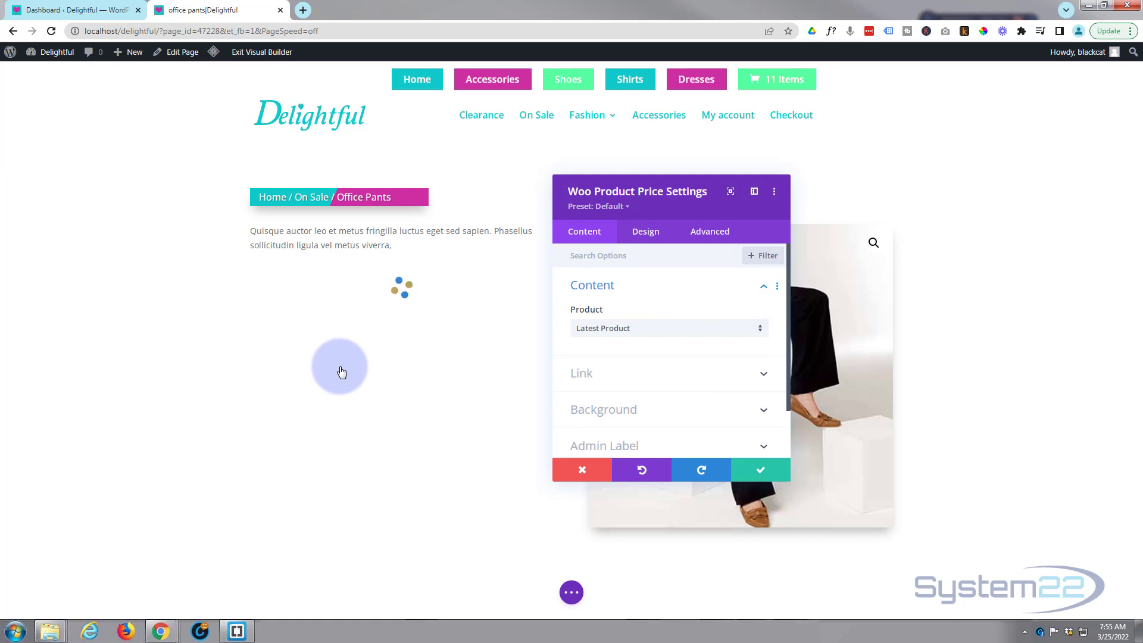
pyautogui.click(676, 328)
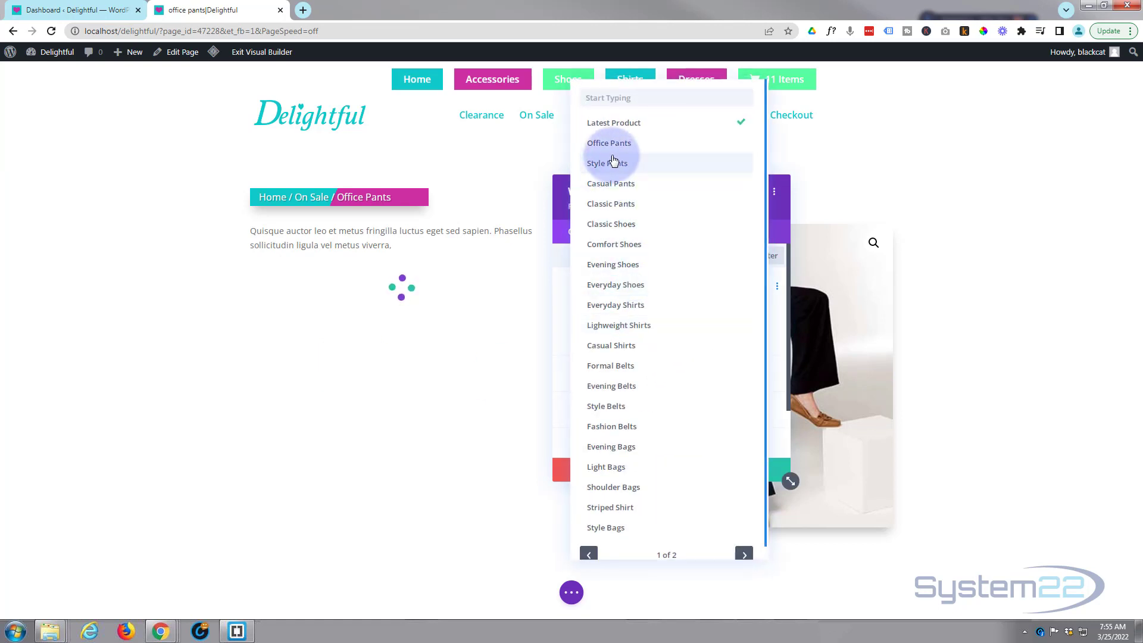
pyautogui.click(613, 144)
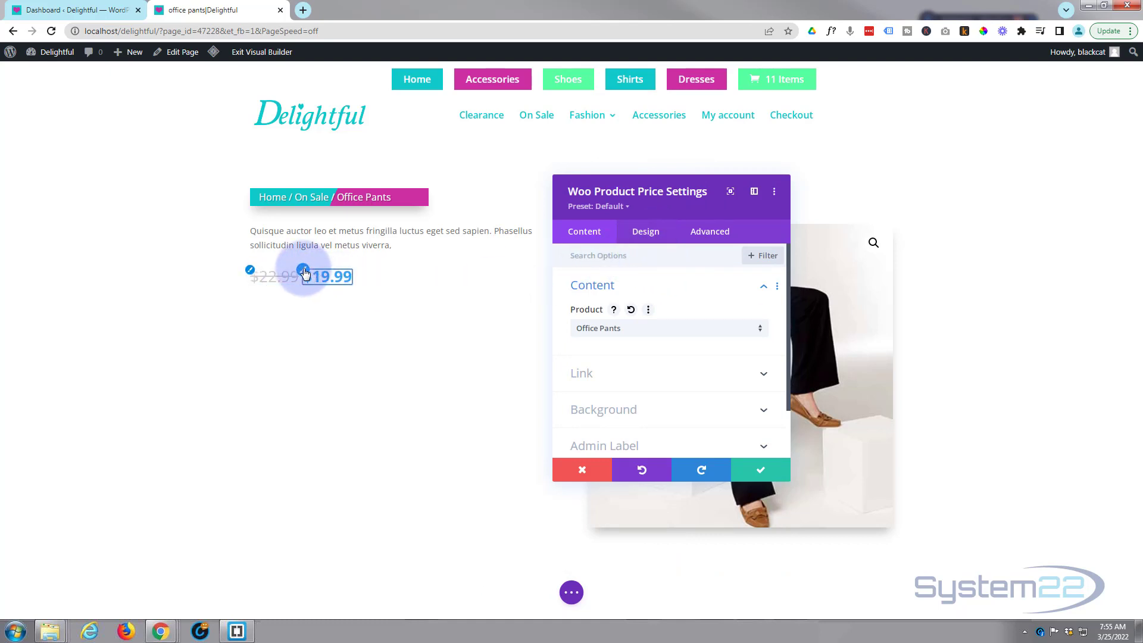
# - Set the sale new price text color to #10caca
pyautogui.click(304, 272)
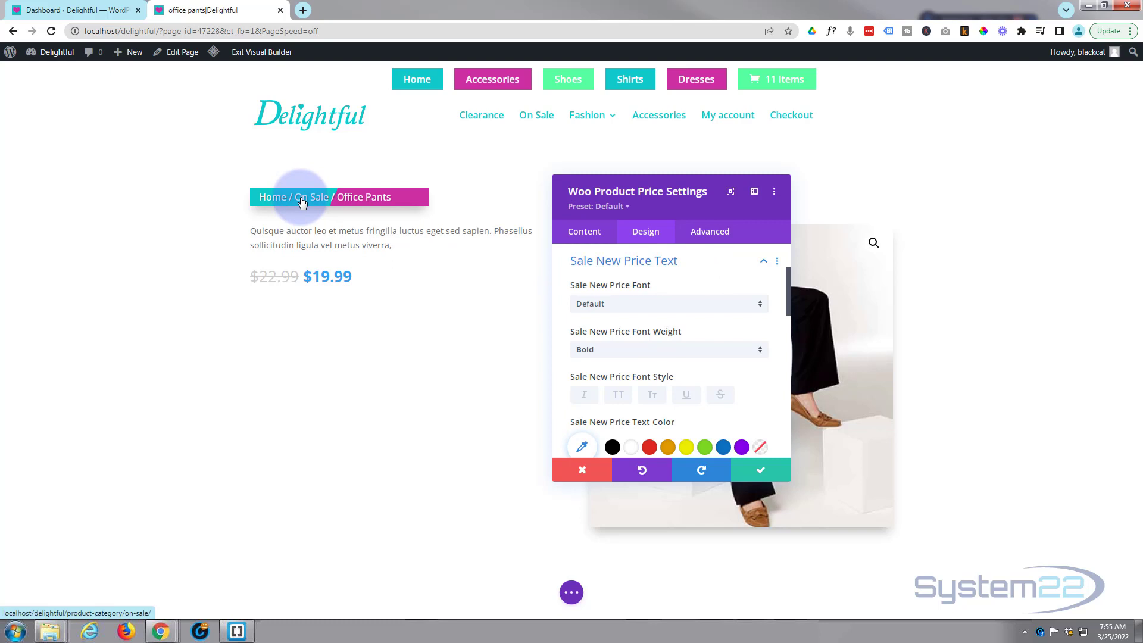
pyautogui.scroll(-1, 677, 319)
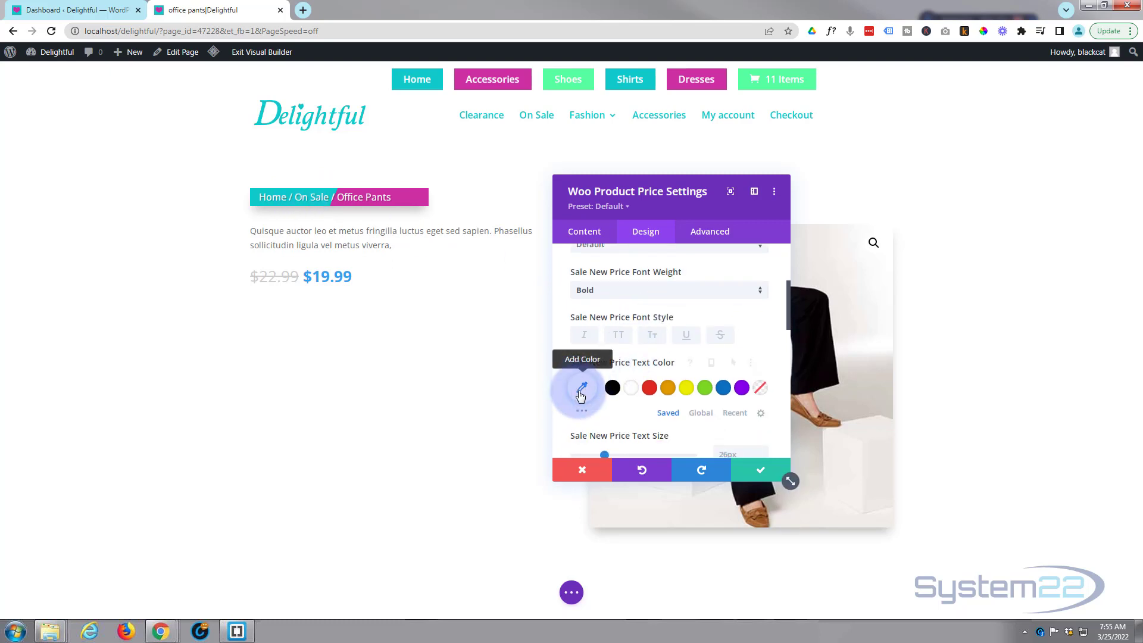
pyautogui.click(581, 392)
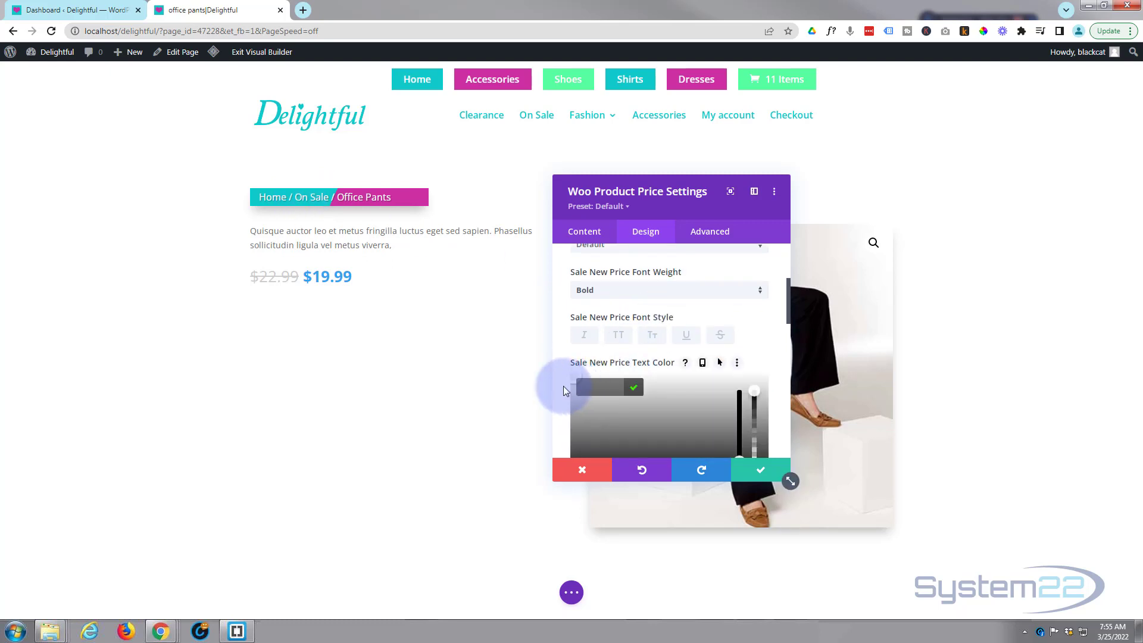
pyautogui.write('10CACA')
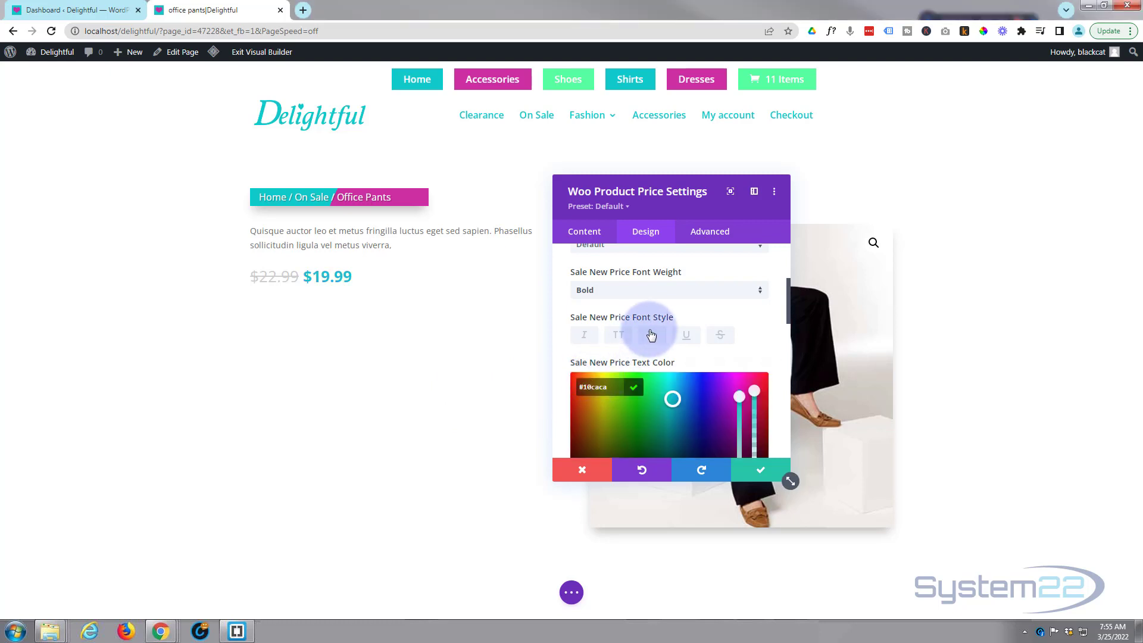
# - Set the sale new price text size to 33px and save the price module settings
pyautogui.scroll(-5, 677, 334)
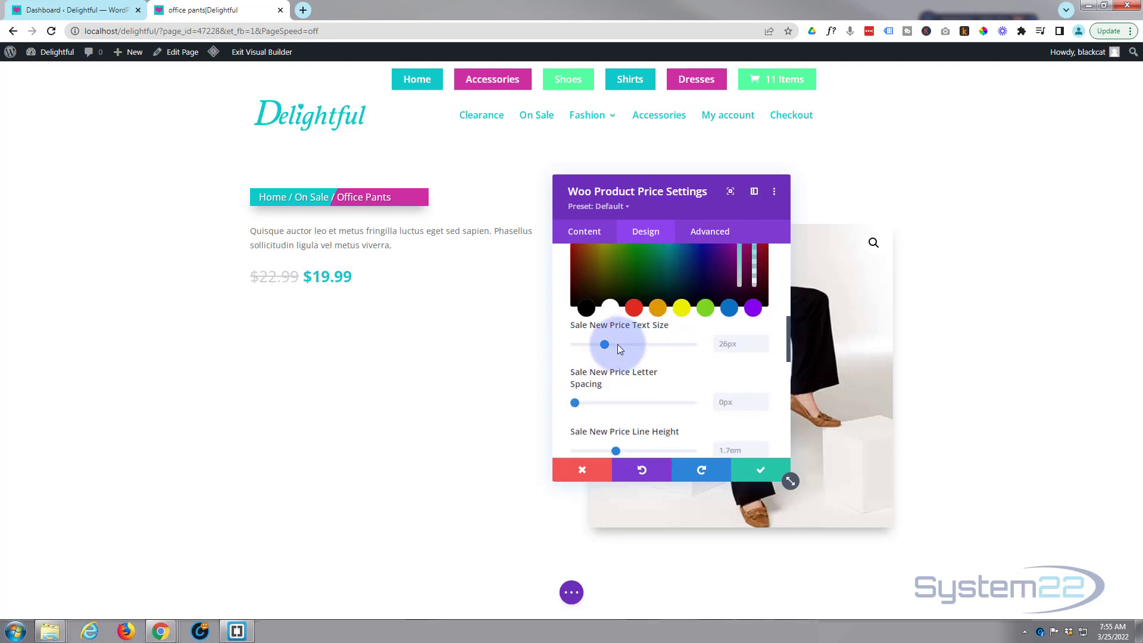
pyautogui.moveTo(617, 344); pyautogui.dragTo(613, 342)
pyautogui.scroll(-1, 606, 343)
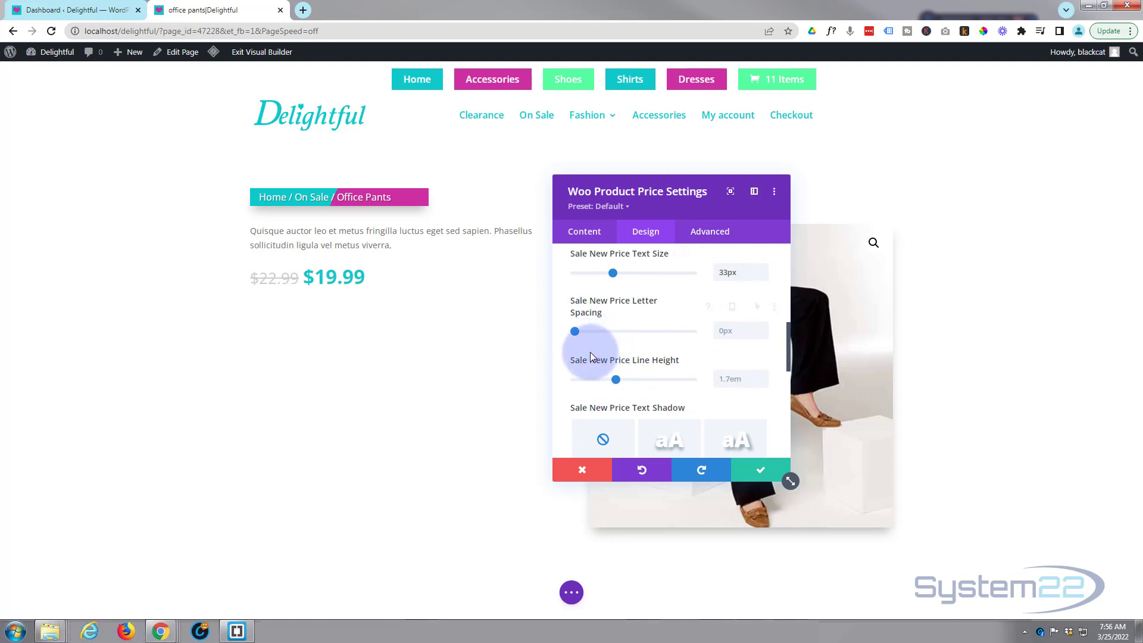
pyautogui.click(761, 470)
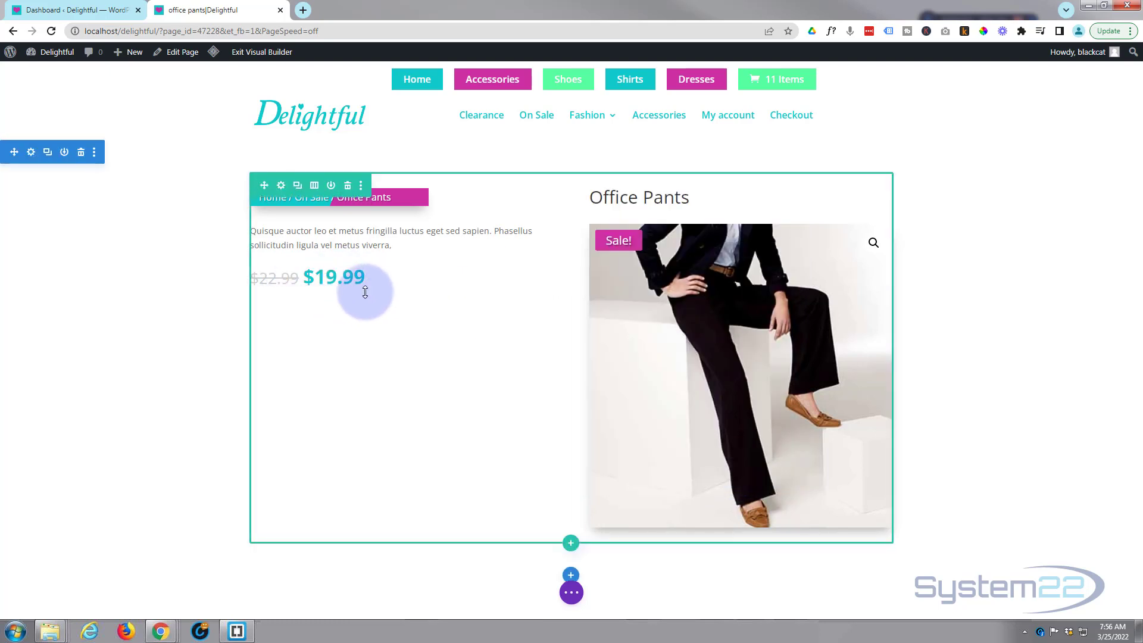
# - Insert a Woo Product Add To Cart module below the price and open its element display options
pyautogui.click(401, 303)
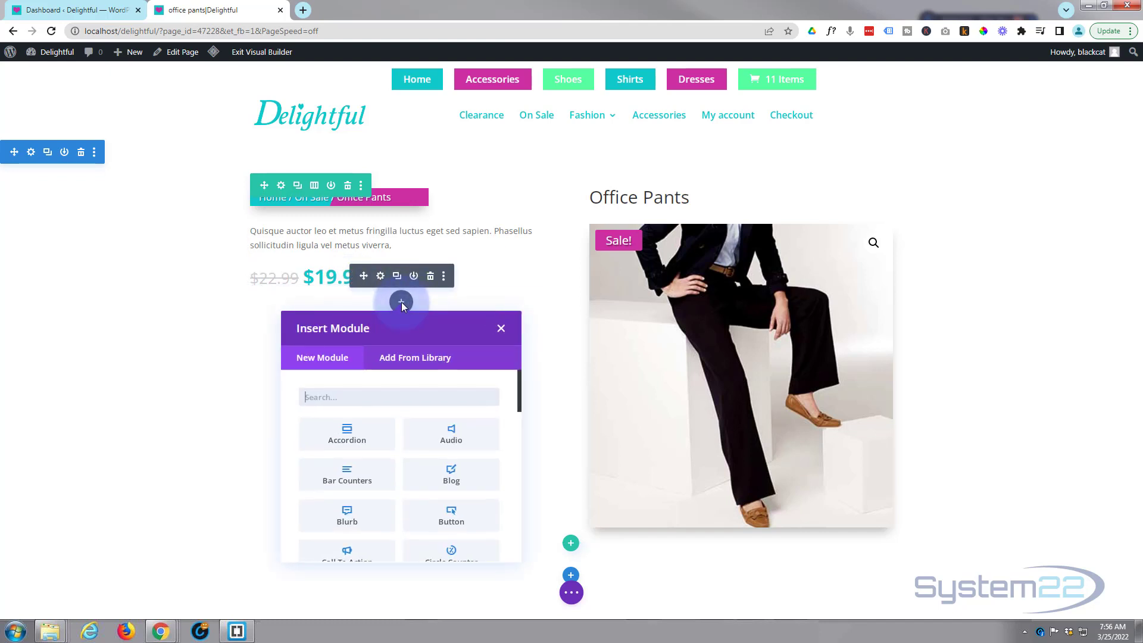
pyautogui.moveTo(517, 402); pyautogui.dragTo(522, 566)
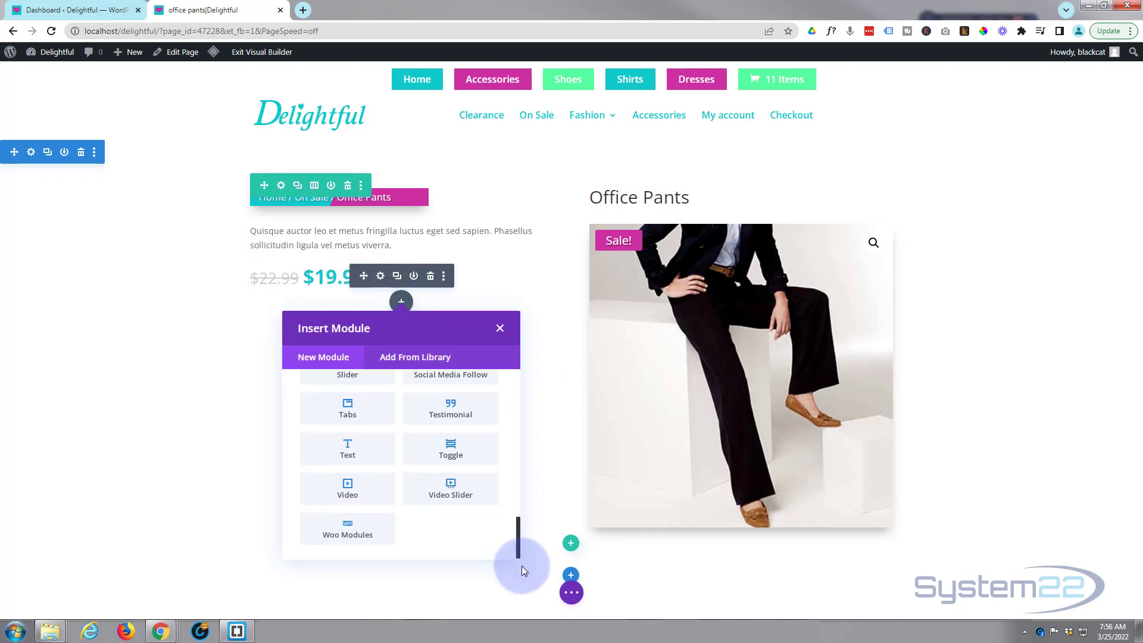
pyautogui.click(360, 536)
pyautogui.scroll(3, 353, 531)
pyautogui.scroll(1, 353, 531)
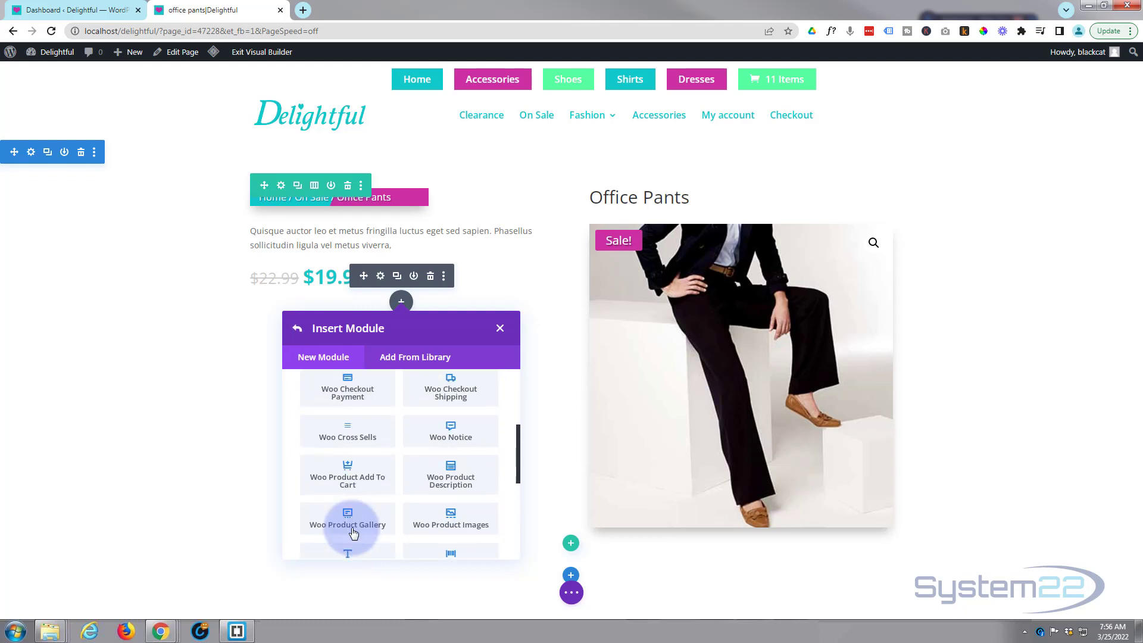
pyautogui.click(343, 478)
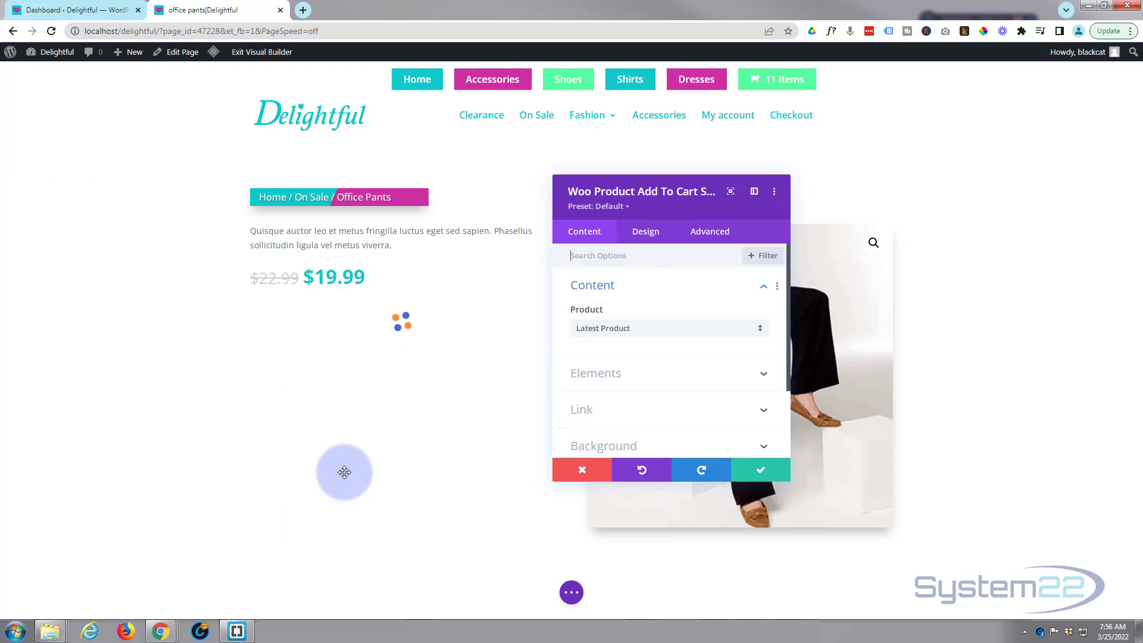
pyautogui.click(657, 381)
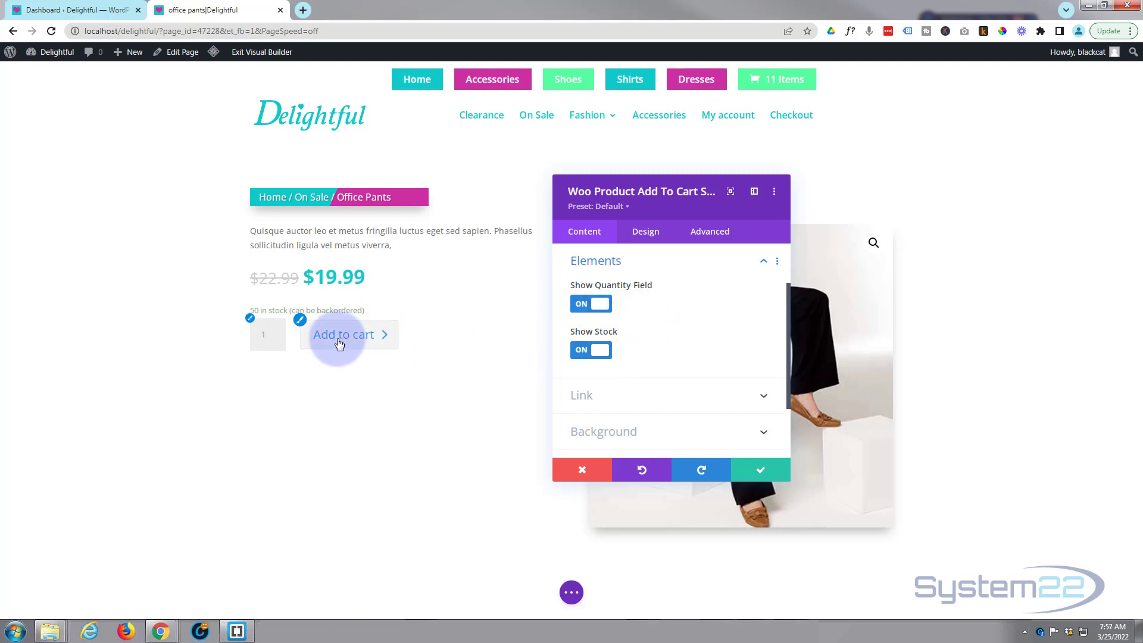
# - Enable custom styles for the Add to cart button and set its text color to white (#ffffff)
pyautogui.click(300, 320)
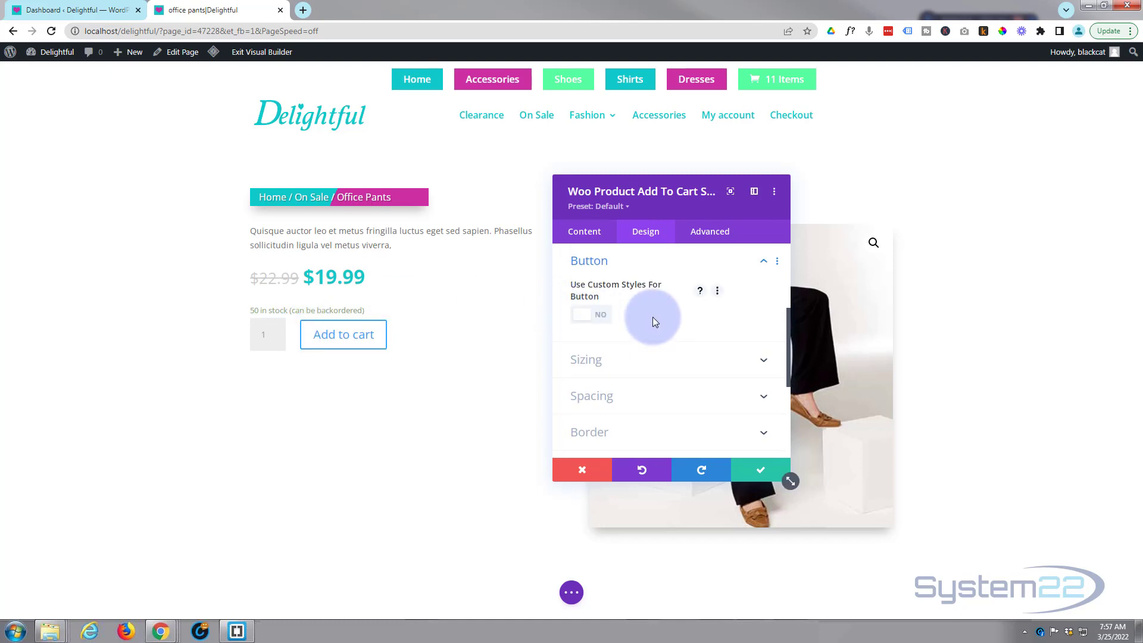
pyautogui.click(588, 319)
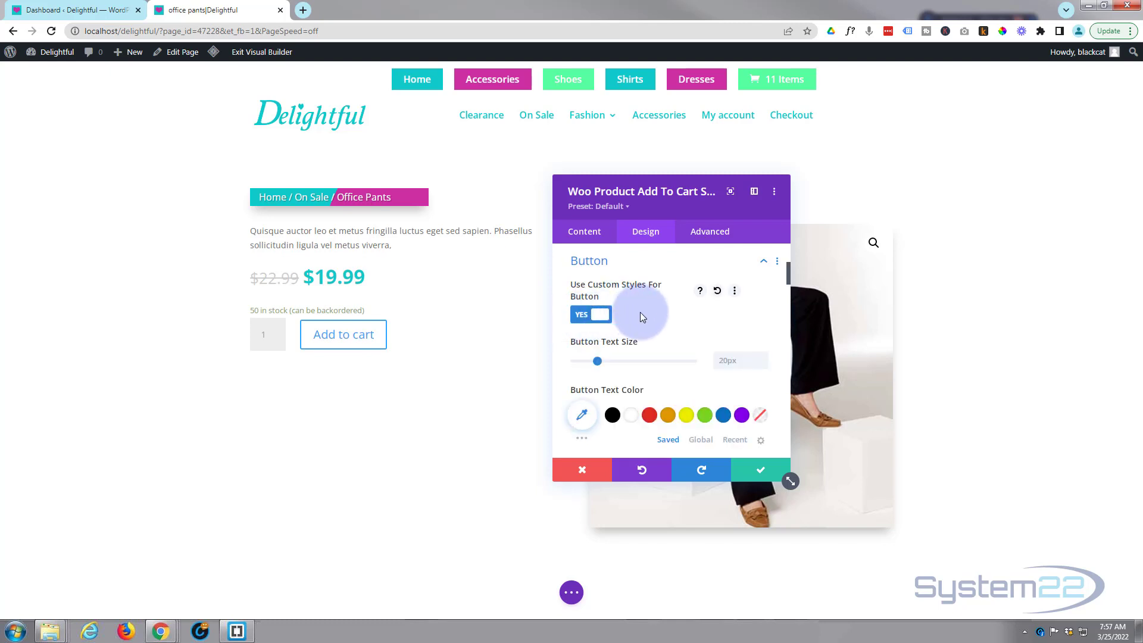
pyautogui.scroll(-2, 641, 312)
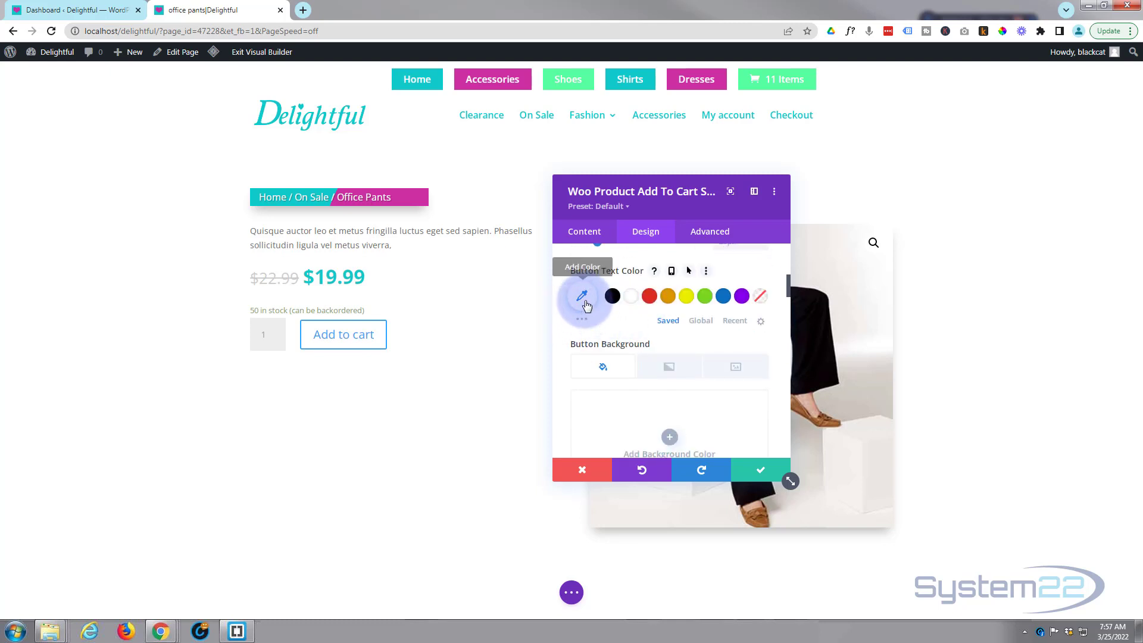
pyautogui.click(632, 298)
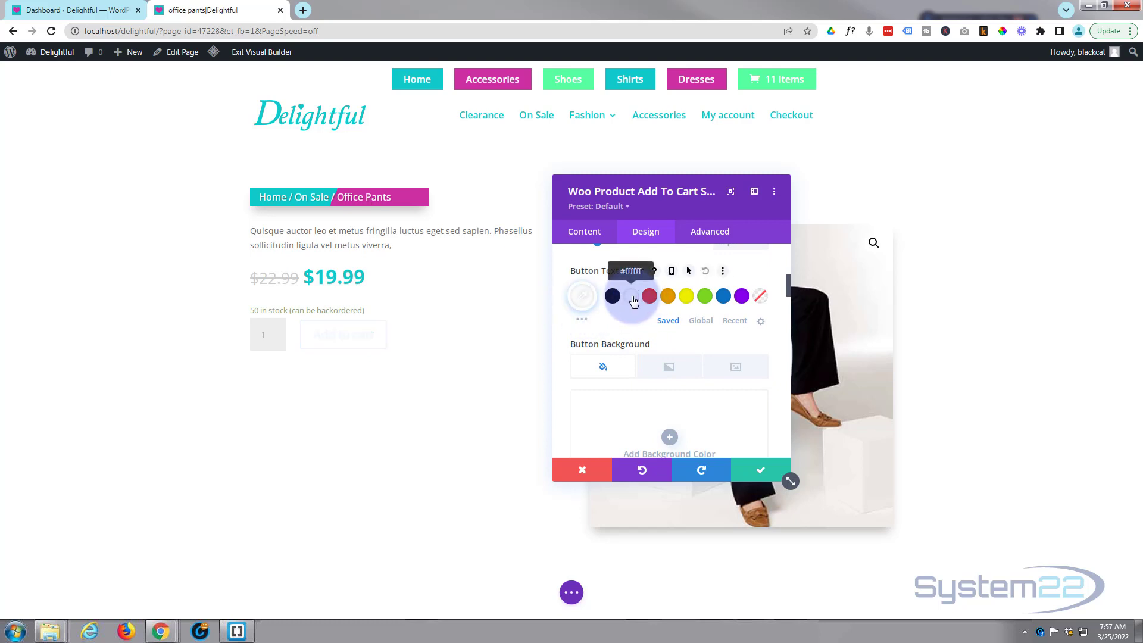
# - Give the Add to cart button a #10caca background color and a 0px border width
pyautogui.scroll(-1, 630, 309)
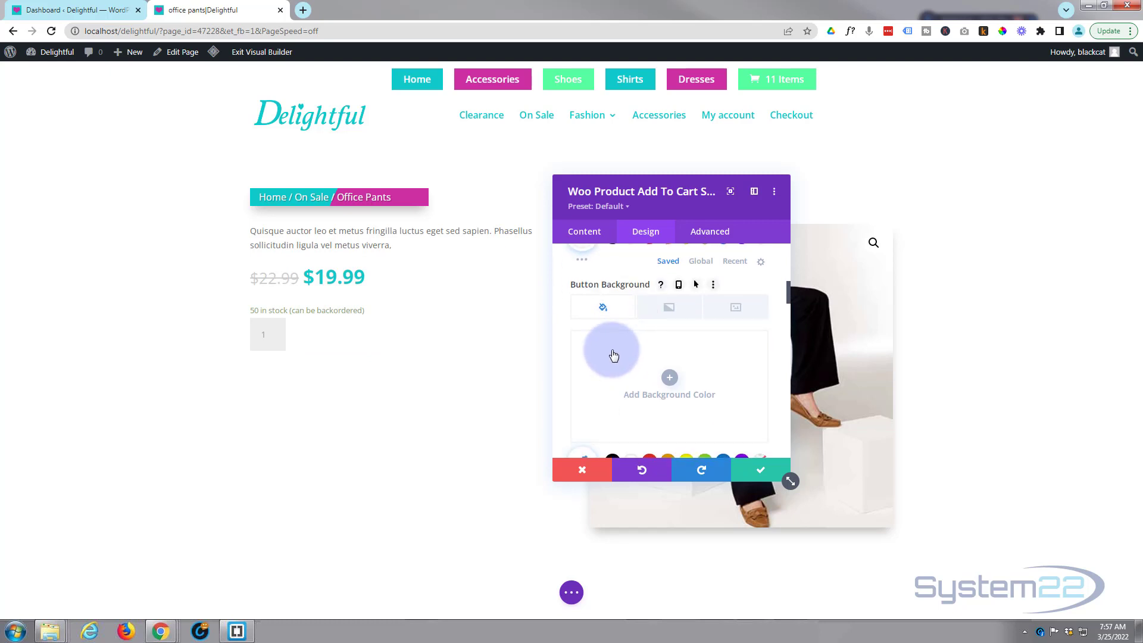
pyautogui.click(668, 377)
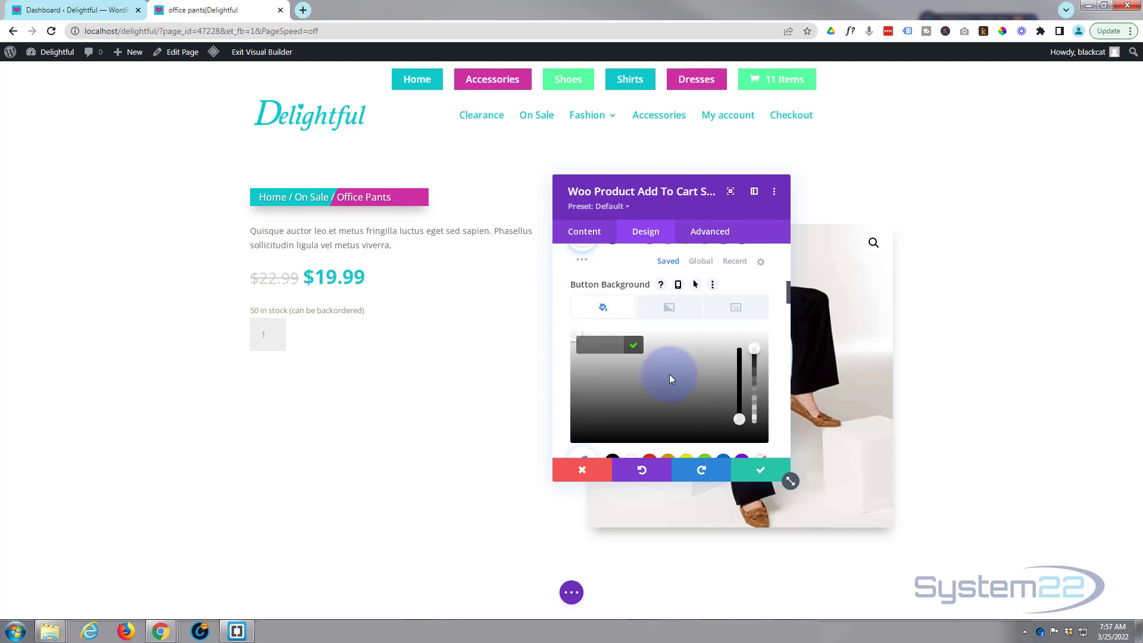
pyautogui.click(599, 346)
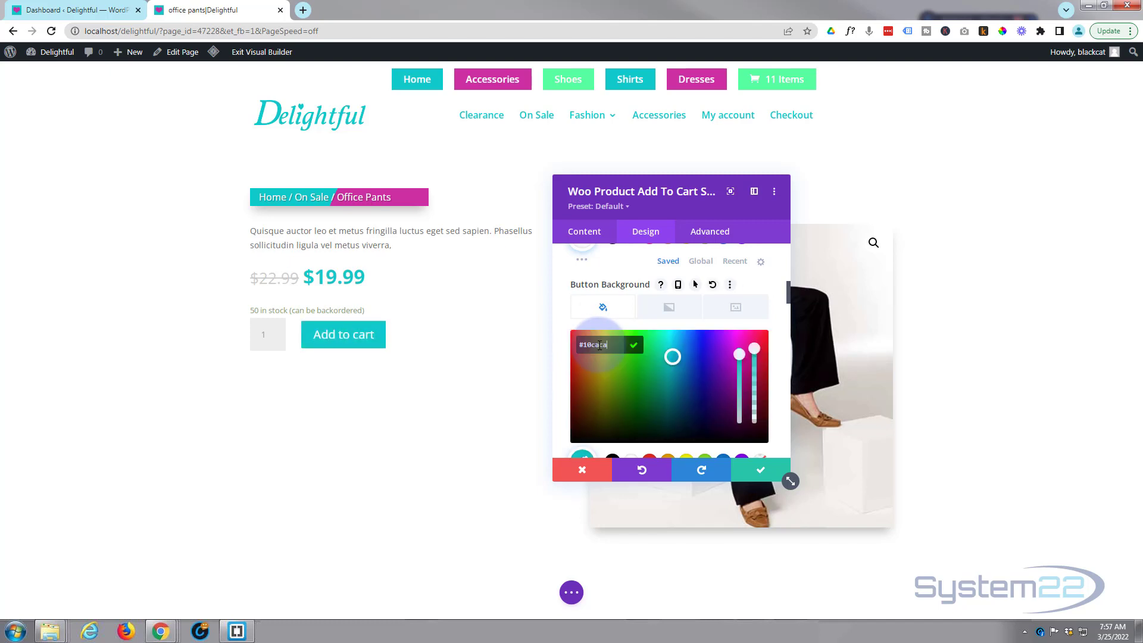
pyautogui.scroll(-3, 607, 369)
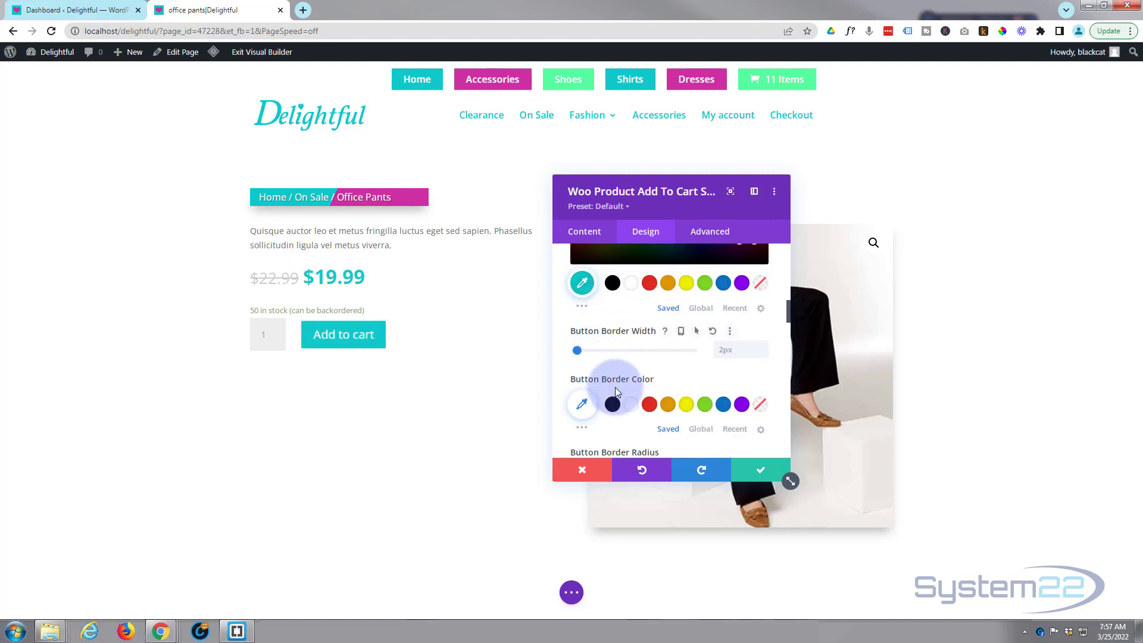
pyautogui.moveTo(580, 350); pyautogui.dragTo(566, 348)
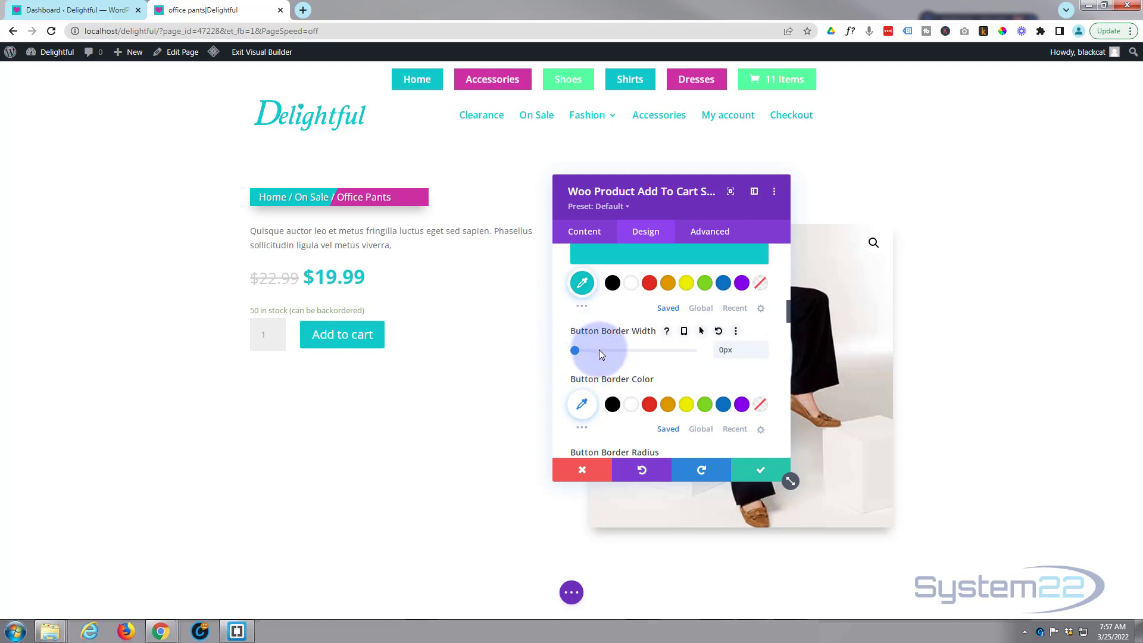
# - Set the Add to cart button's hover background color to #cc2fa2 and return to its desktop background state
pyautogui.scroll(4, 597, 349)
pyautogui.scroll(1, 599, 370)
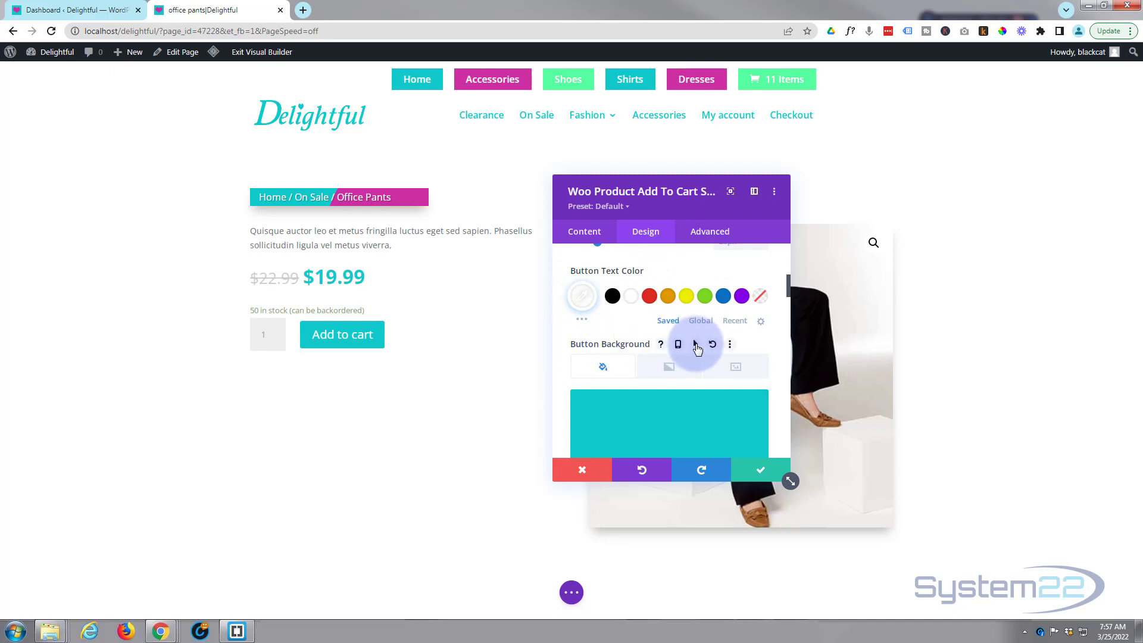
pyautogui.click(696, 345)
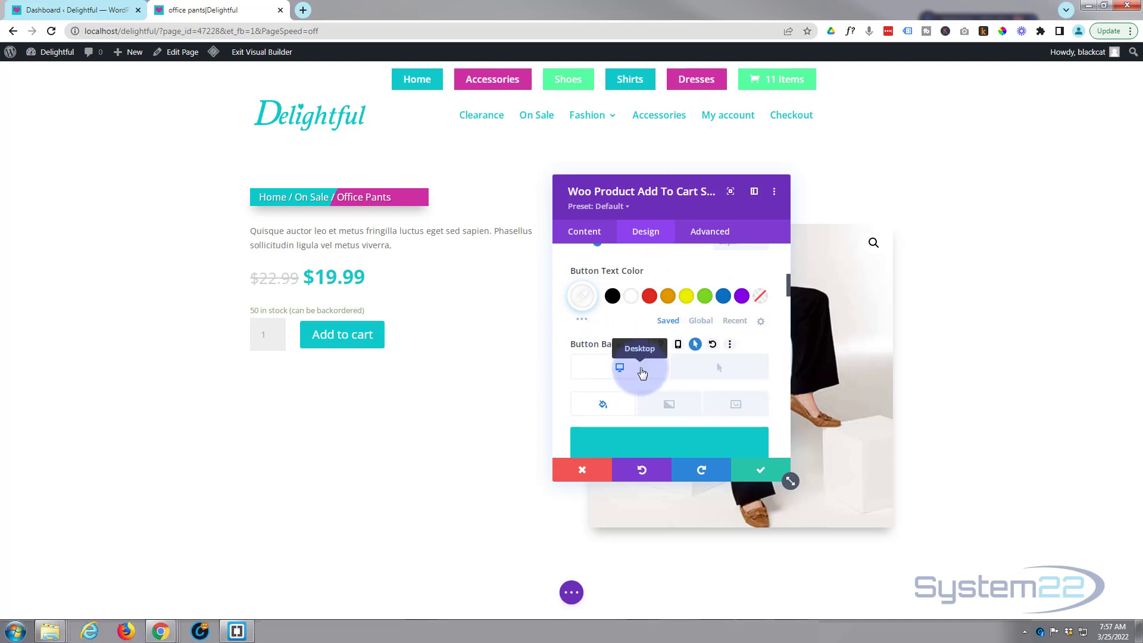
pyautogui.click(713, 372)
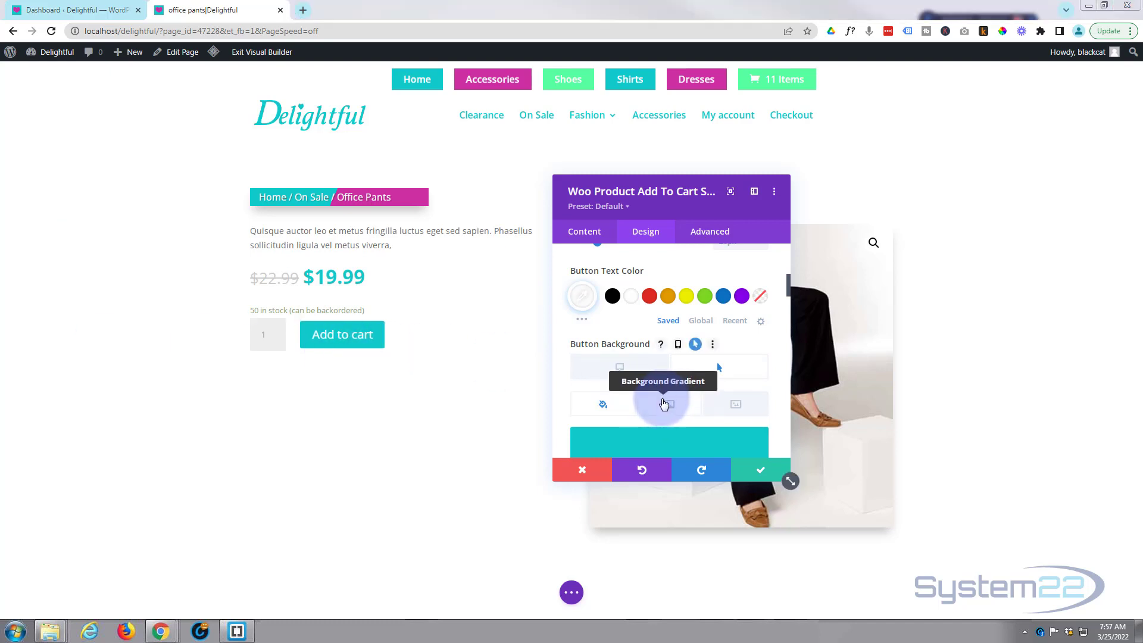
pyautogui.scroll(-2, 723, 372)
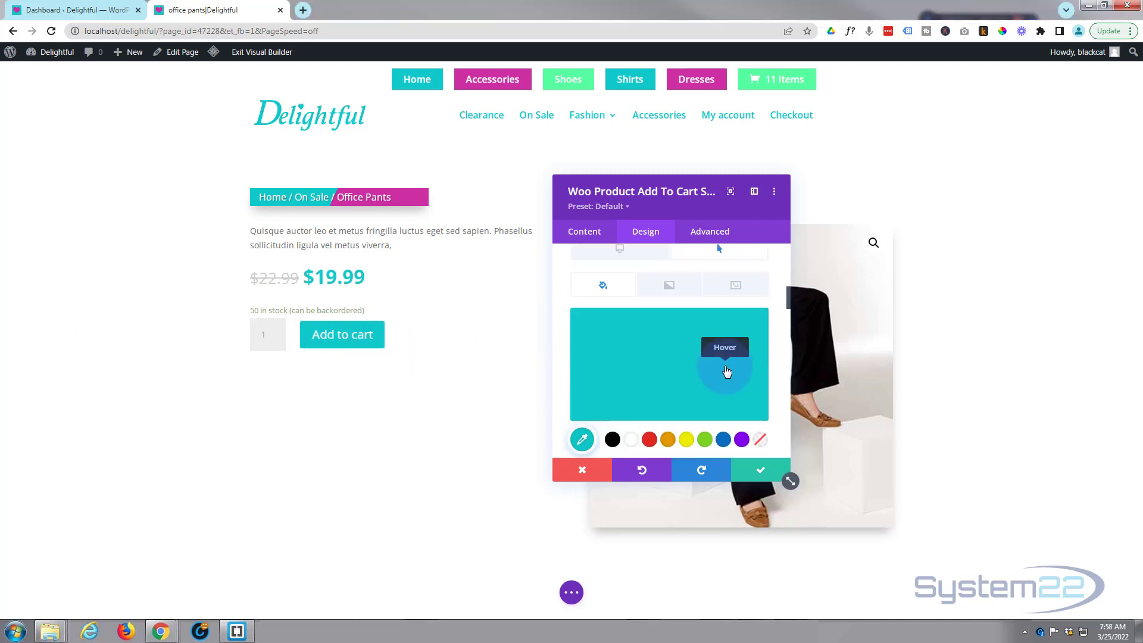
pyautogui.click(664, 363)
pyautogui.click(592, 322)
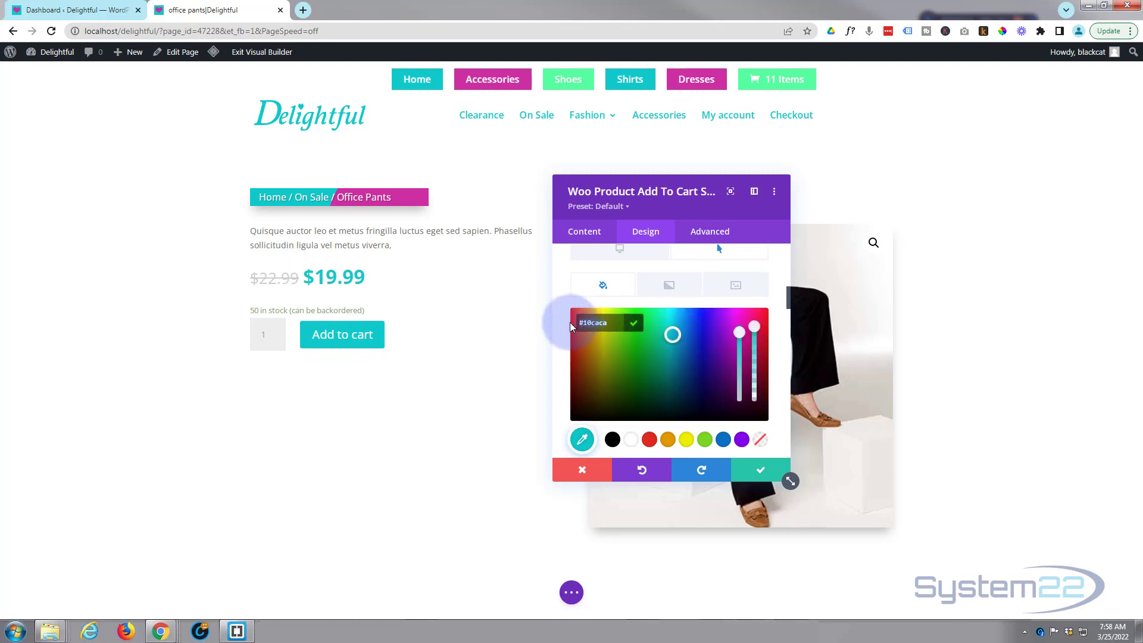
pyautogui.write('CC2FA2')
pyautogui.press('Return')
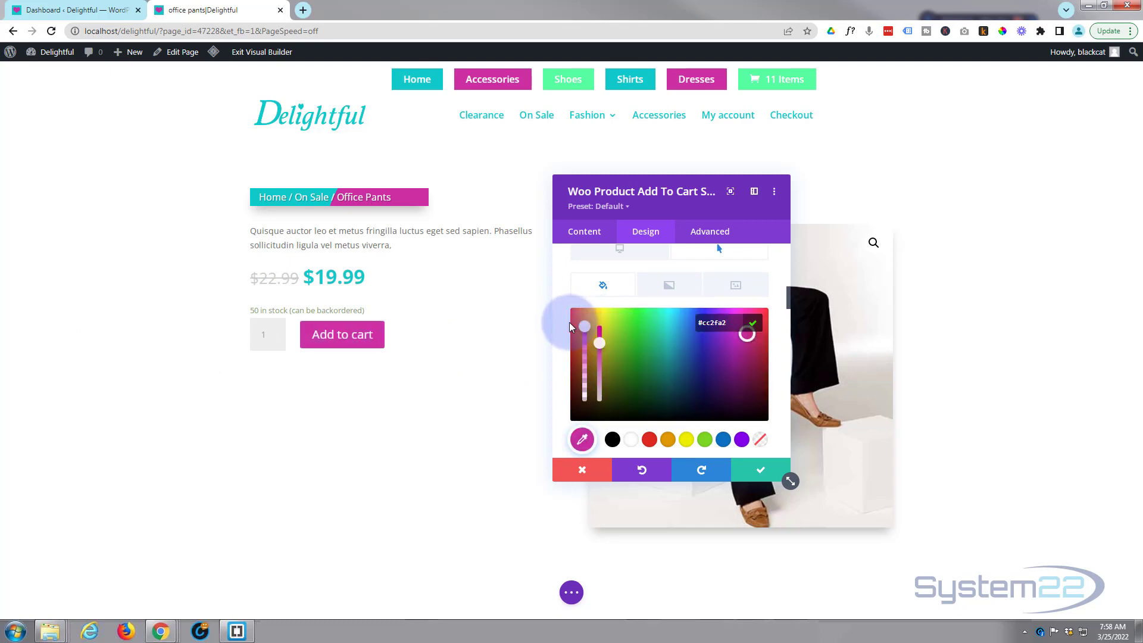
pyautogui.scroll(1, 610, 294)
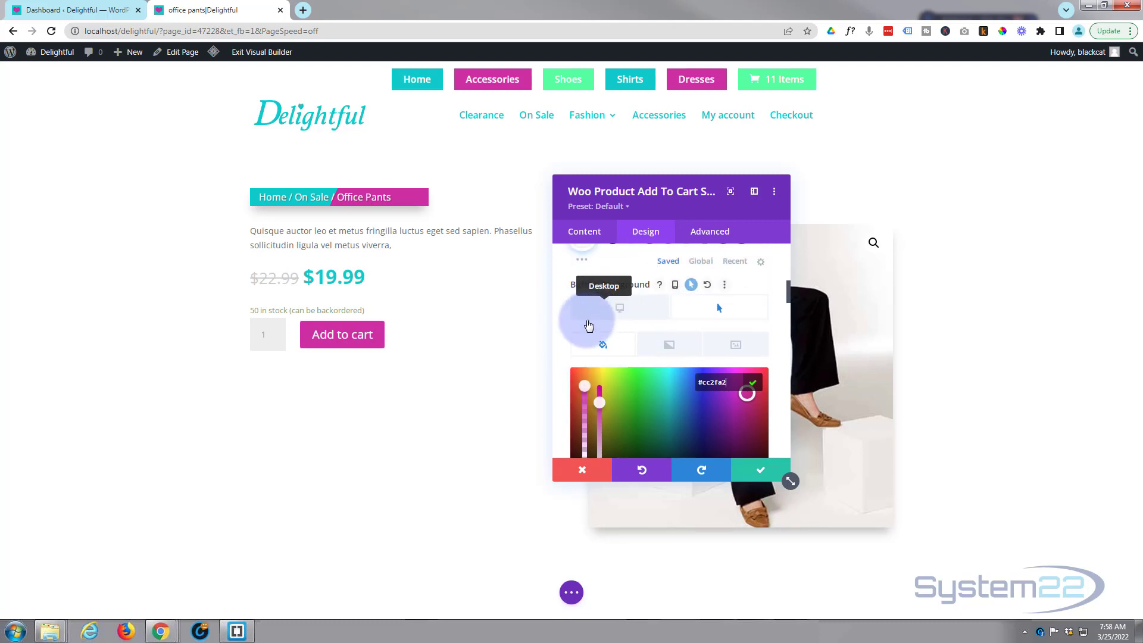
pyautogui.click(625, 314)
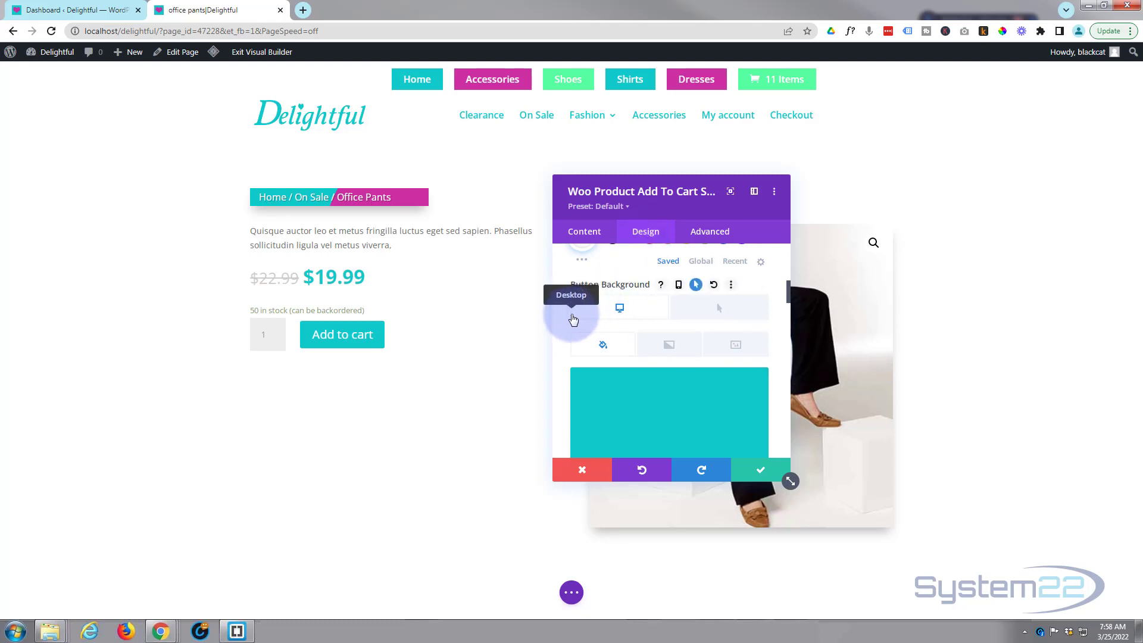
# - Search the button icons for "cart" and assign the solid shopping cart icon to the Add to cart button
pyautogui.scroll(-10, 569, 315)
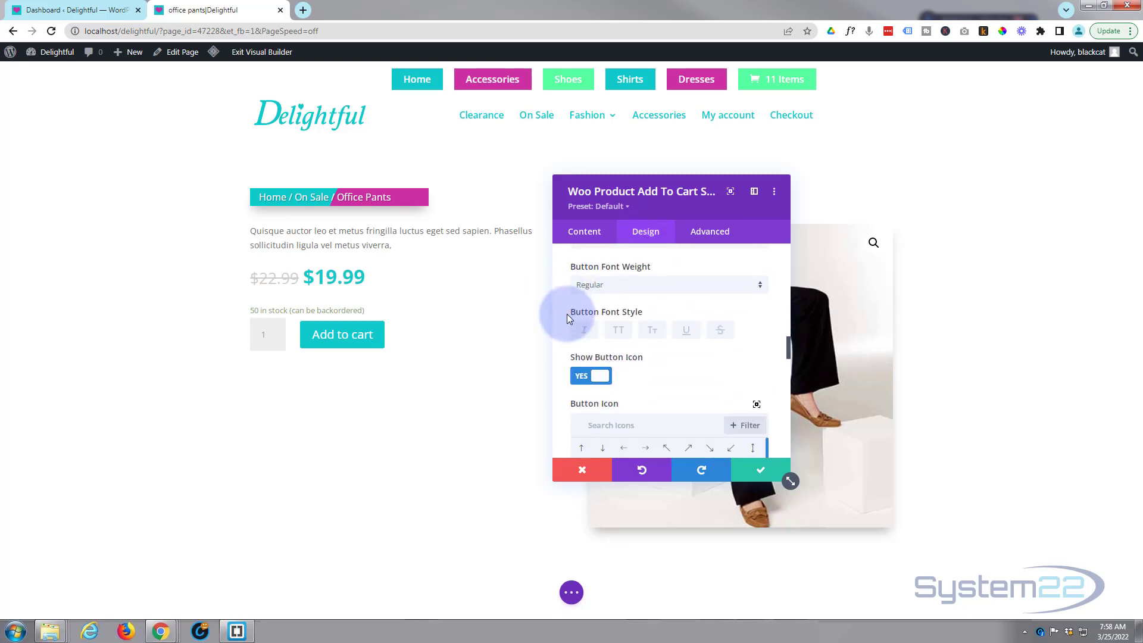
pyautogui.scroll(-5, 567, 313)
pyautogui.scroll(4, 566, 313)
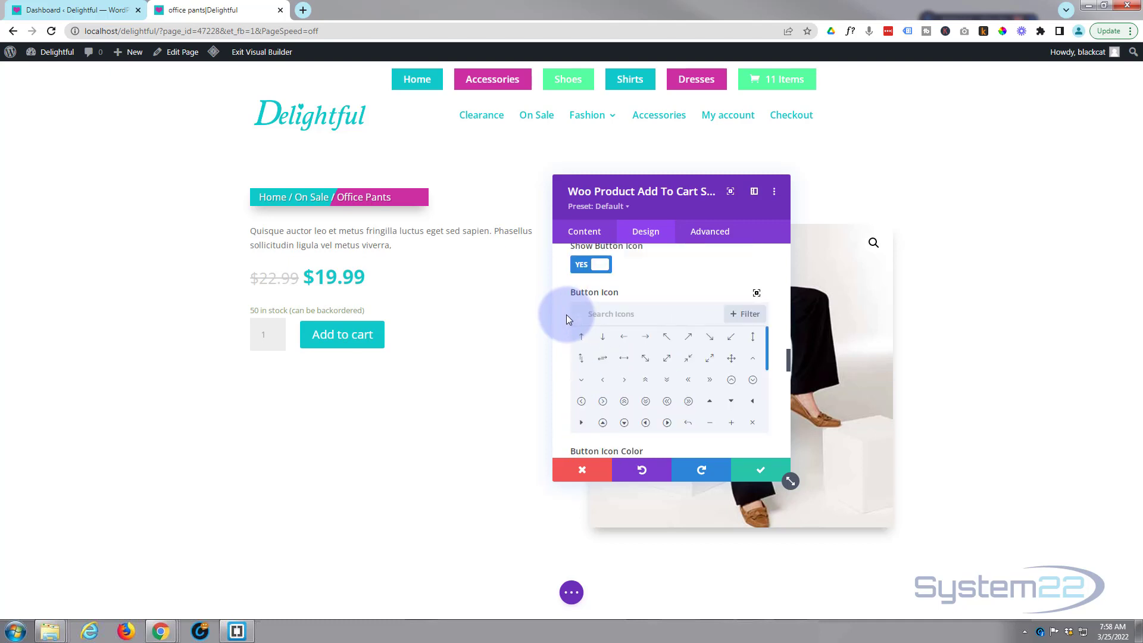
pyautogui.scroll(1, 565, 315)
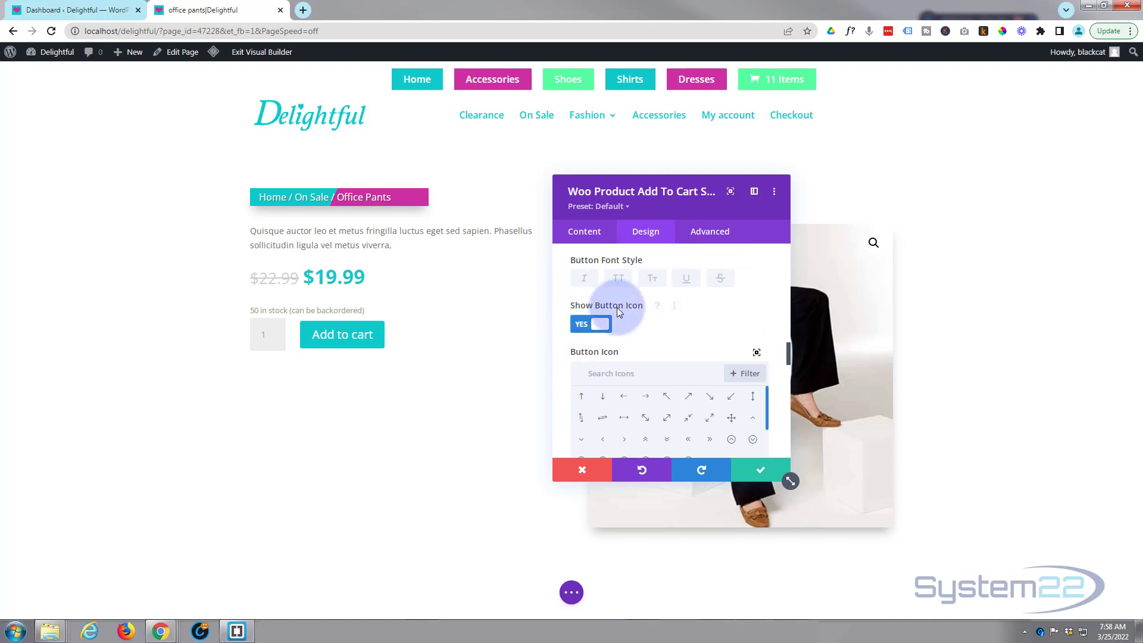
pyautogui.click(606, 372)
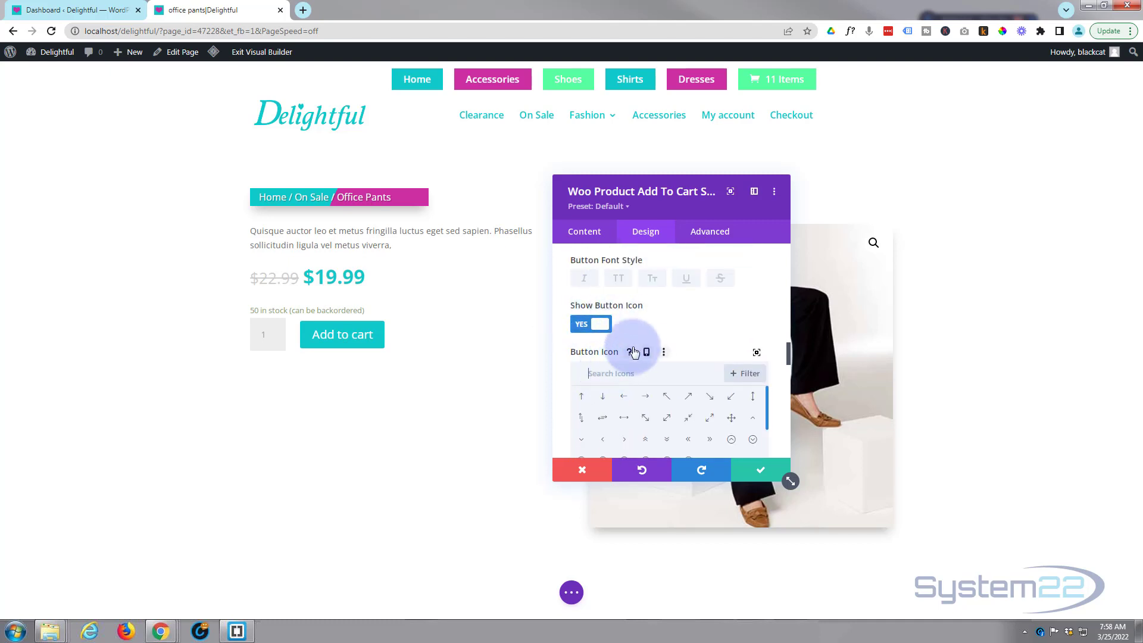
pyautogui.write('cart')
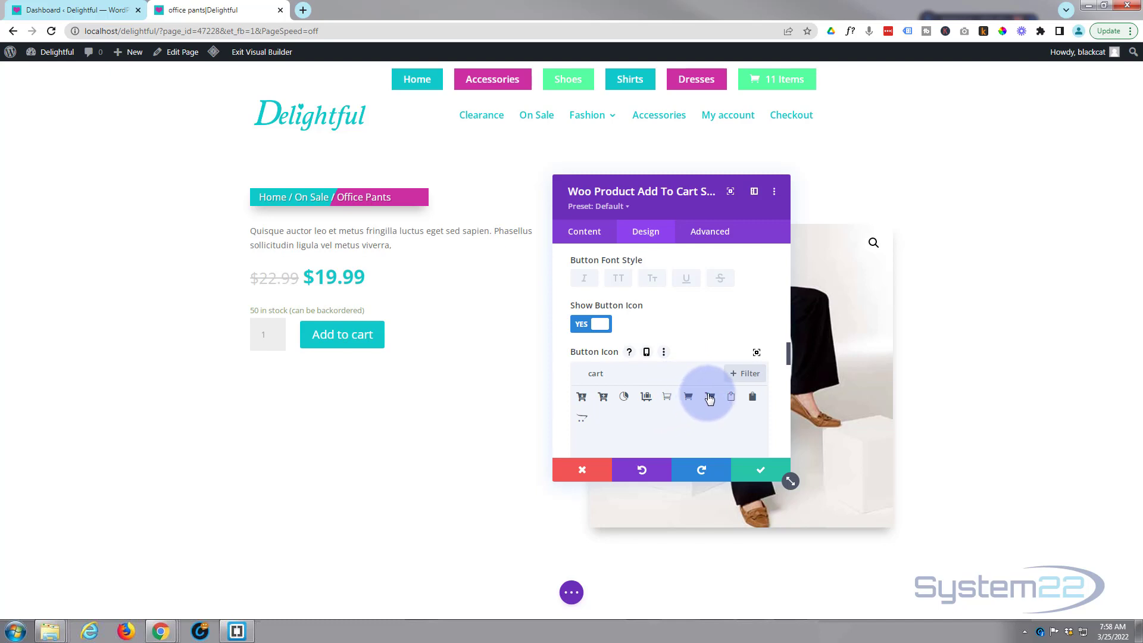
pyautogui.click(709, 397)
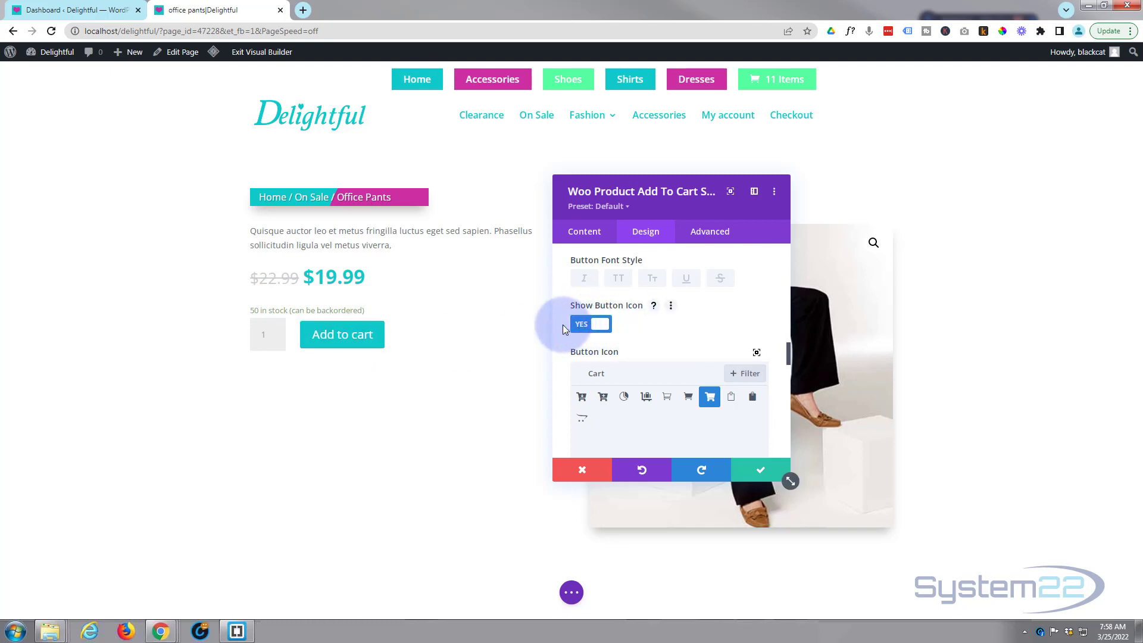
# - Turn off the Add to cart button's option that shows its icon only on hover
pyautogui.scroll(-1, 557, 330)
pyautogui.scroll(-4, 557, 325)
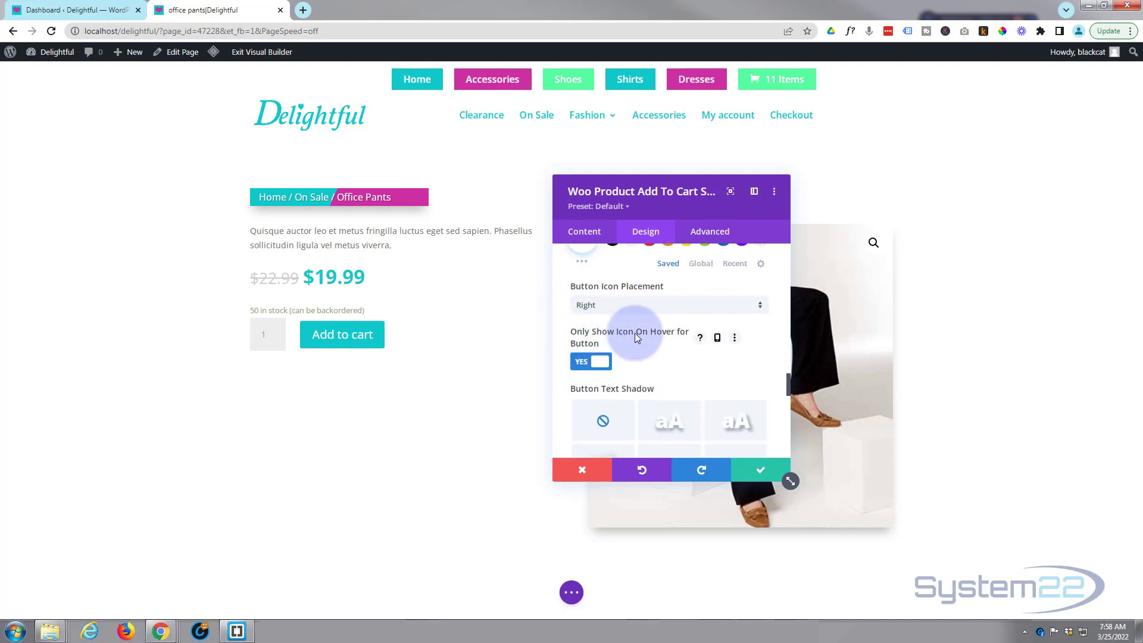
pyautogui.click(603, 358)
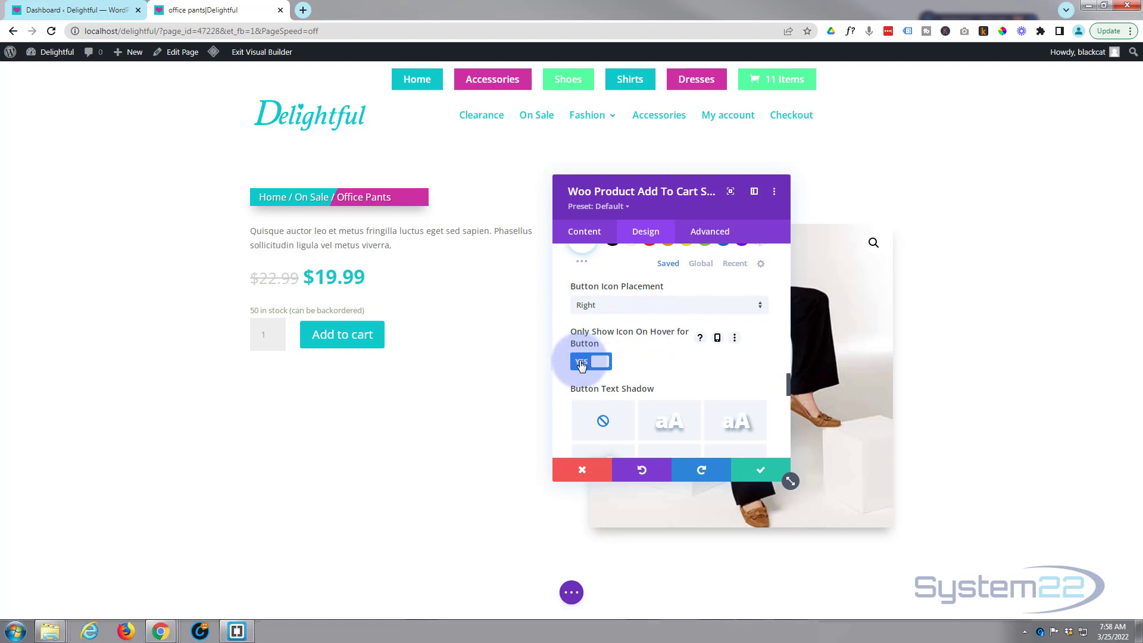
pyautogui.click(583, 363)
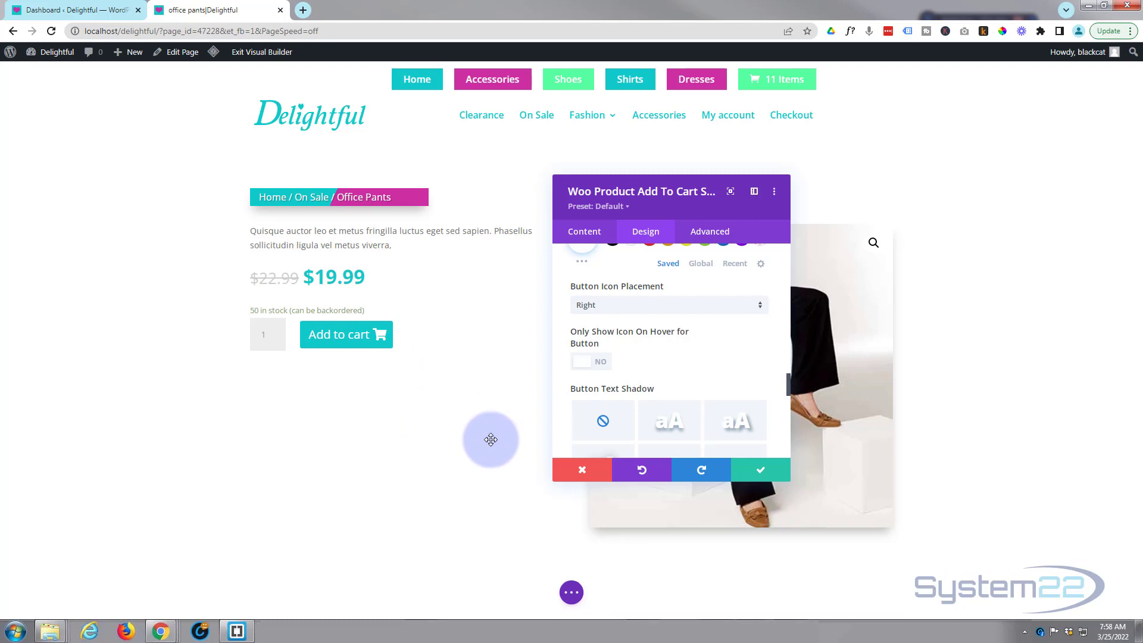
# - Apply the 0.08em offset text shadow and the bottom-edge box shadow presets to the Add to cart button, then save the module
pyautogui.click(742, 427)
pyautogui.scroll(-3, 562, 355)
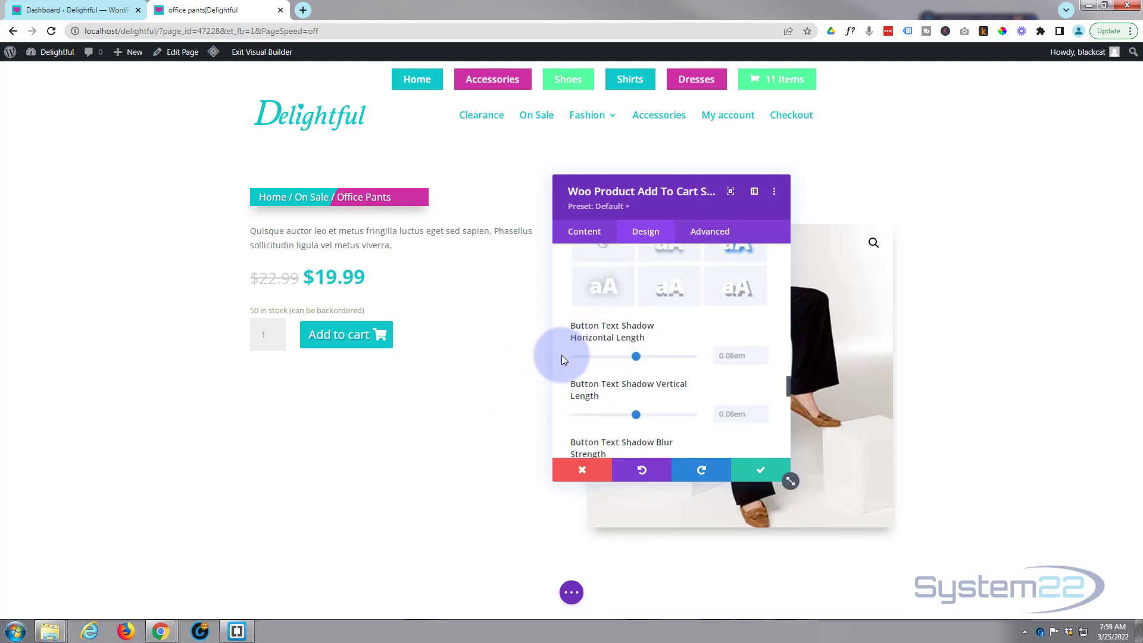
pyautogui.scroll(-7, 562, 355)
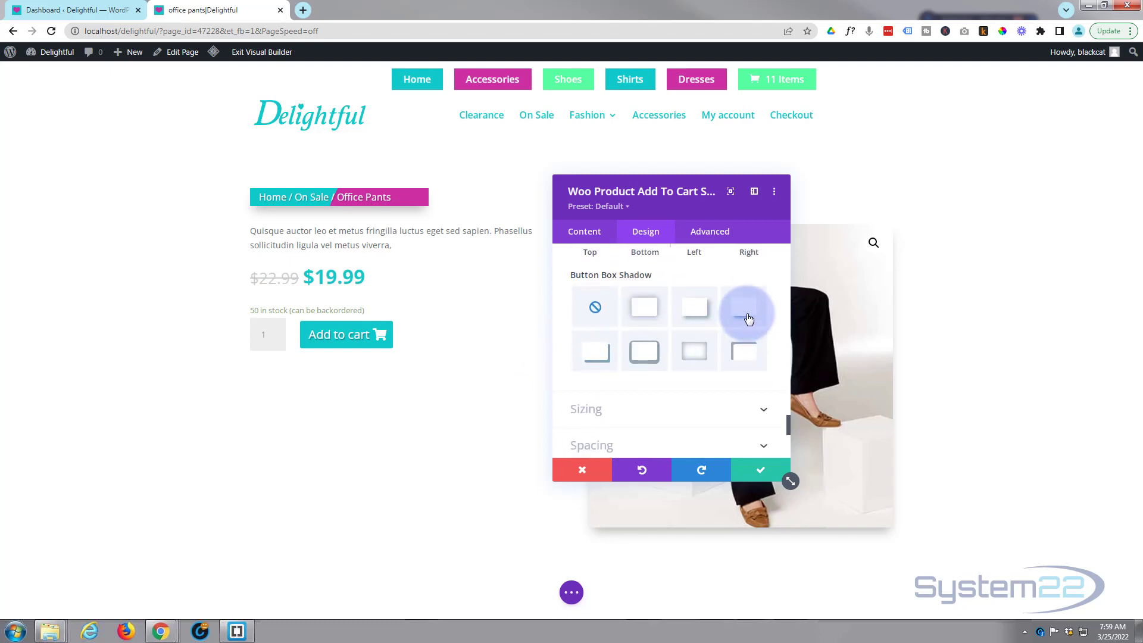
pyautogui.click(748, 319)
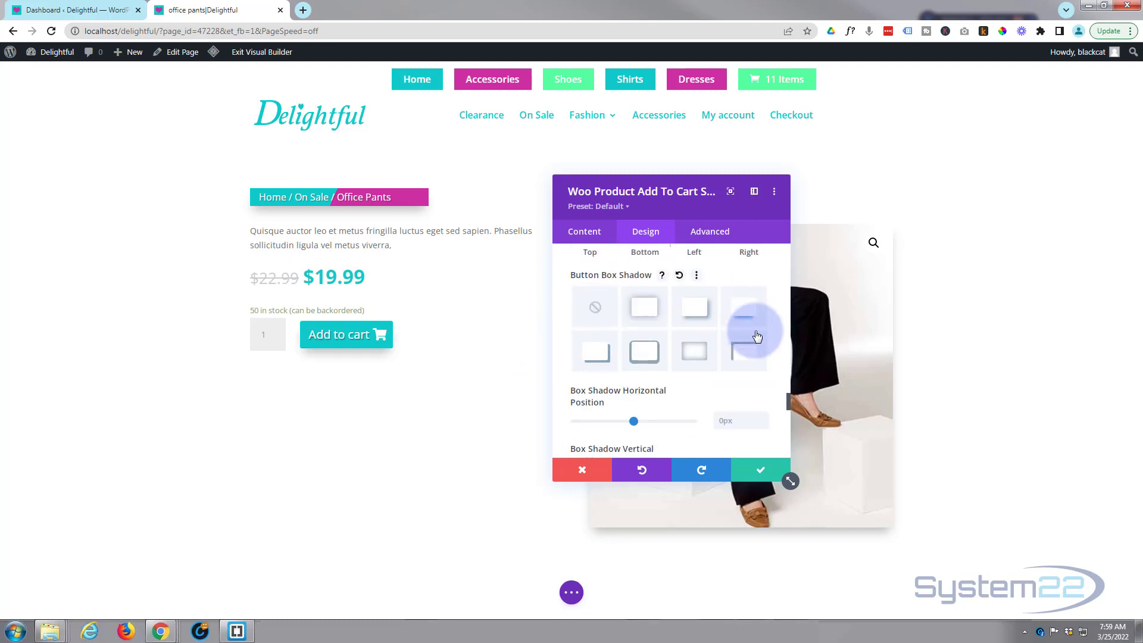
pyautogui.click(756, 322)
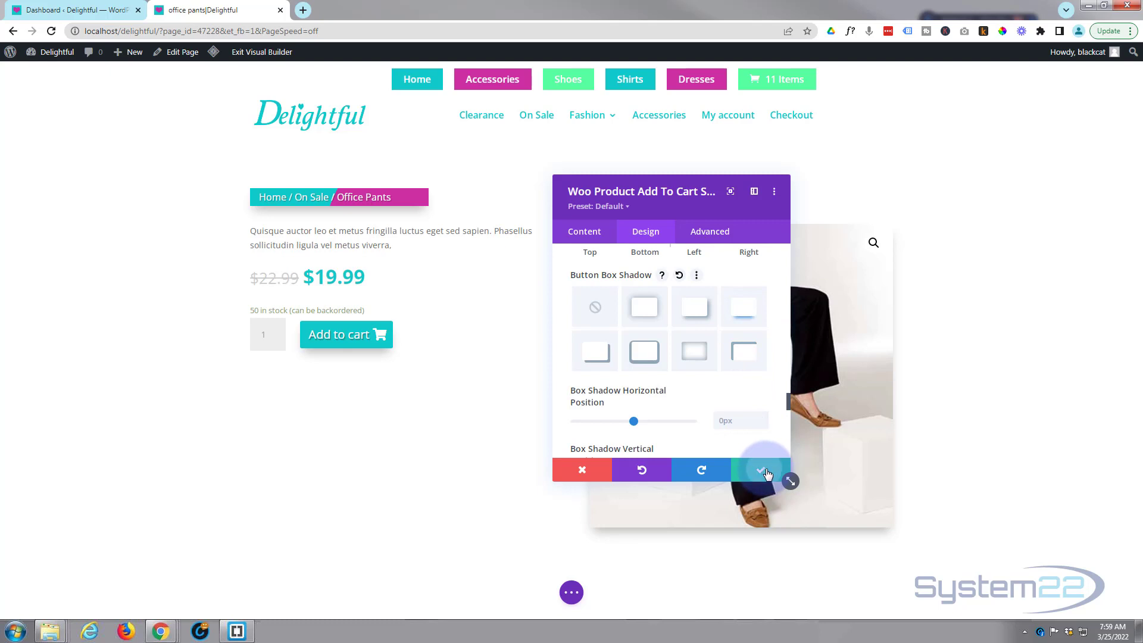
pyautogui.click(763, 471)
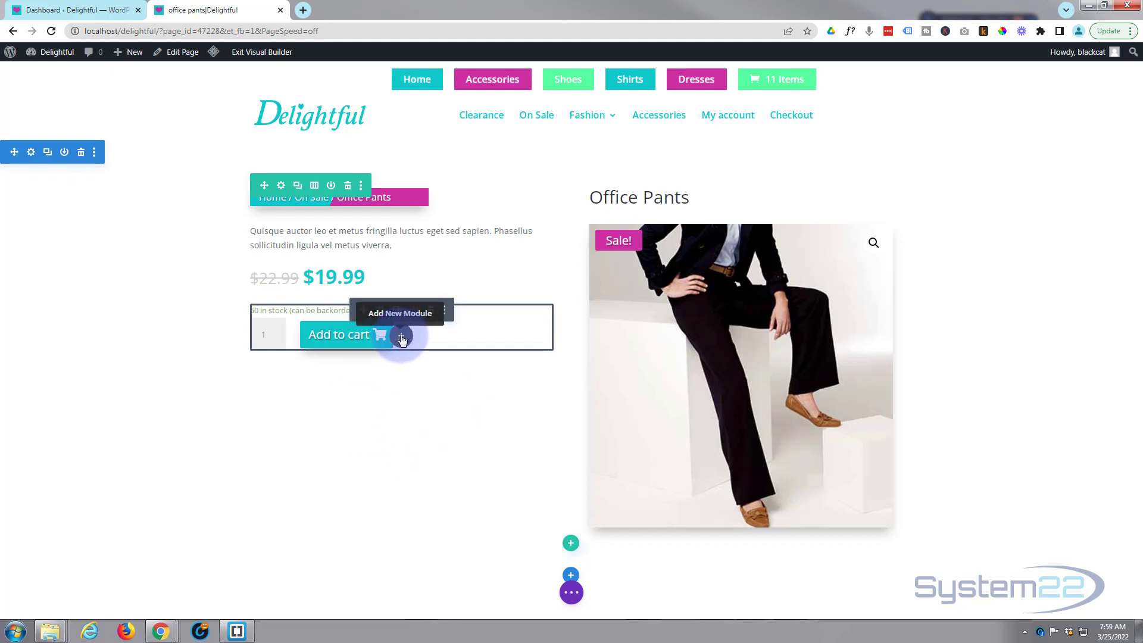
# - Insert a Woo Related Products module below the Add to cart module
pyautogui.click(402, 337)
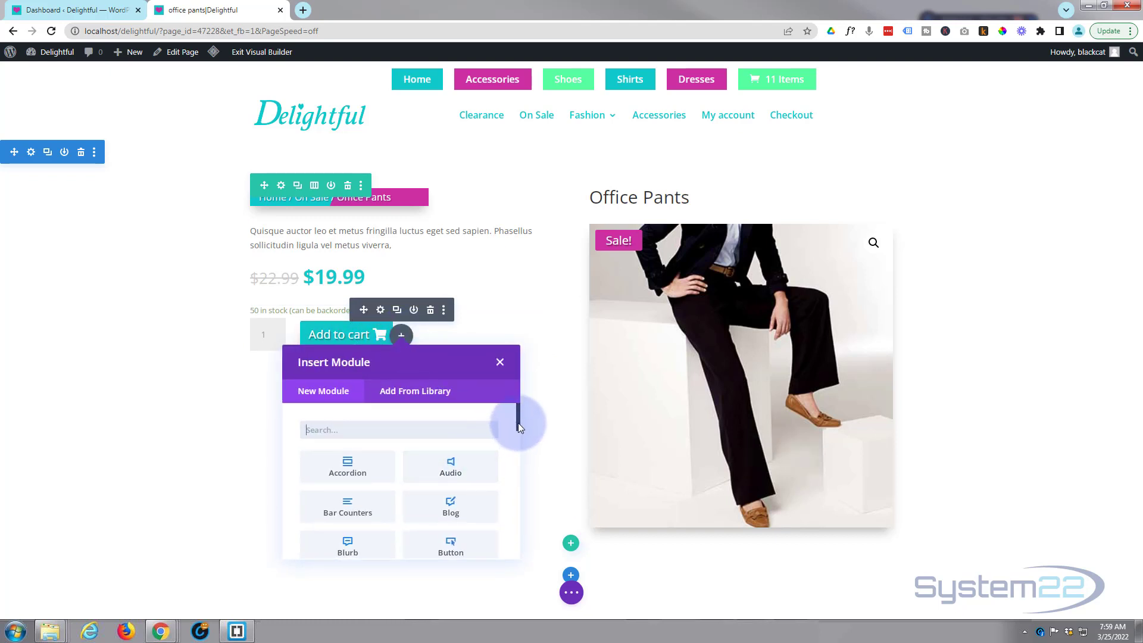
pyautogui.moveTo(518, 423); pyautogui.dragTo(521, 562)
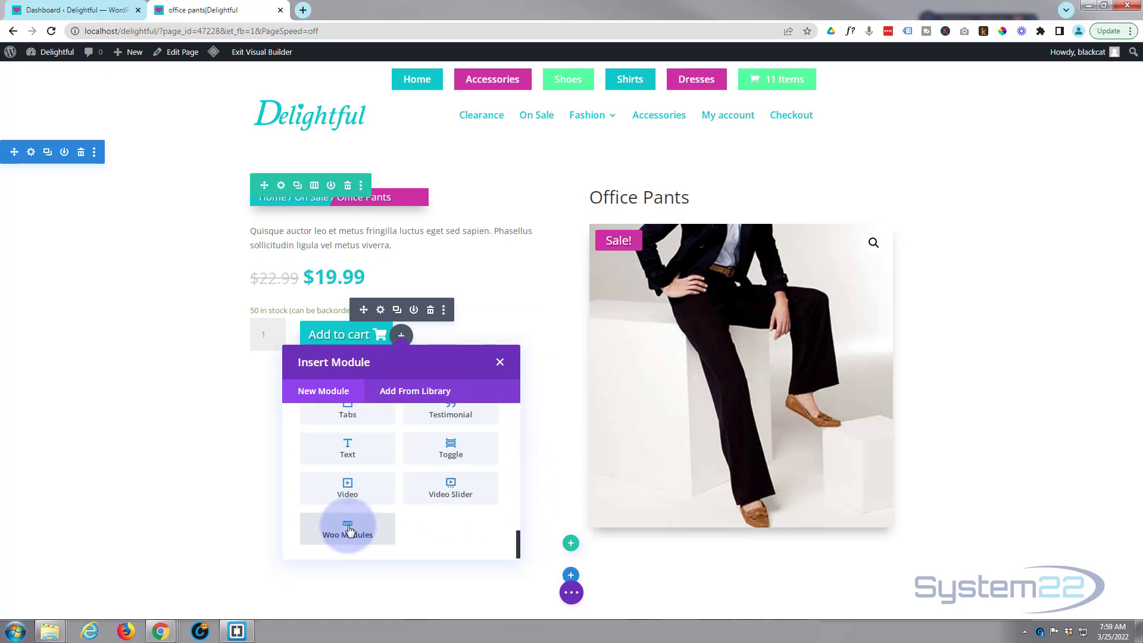
pyautogui.click(387, 538)
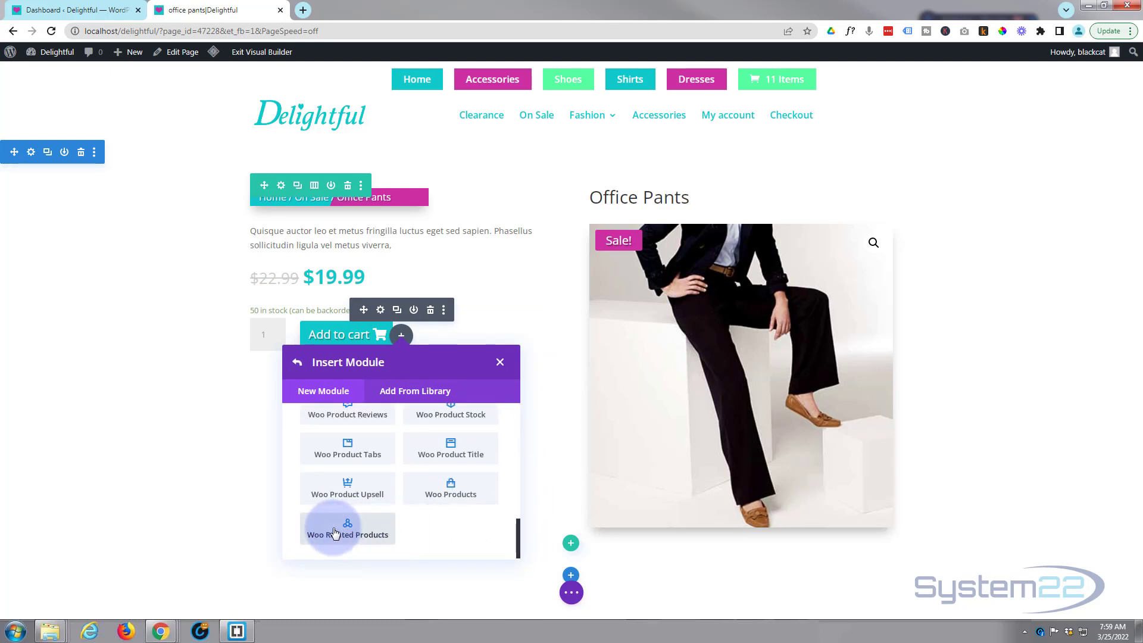
pyautogui.click(339, 532)
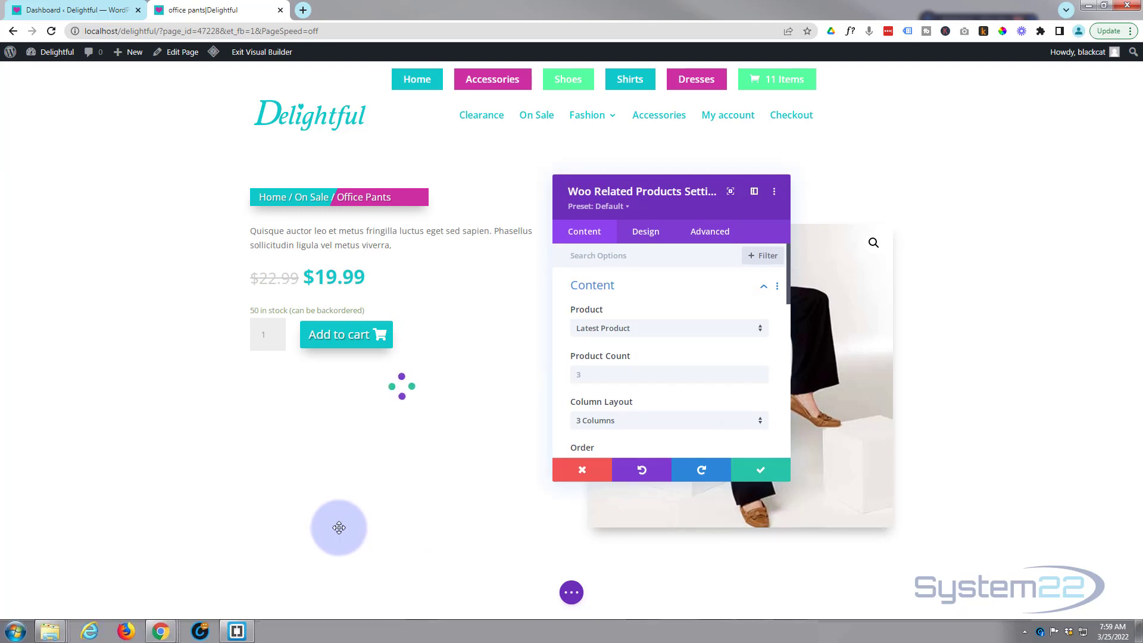
# - Set the related products' product count to 2 and the column layout to 2 Columns
pyautogui.click(575, 375)
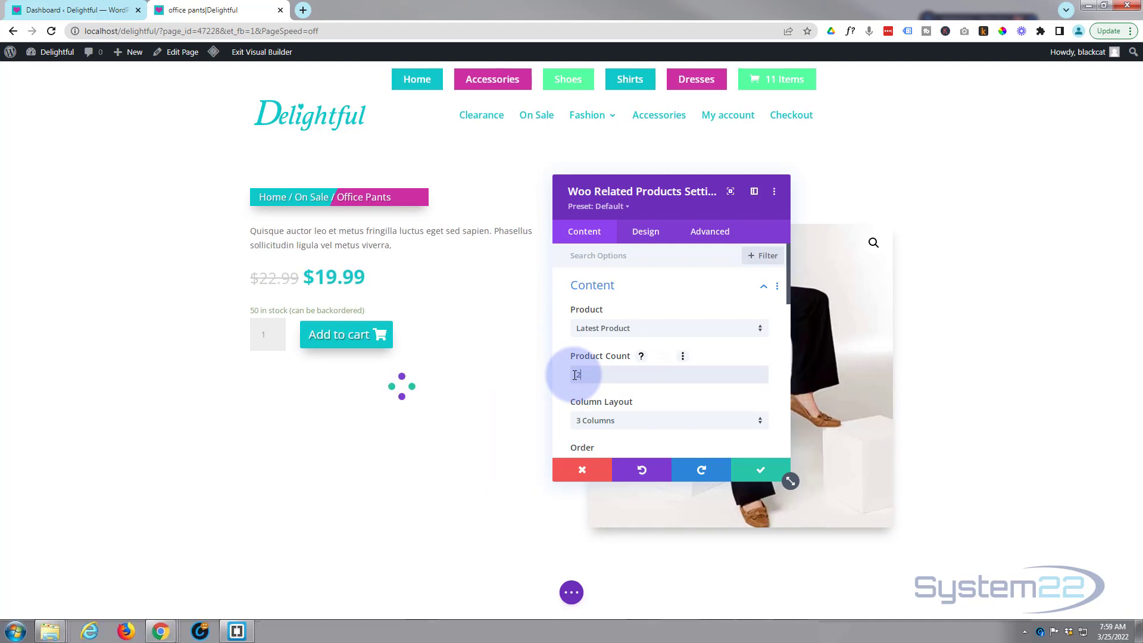
pyautogui.write('2')
pyautogui.click(590, 429)
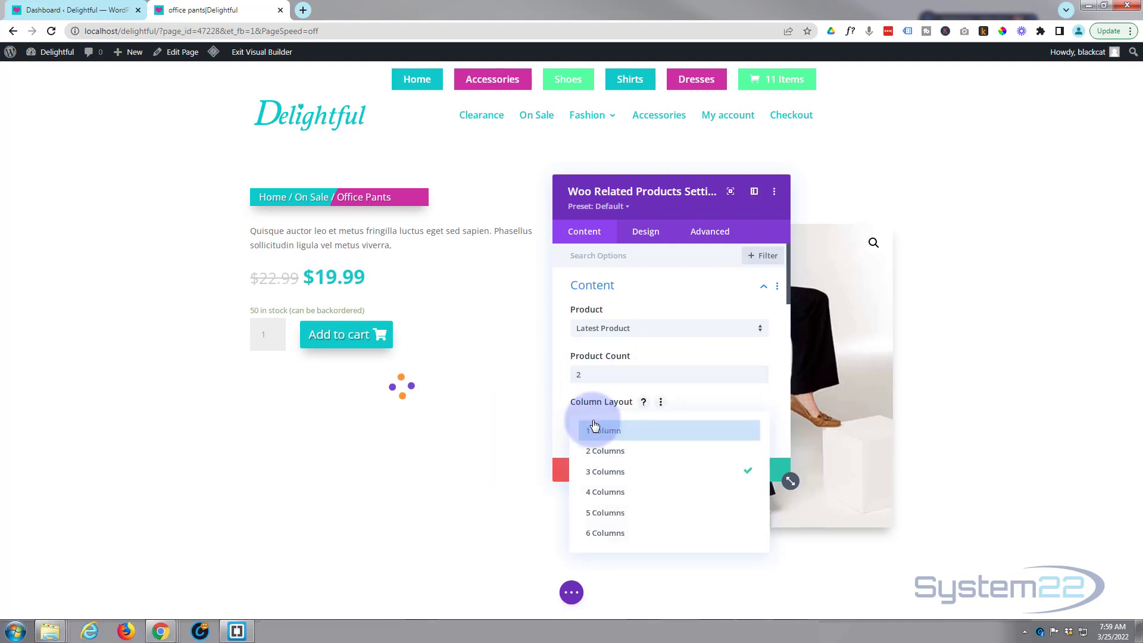
pyautogui.click(607, 453)
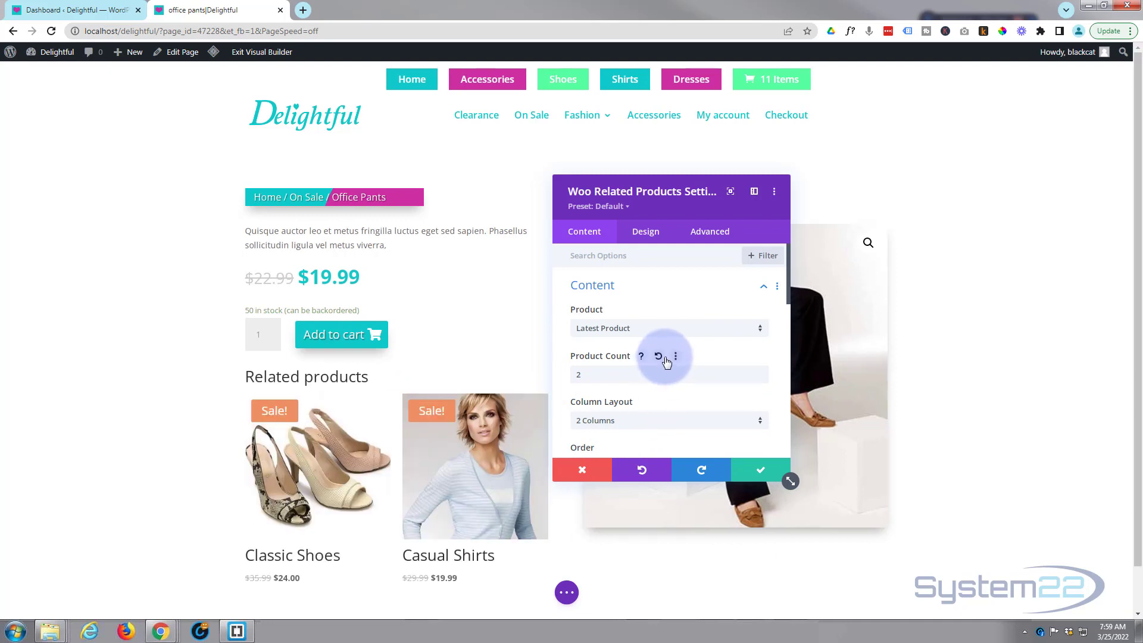
# - Disable the sale badge in the related products' element display options
pyautogui.scroll(-4, 670, 356)
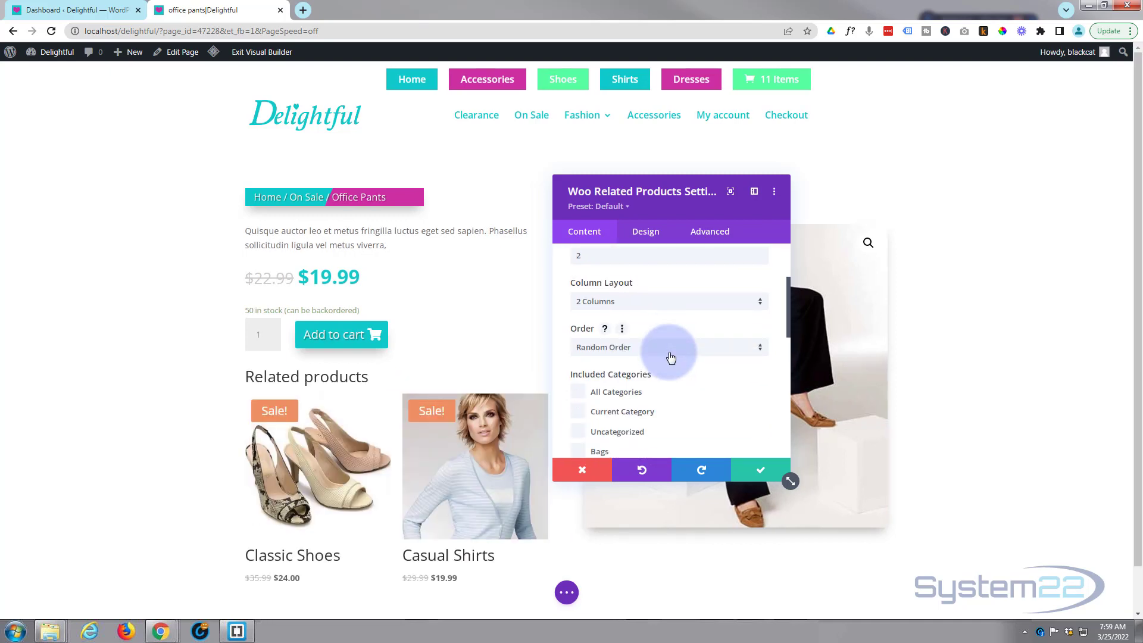
pyautogui.scroll(-5, 670, 356)
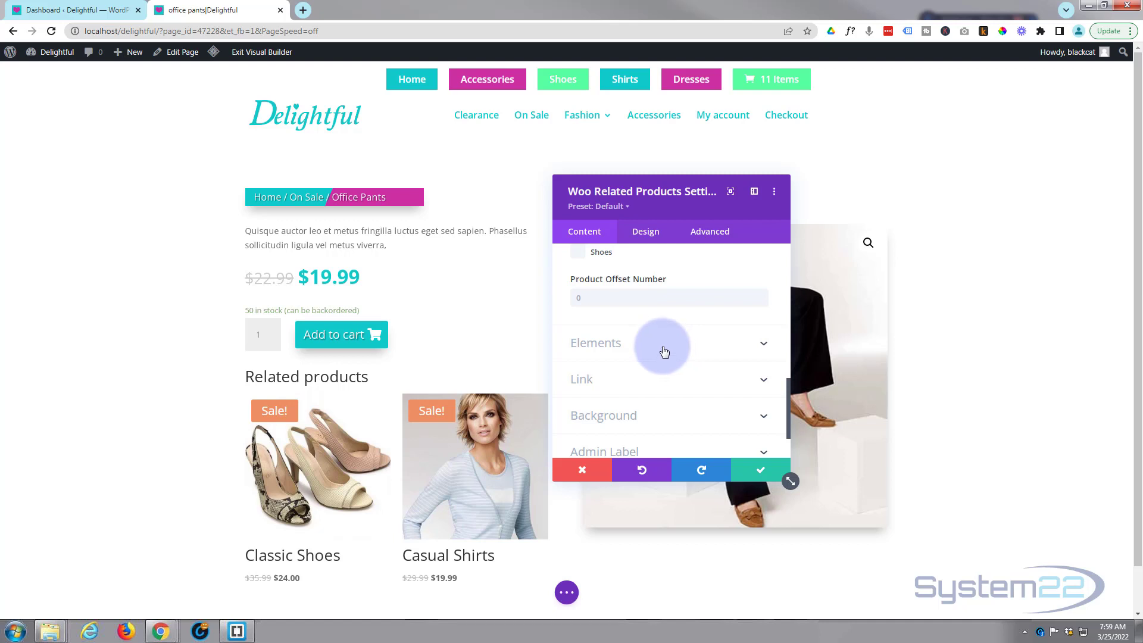
pyautogui.click(664, 352)
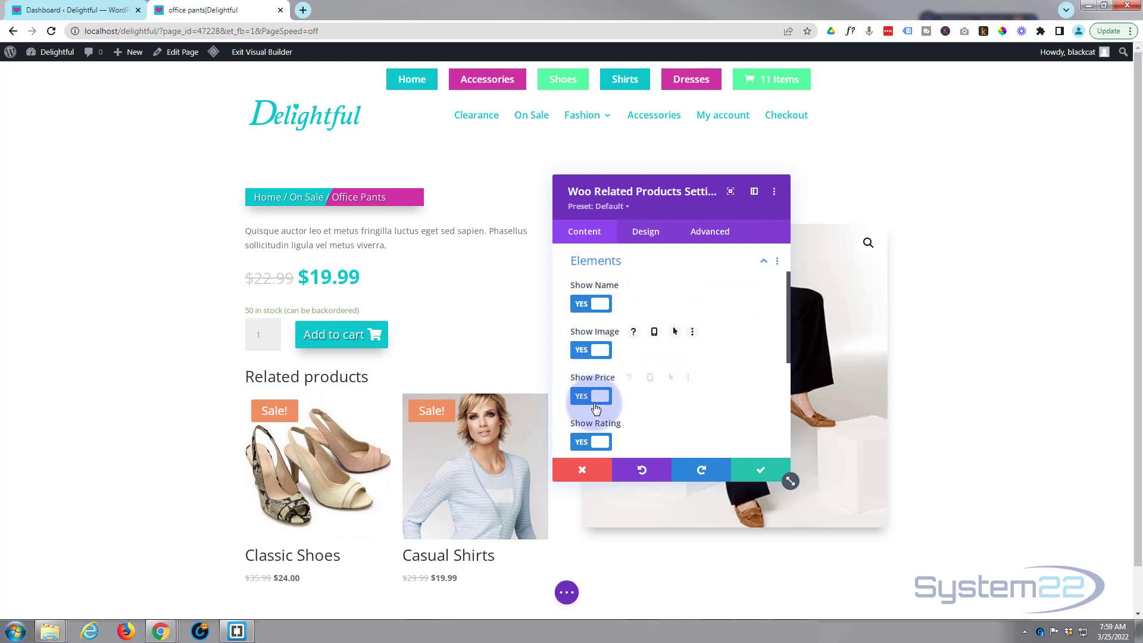
pyautogui.scroll(-2, 600, 395)
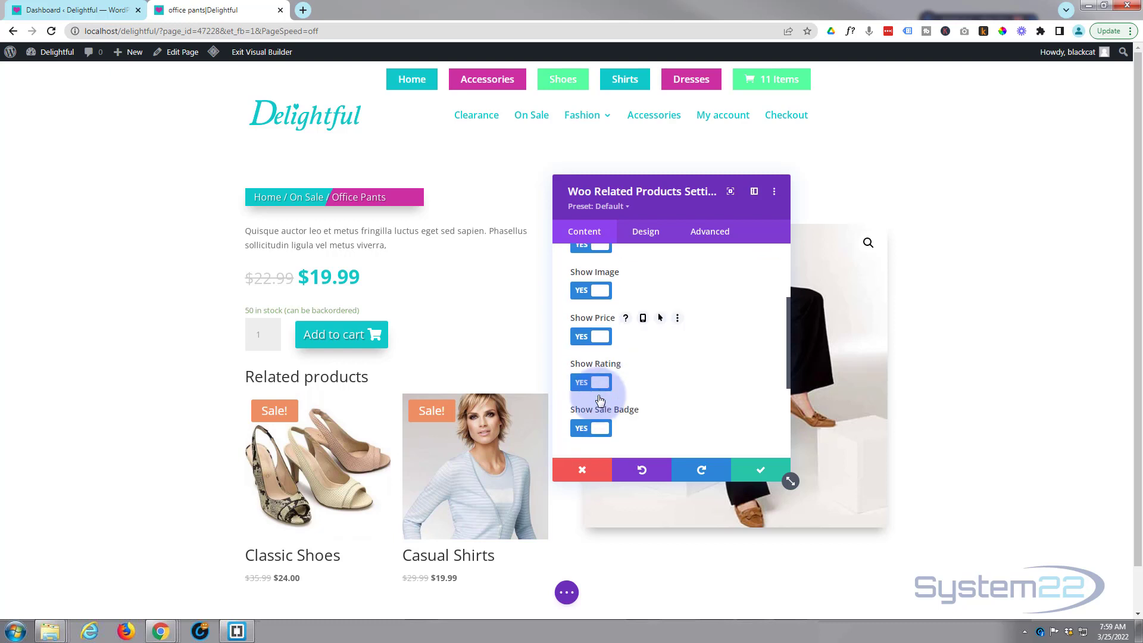
pyautogui.scroll(-4, 631, 381)
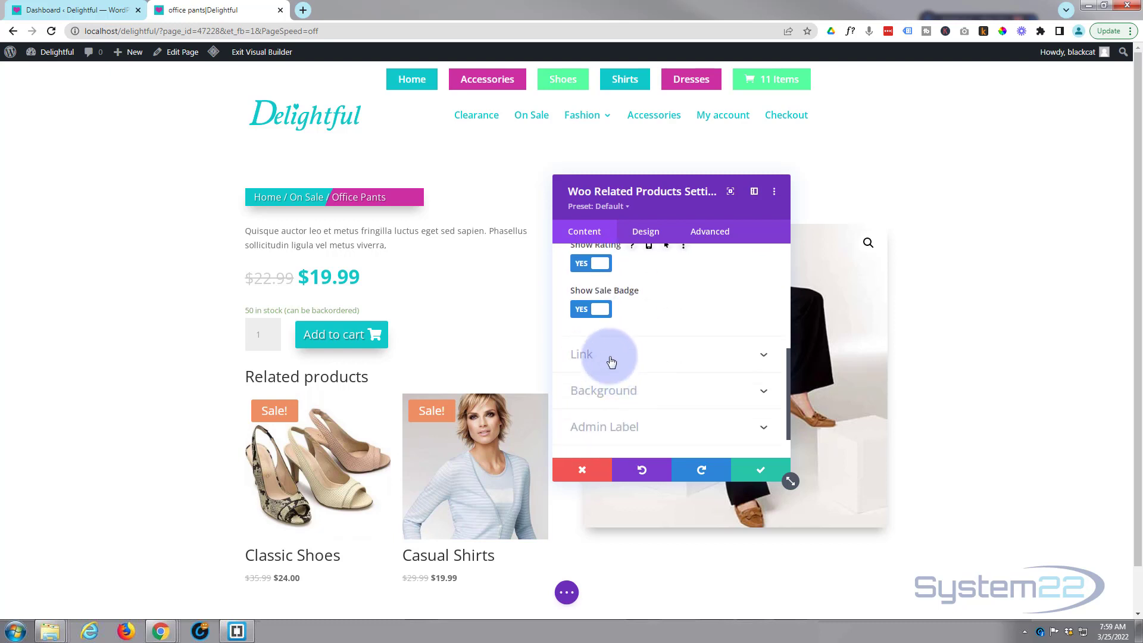
pyautogui.click(600, 310)
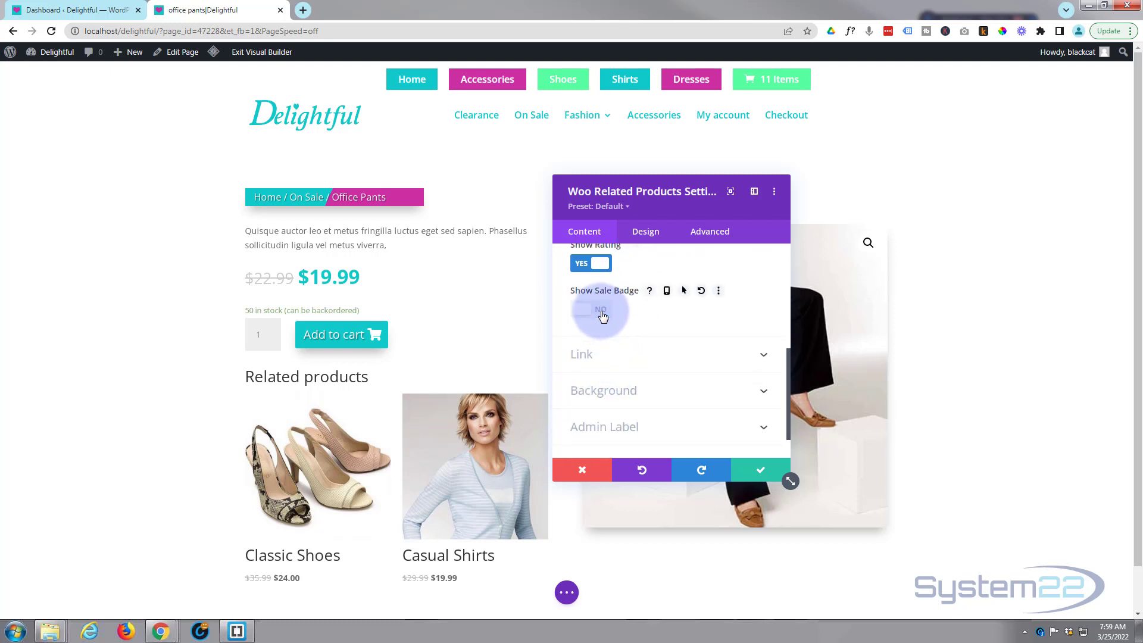
# - Apply the bottom-edge box shadow preset to the related products' images and save the module
pyautogui.scroll(-1, 667, 332)
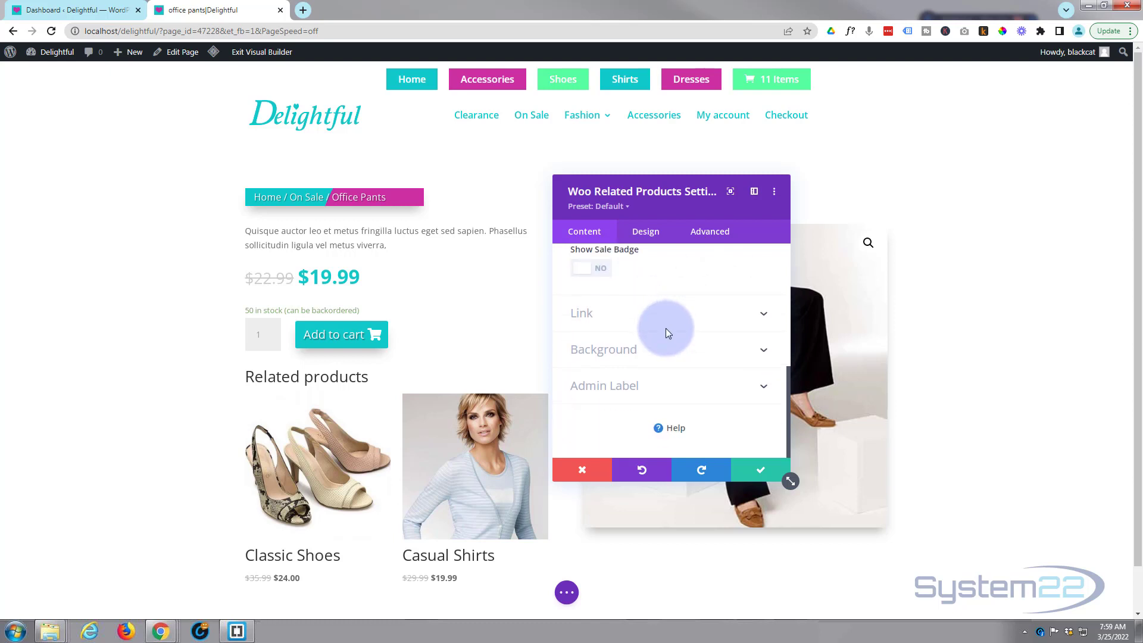
pyautogui.click(645, 232)
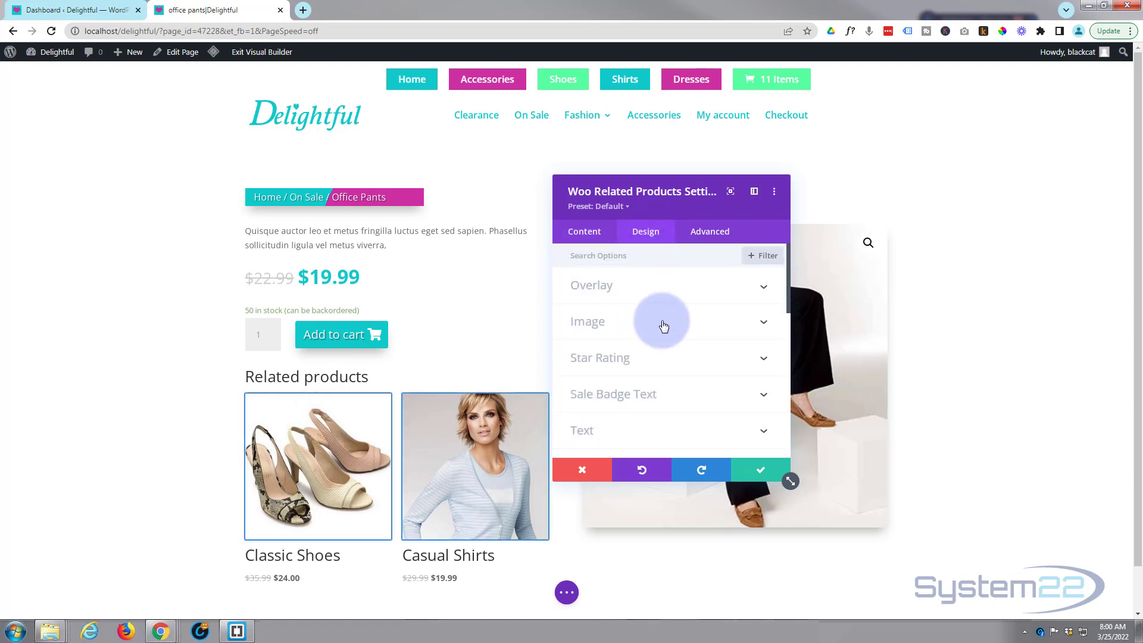
pyautogui.click(664, 324)
pyautogui.scroll(-3, 681, 345)
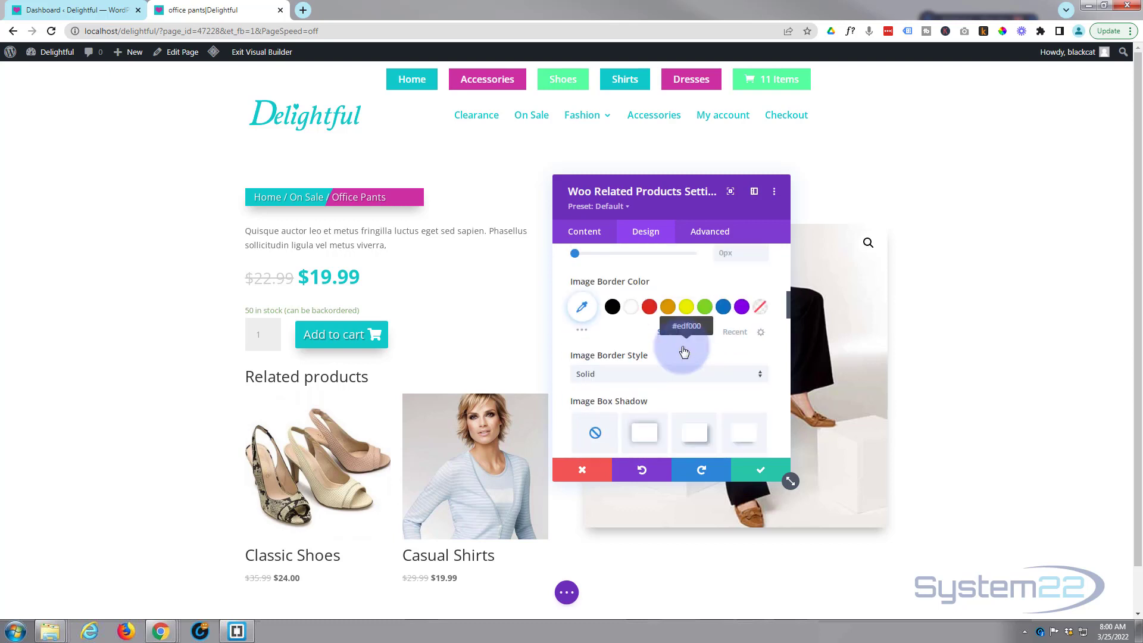
pyautogui.scroll(-3, 683, 352)
pyautogui.scroll(1, 682, 346)
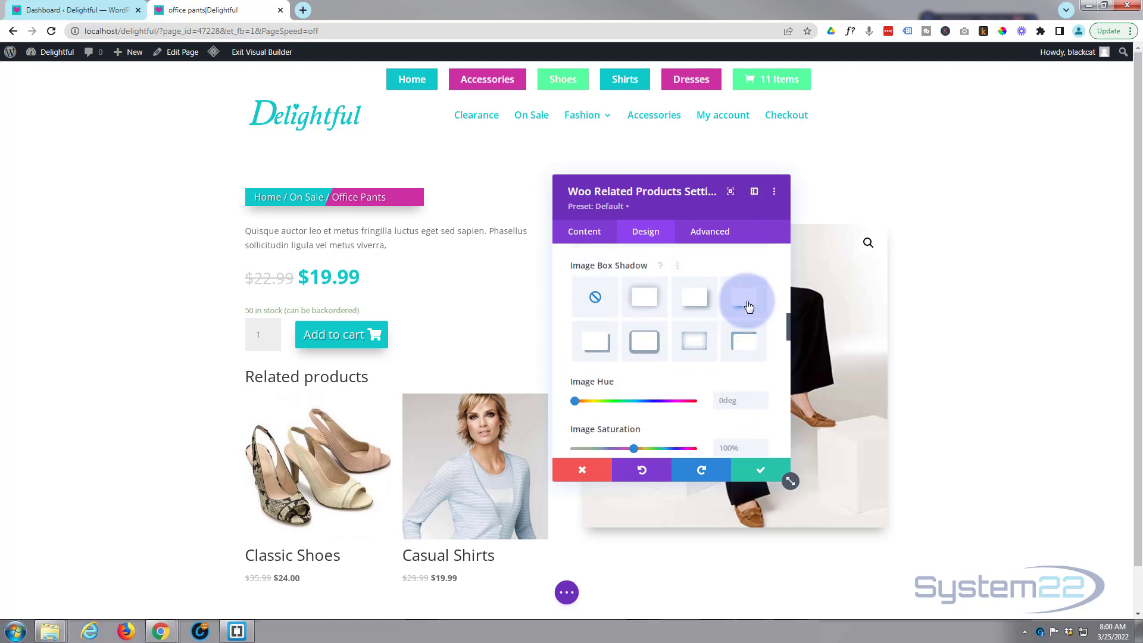
pyautogui.click(748, 306)
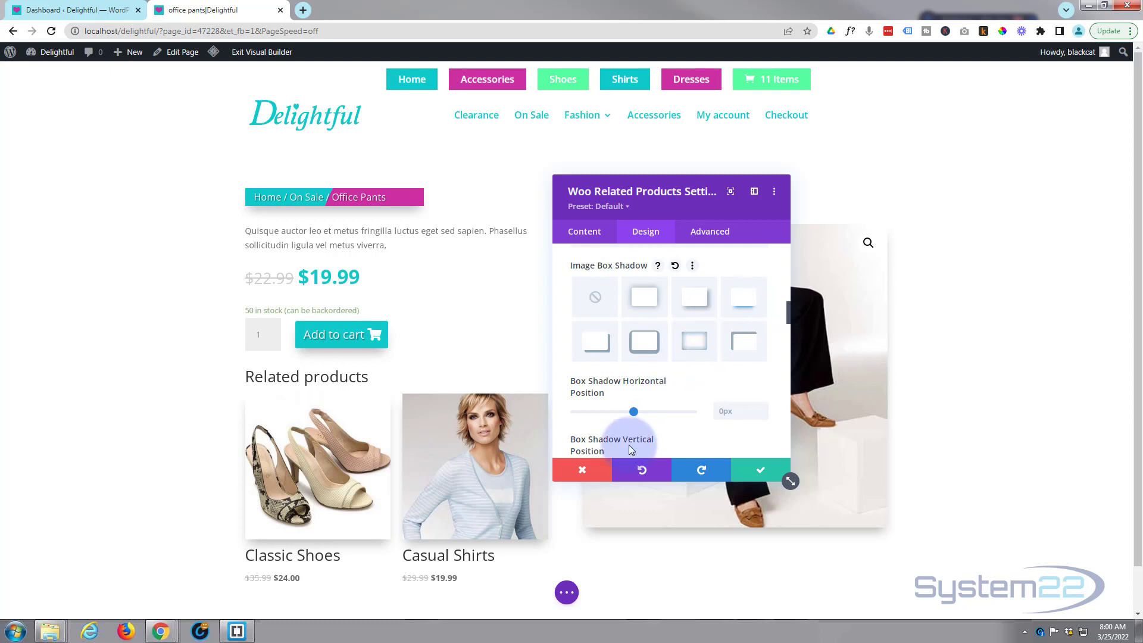
pyautogui.click(760, 472)
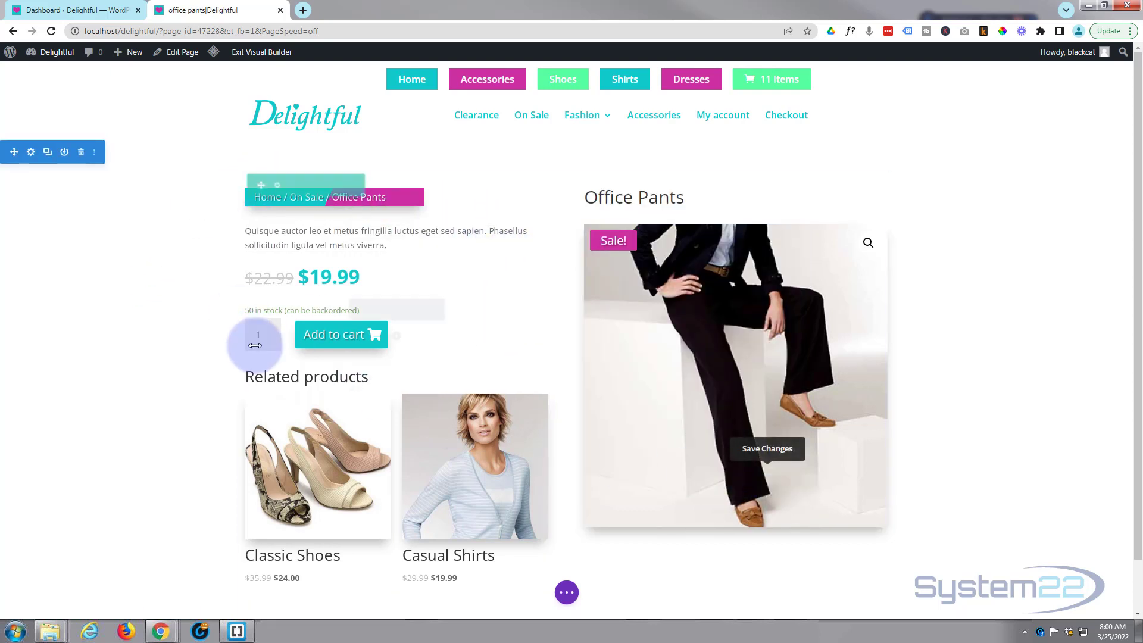
# - Add a single-column row below the row with the product details and image
pyautogui.scroll(-1, 156, 366)
pyautogui.scroll(1, 549, 536)
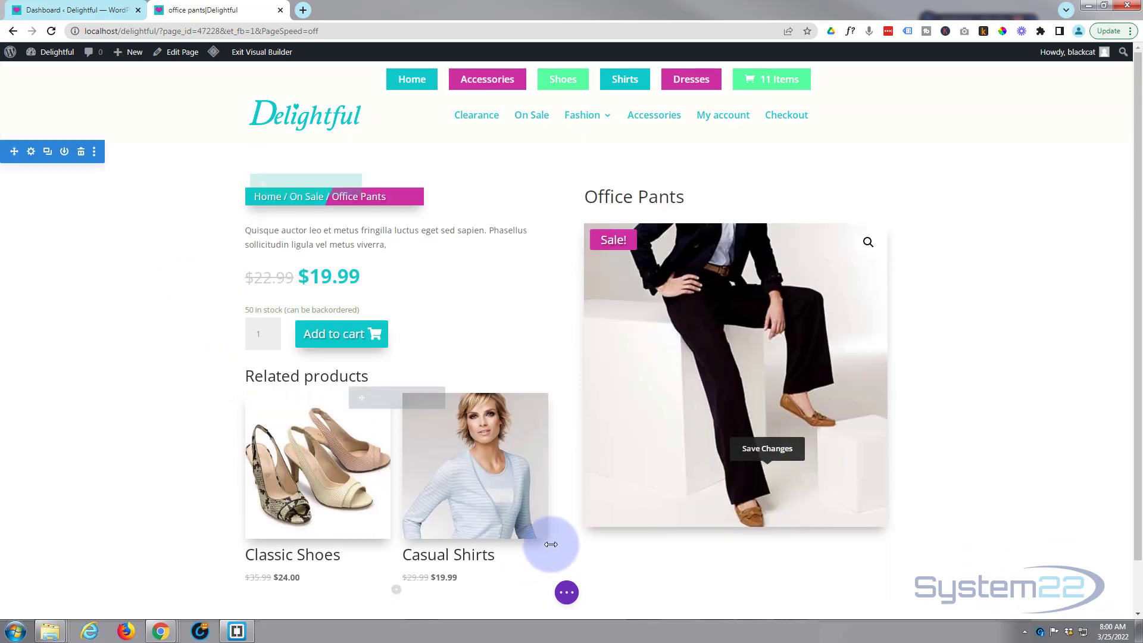
pyautogui.scroll(-1, 564, 544)
pyautogui.scroll(-1, 565, 545)
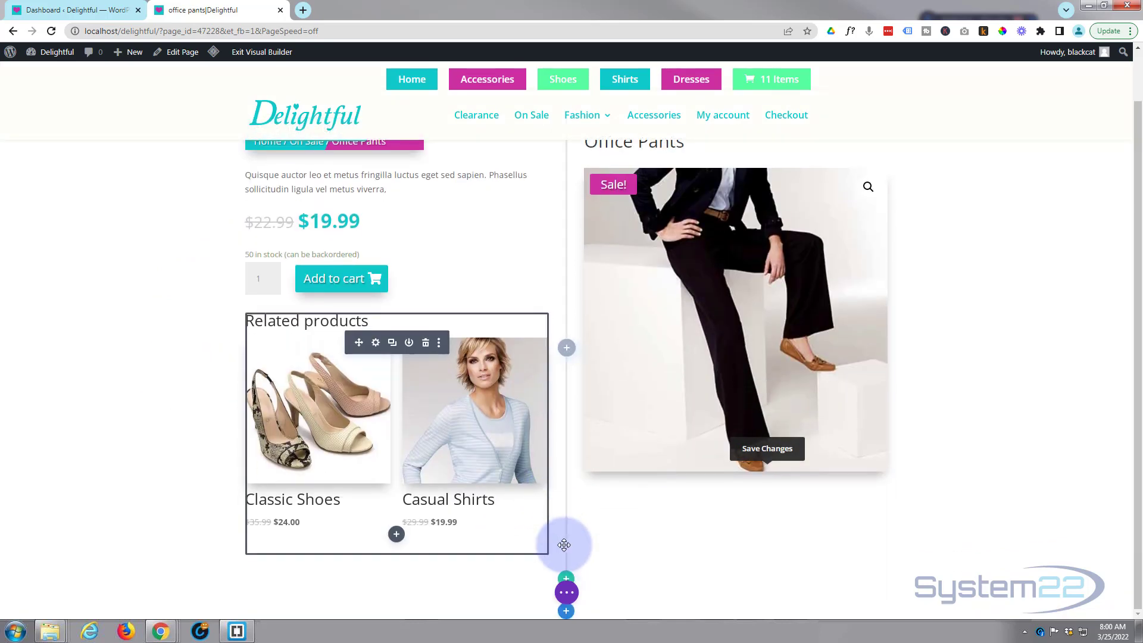
pyautogui.click(565, 580)
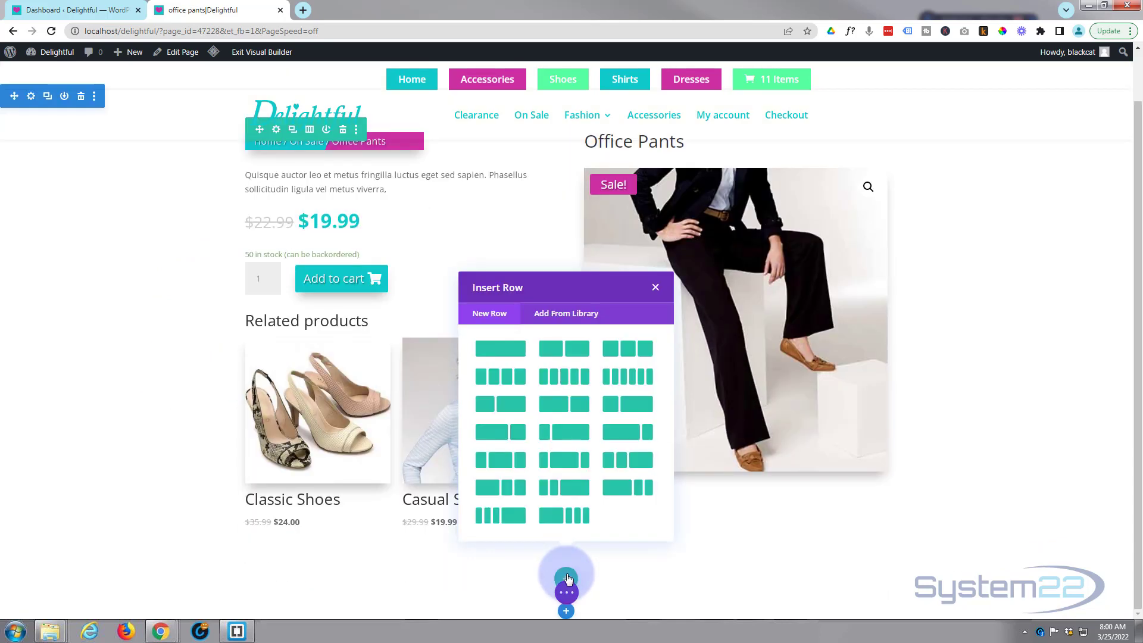
pyautogui.click(498, 360)
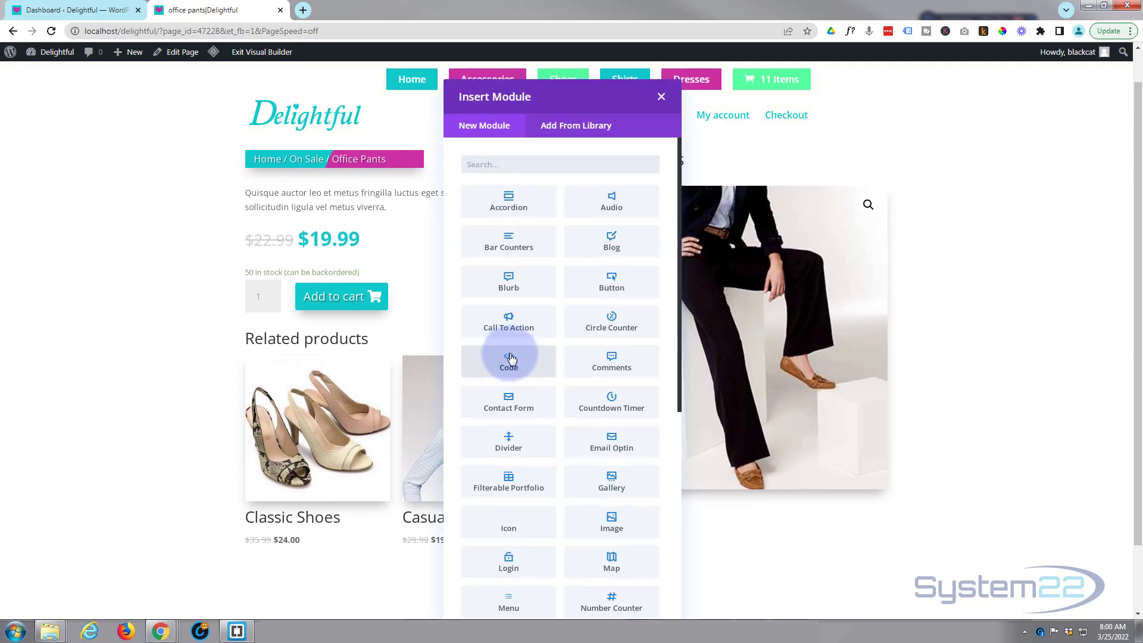
# - Insert a Woo Cart Products module into the new single-column row
pyautogui.scroll(-6, 635, 339)
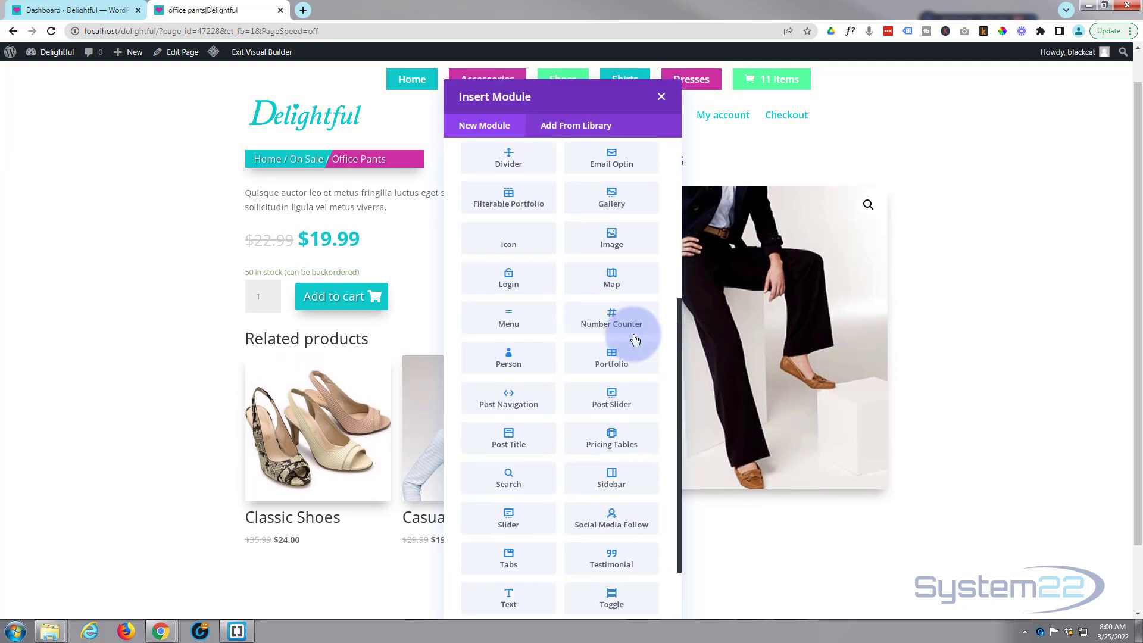
pyautogui.click(508, 603)
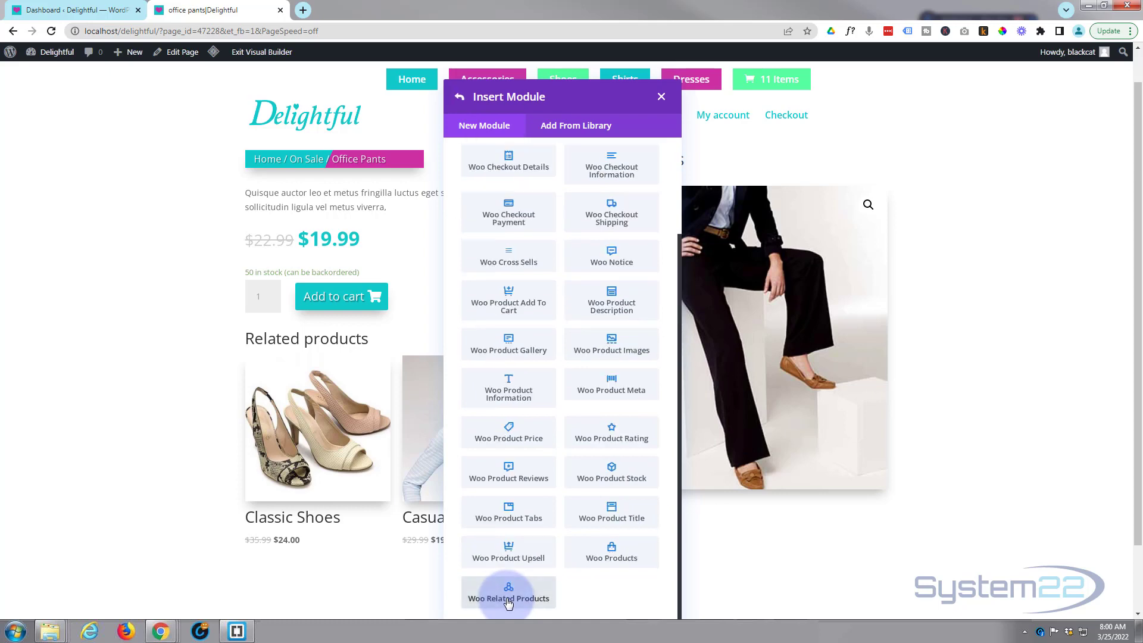
pyautogui.scroll(5, 543, 485)
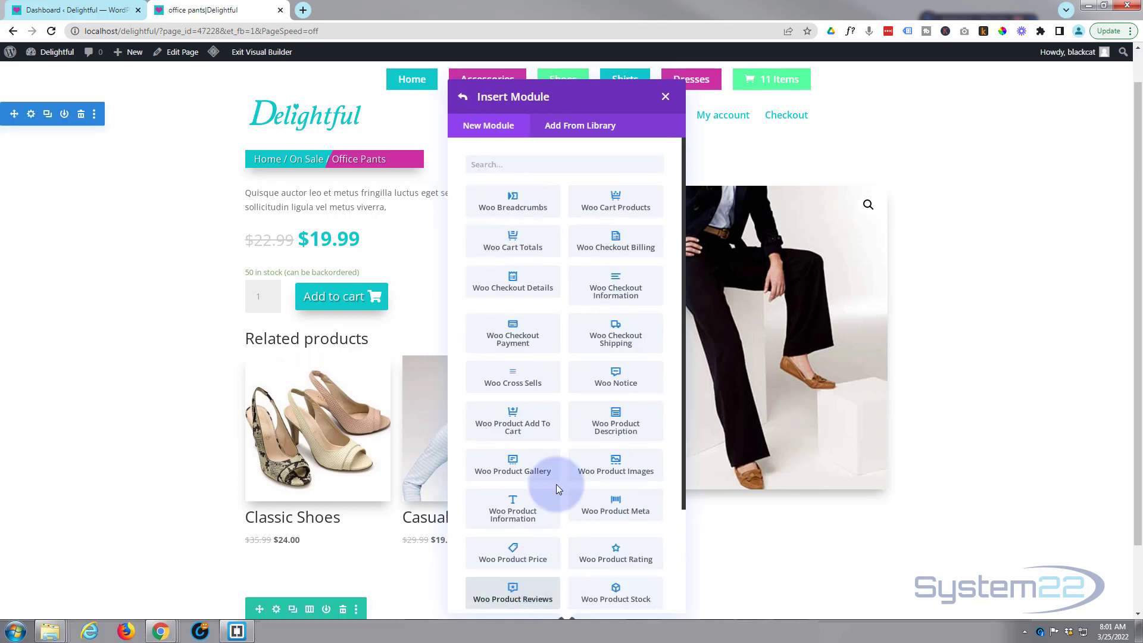
pyautogui.click(610, 202)
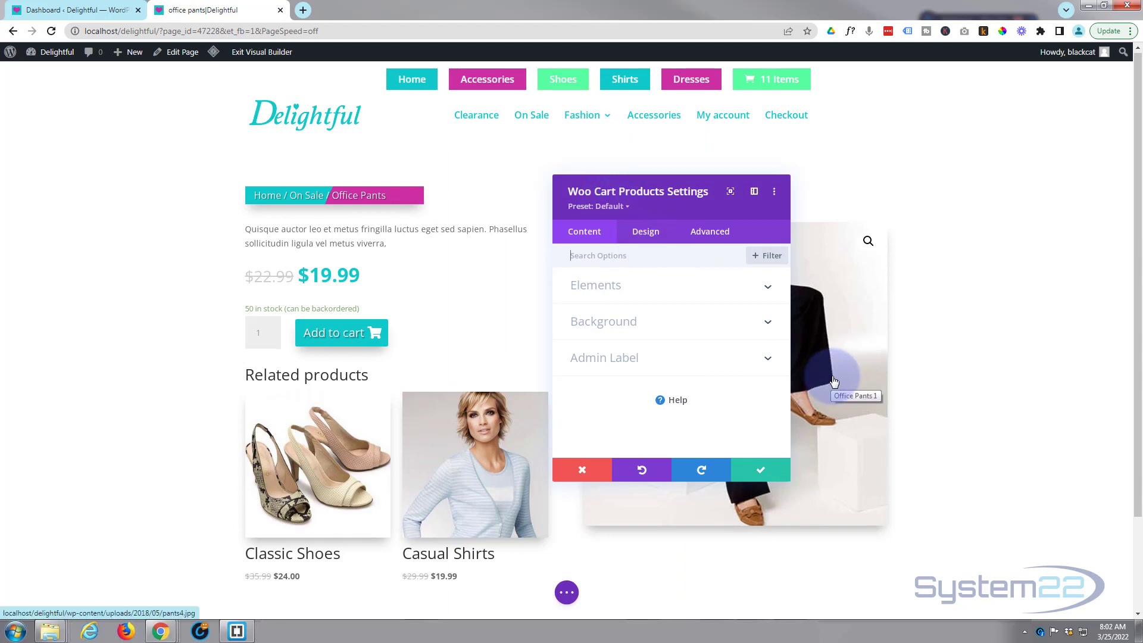
# - Enable custom styles for the cart's Apply coupon button and set its text color to white (#ffffff)
pyautogui.scroll(-7, 954, 372)
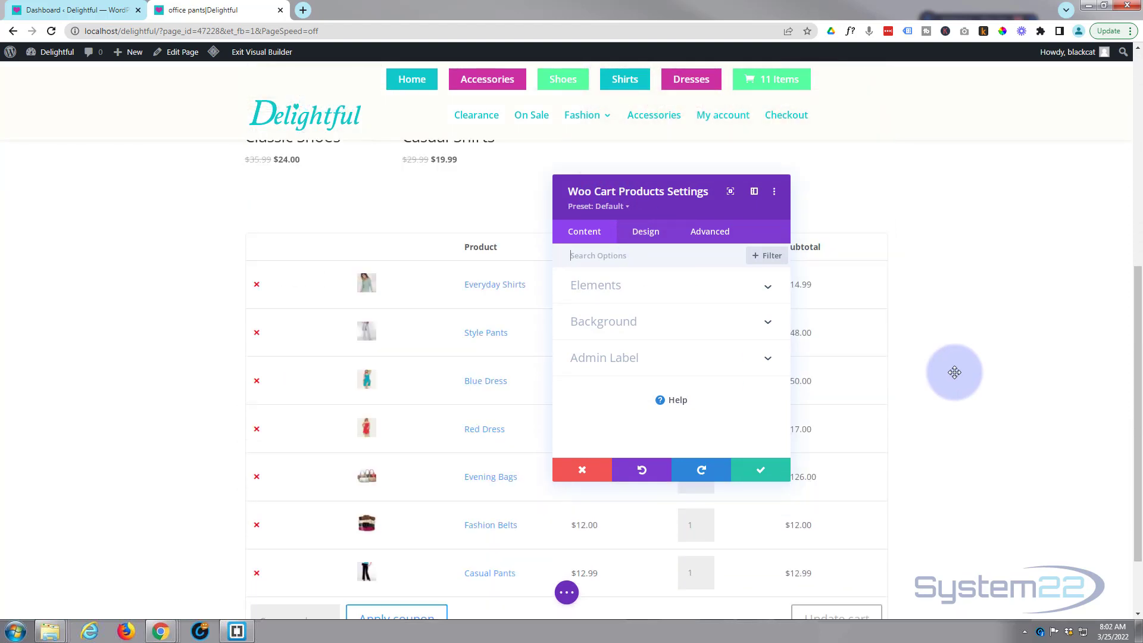
pyautogui.scroll(-2, 954, 372)
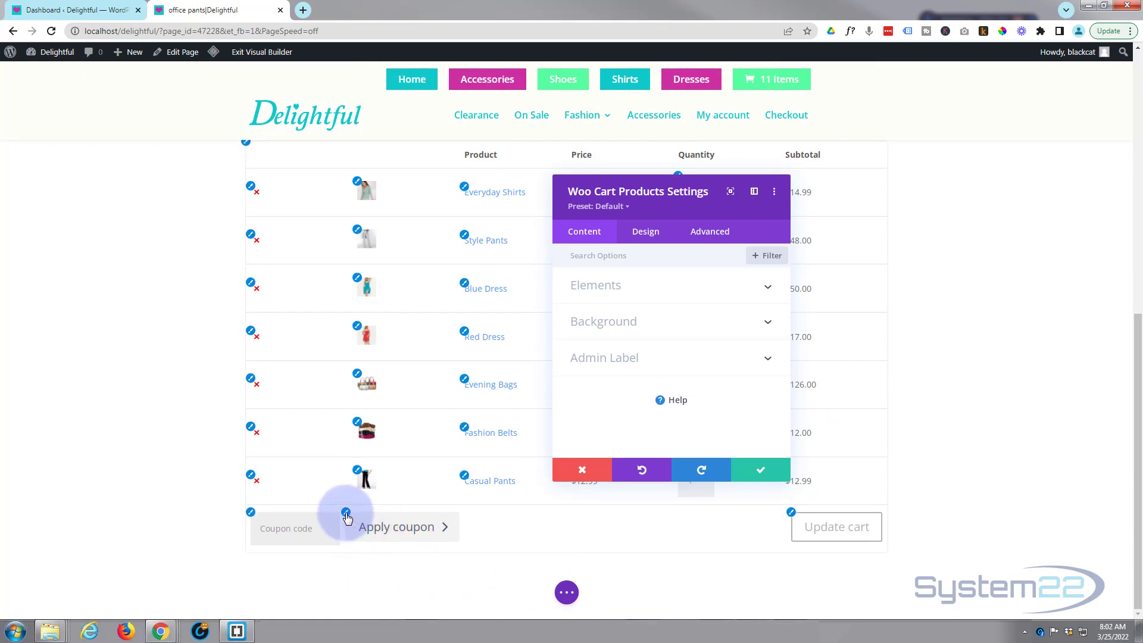
pyautogui.click(346, 514)
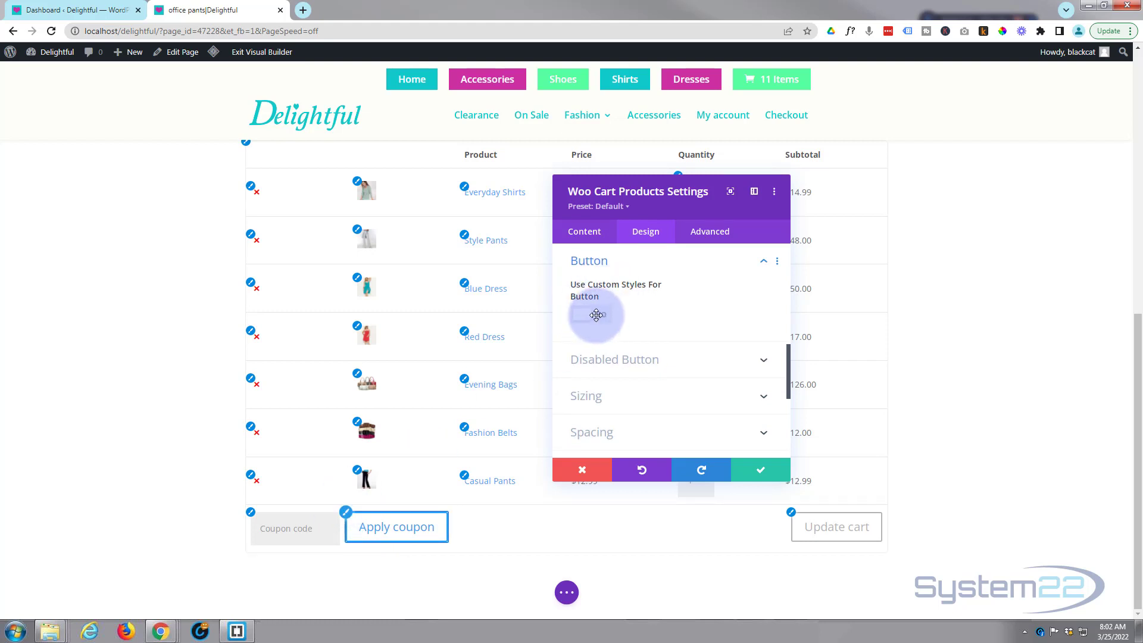
pyautogui.click(595, 315)
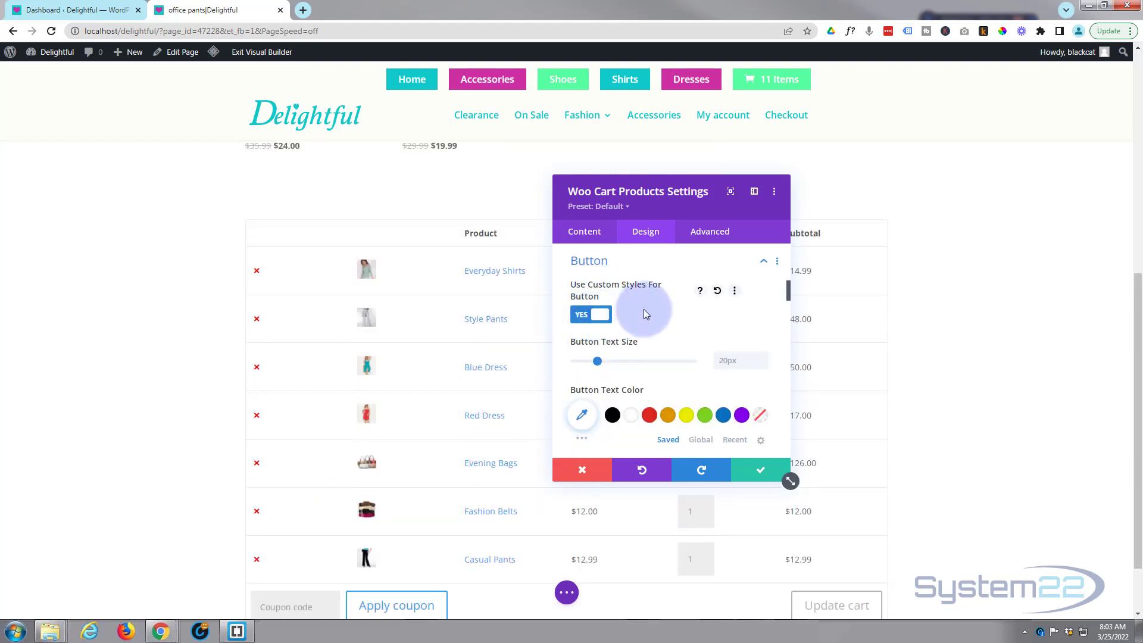
pyautogui.click(630, 420)
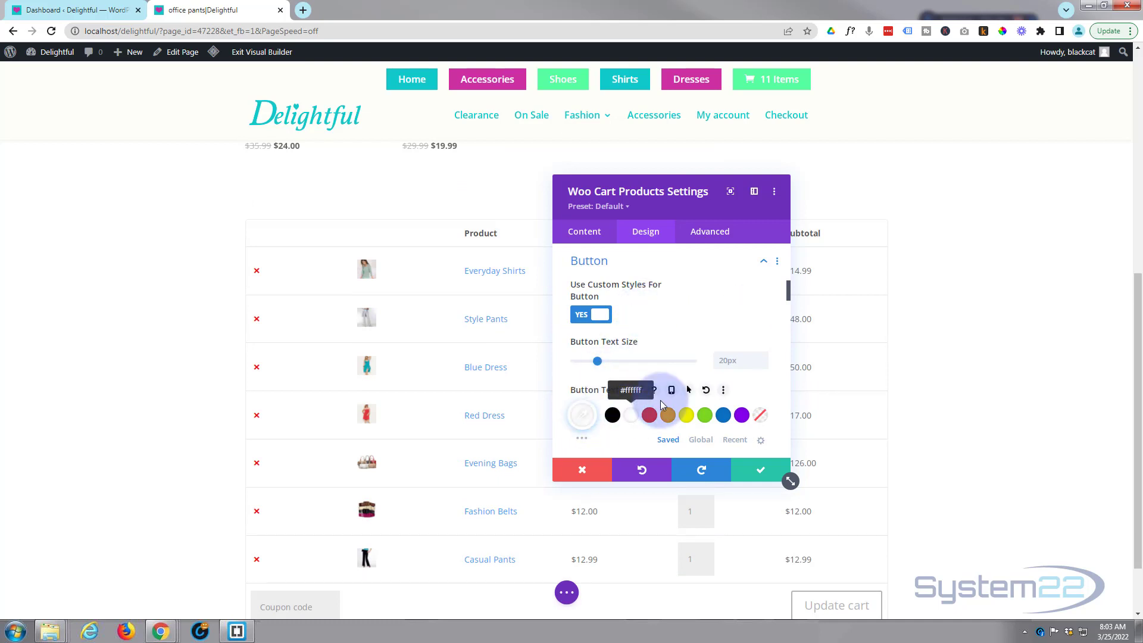
# - Set the Apply coupon button's background color to #10caca
pyautogui.scroll(-2, 694, 364)
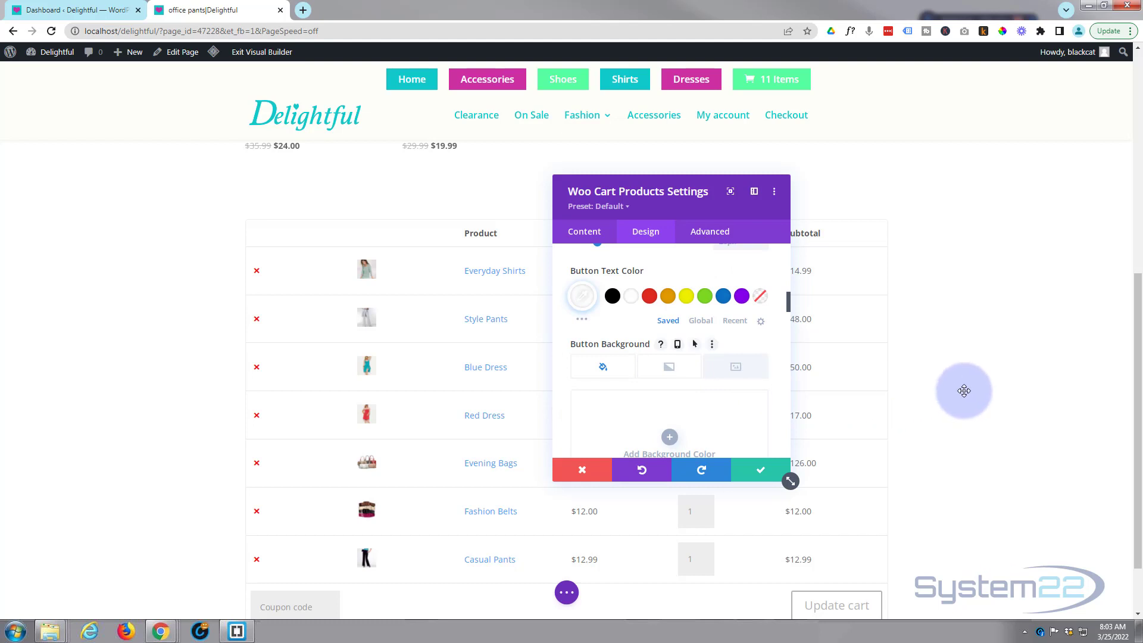
pyautogui.scroll(-1, 964, 387)
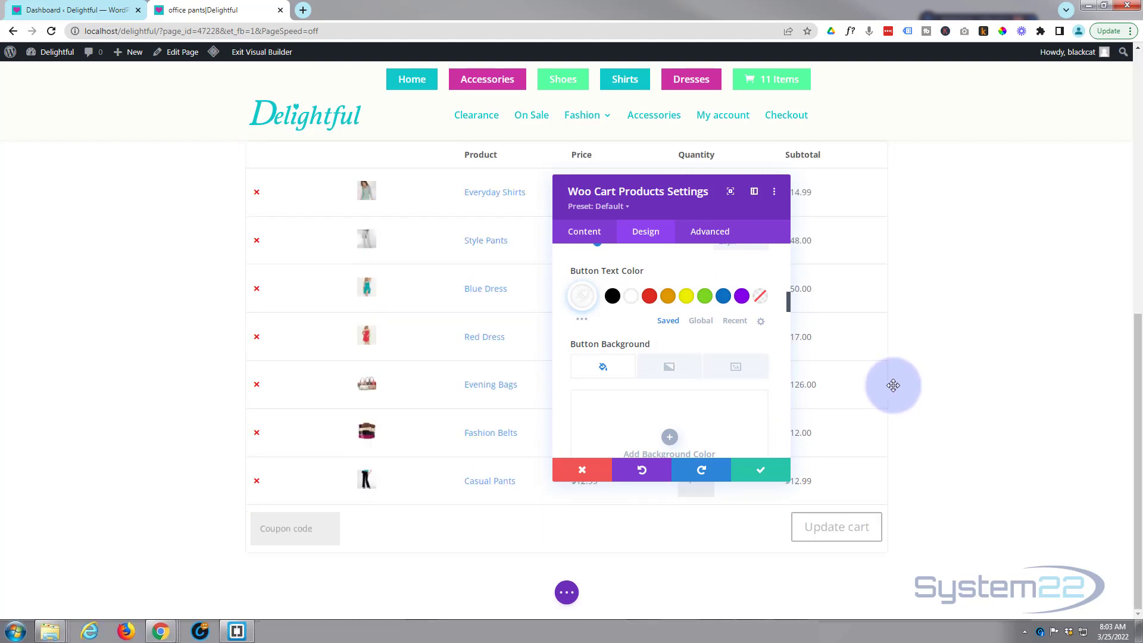
pyautogui.scroll(-1, 624, 349)
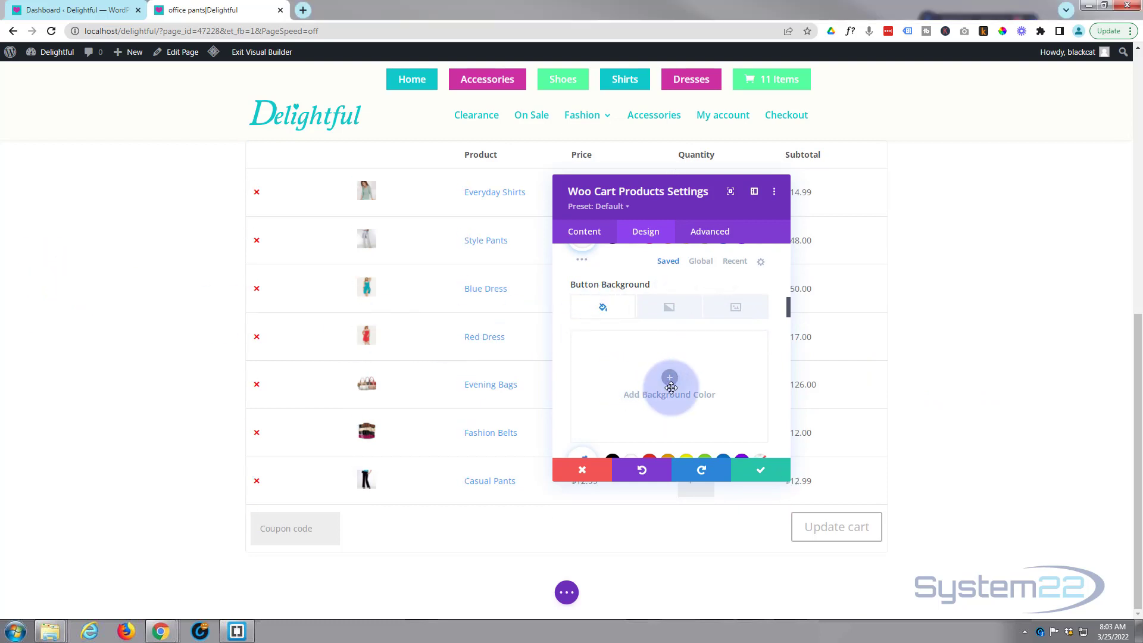
pyautogui.click(643, 385)
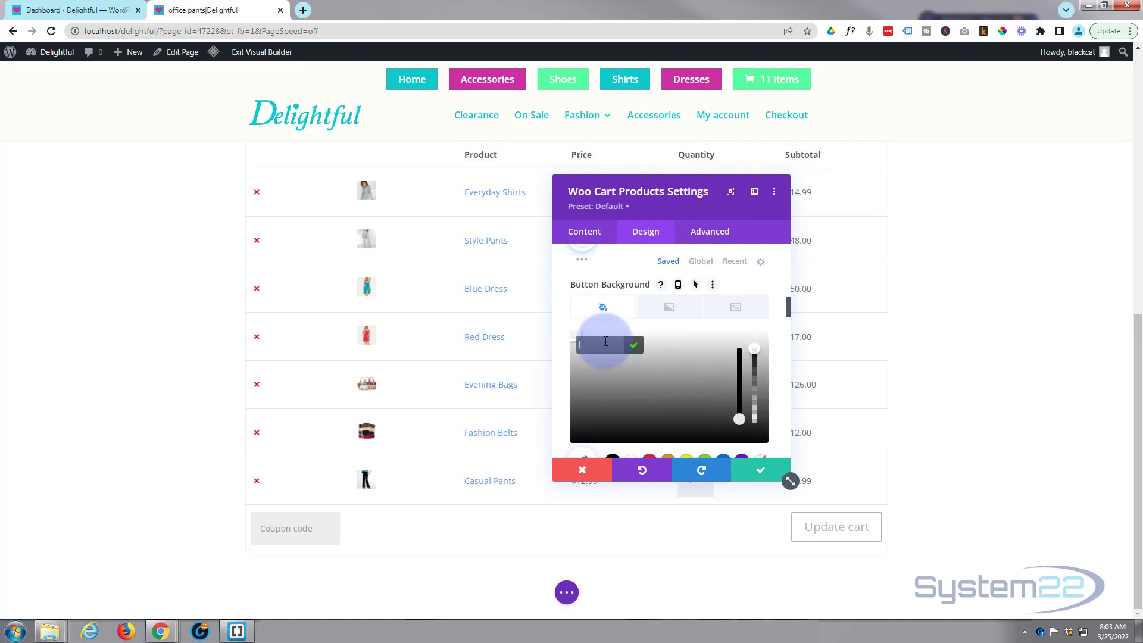
pyautogui.write('10CACA')
pyautogui.press('Return')
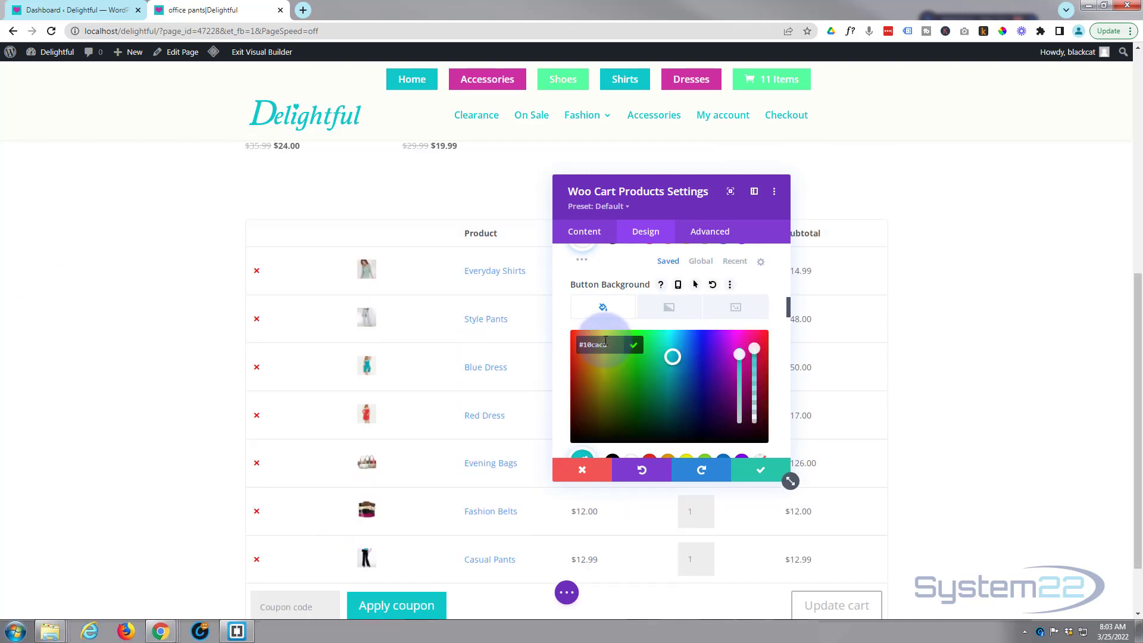
# - Set the Apply coupon button's border color to #10caca
pyautogui.scroll(-2, 715, 377)
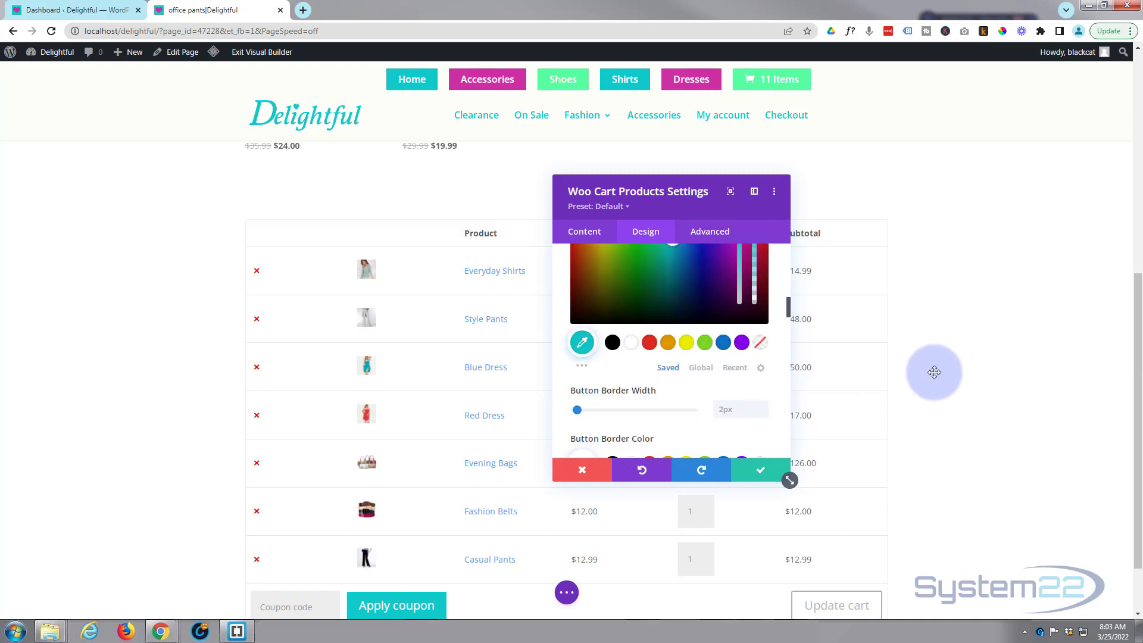
pyautogui.scroll(-1, 934, 371)
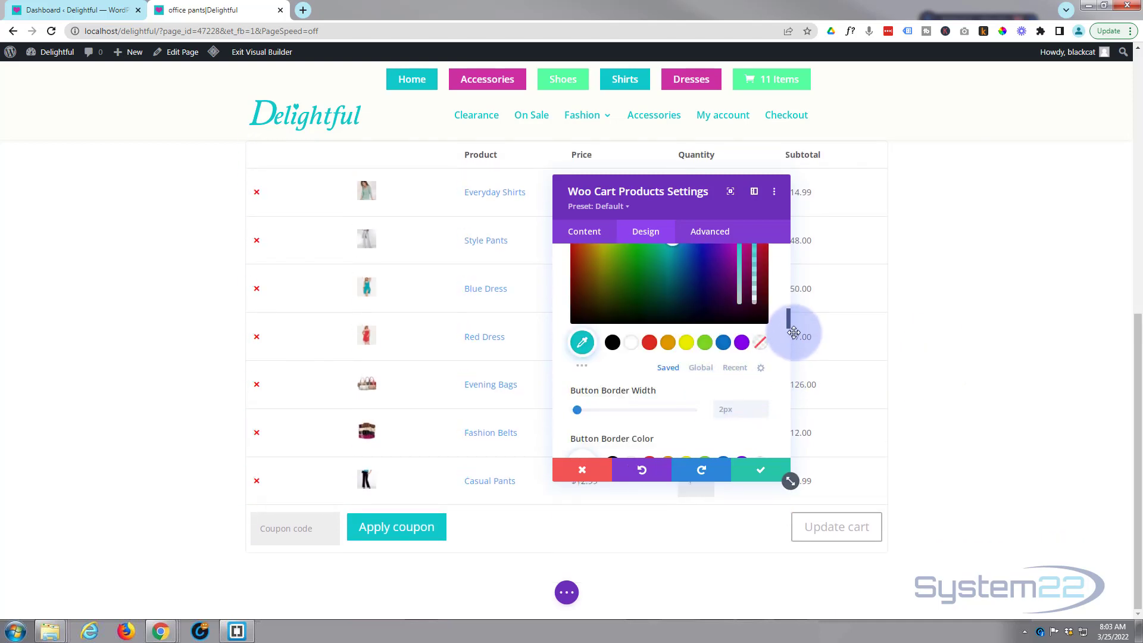
pyautogui.scroll(-3, 788, 326)
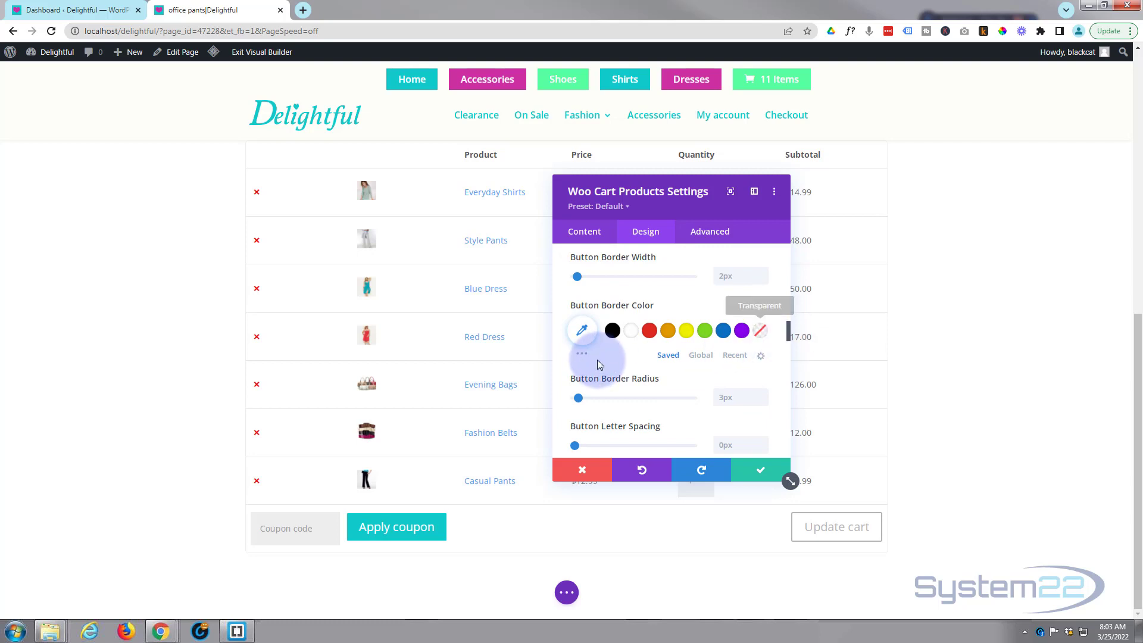
pyautogui.click(582, 331)
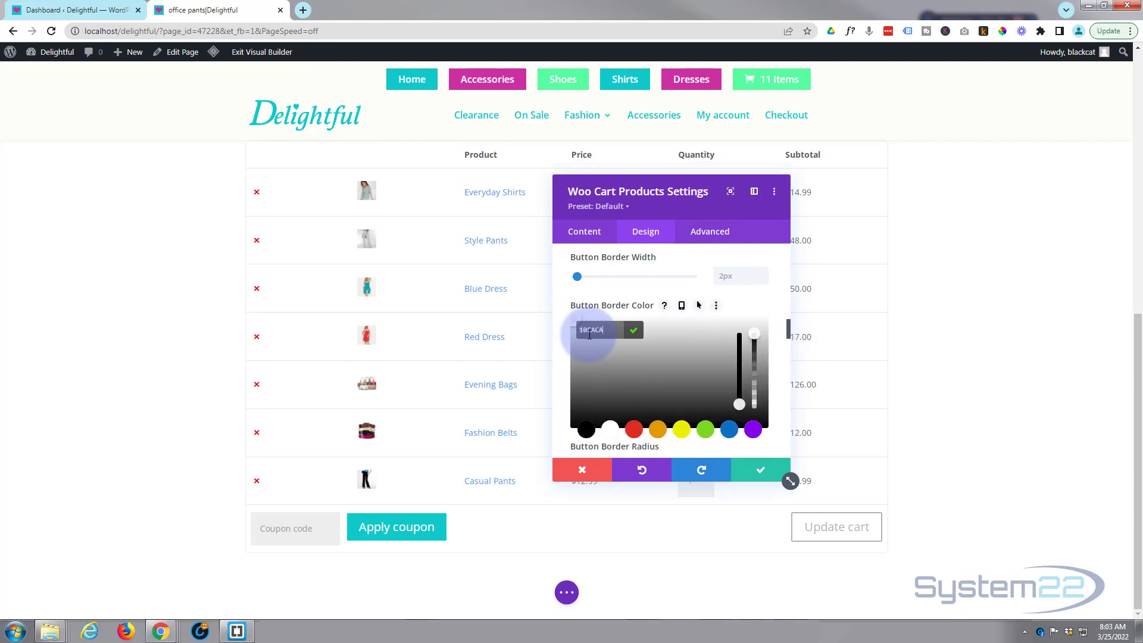
pyautogui.write('#10caca')
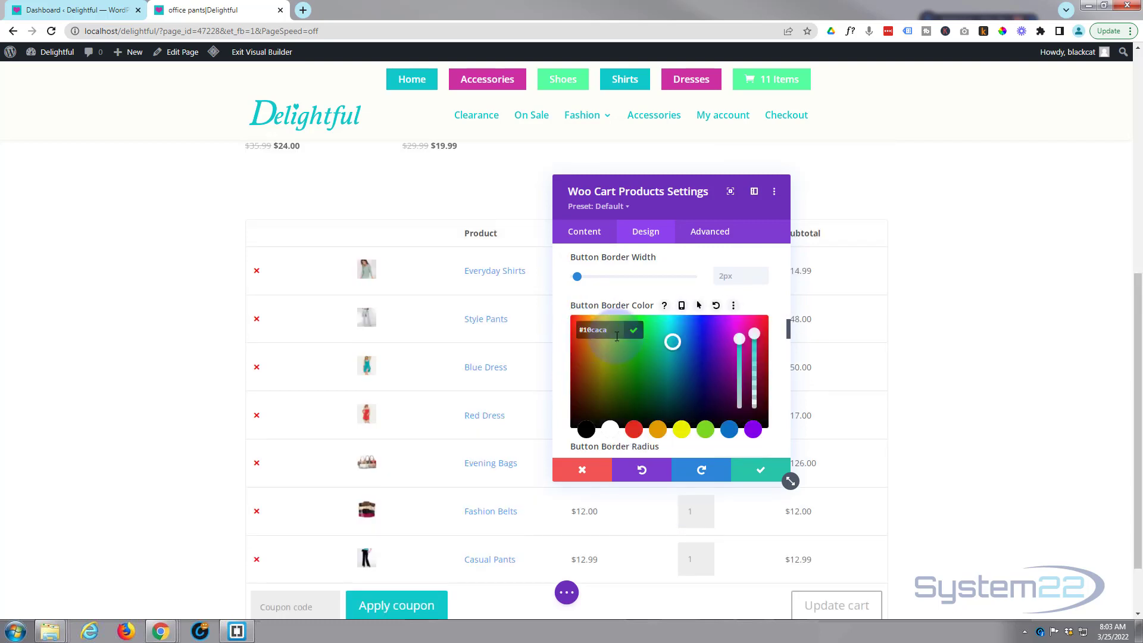
pyautogui.scroll(-2, 777, 305)
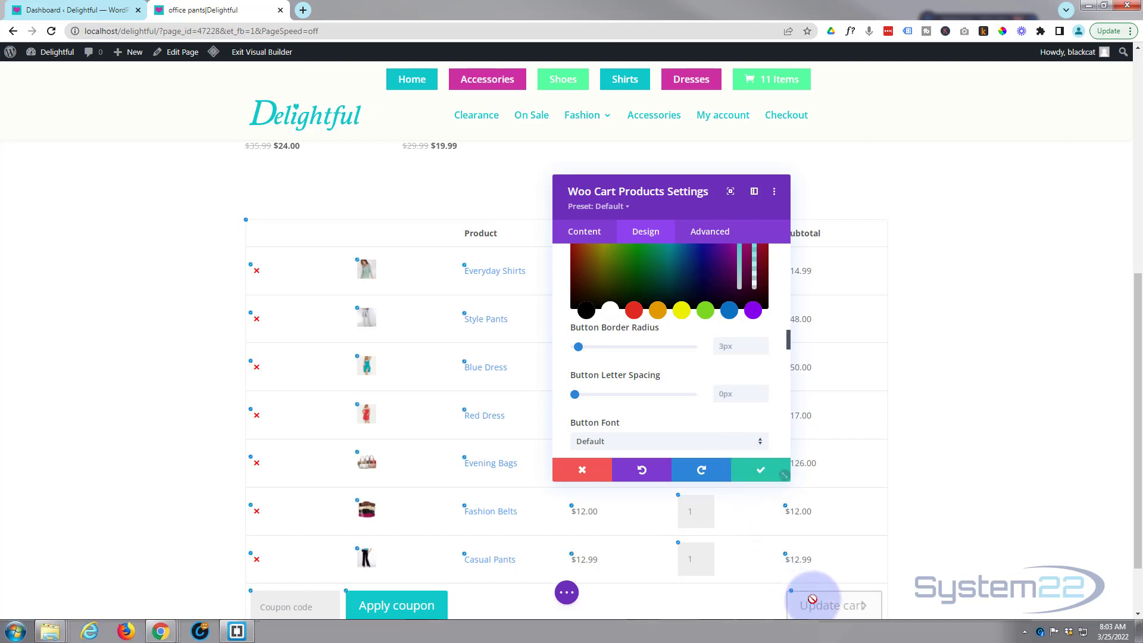
# - Enable custom styles for the cart's disabled Update cart button and set its background color to #10caca
pyautogui.click(793, 595)
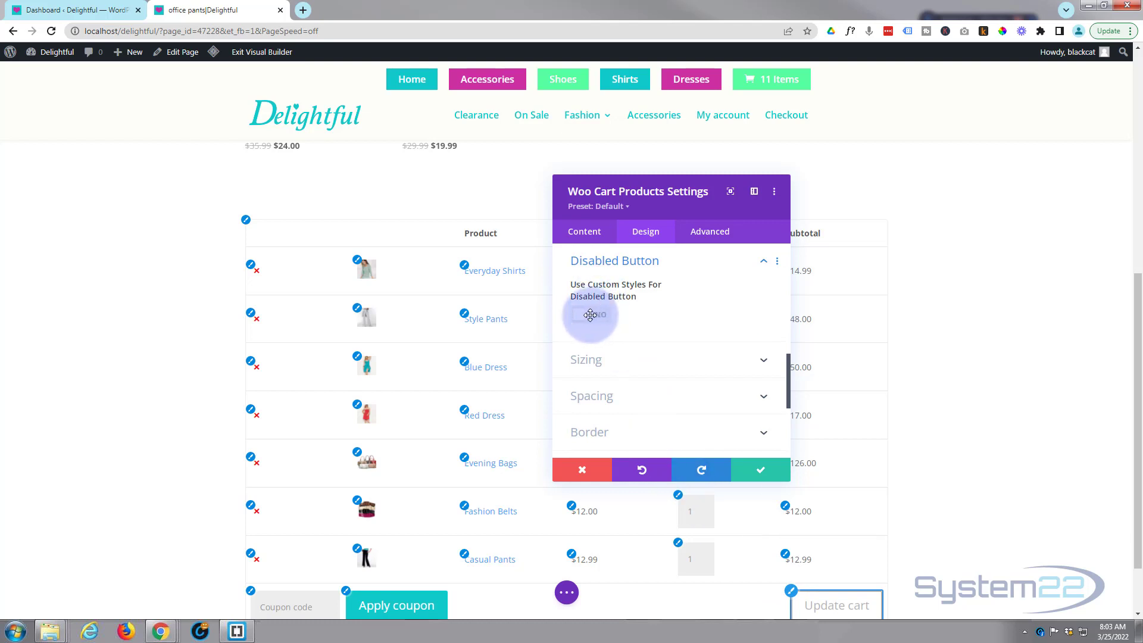
pyautogui.click(592, 316)
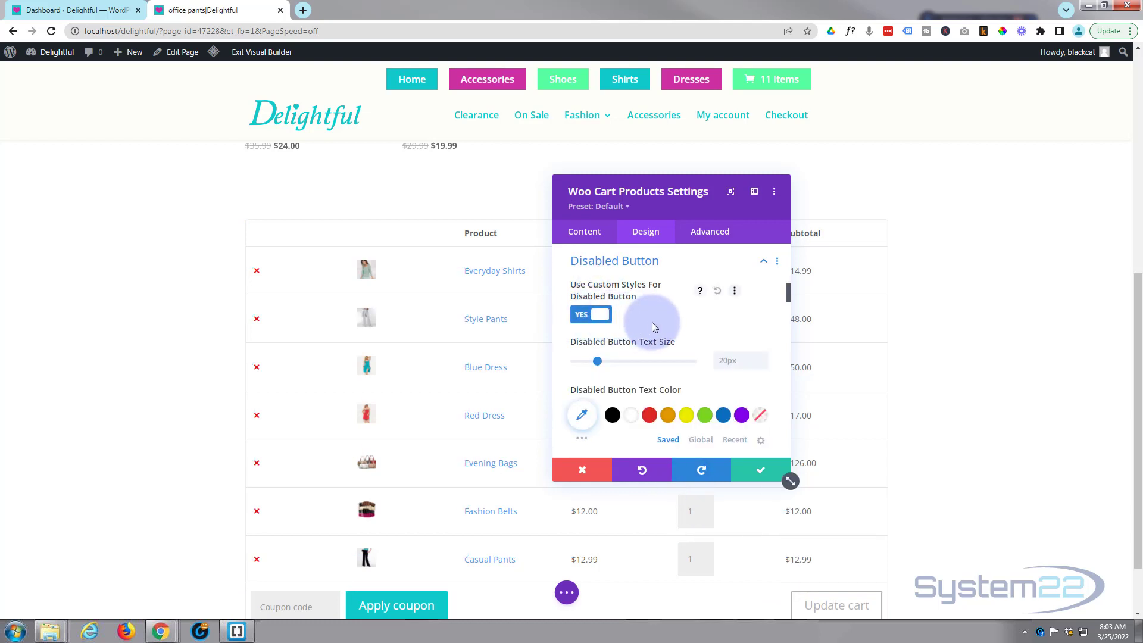
pyautogui.scroll(-3, 655, 324)
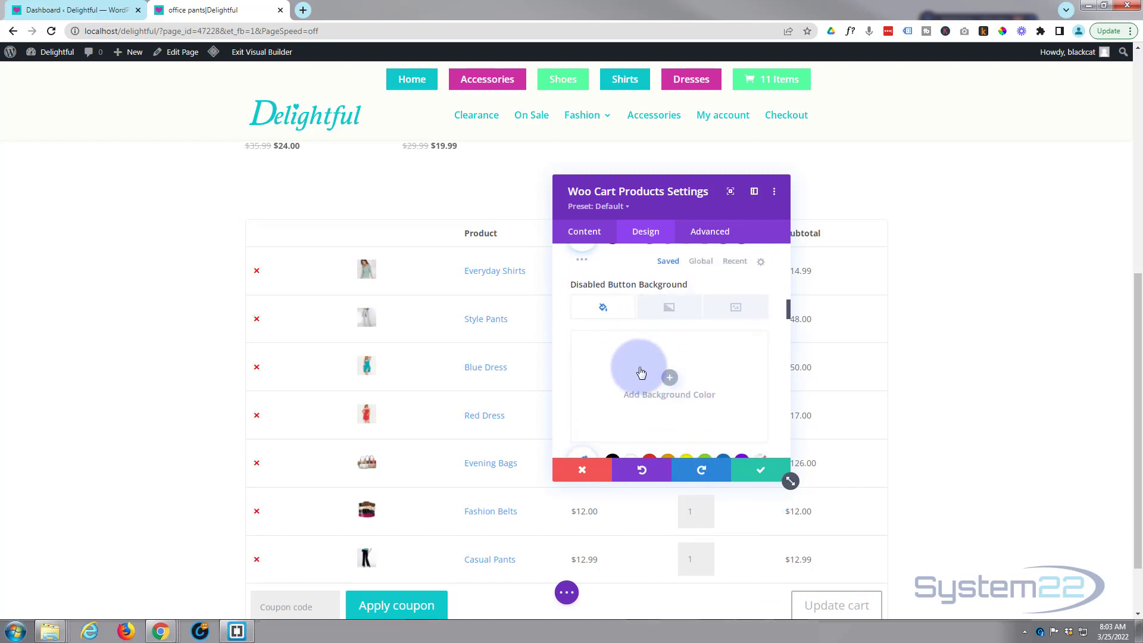
pyautogui.click(669, 378)
pyautogui.click(590, 342)
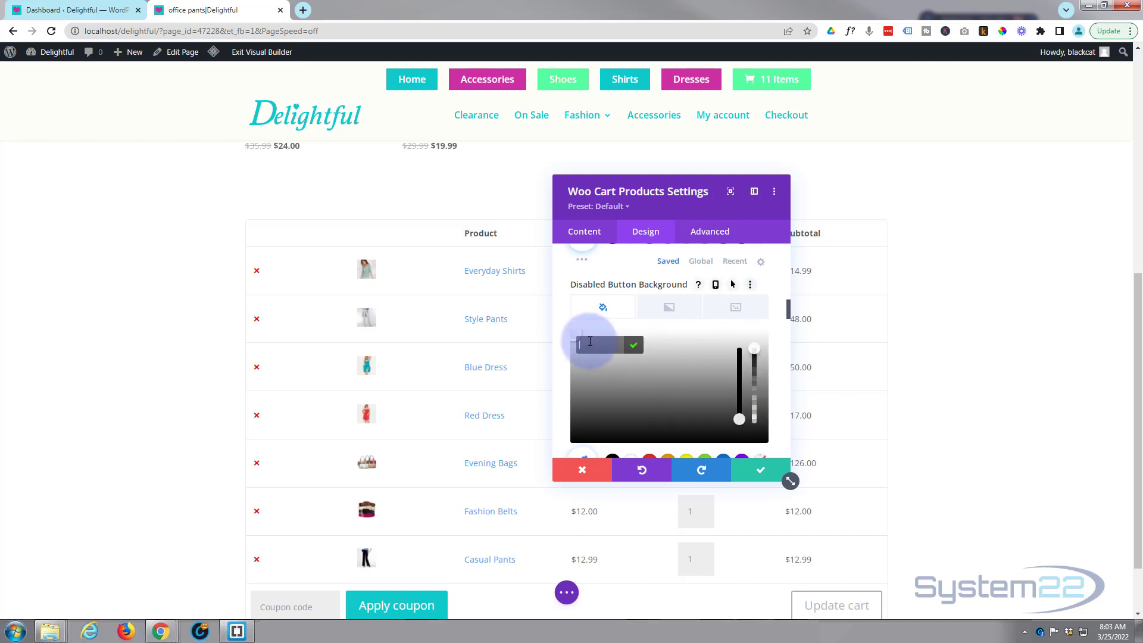
pyautogui.click(645, 343)
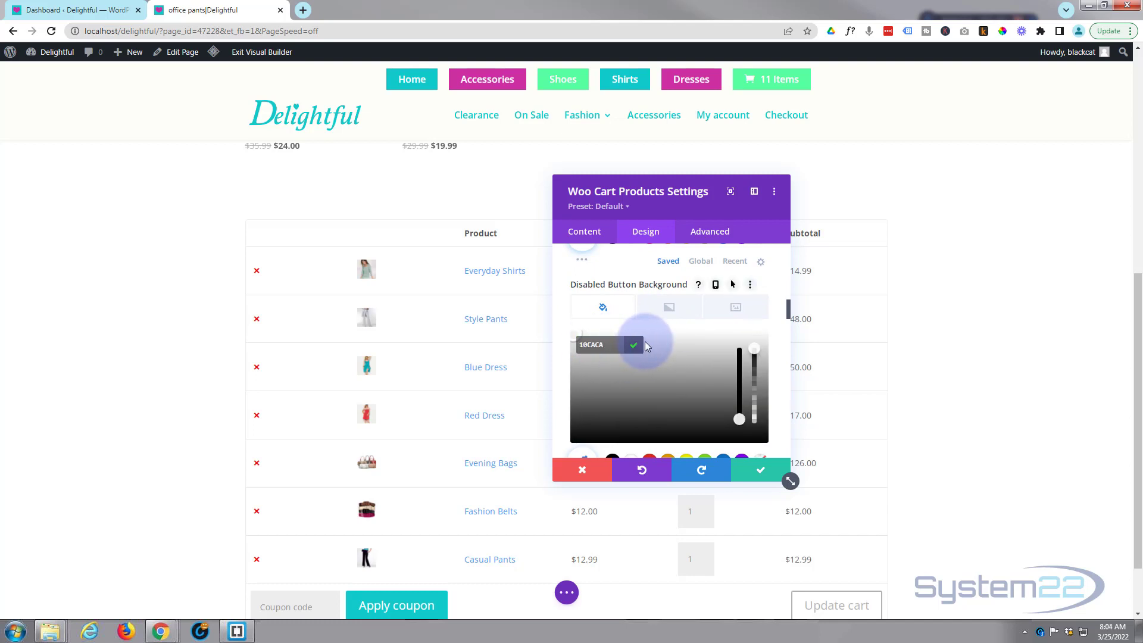
pyautogui.click(644, 341)
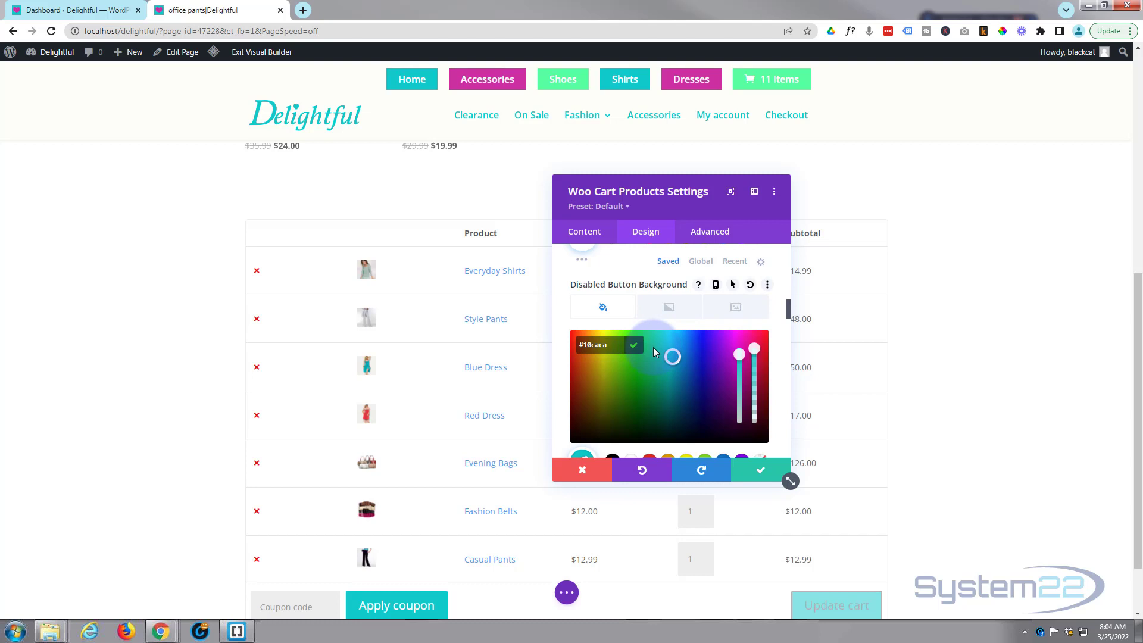
# - Set the disabled Update cart button's text color to white and its border color to #10caca, and save the module settings
pyautogui.scroll(2, 649, 327)
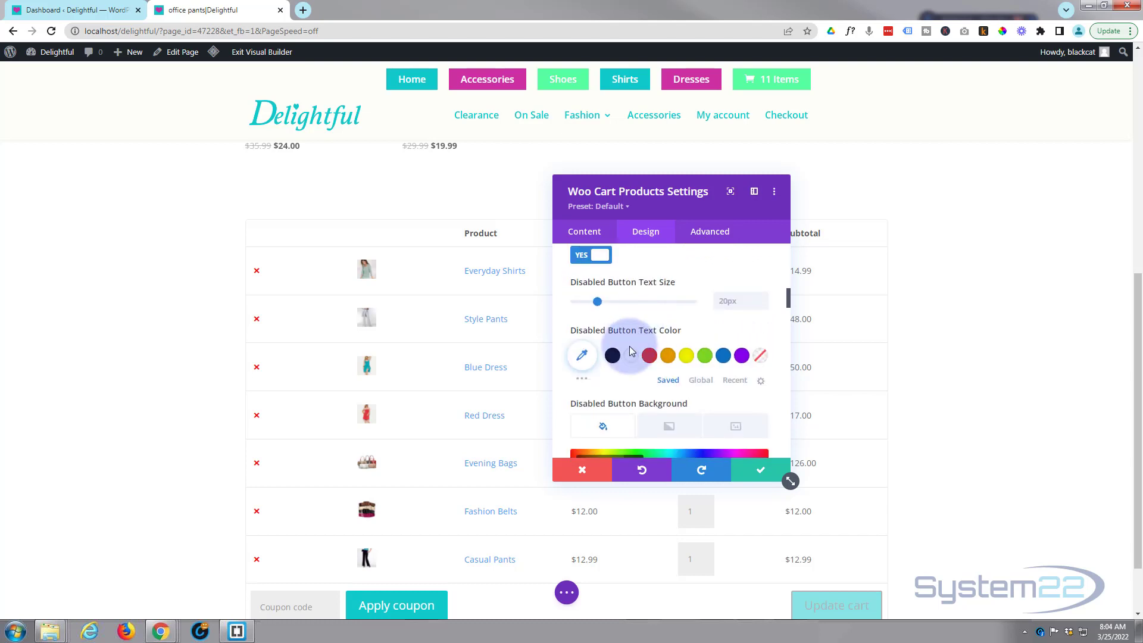
pyautogui.scroll(-2, 632, 372)
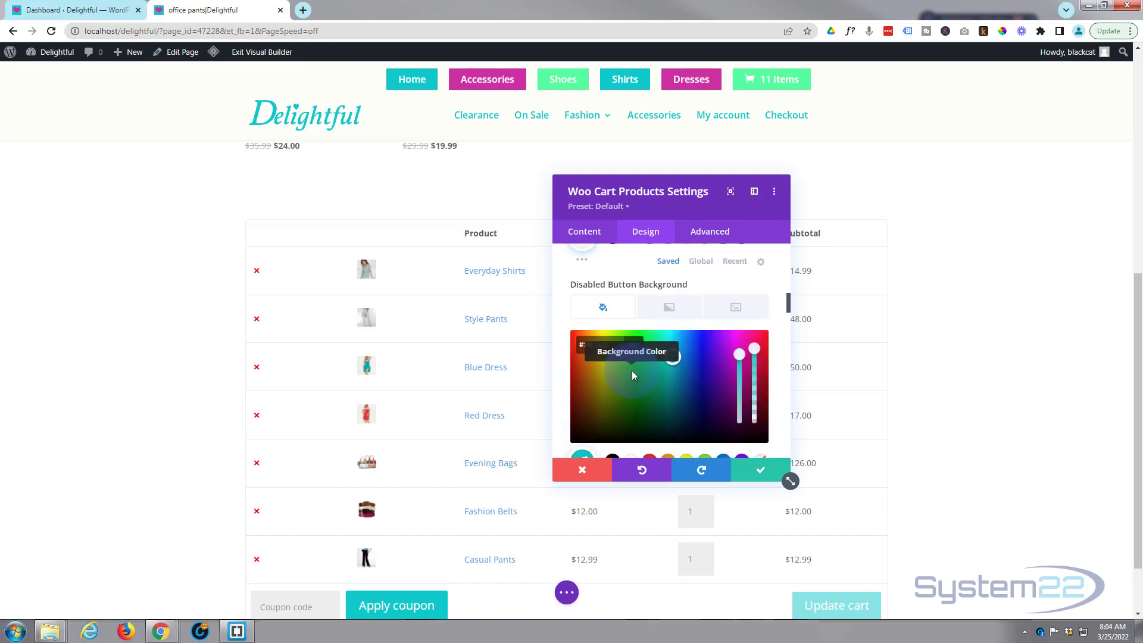
pyautogui.scroll(-4, 632, 374)
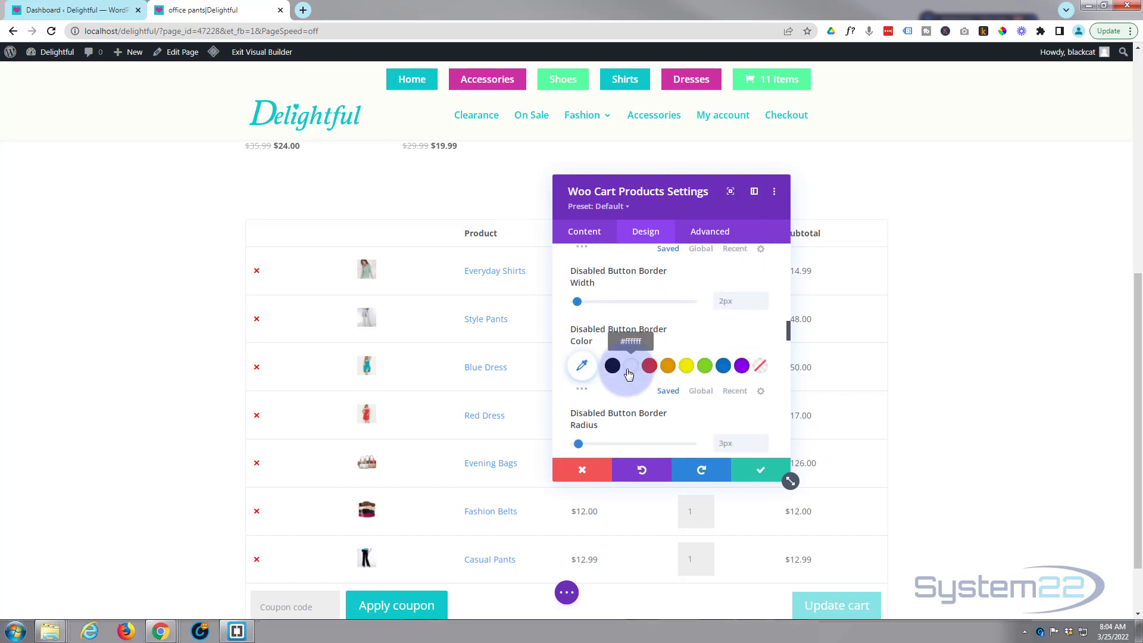
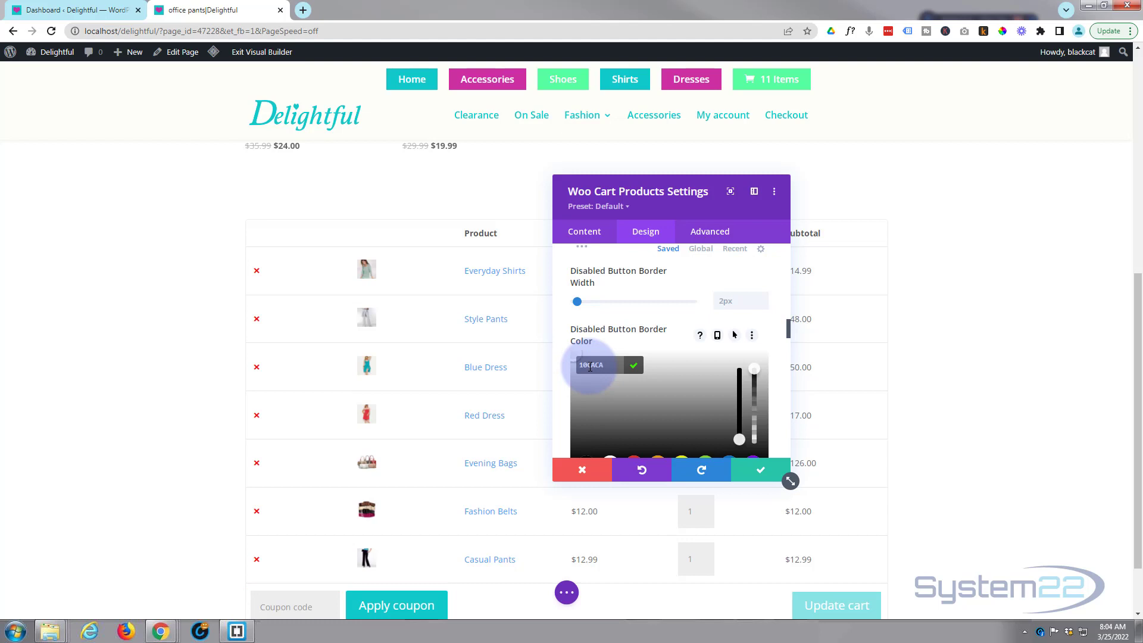
pyautogui.scroll(-2, 929, 352)
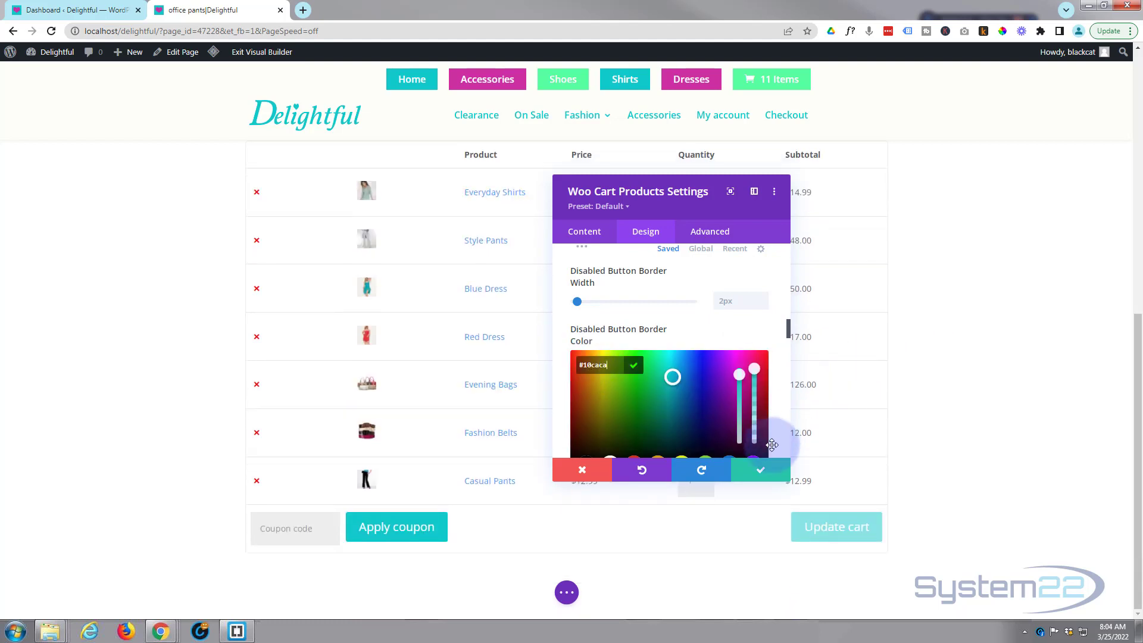
pyautogui.click(760, 473)
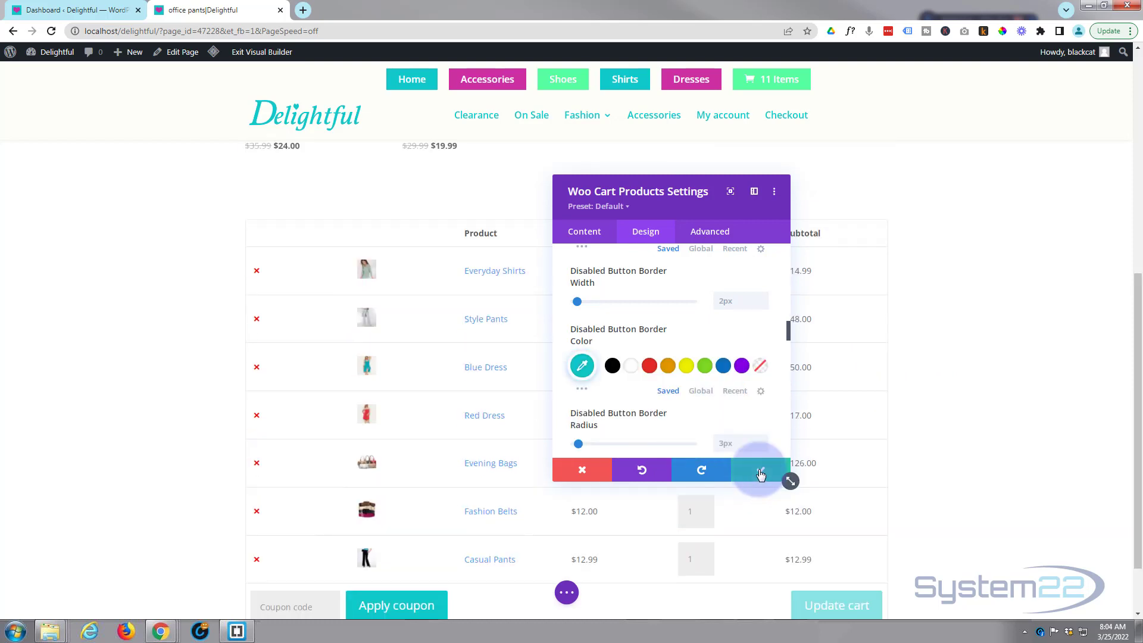
pyautogui.click(760, 473)
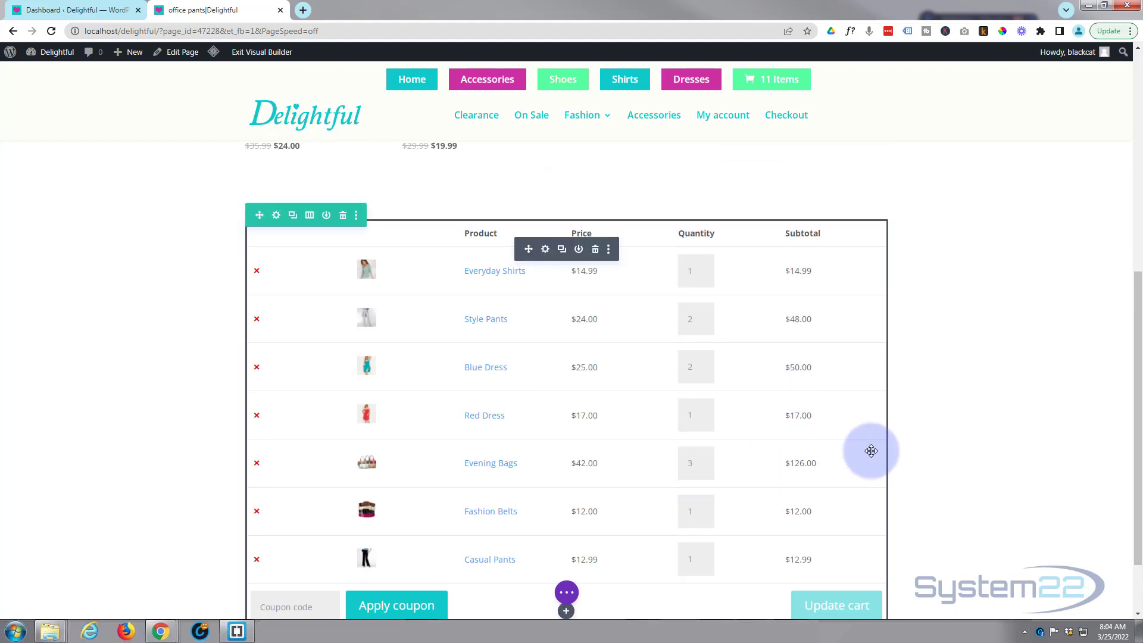
# - Set the media library image bgb1.jpg as the background image of the page's section
pyautogui.scroll(7, 173, 291)
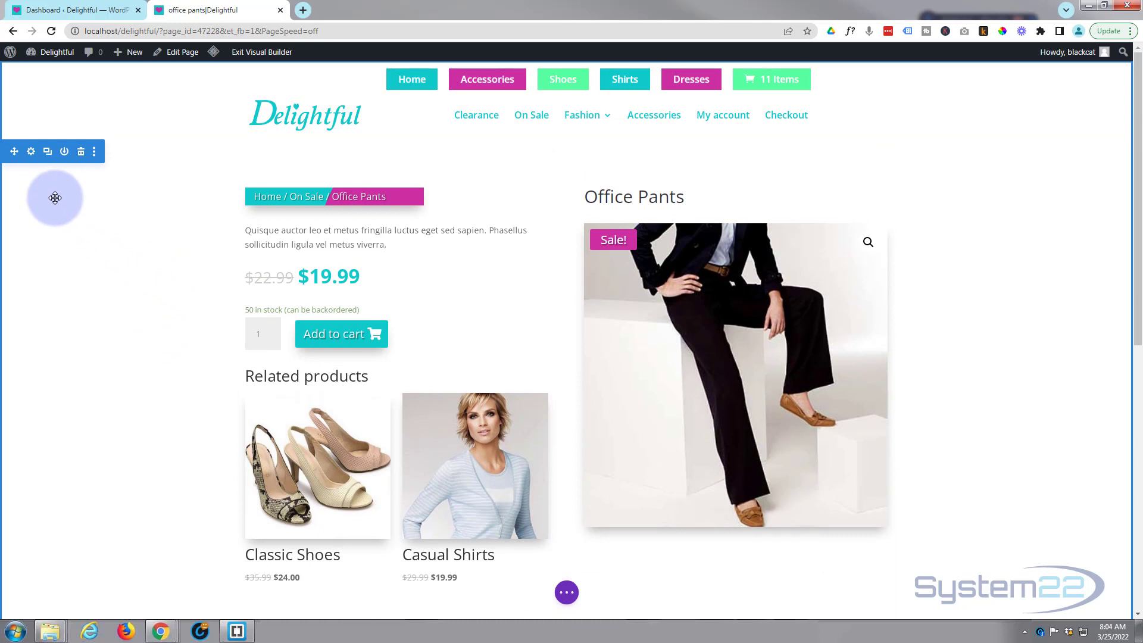
pyautogui.click(32, 153)
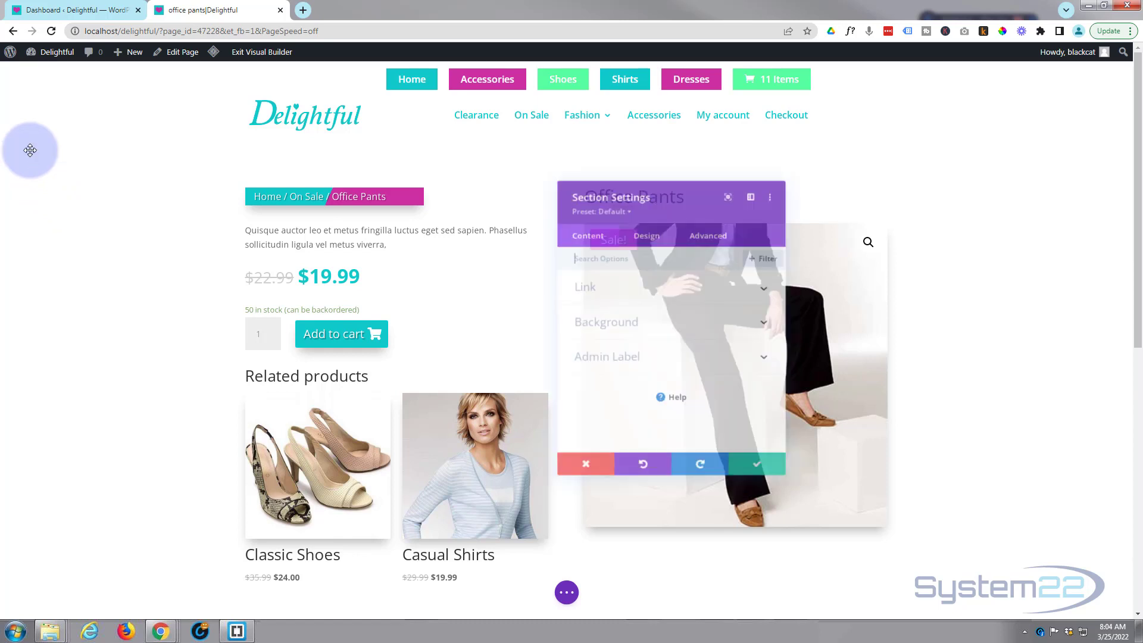
pyautogui.click(691, 317)
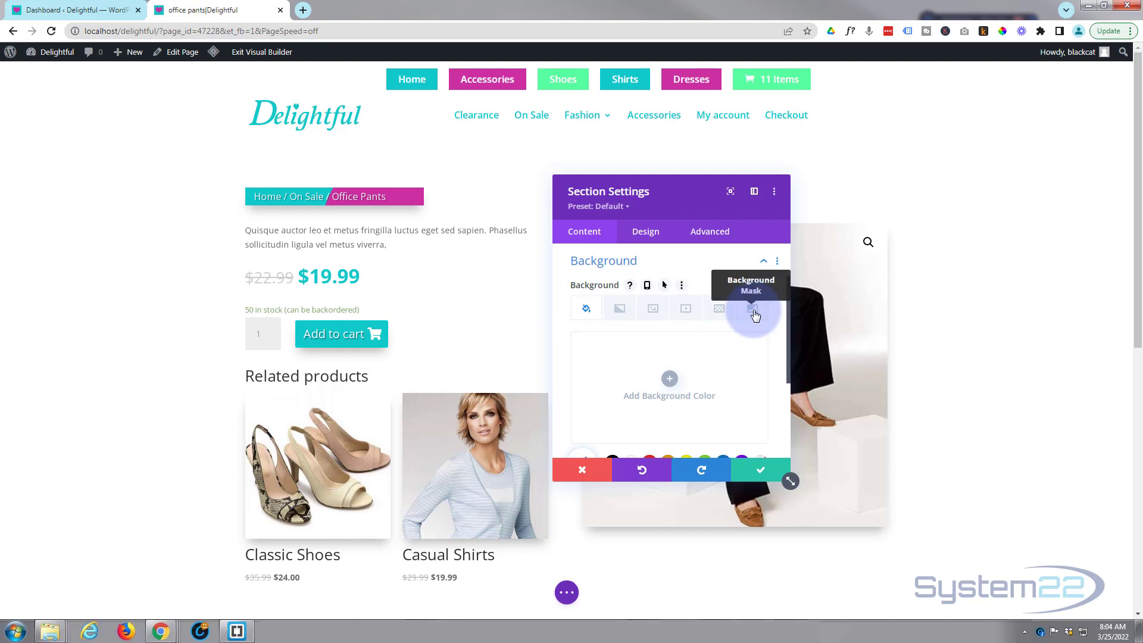
pyautogui.click(654, 313)
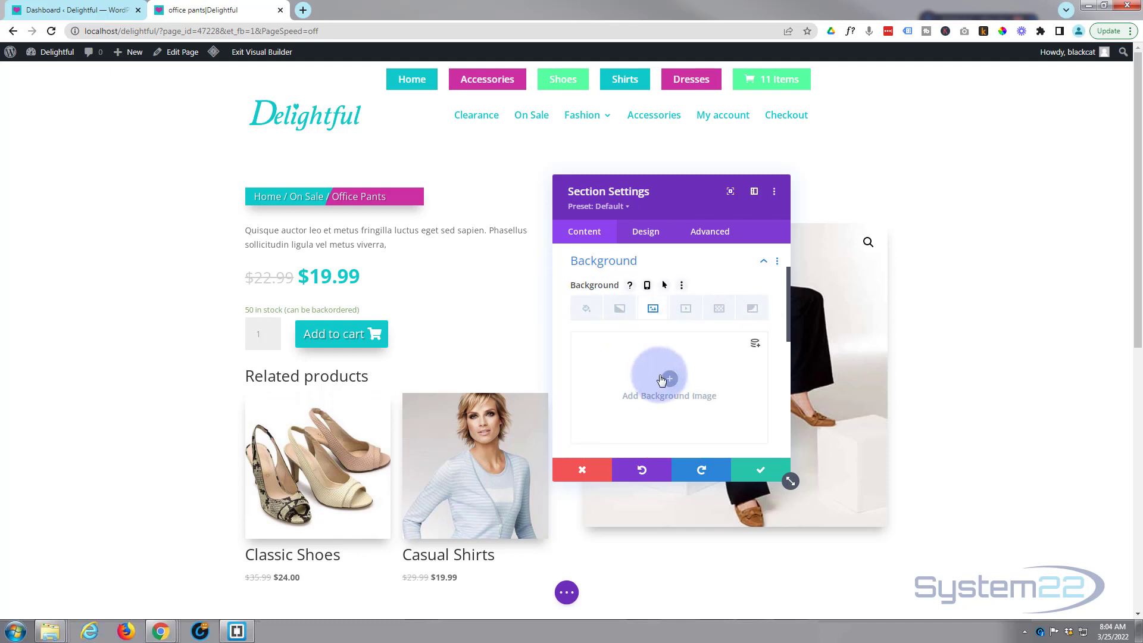
pyautogui.click(668, 379)
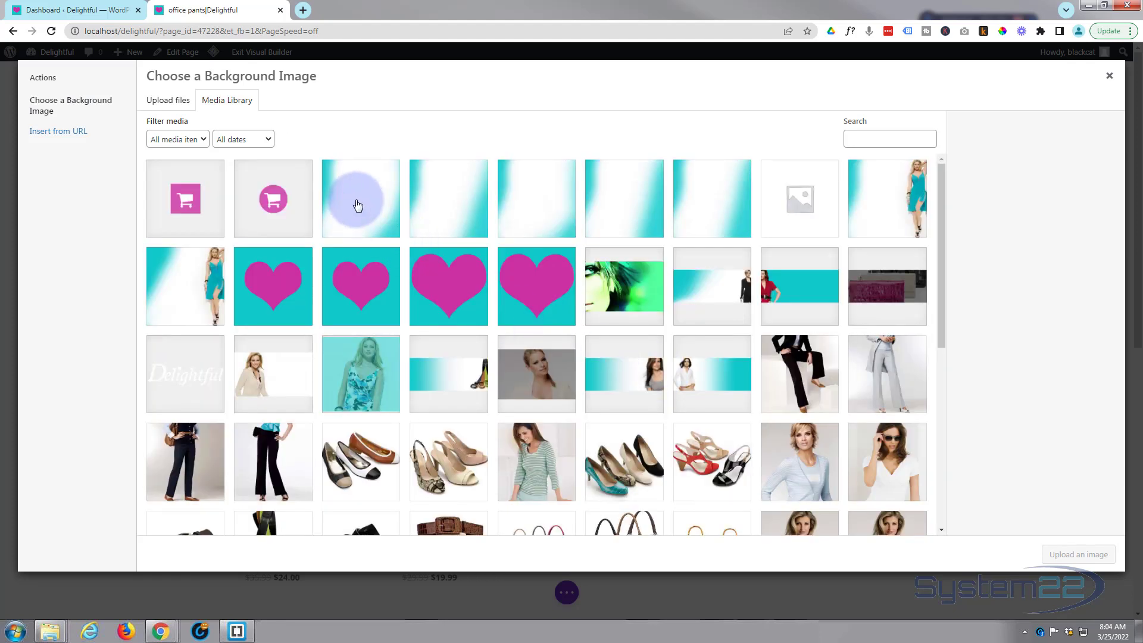
pyautogui.click(358, 203)
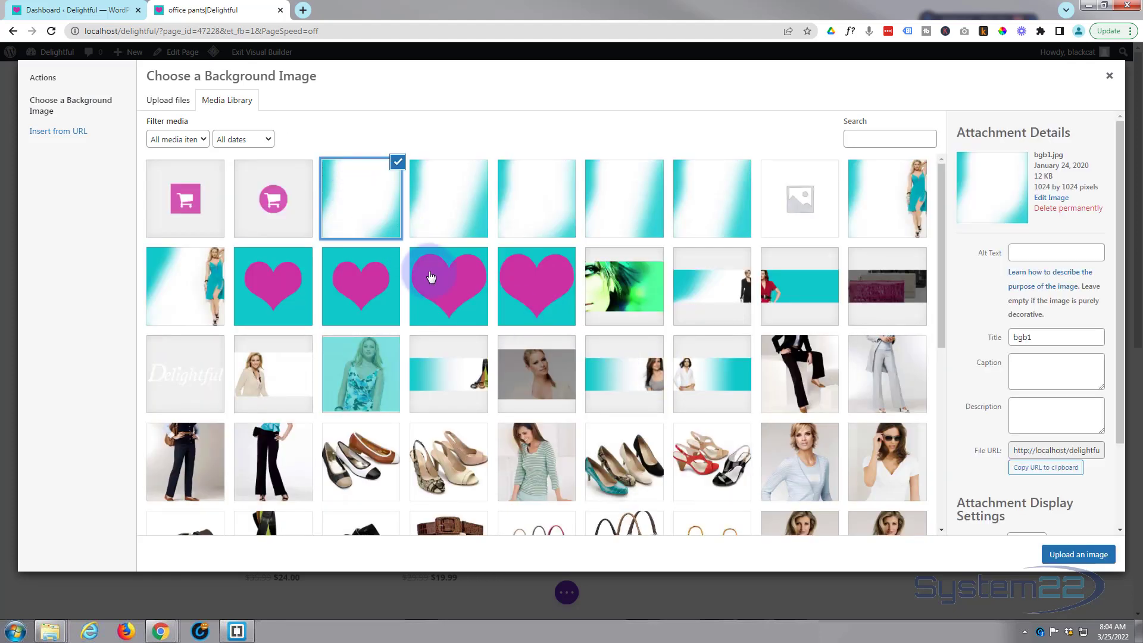
pyautogui.click(1066, 557)
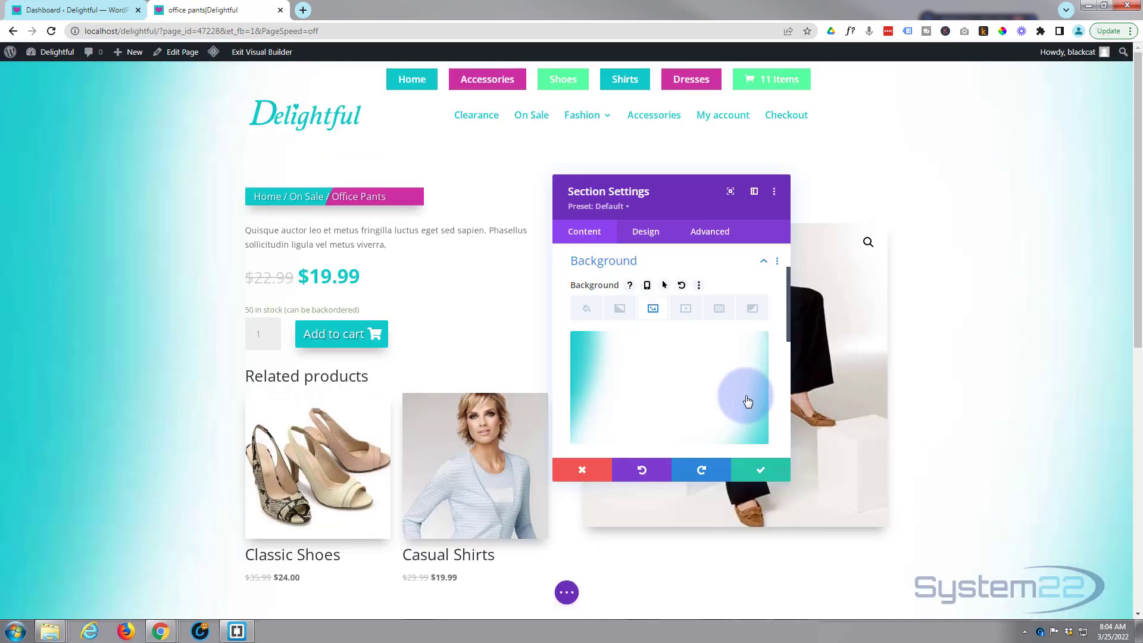
# - Add a background pattern to the section and choose the Confetti style
pyautogui.click(718, 310)
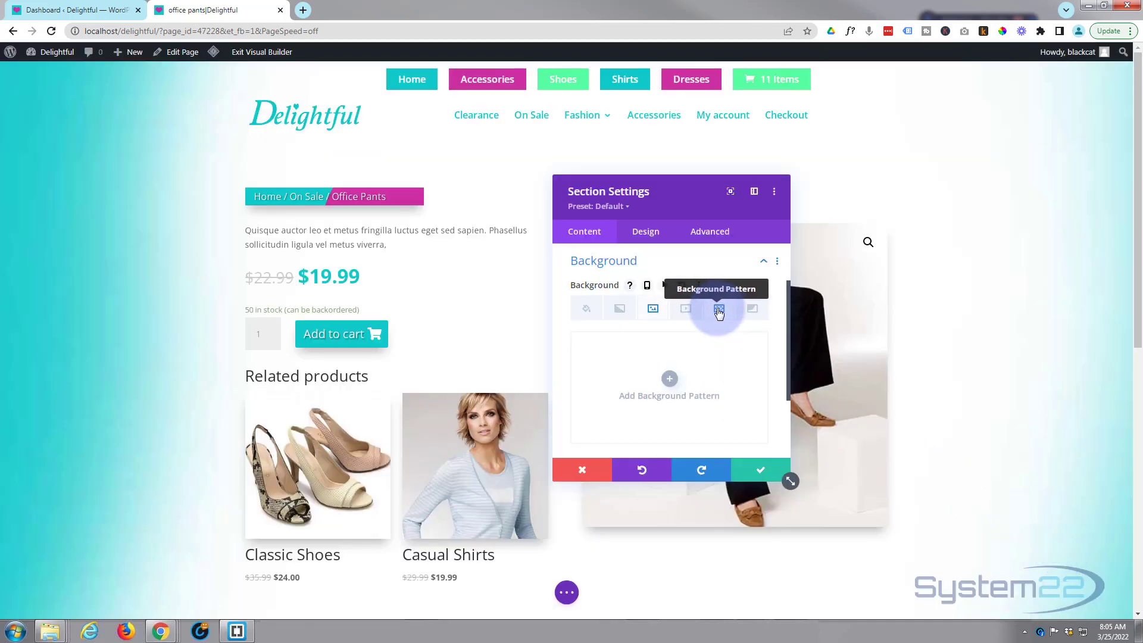
pyautogui.click(668, 380)
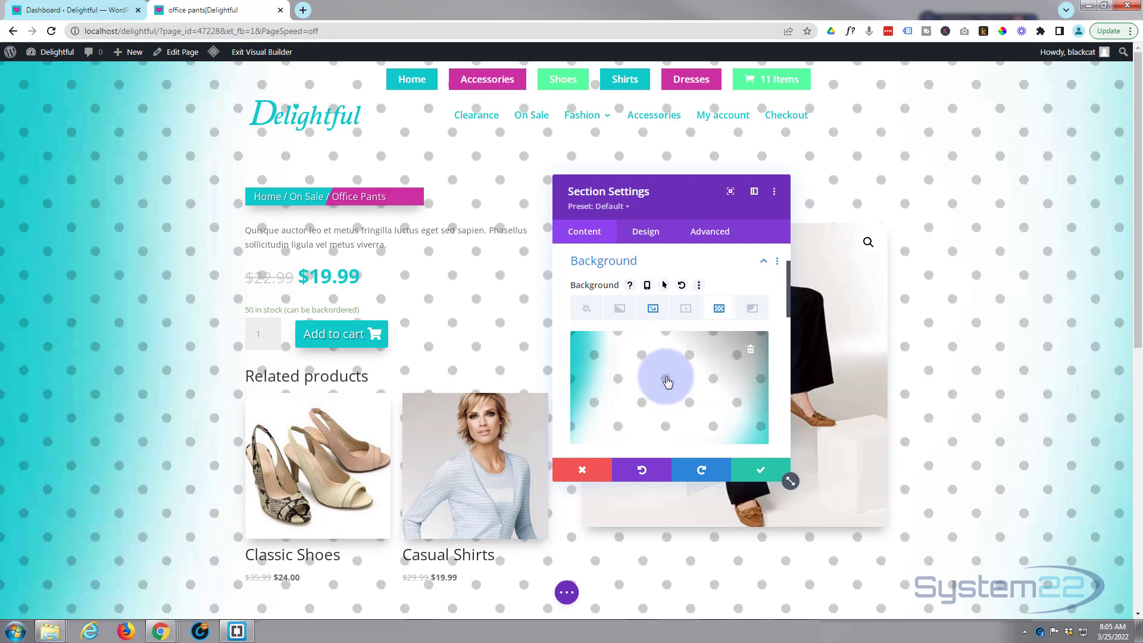
pyautogui.scroll(-3, 668, 381)
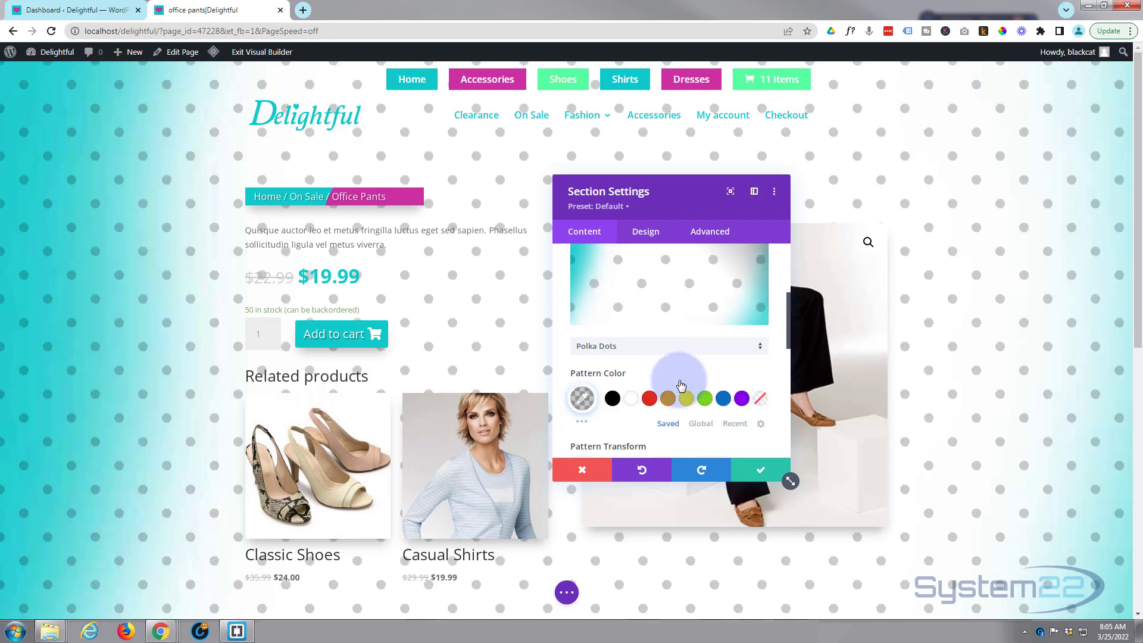
pyautogui.click(657, 292)
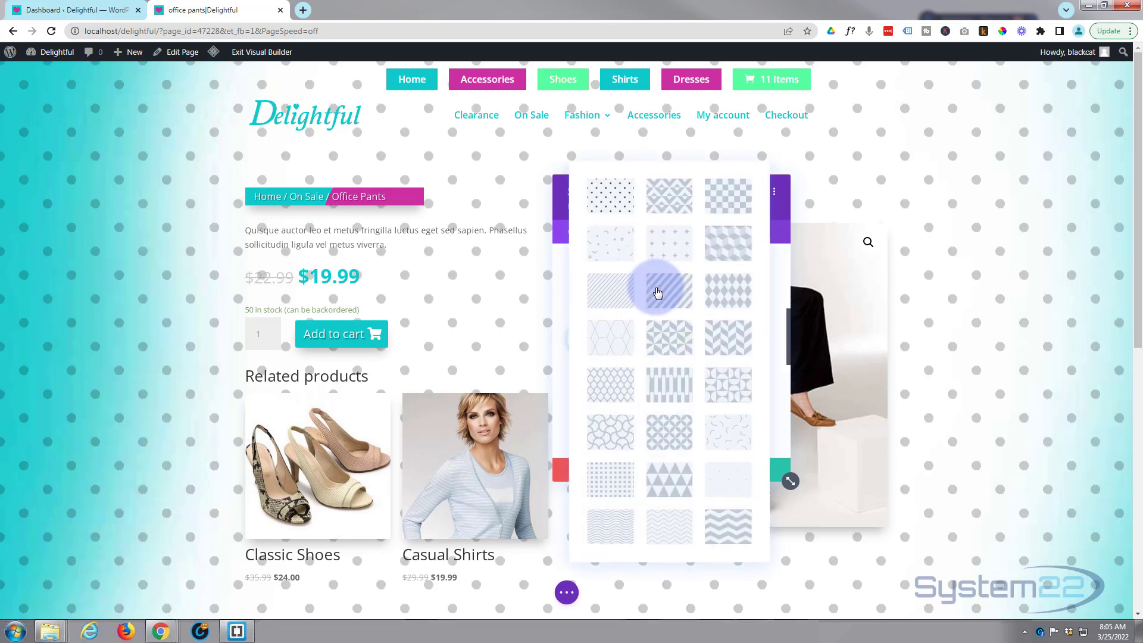
pyautogui.click(624, 248)
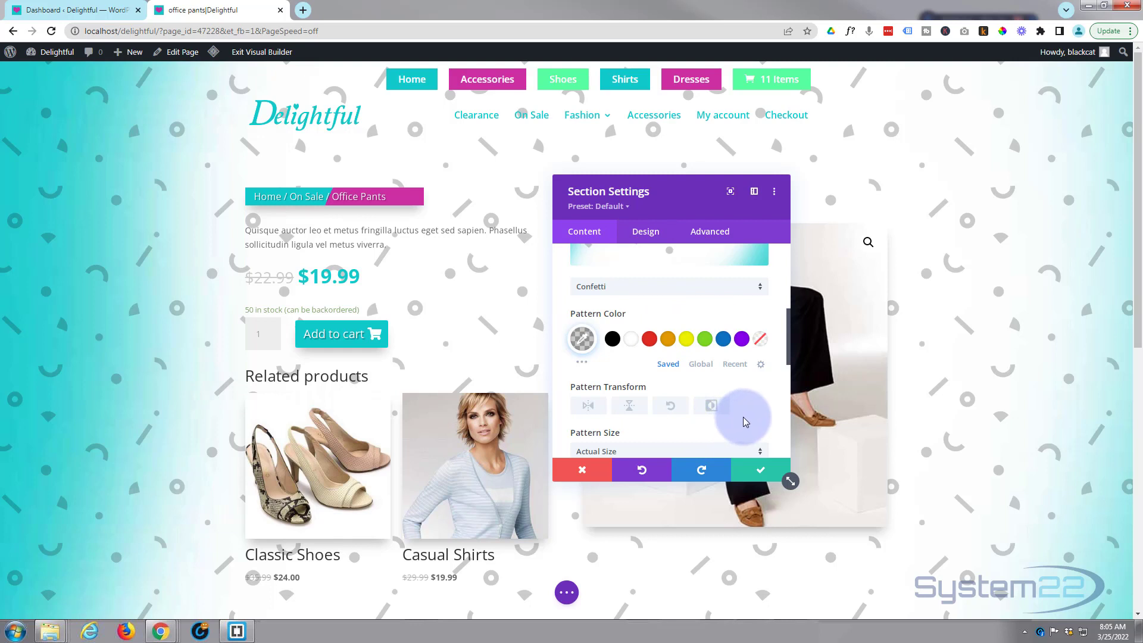
# - Set the Confetti pattern's color to #10caca and lower its opacity to 0.14
pyautogui.scroll(-1, 743, 422)
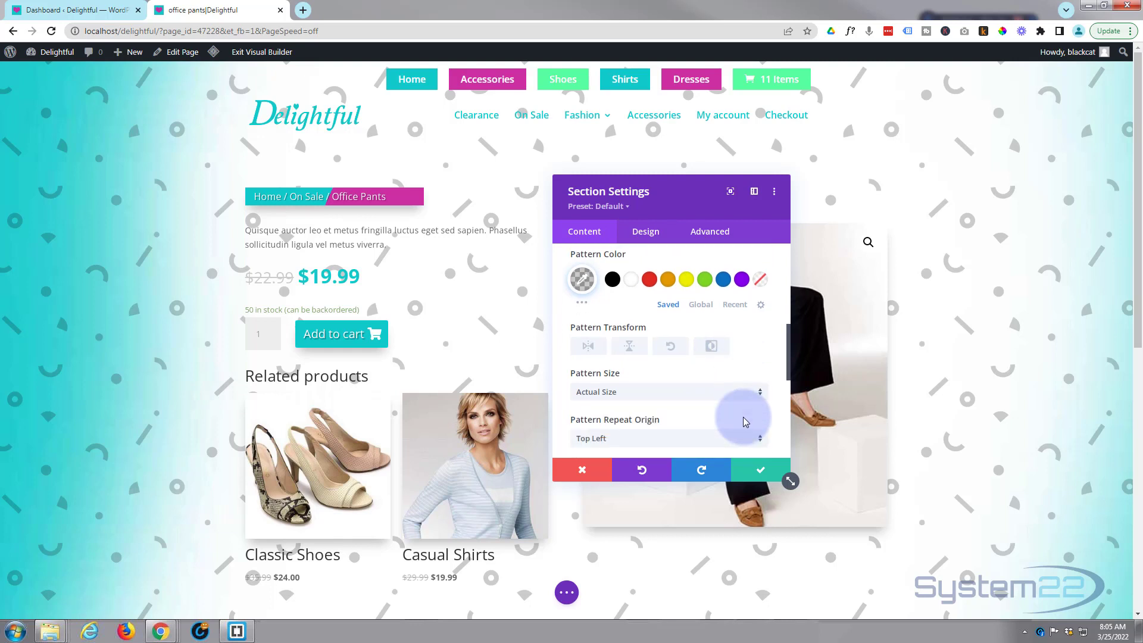
pyautogui.click(582, 280)
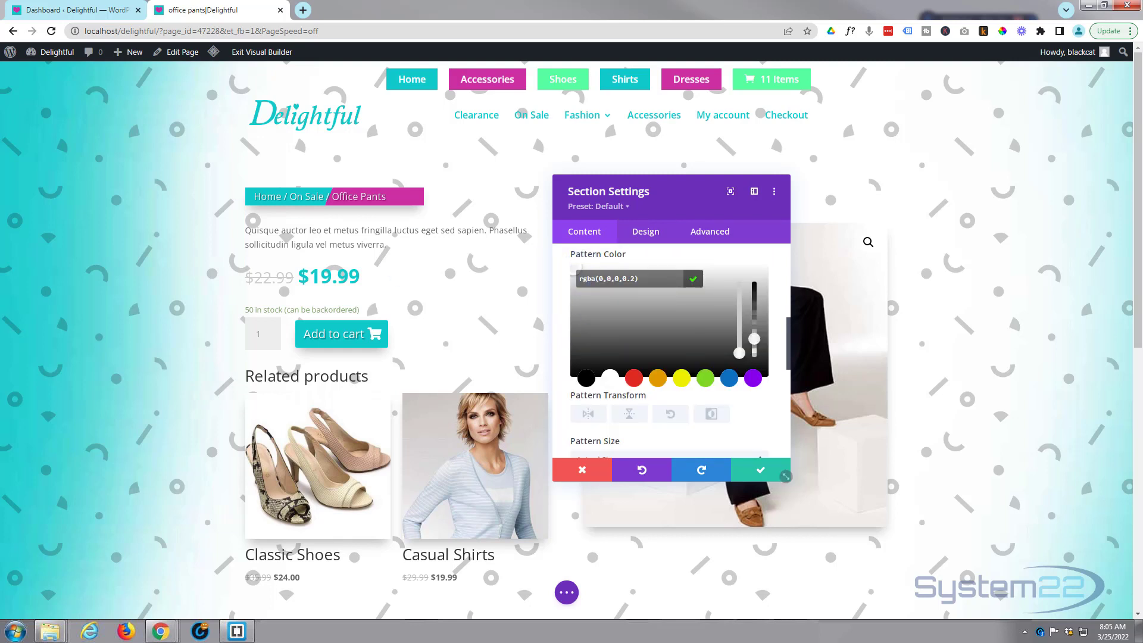
pyautogui.tripleClick(611, 277)
pyautogui.write('#10caca')
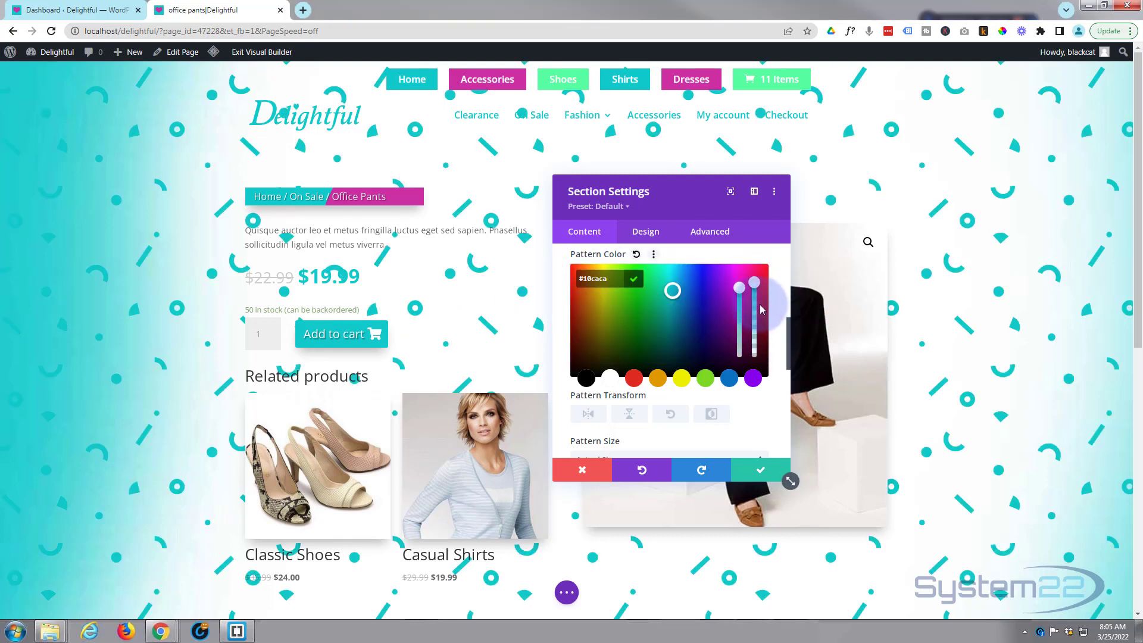
pyautogui.moveTo(761, 309); pyautogui.dragTo(757, 347)
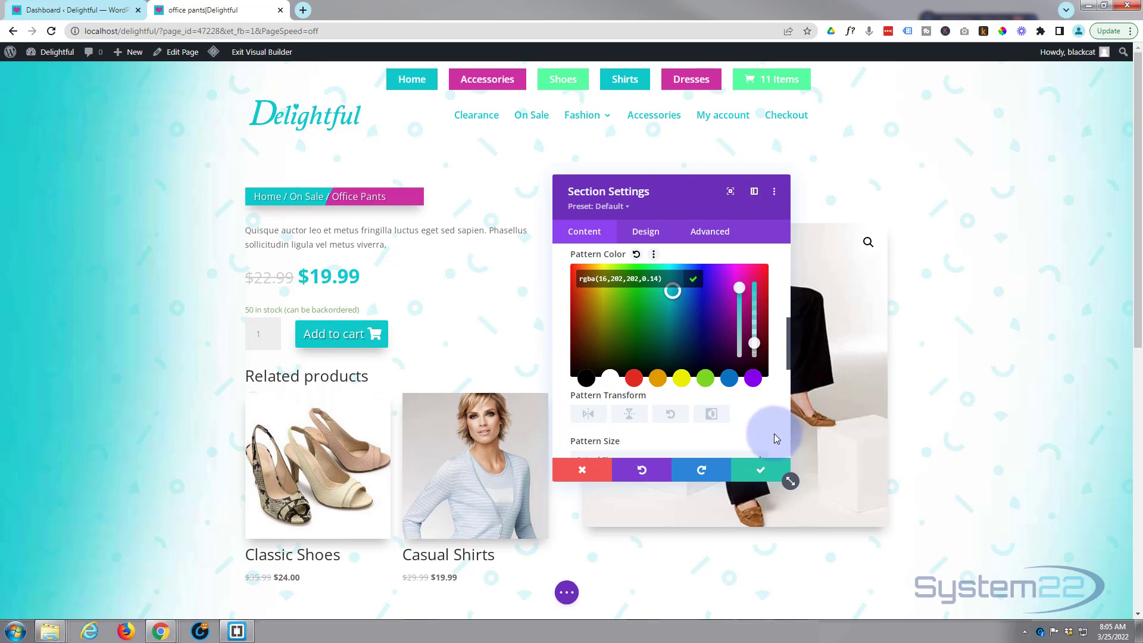
# - Invert the section's Confetti background pattern with the pattern transform option
pyautogui.scroll(-1, 765, 419)
pyautogui.scroll(-2, 762, 413)
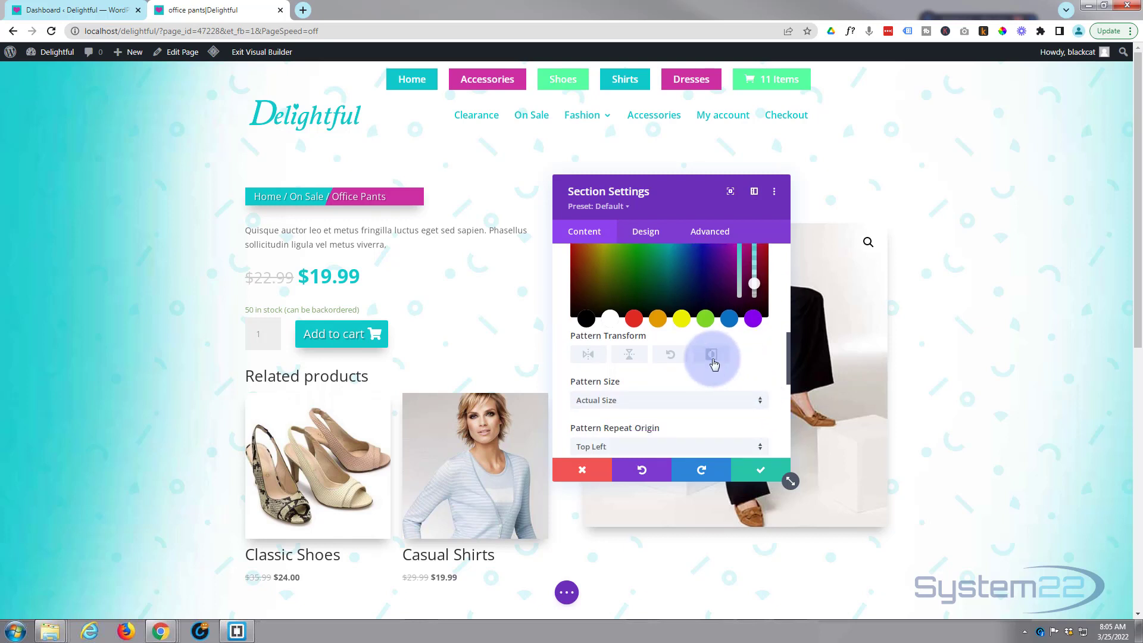
pyautogui.scroll(-1, 714, 361)
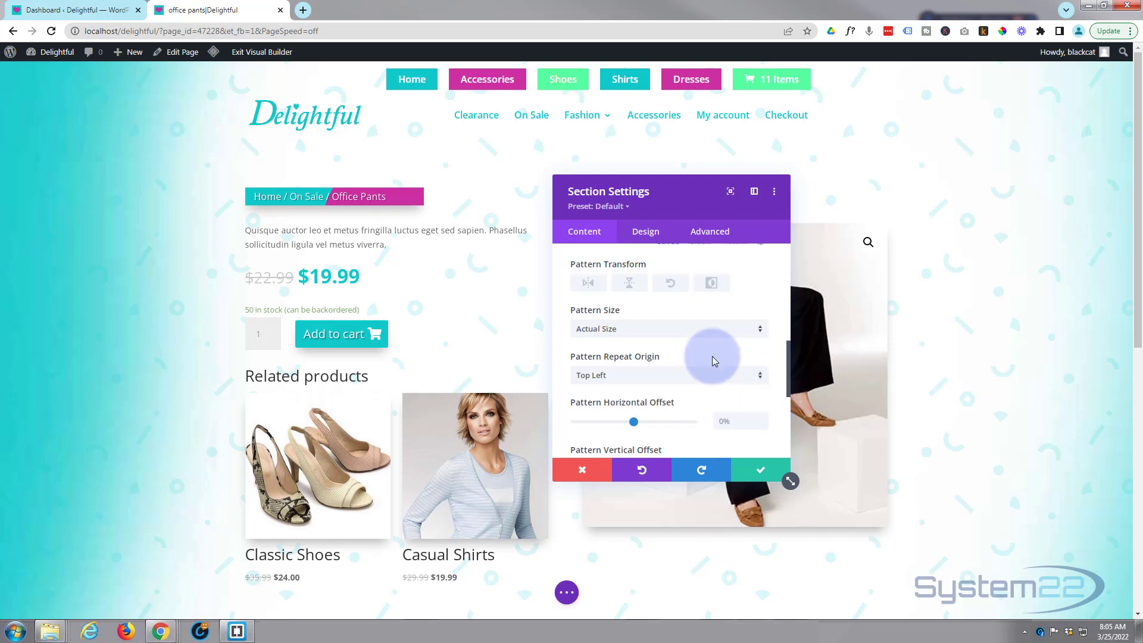
pyautogui.click(711, 284)
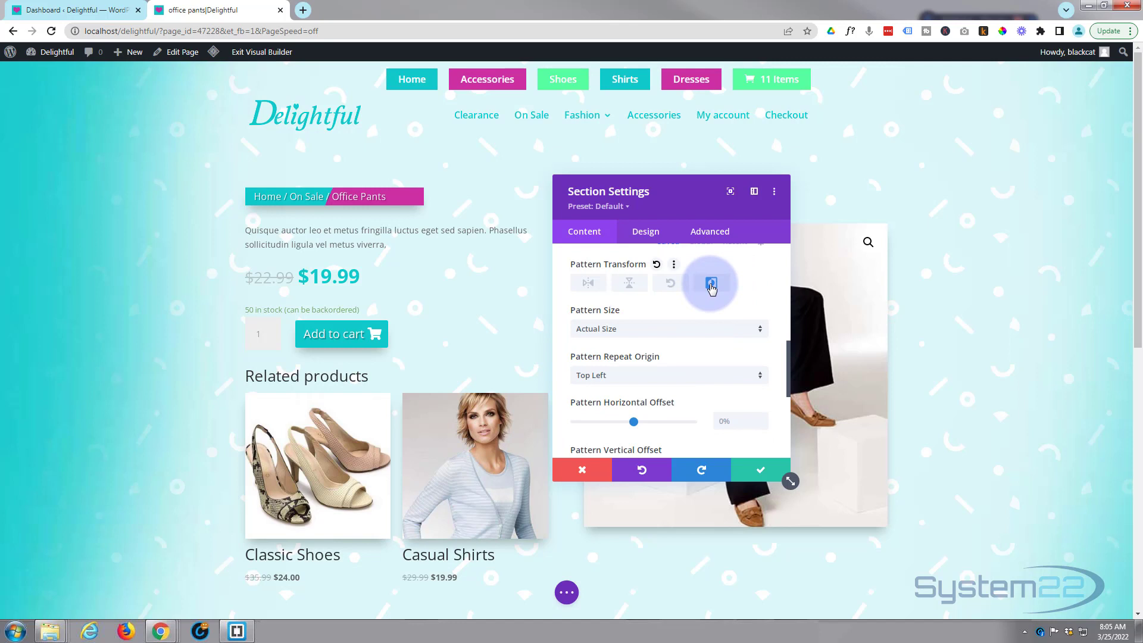
# - Reduce the inverted Confetti pattern's color opacity to 0.08
pyautogui.scroll(4, 712, 312)
pyautogui.click(588, 337)
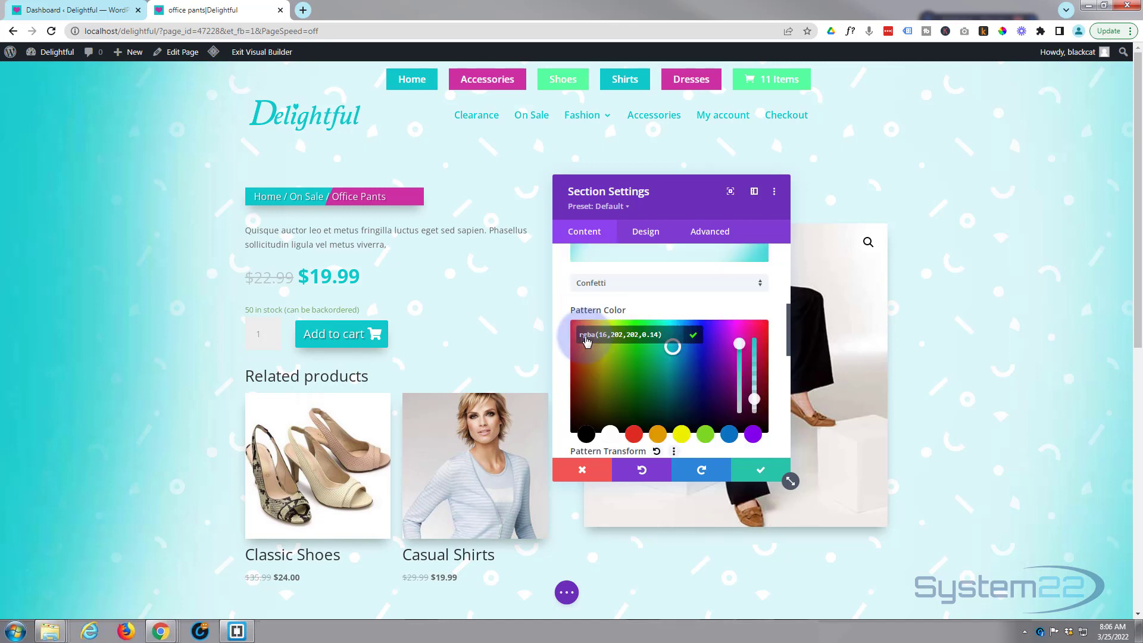
pyautogui.click(754, 397)
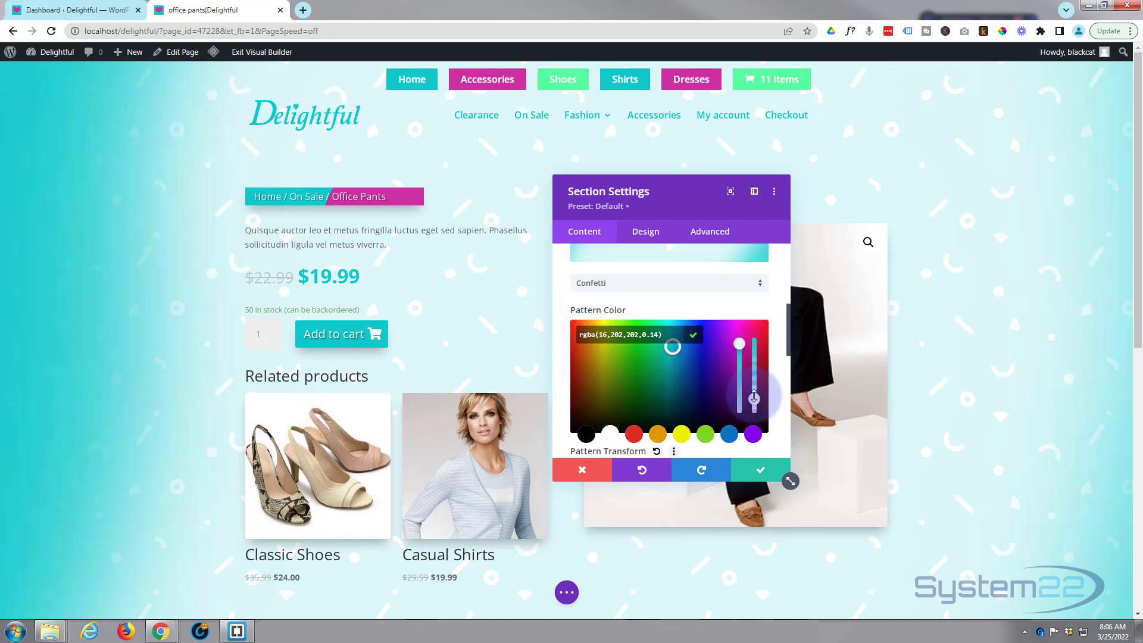
pyautogui.moveTo(754, 397); pyautogui.dragTo(754, 399)
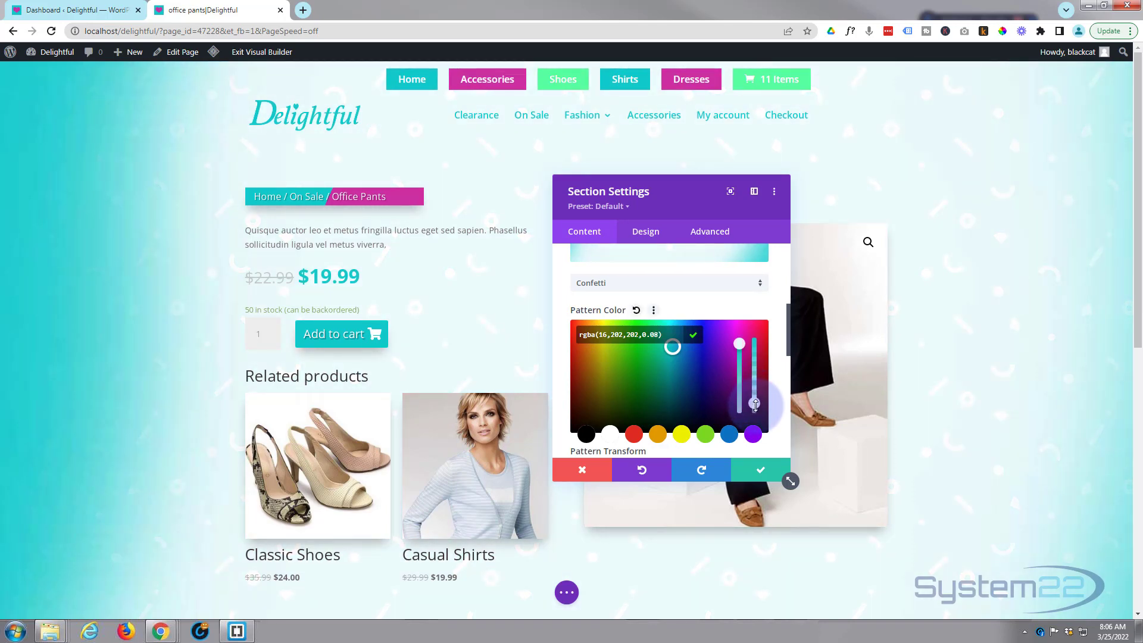
# - Save the section's background pattern settings
pyautogui.click(758, 471)
pyautogui.click(762, 471)
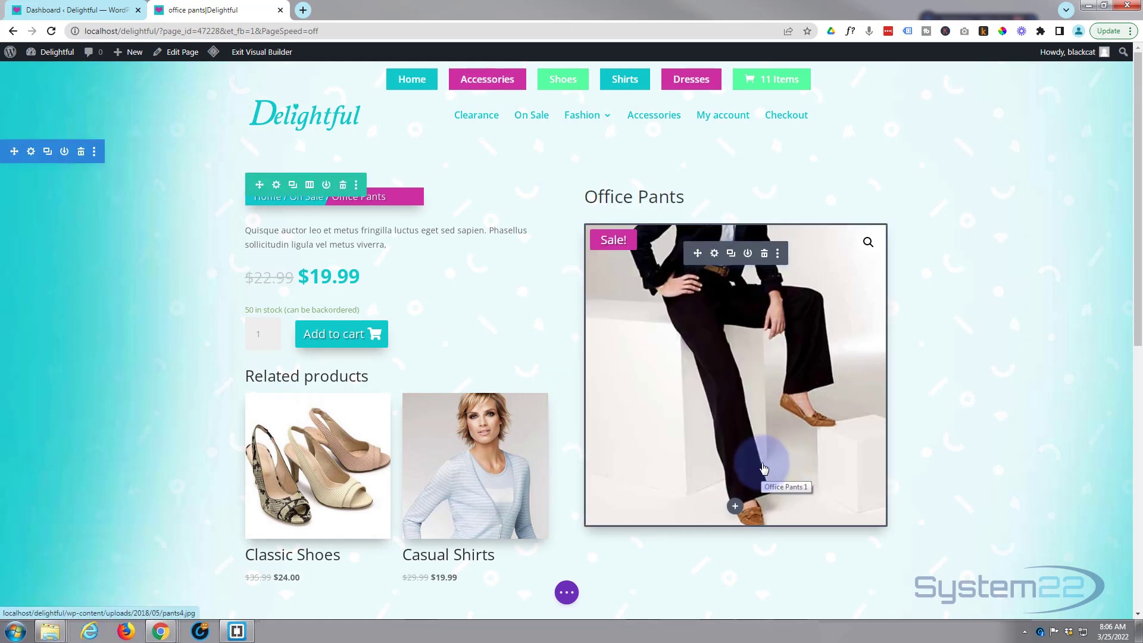
# - Give the Woo Cart Products module a white background color with its opacity lowered to 0.37
pyautogui.scroll(-6, 943, 382)
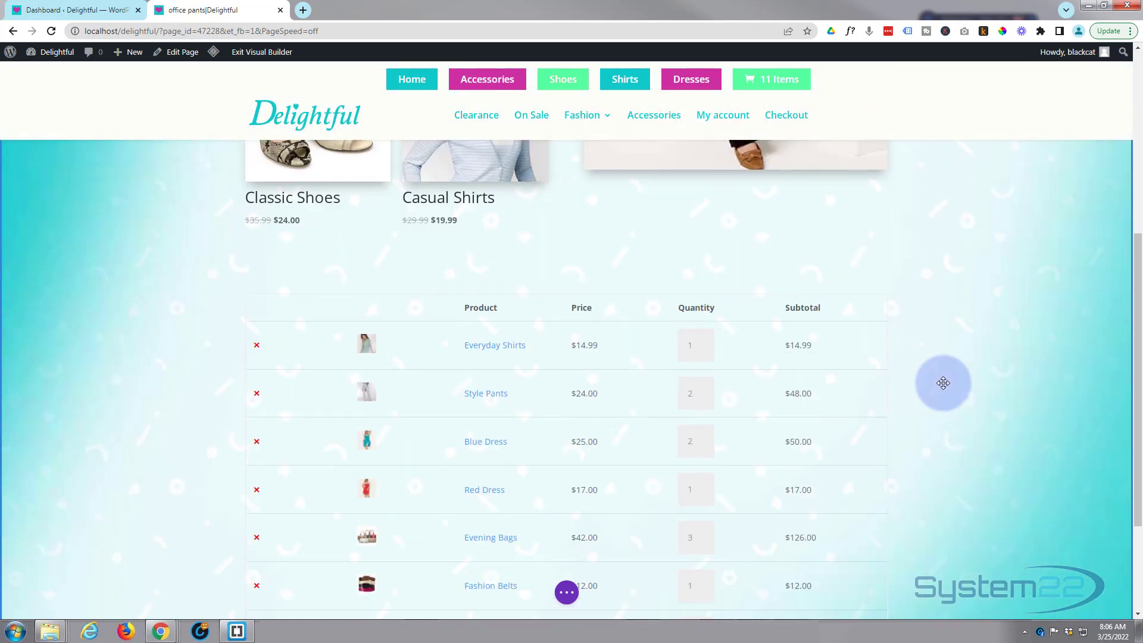
pyautogui.scroll(-1, 943, 383)
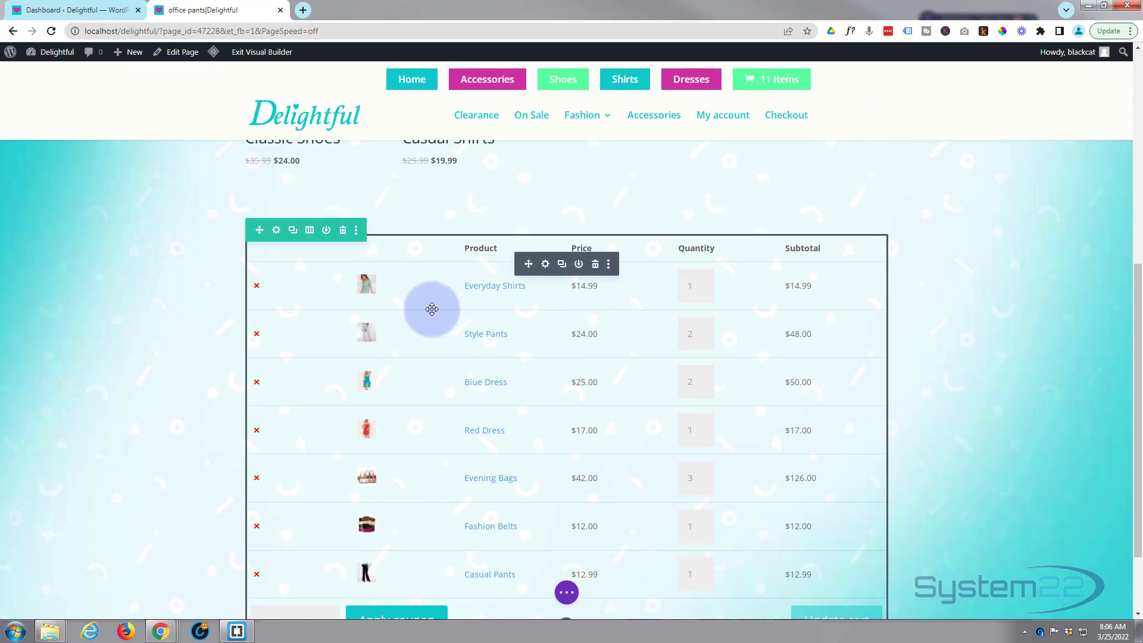
pyautogui.scroll(-1, 432, 309)
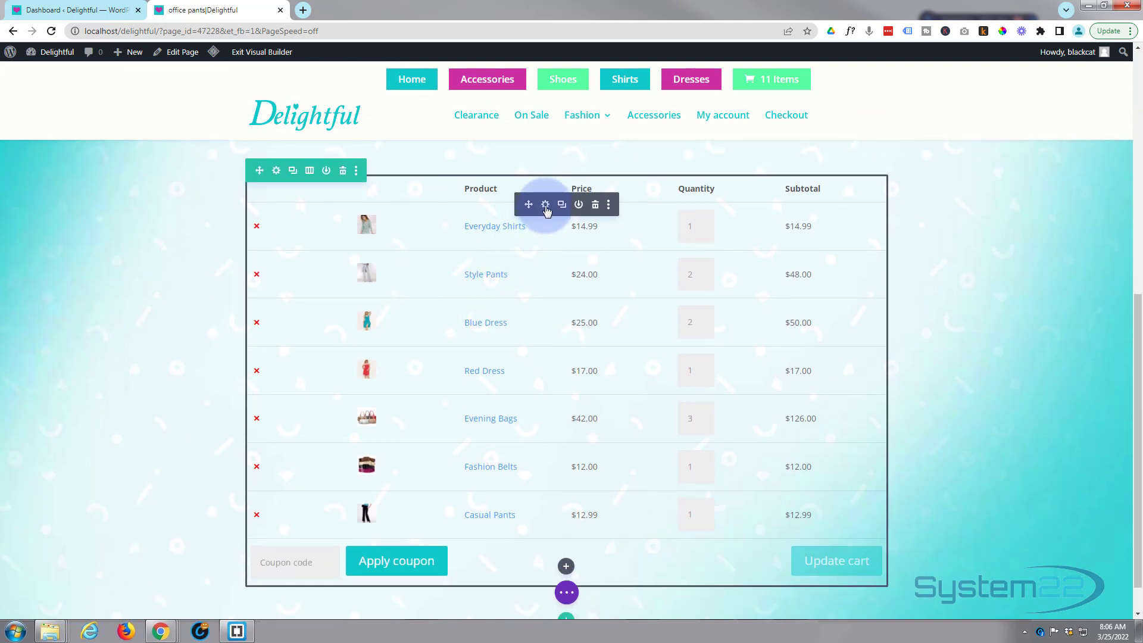
pyautogui.click(545, 205)
pyautogui.click(630, 322)
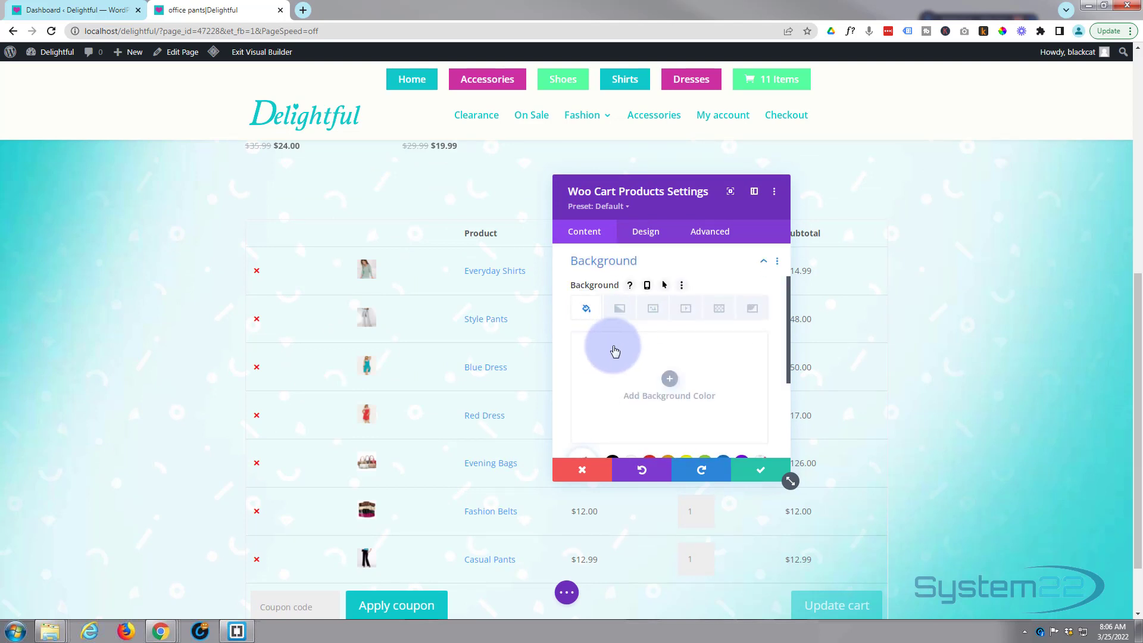
pyautogui.click(613, 354)
pyautogui.click(632, 349)
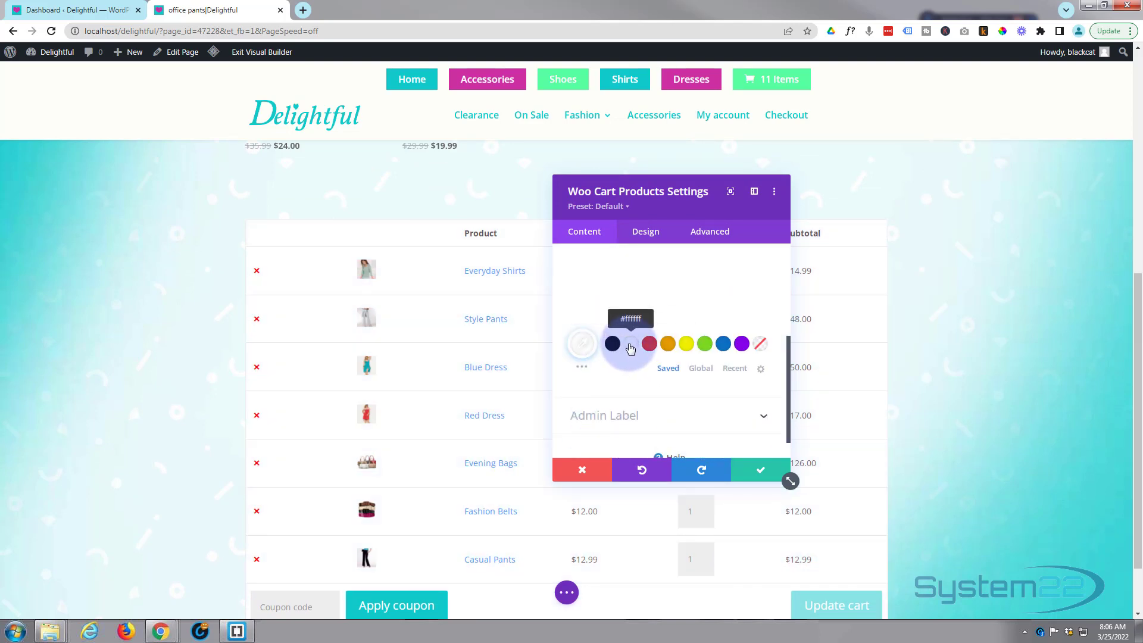
pyautogui.click(583, 344)
pyautogui.scroll(2, 663, 377)
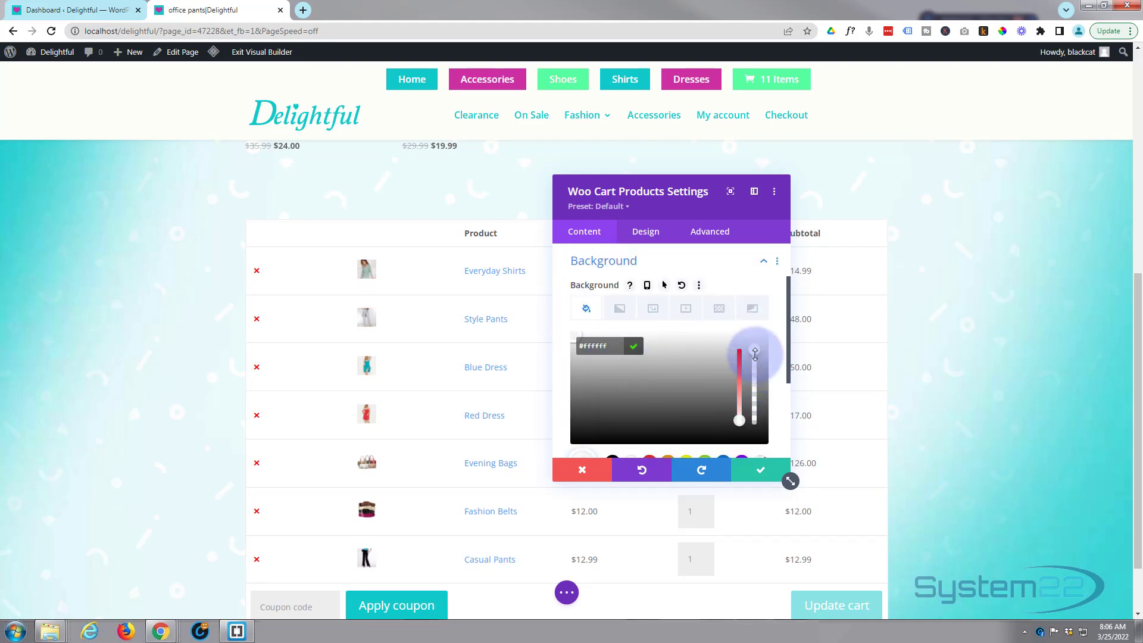
pyautogui.click(755, 391)
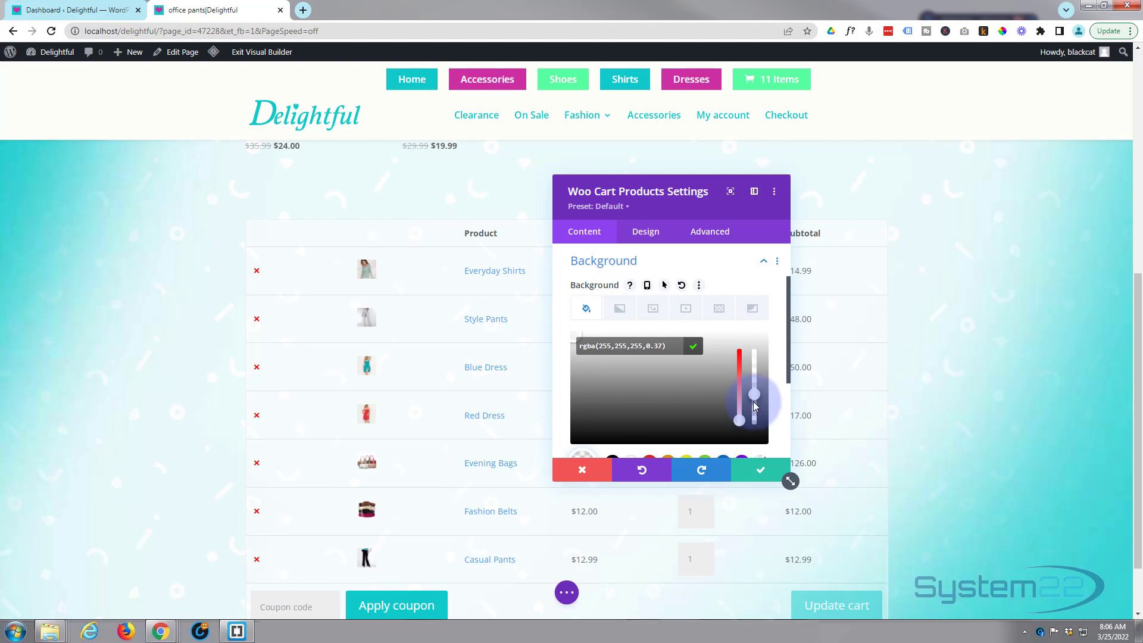
pyautogui.scroll(-2, 636, 413)
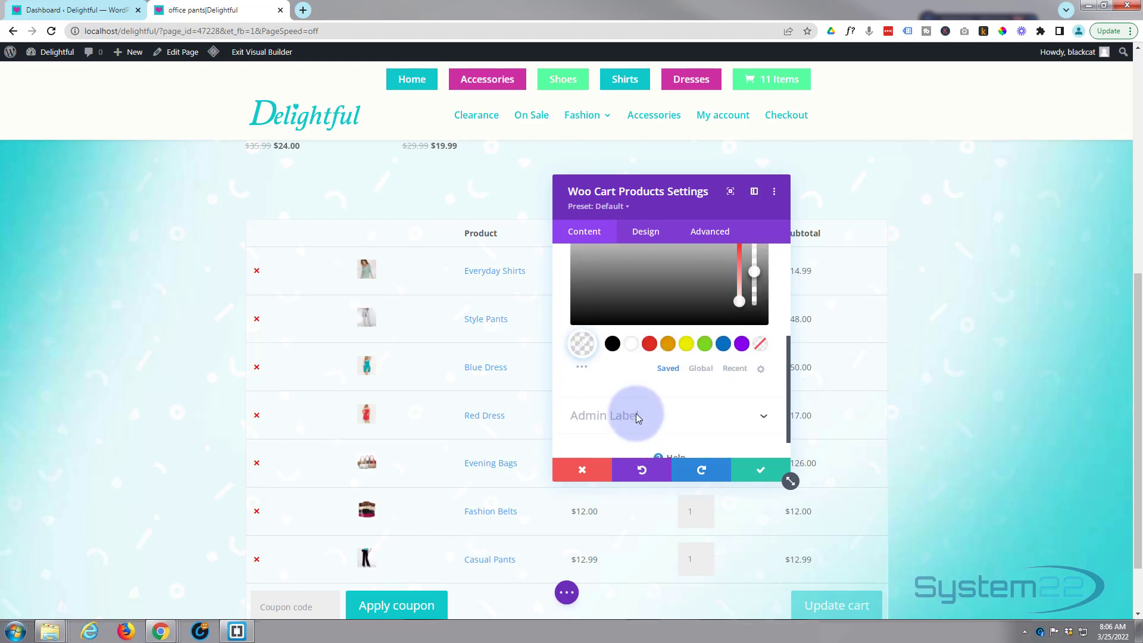
# - Apply the third box shadow preset, with the shadow below the box, to the cart products module and save its settings
pyautogui.click(646, 232)
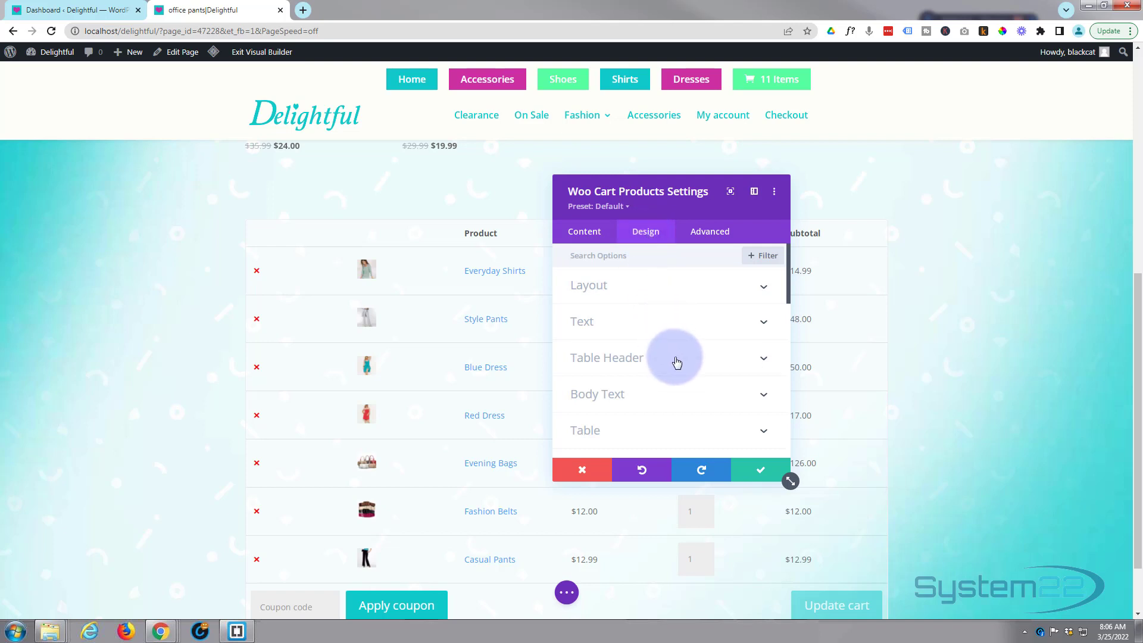
pyautogui.scroll(-2, 677, 361)
pyautogui.scroll(-3, 702, 375)
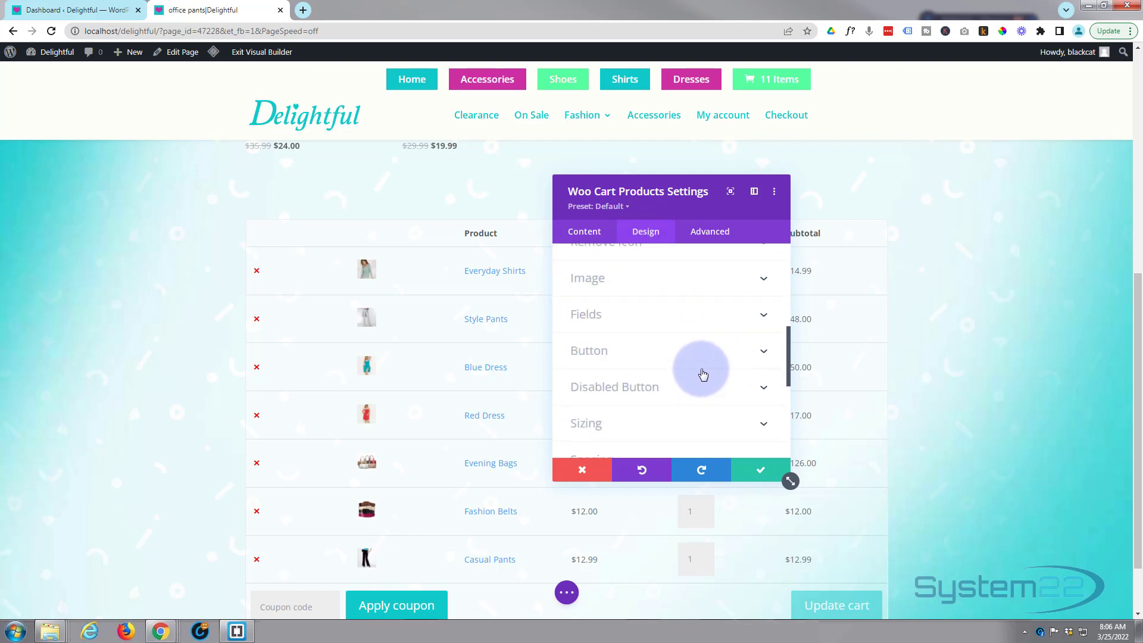
pyautogui.scroll(-3, 703, 374)
pyautogui.click(692, 355)
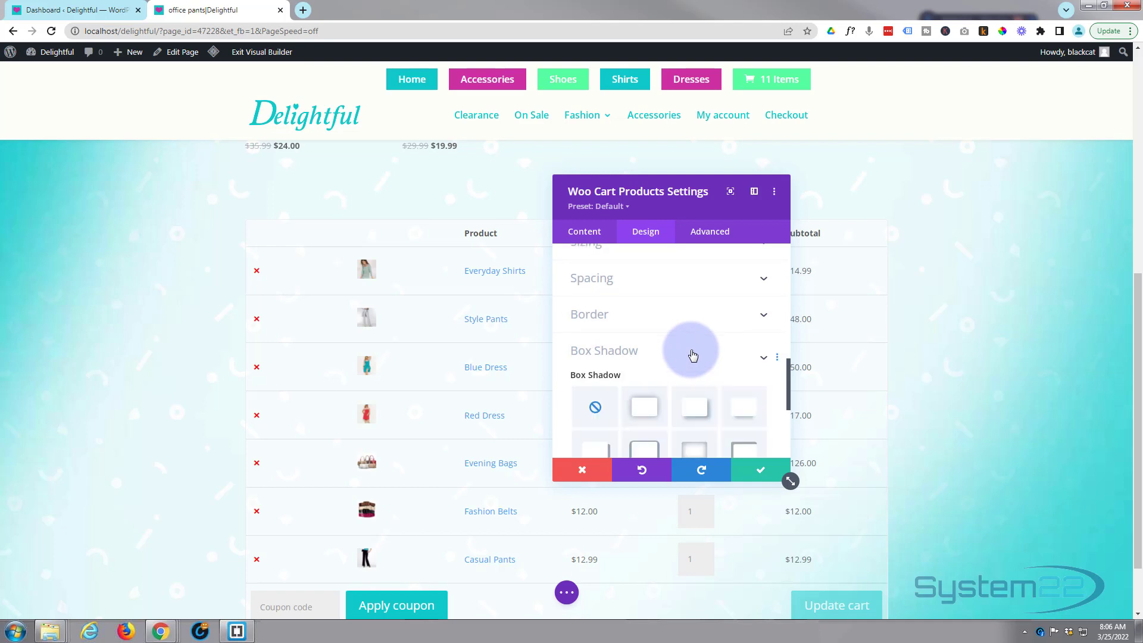
pyautogui.scroll(-2, 705, 352)
pyautogui.click(741, 321)
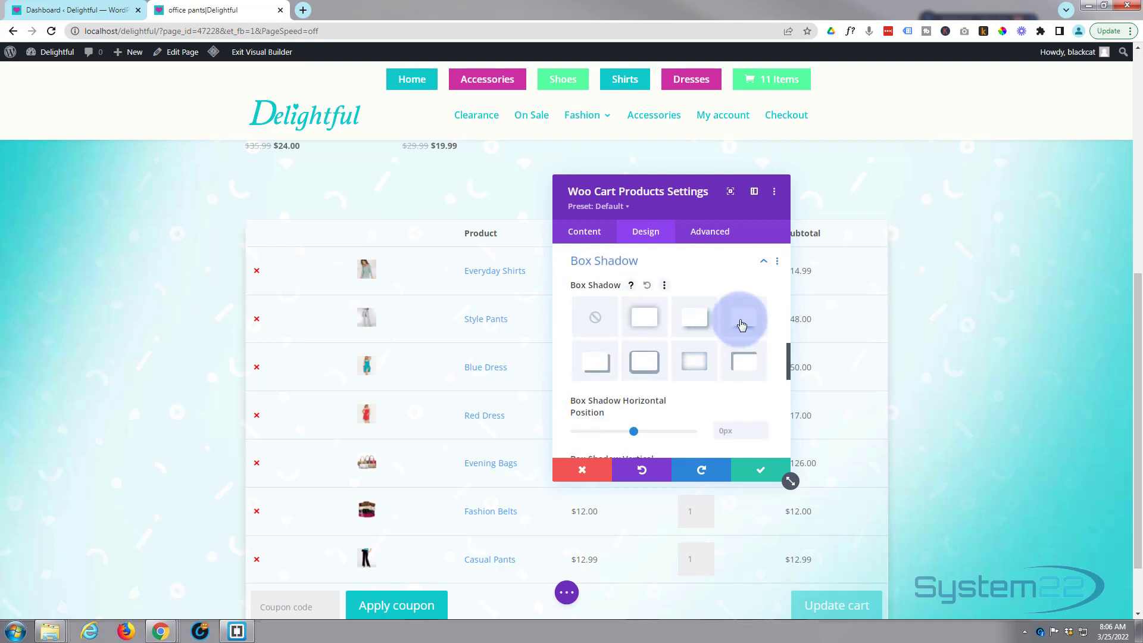
pyautogui.click(760, 473)
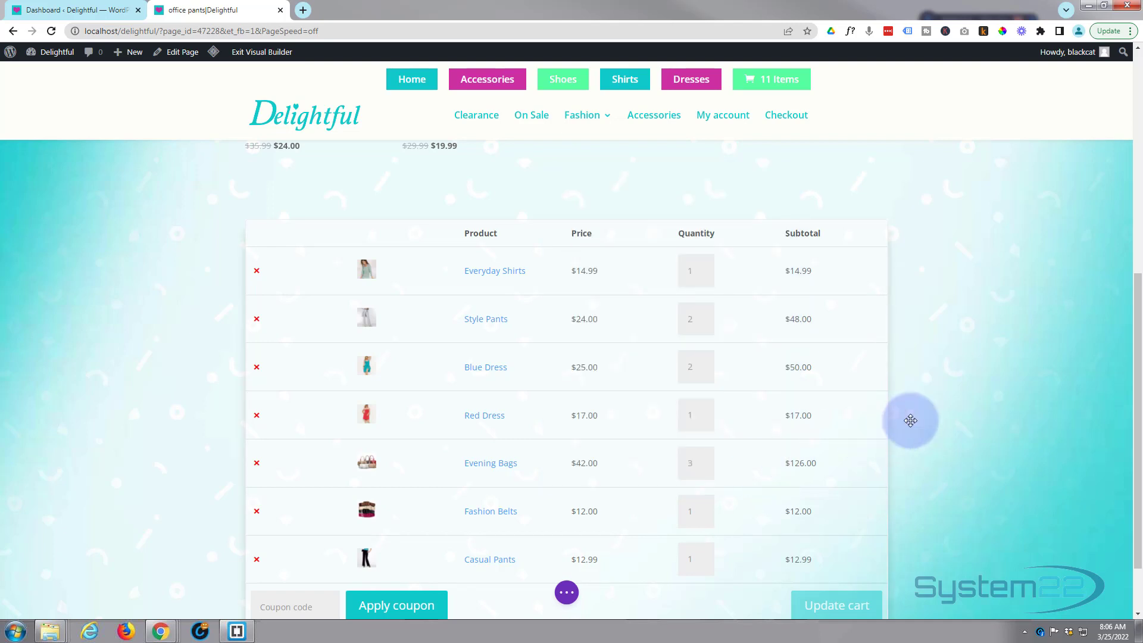
# - Save the whole page to the Divi Library as a layout named "product page"
pyautogui.scroll(-2, 973, 389)
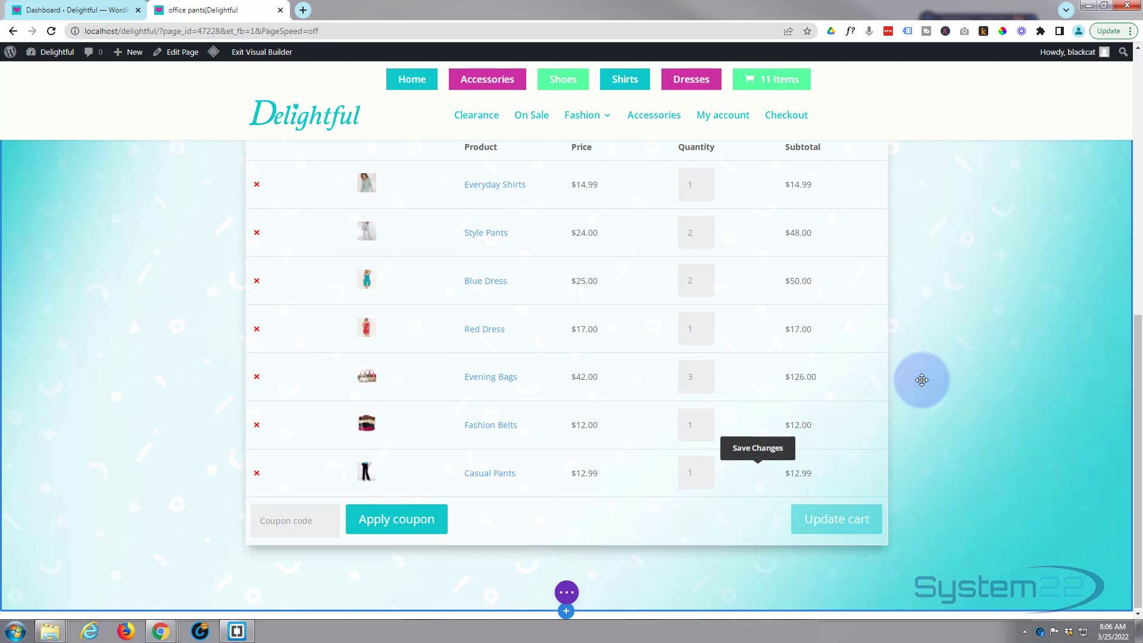
pyautogui.scroll(8, 945, 374)
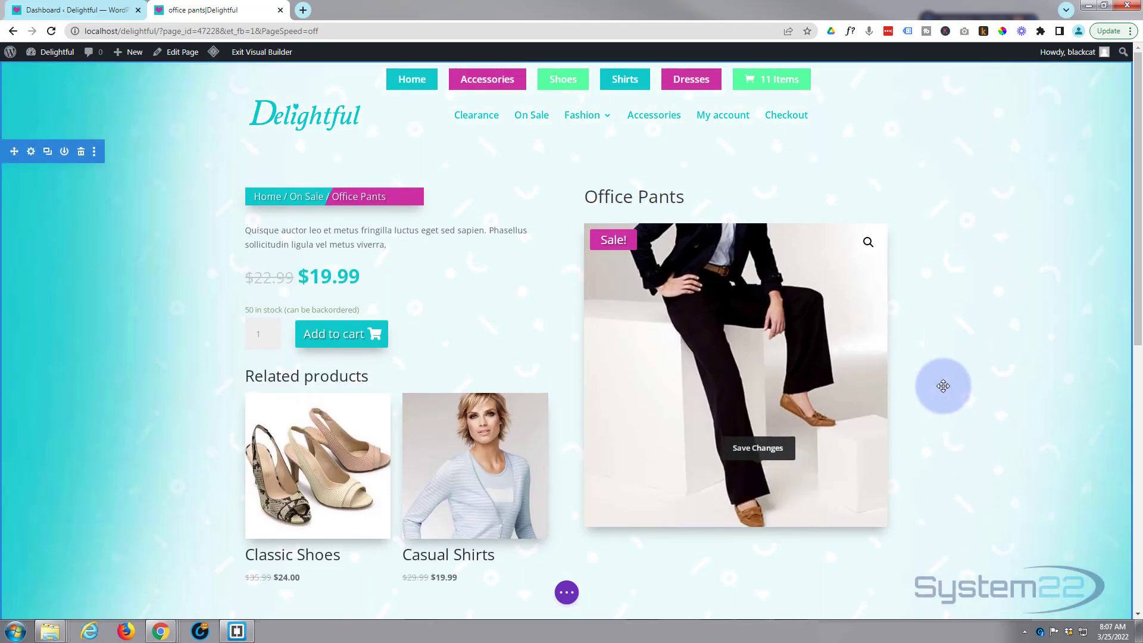
pyautogui.click(566, 593)
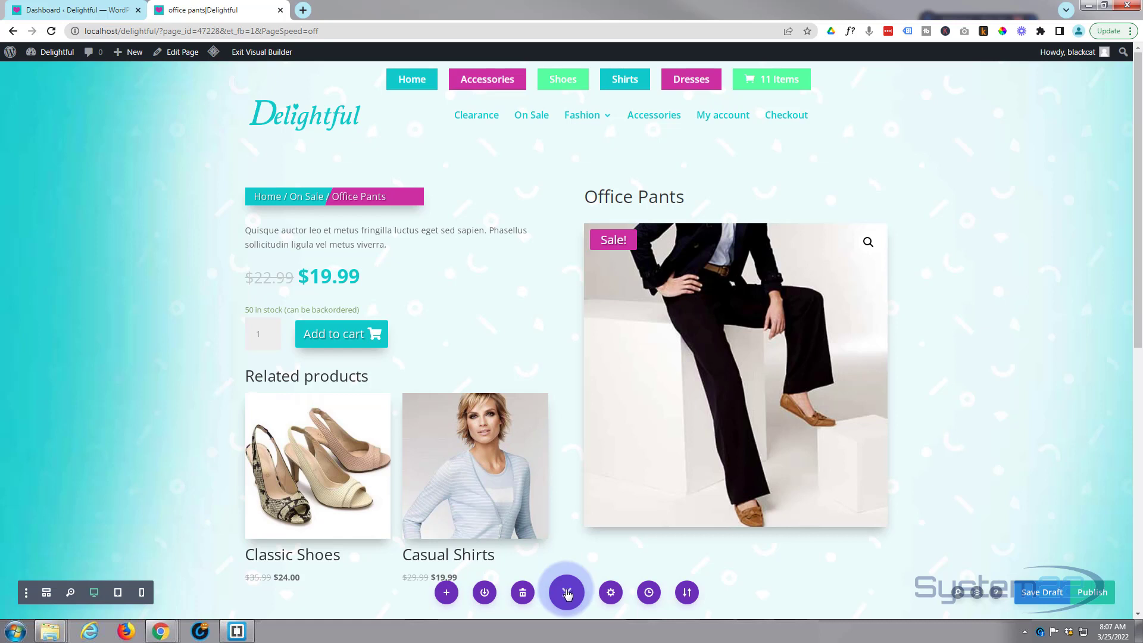
pyautogui.click(485, 593)
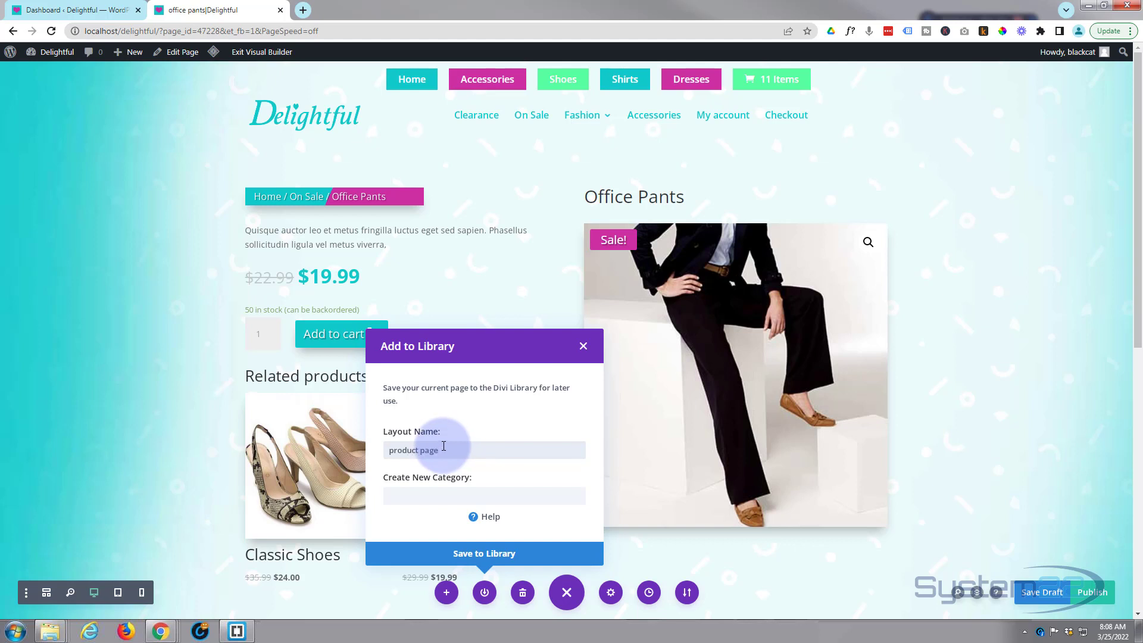
pyautogui.click(509, 555)
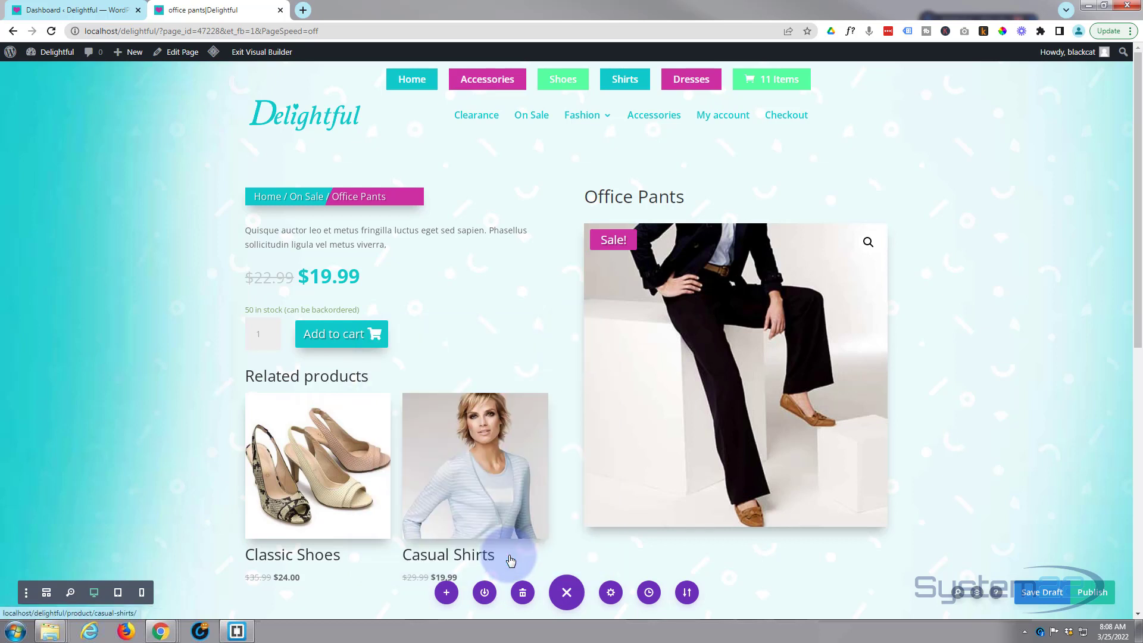
# - Publish the Office Pants page and review it from header to cart table outside the Visual Builder
pyautogui.click(1048, 595)
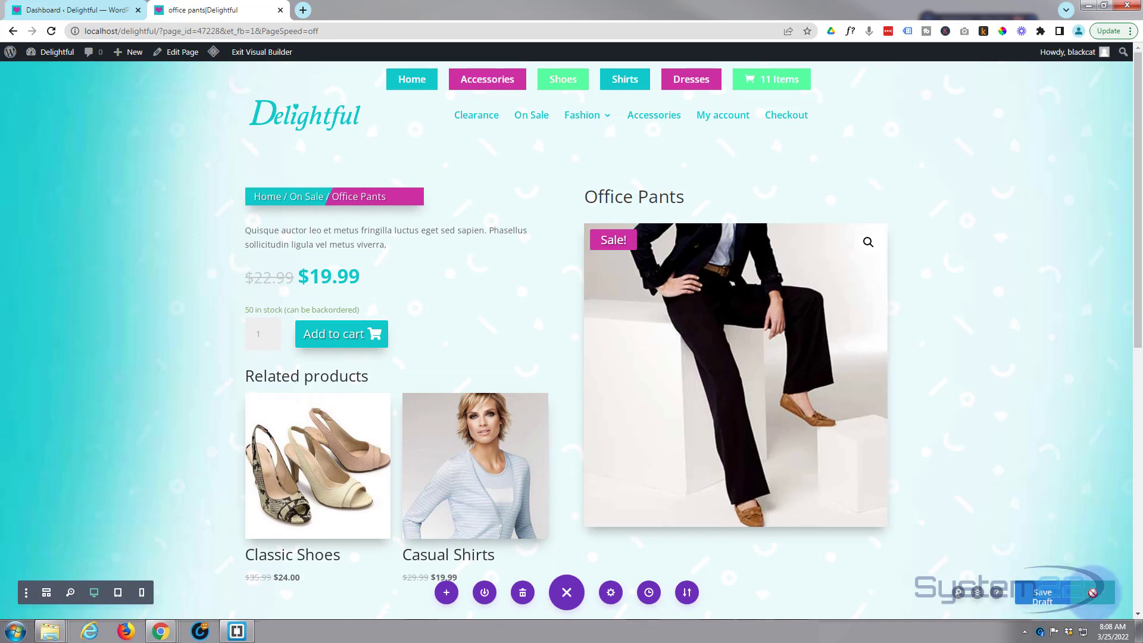
pyautogui.click(260, 55)
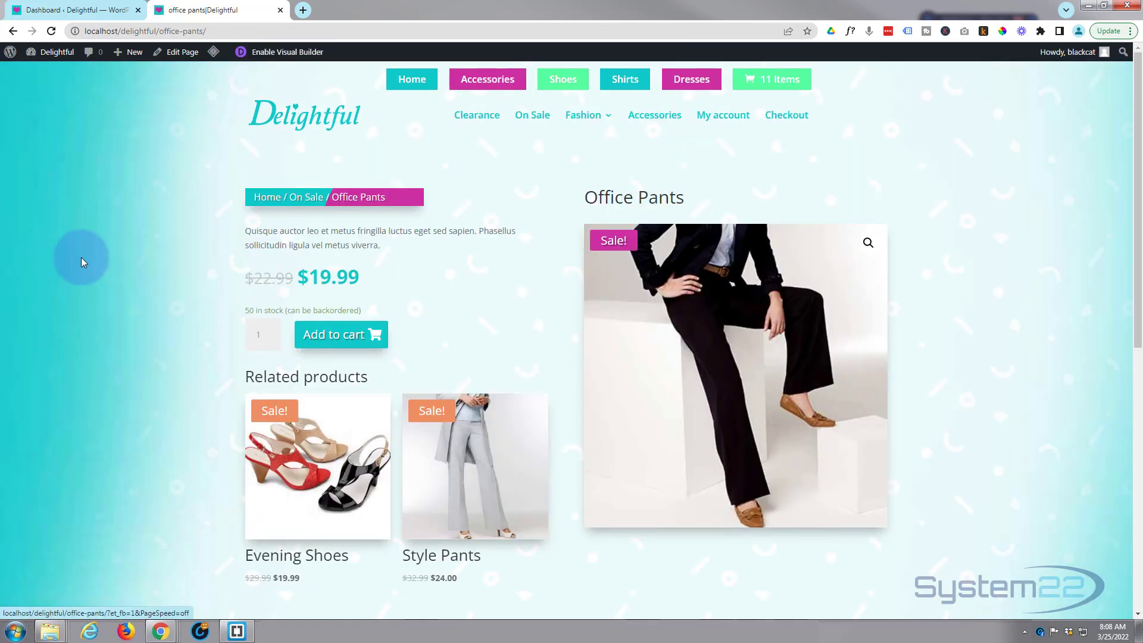
pyautogui.scroll(-4, 119, 219)
pyautogui.scroll(-5, 119, 224)
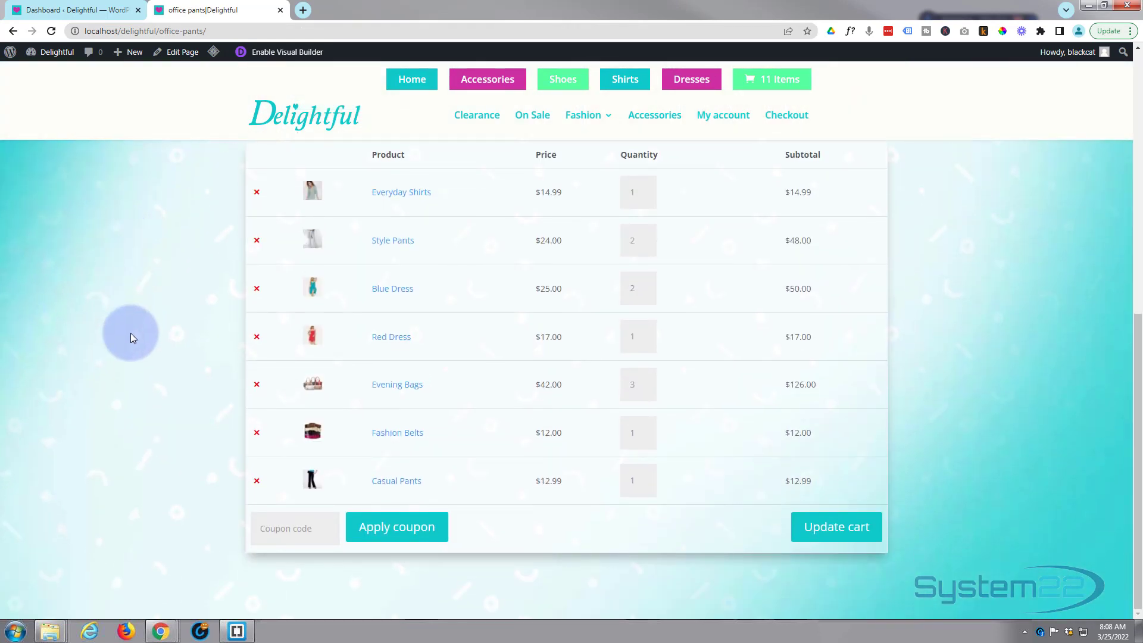
pyautogui.scroll(9, 131, 333)
pyautogui.scroll(1, 132, 334)
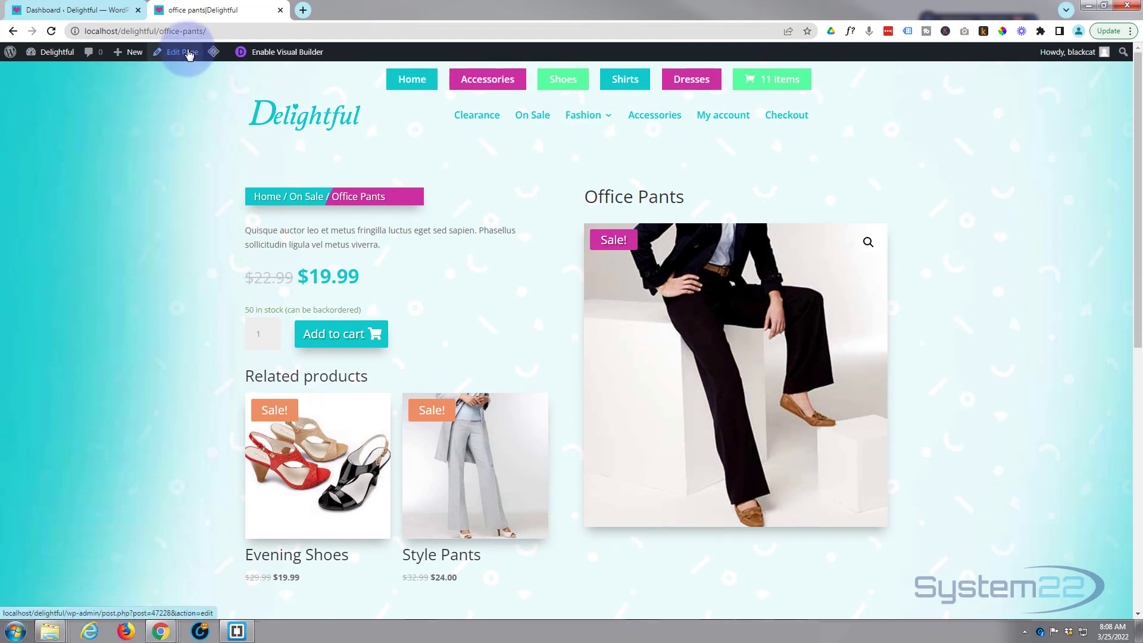
# - Create a new WordPress page titled "shirts"
pyautogui.moveTo(127, 52)
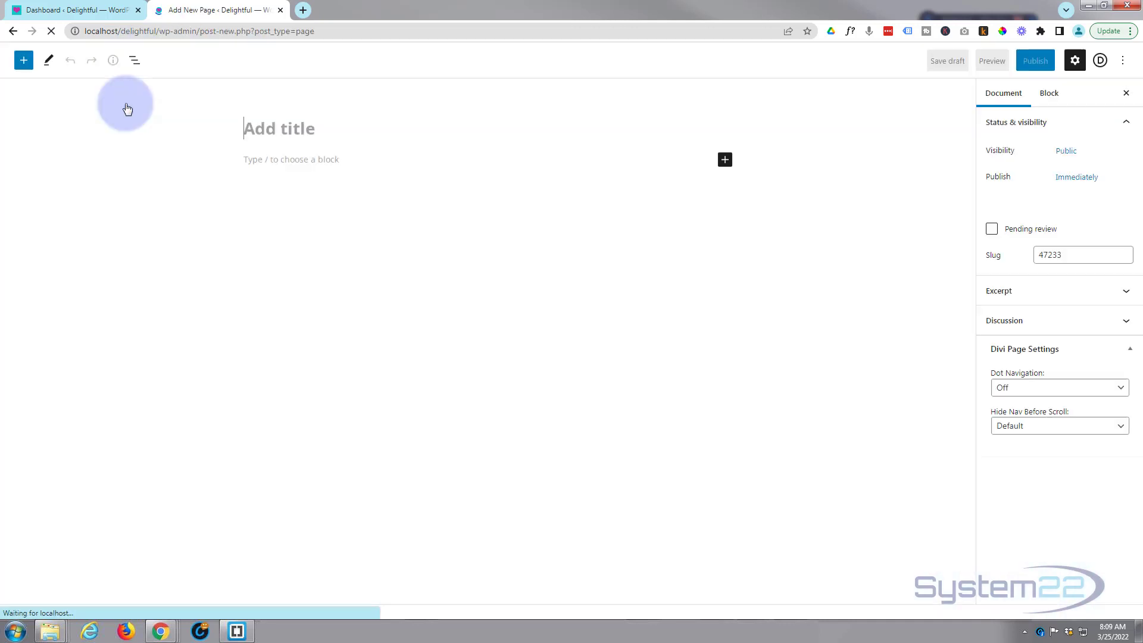
pyautogui.write('shiort')
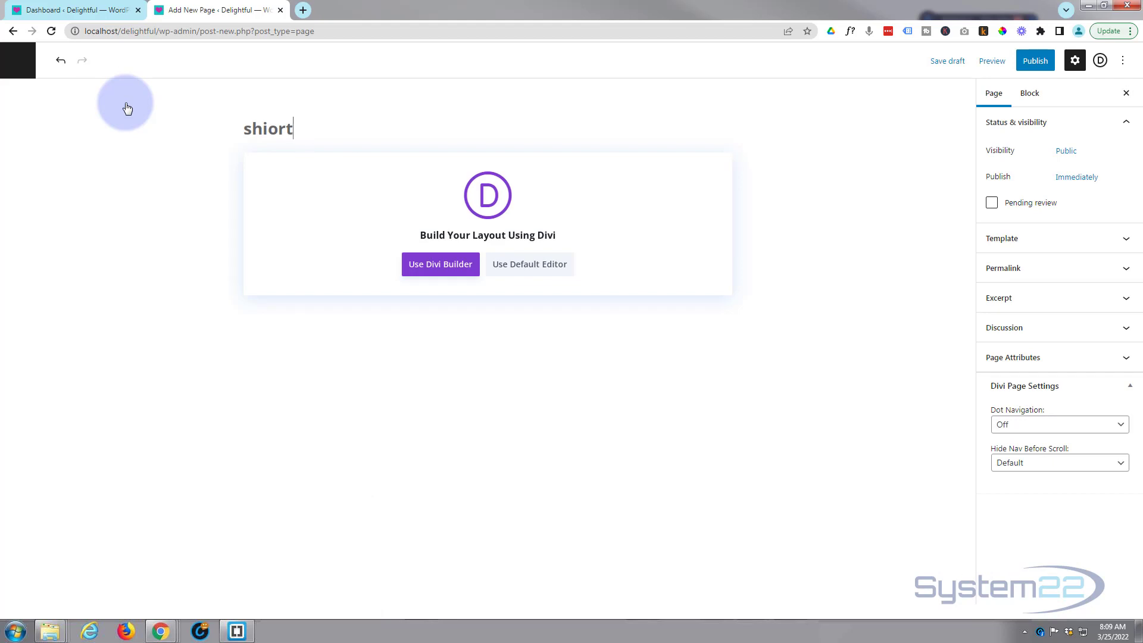
pyautogui.write('s')
pyautogui.press('BackSpace')
pyautogui.press('BackSpace')
pyautogui.press('BackSpace')
pyautogui.press('BackSpace')
pyautogui.write('rts')
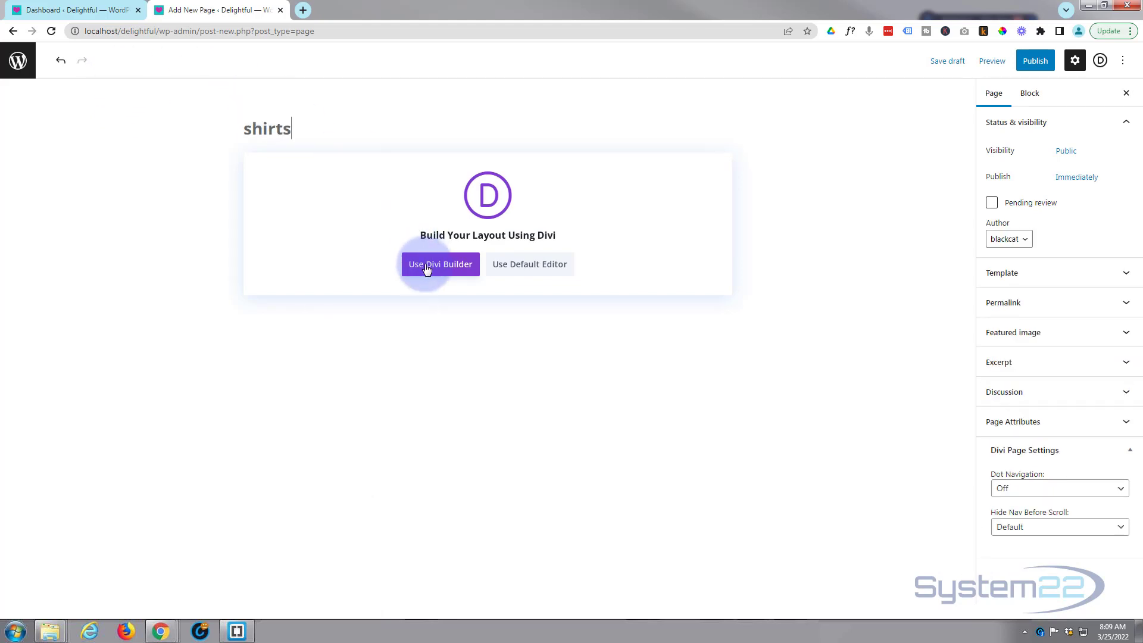
# - Open the shirts page in the Divi Builder, starting from scratch without inserting a row
pyautogui.click(427, 268)
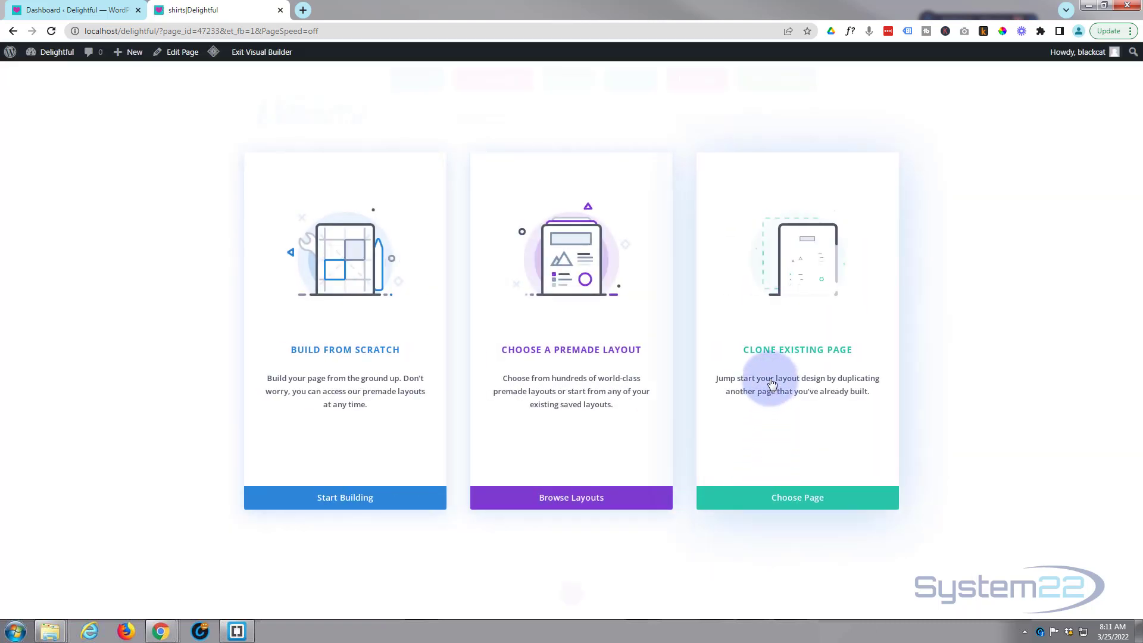
pyautogui.click(350, 504)
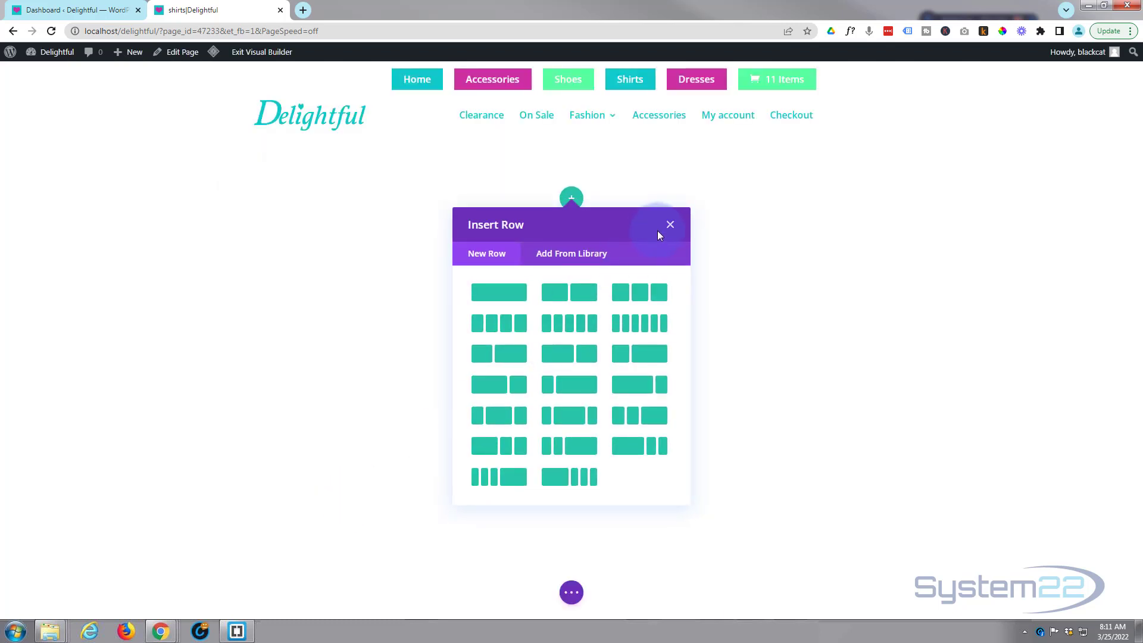
pyautogui.click(670, 228)
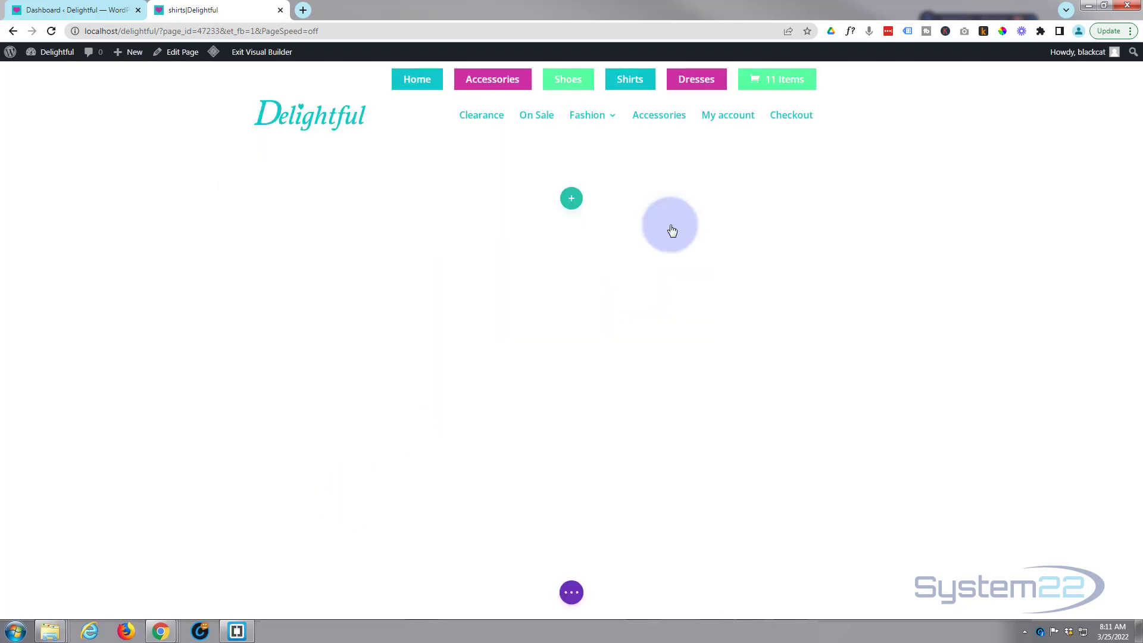
# - Load the saved "product page" layout from the Divi Library into the shirts page
pyautogui.click(571, 592)
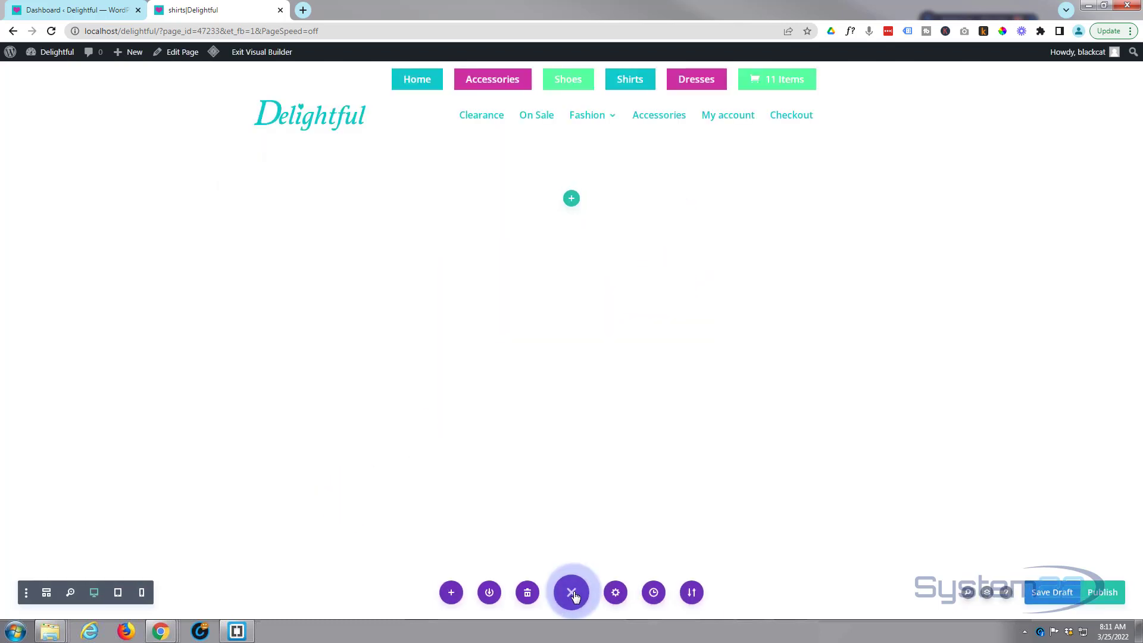
pyautogui.click(451, 593)
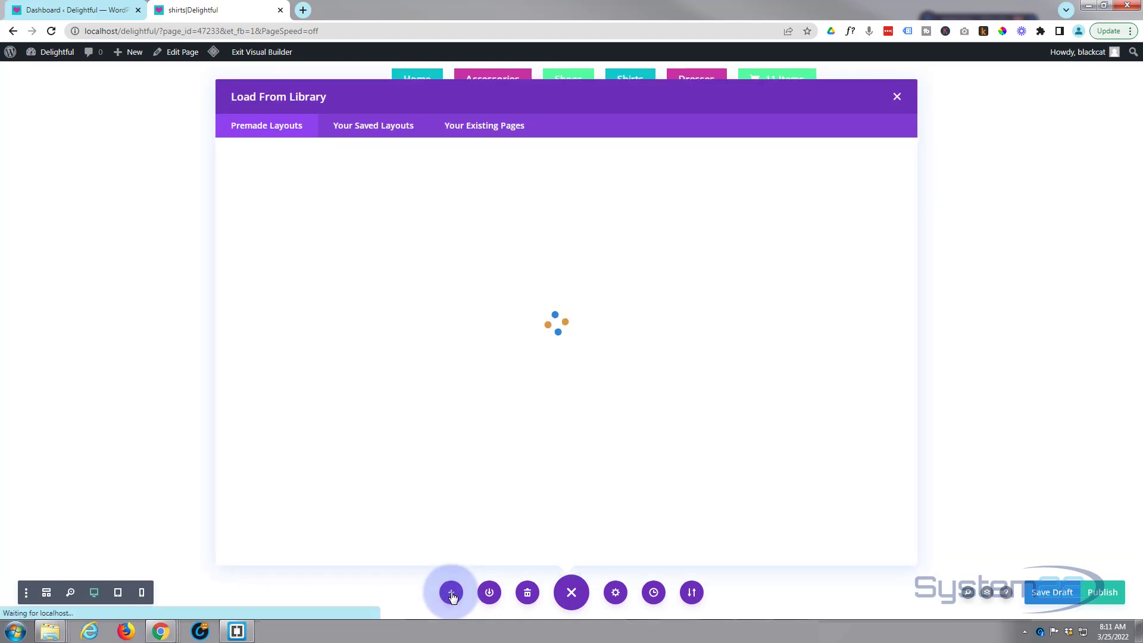
pyautogui.click(390, 126)
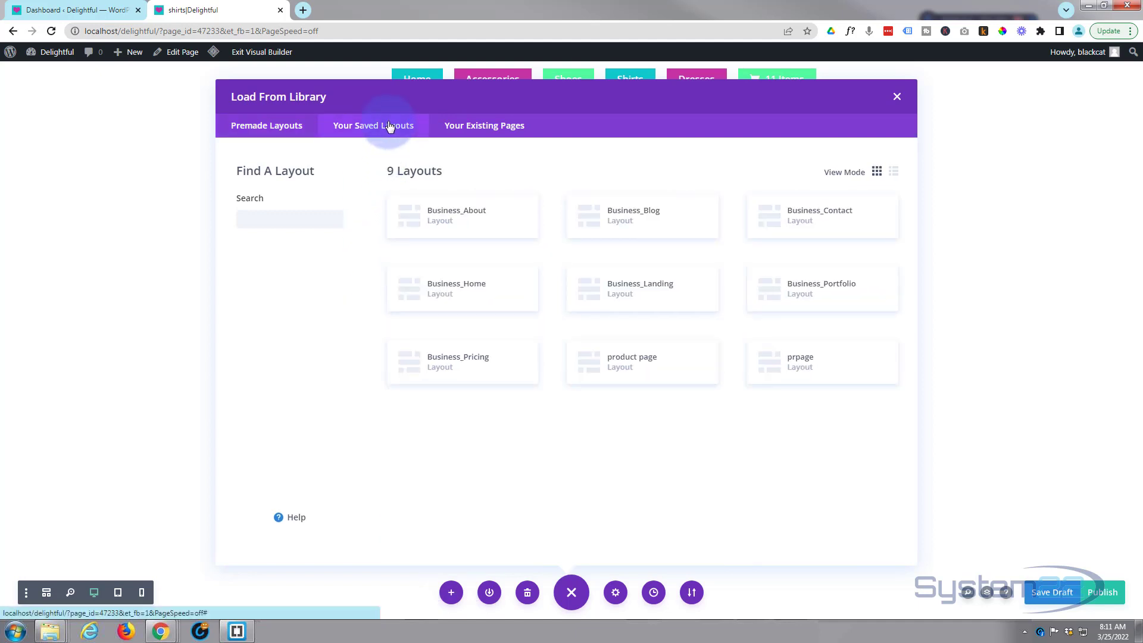
pyautogui.click(660, 367)
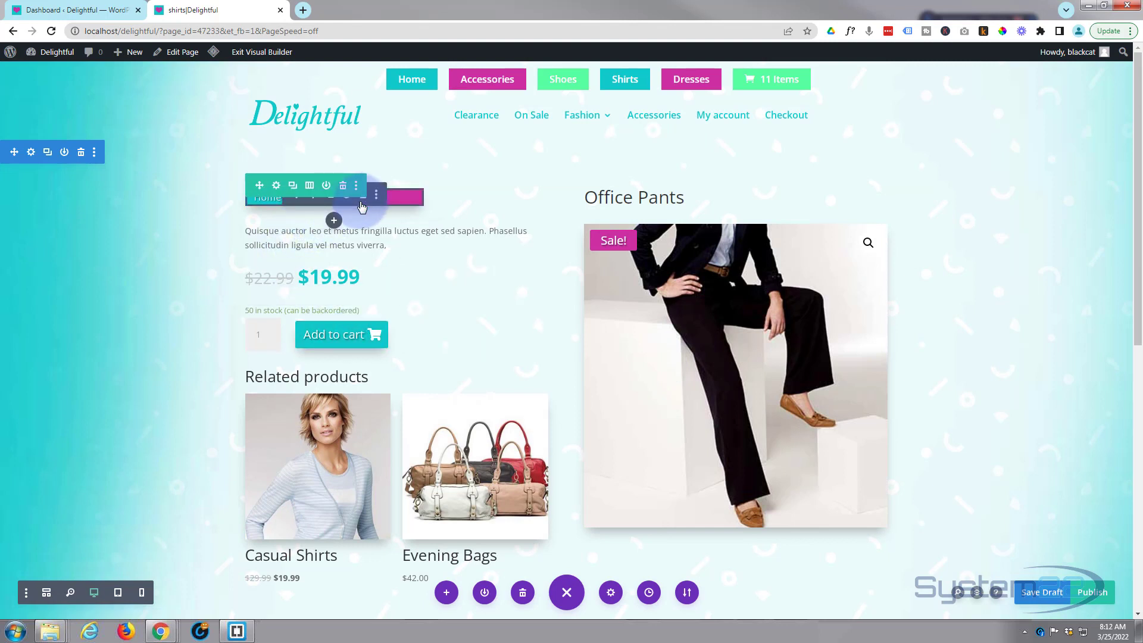
# - Switch the builder to wireframe view and set the Woo Breadcrumbs module's product to Casual Shirts
pyautogui.click(46, 592)
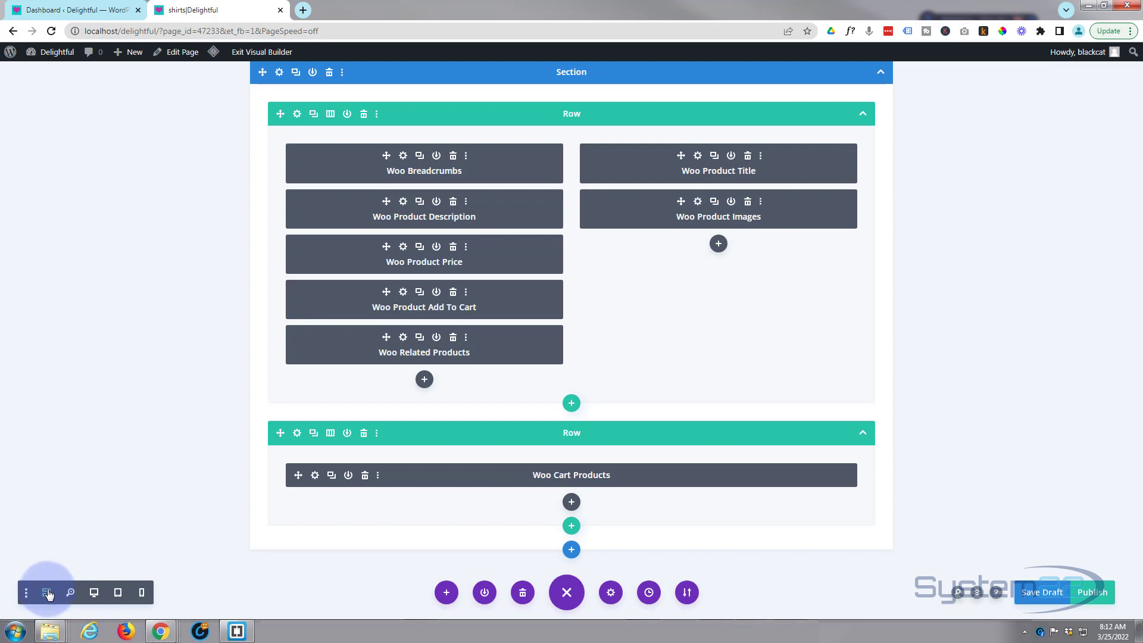
pyautogui.click(403, 156)
pyautogui.click(652, 331)
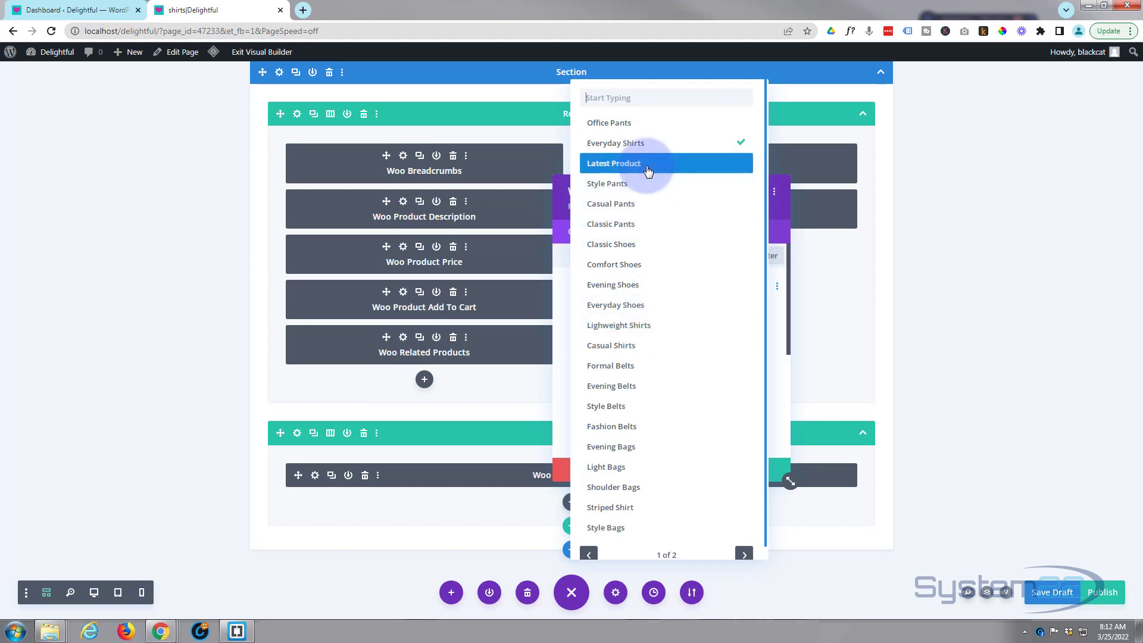
pyautogui.click(632, 346)
pyautogui.click(757, 470)
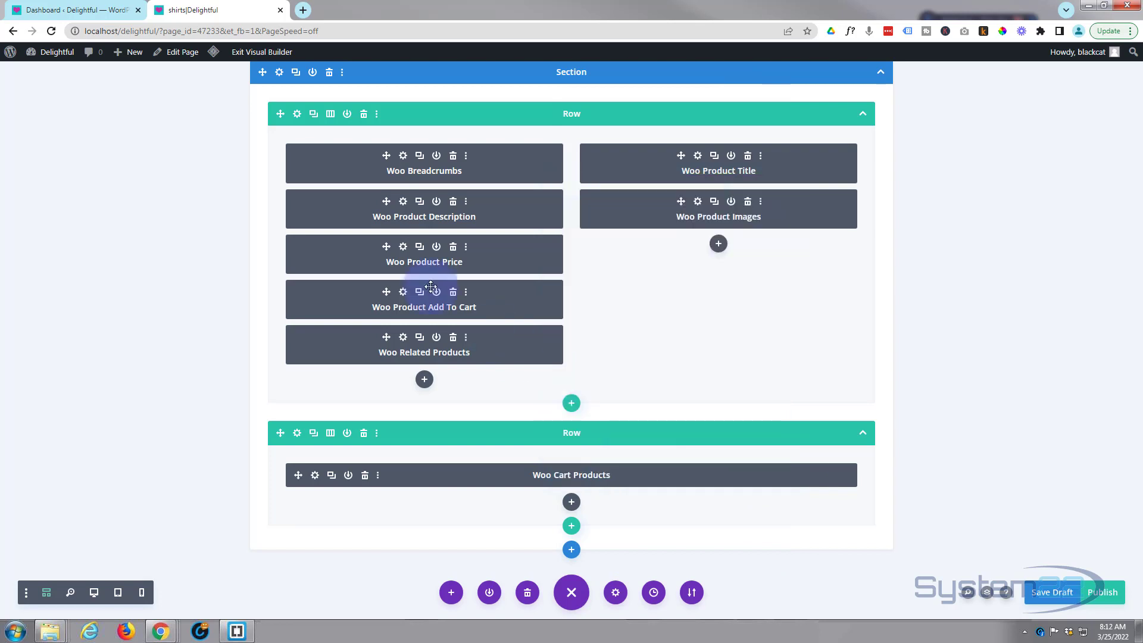
# - Set the Woo Product Description module's product to Casual Shirts
pyautogui.click(398, 221)
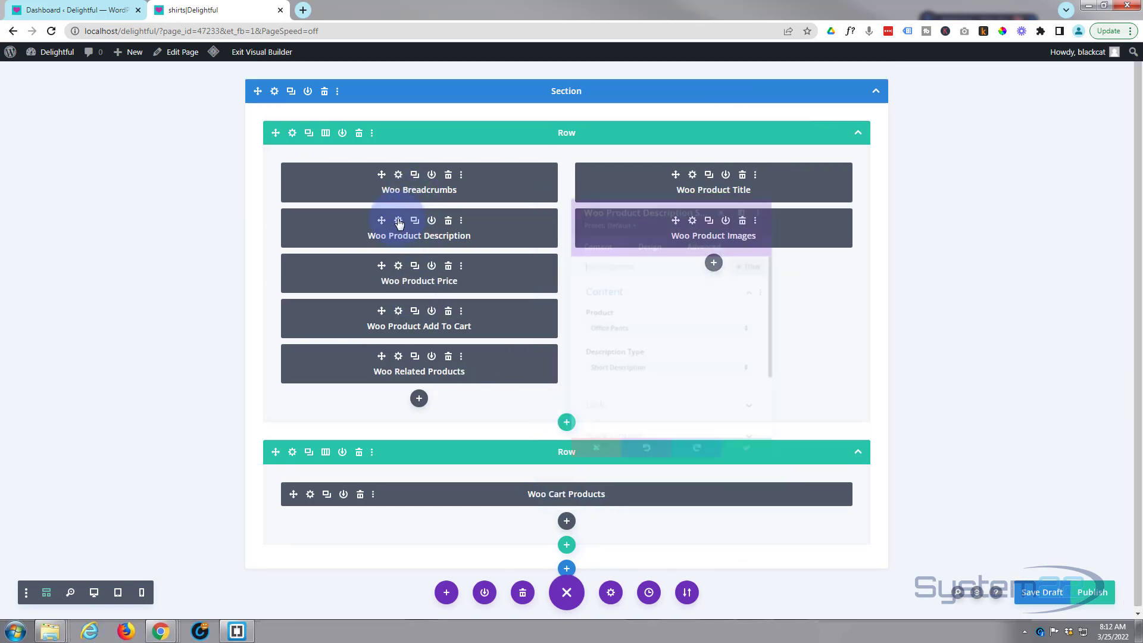
pyautogui.click(660, 335)
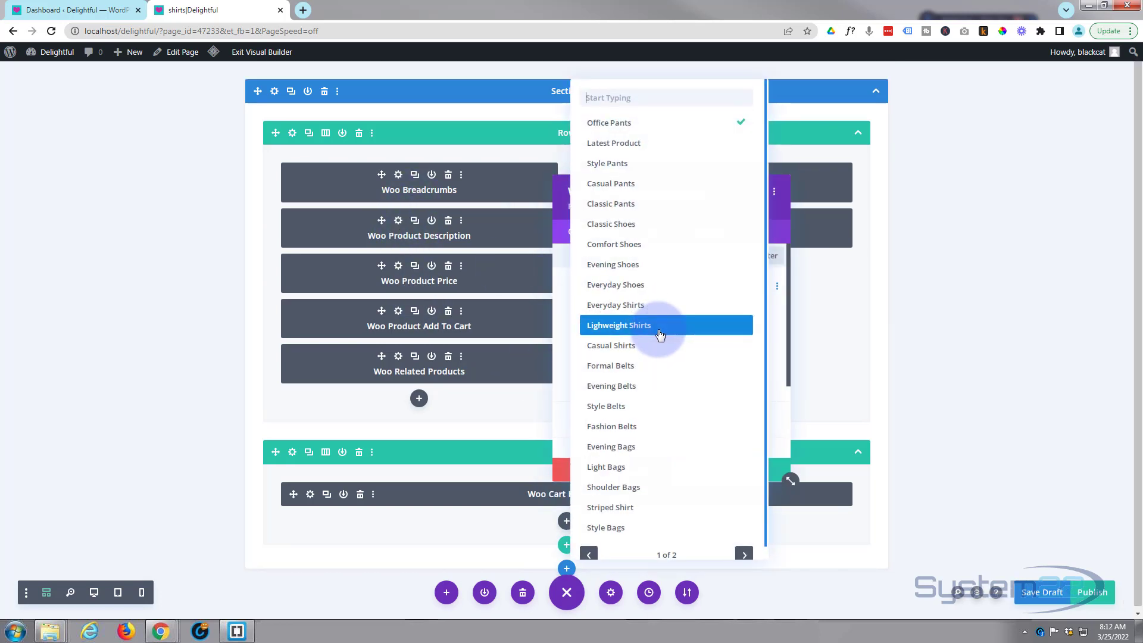
pyautogui.click(638, 350)
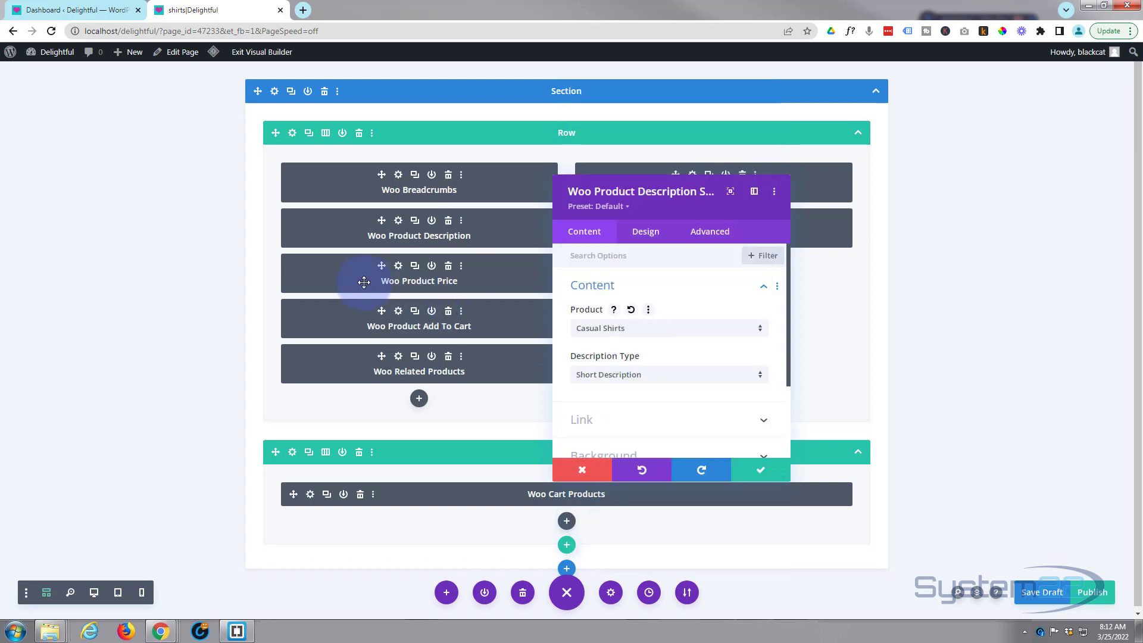
pyautogui.click(467, 344)
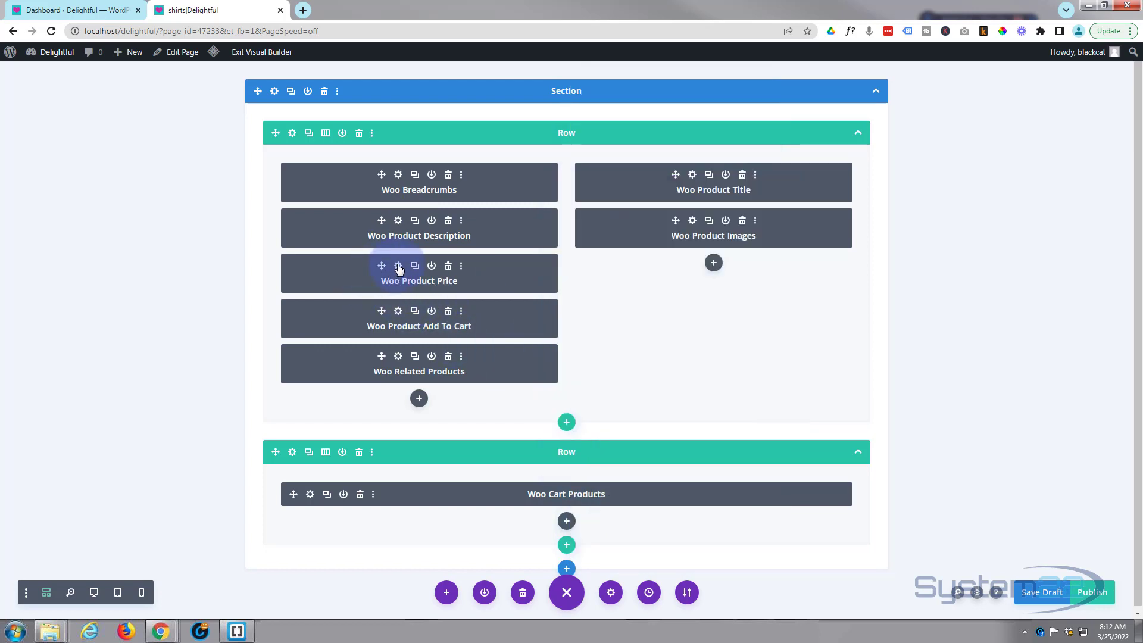
# - Set the Woo Product Price module's product to Casual Shirts and save the module
pyautogui.click(398, 266)
pyautogui.click(638, 325)
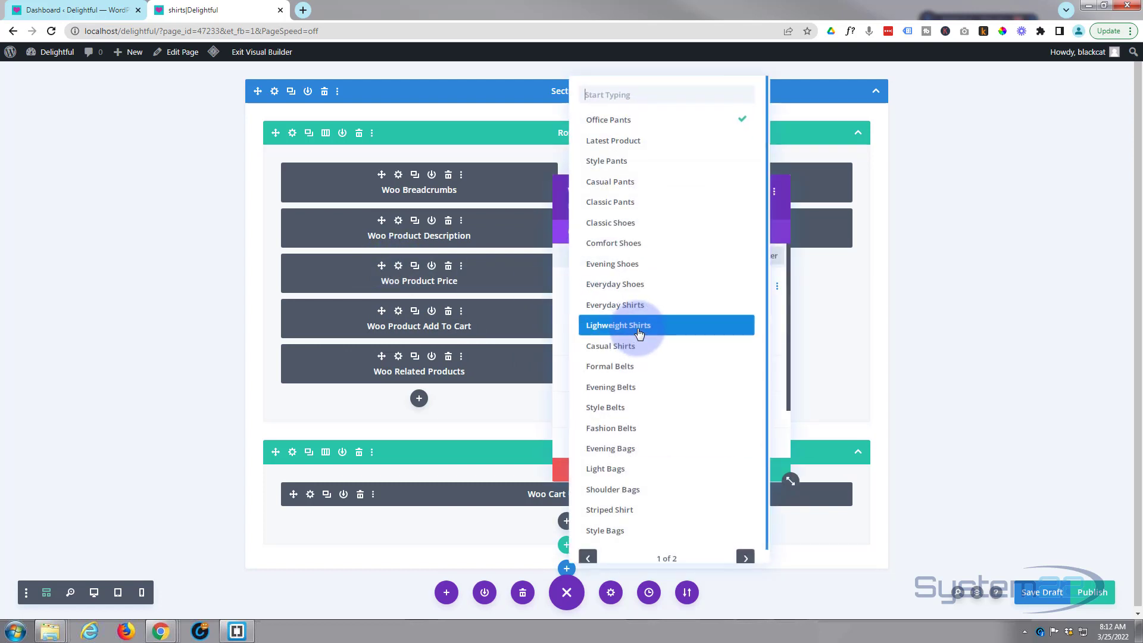
pyautogui.click(637, 346)
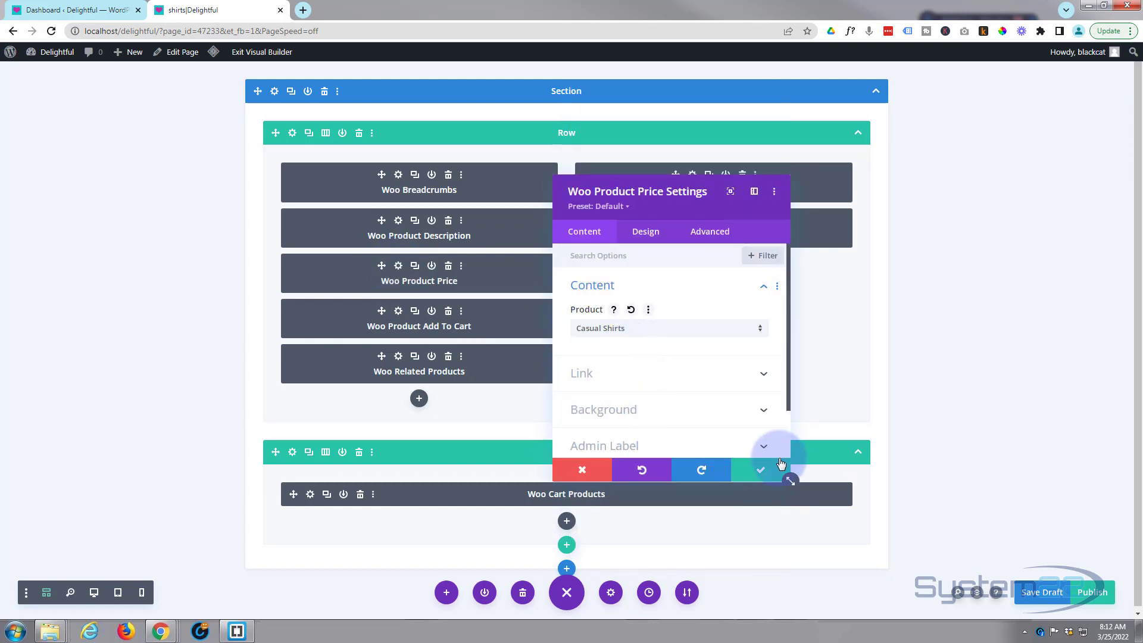
pyautogui.click(760, 470)
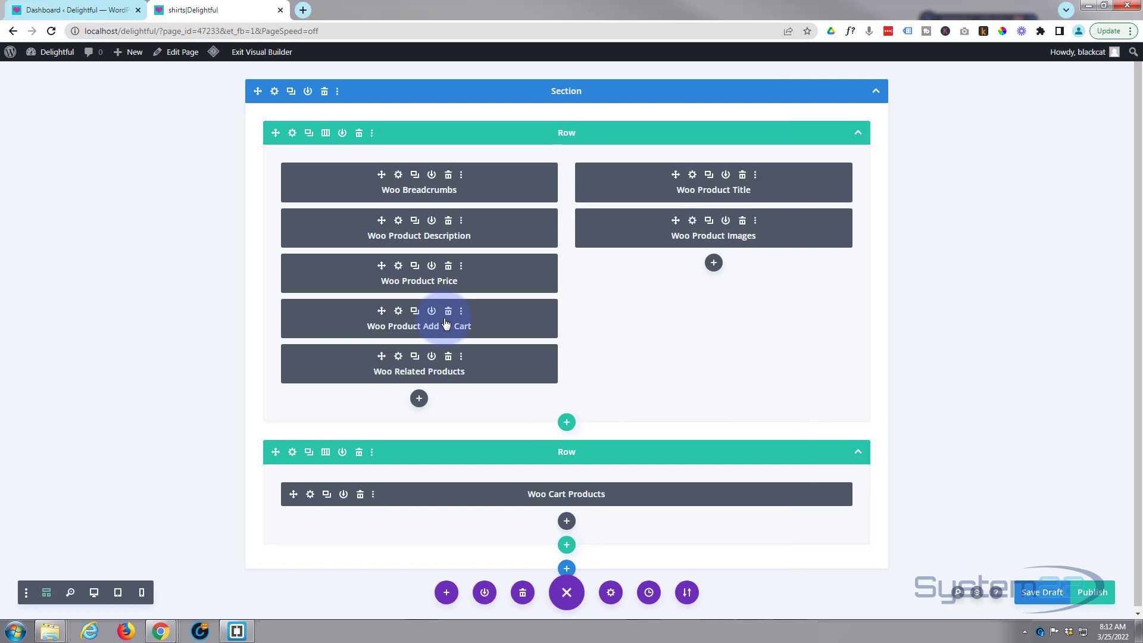
# - Set the Woo Product Add To Cart module's product to Casual Shirts and save the module
pyautogui.click(398, 311)
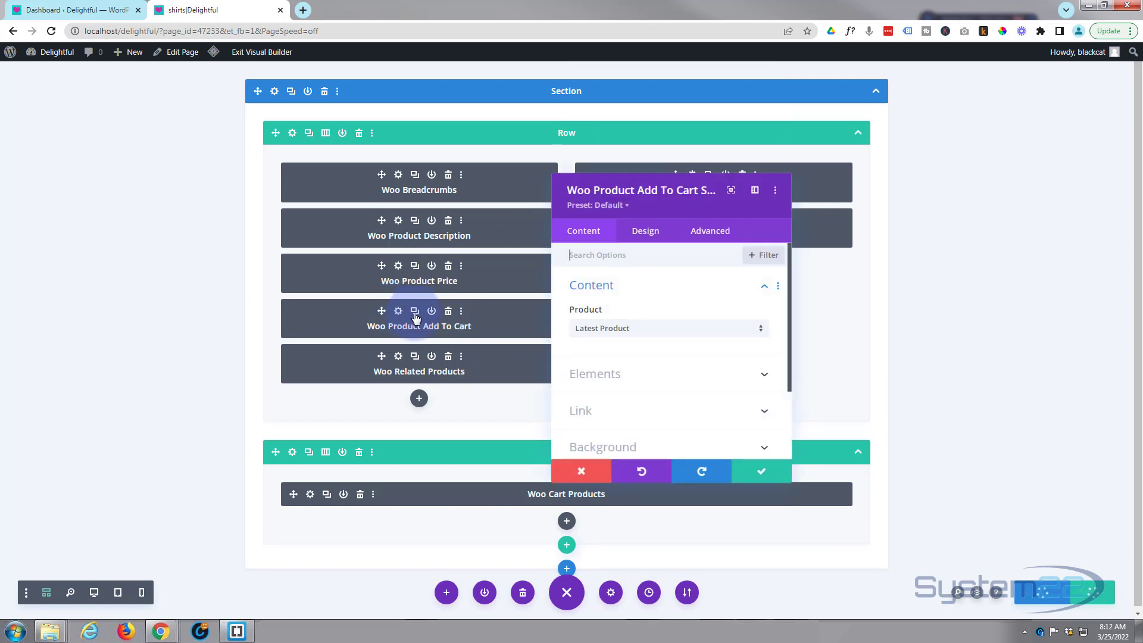
pyautogui.click(632, 328)
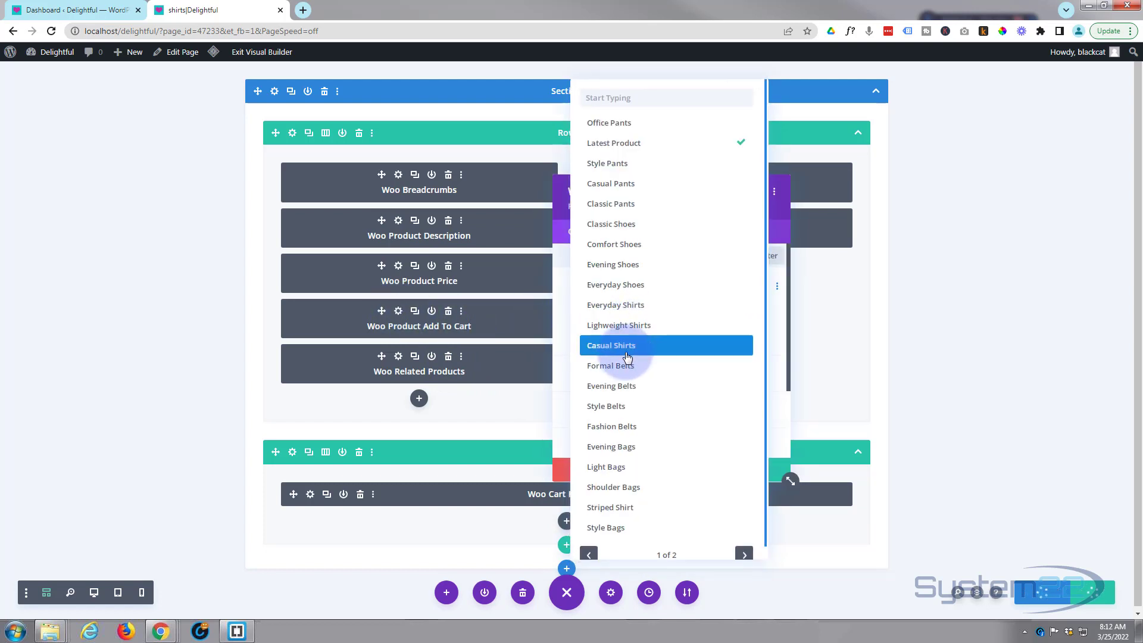
pyautogui.click(625, 350)
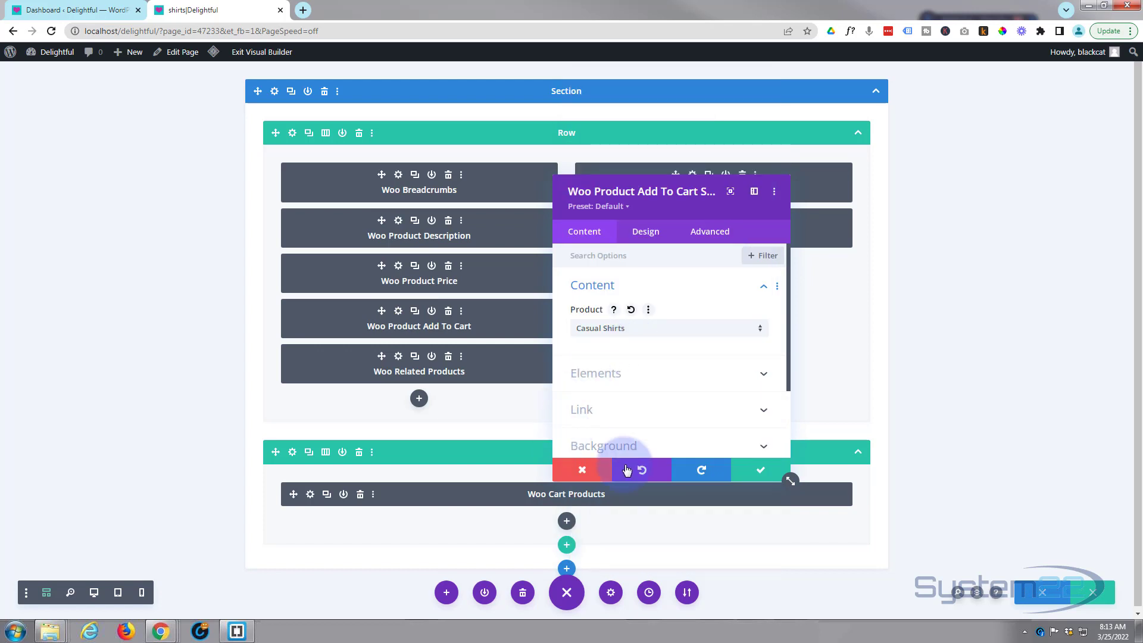
pyautogui.click(752, 478)
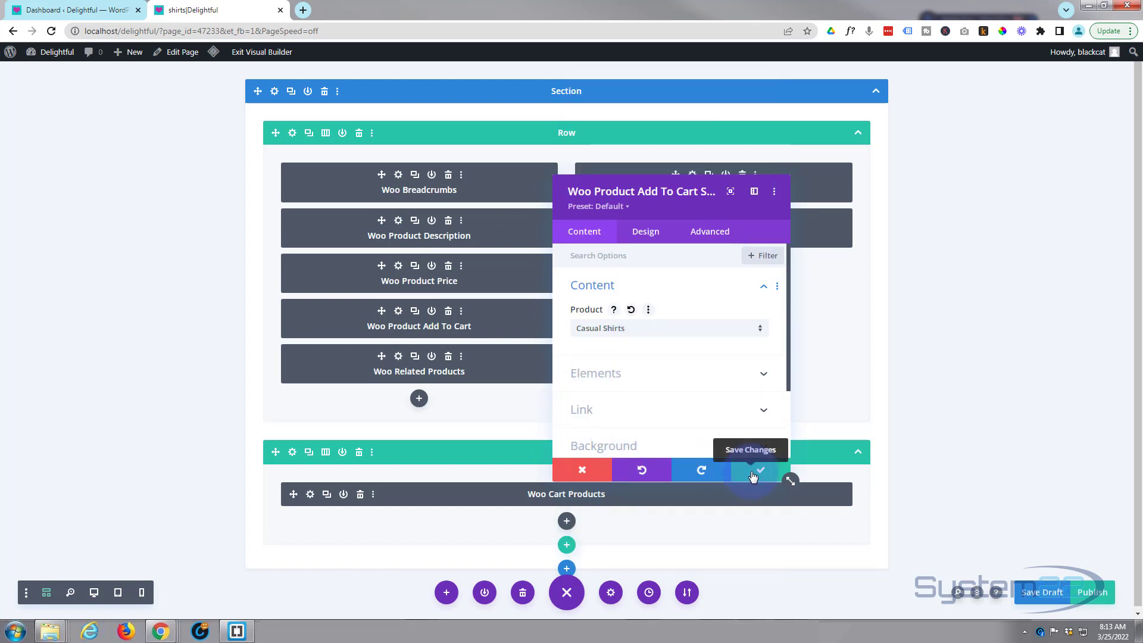
pyautogui.click(751, 476)
# - Set the Woo Product Images module's product to Casual Shirts and save the module
pyautogui.click(691, 219)
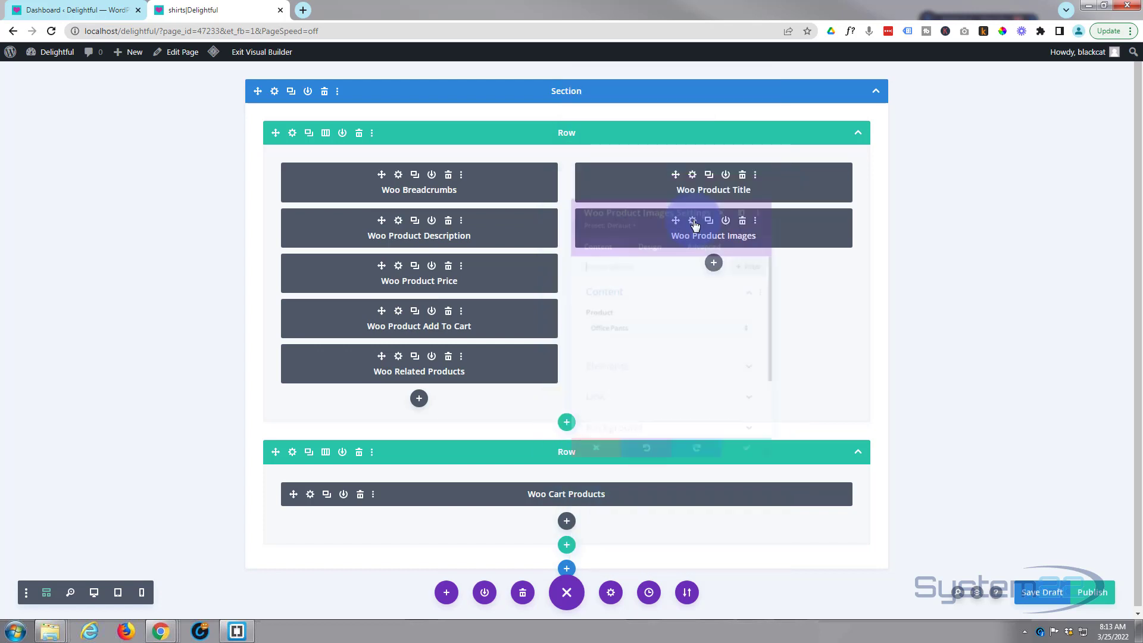
pyautogui.click(628, 332)
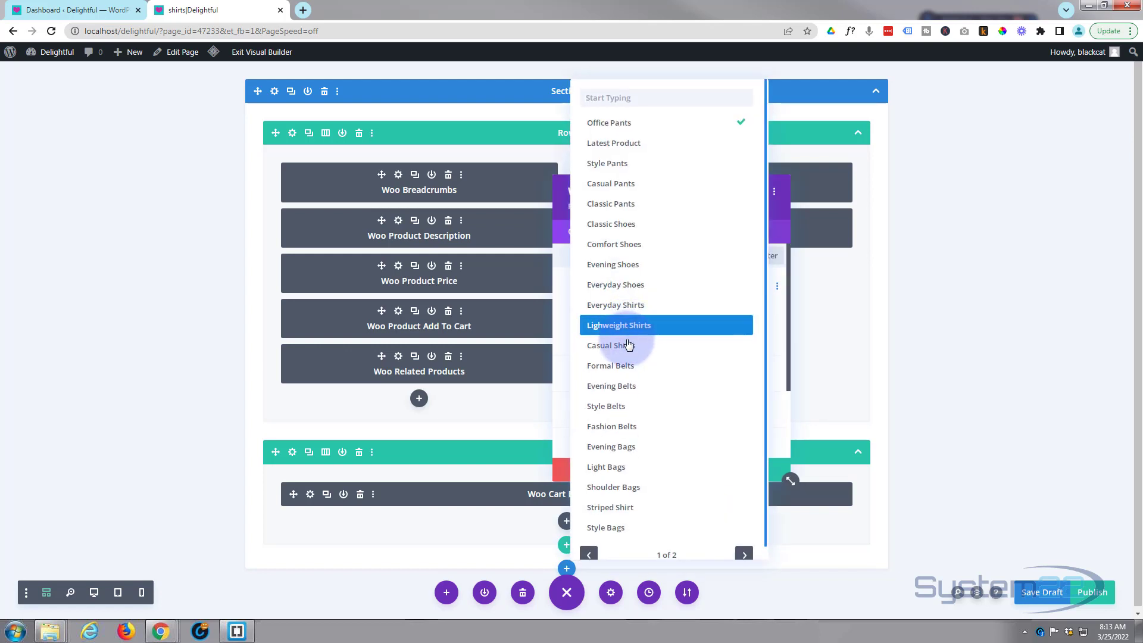
pyautogui.click(627, 347)
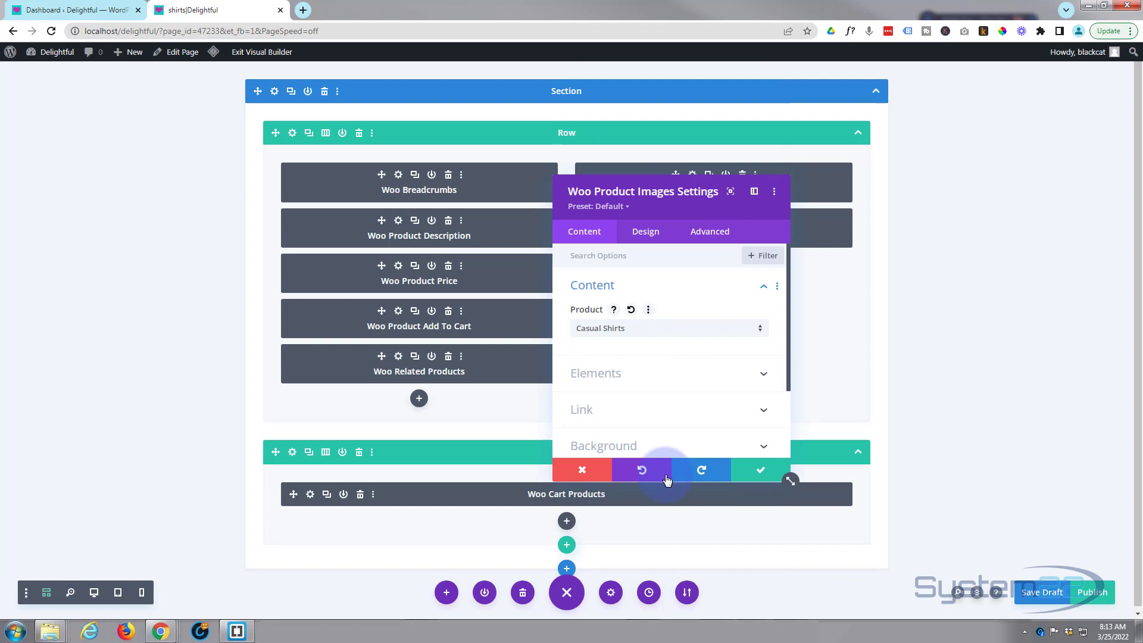
pyautogui.click(751, 470)
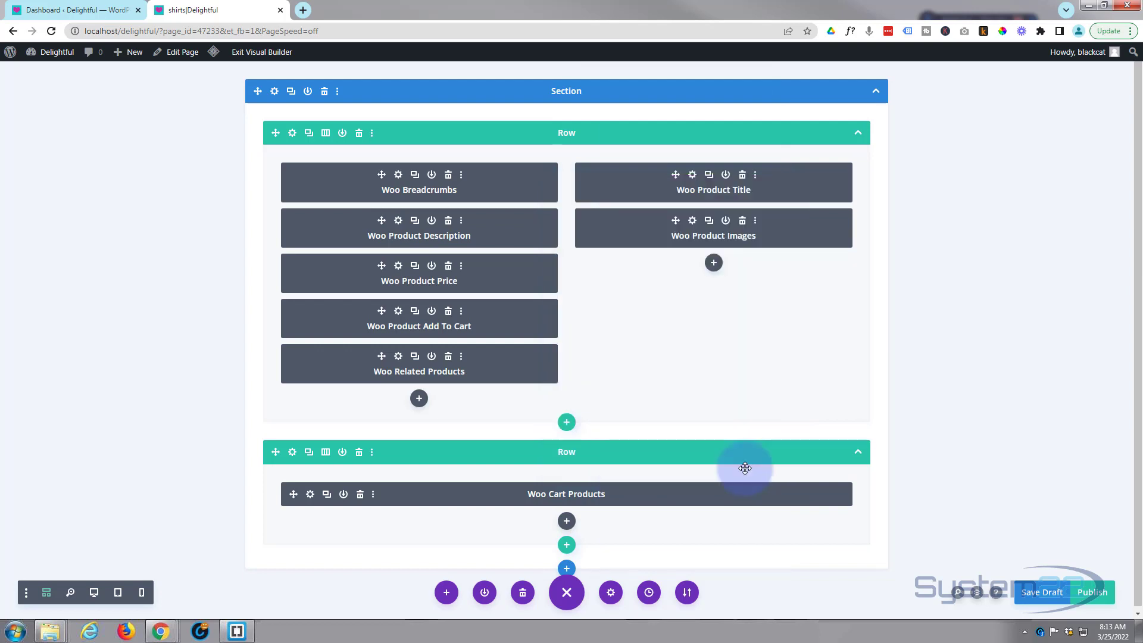
# - Check the shirts page in desktop view, then publish it and exit the Visual Builder
pyautogui.click(94, 593)
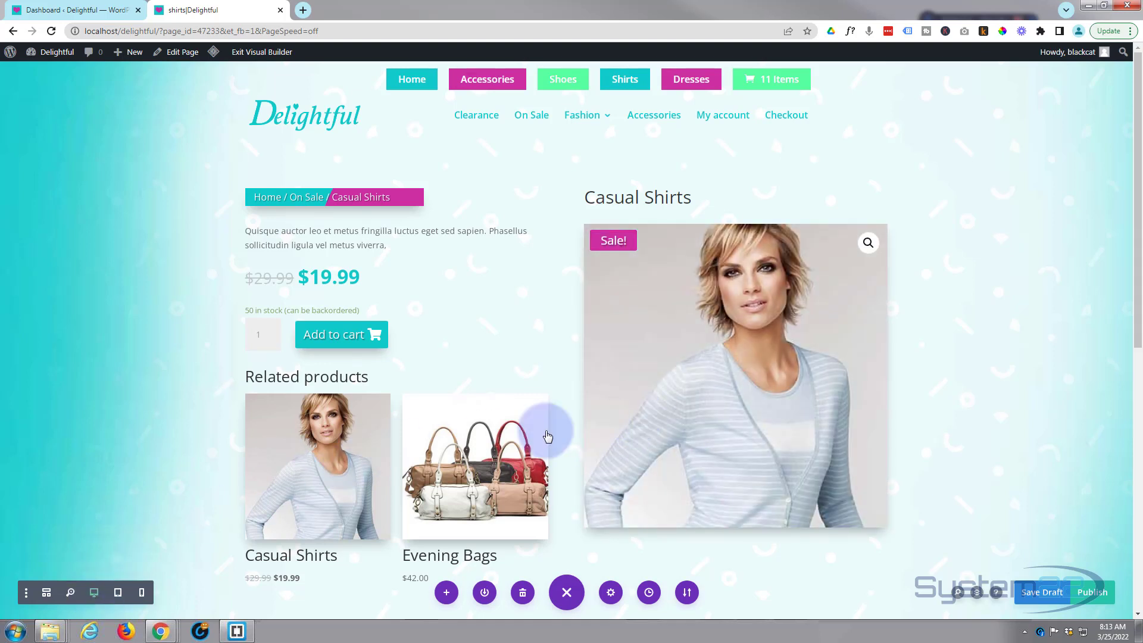
pyautogui.scroll(-6, 230, 369)
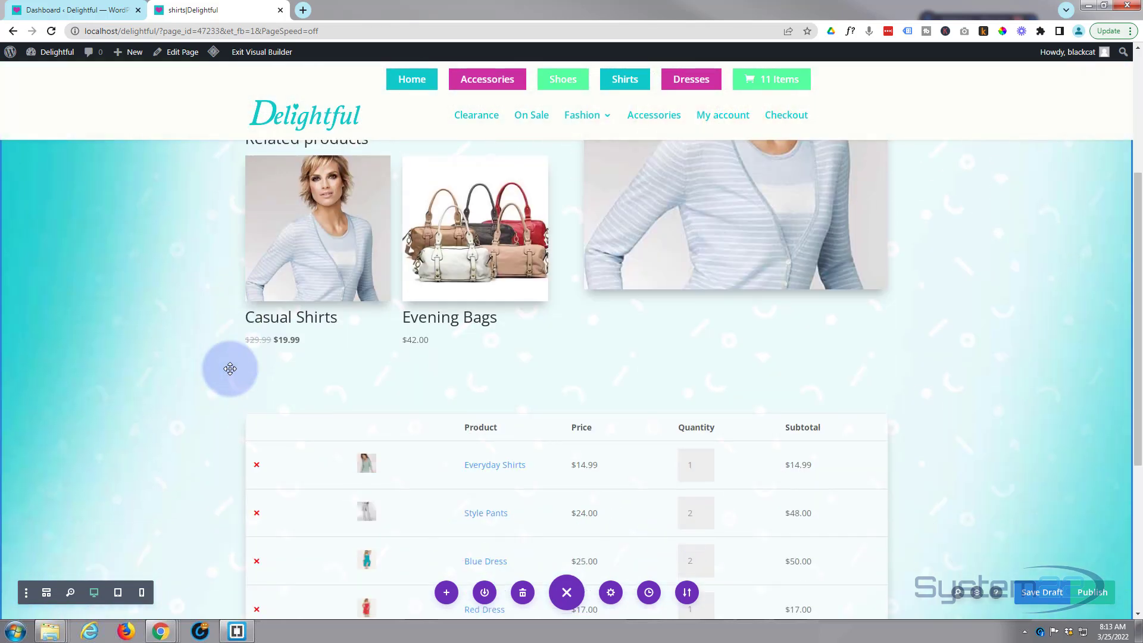
pyautogui.scroll(3, 227, 373)
pyautogui.scroll(3, 227, 373)
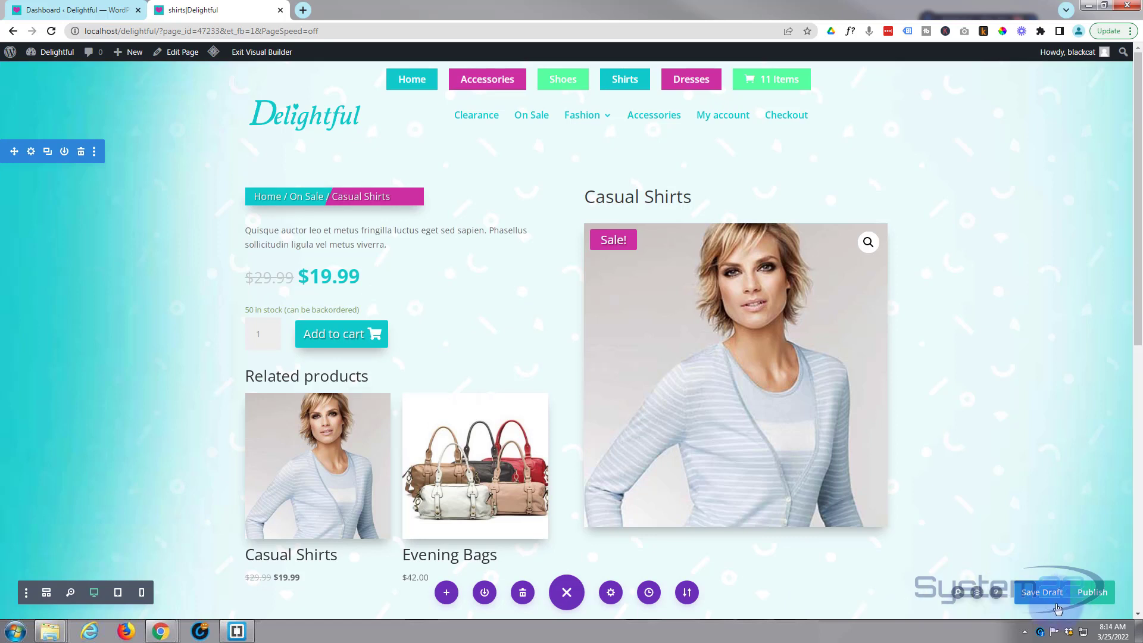
pyautogui.click(1092, 594)
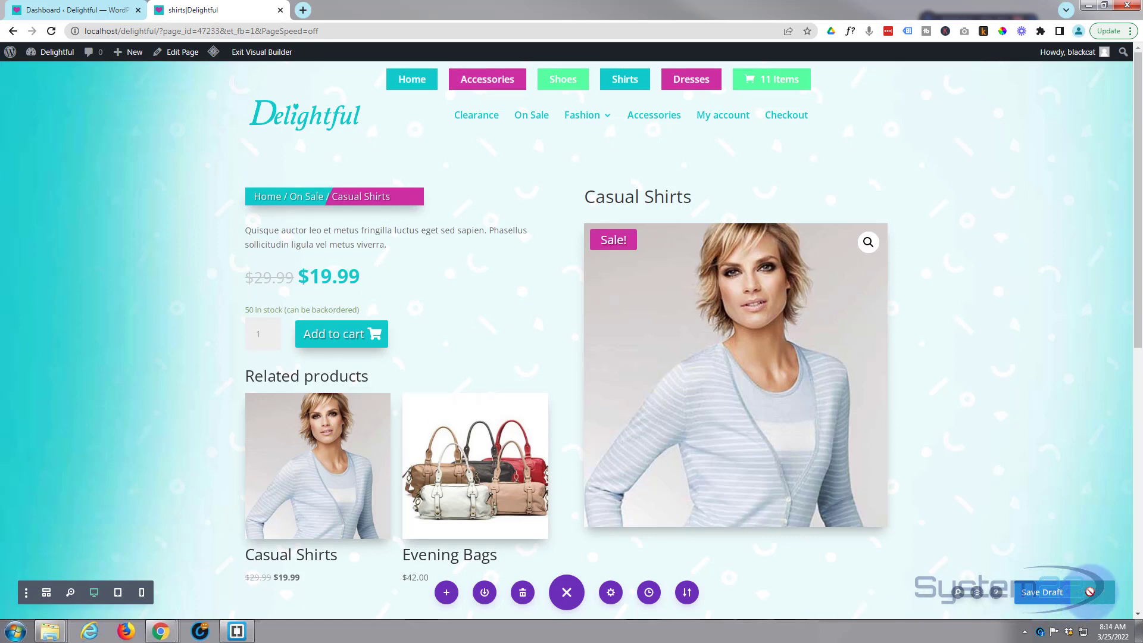
pyautogui.click(256, 52)
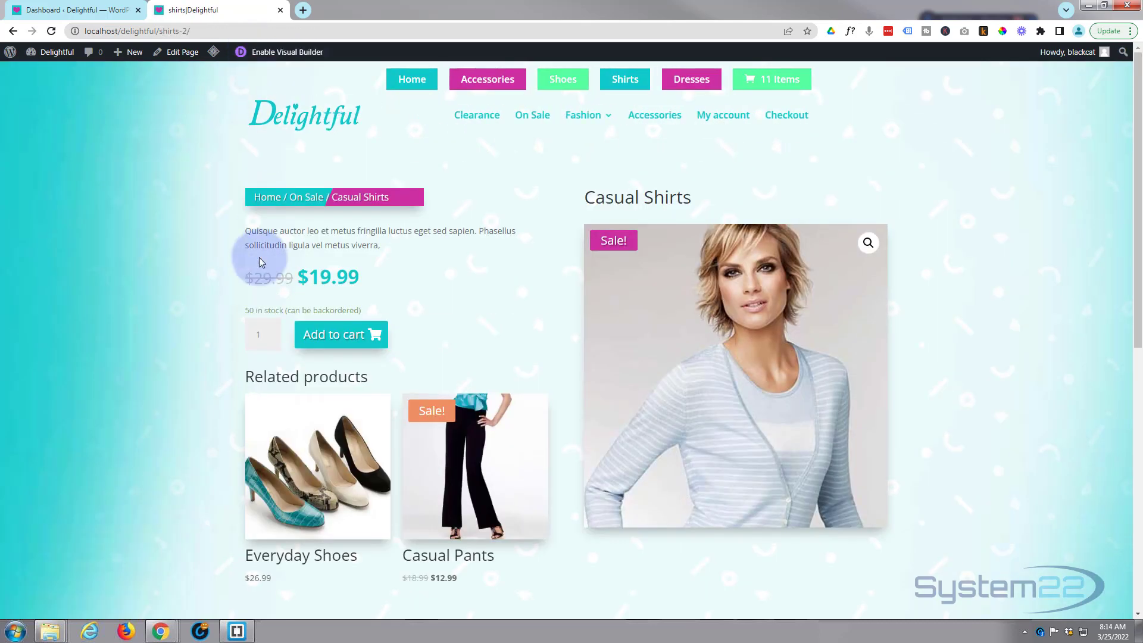
# - Review the published shirts page from the product details and related products to the cart table
pyautogui.scroll(-5, 171, 271)
pyautogui.scroll(-4, 170, 266)
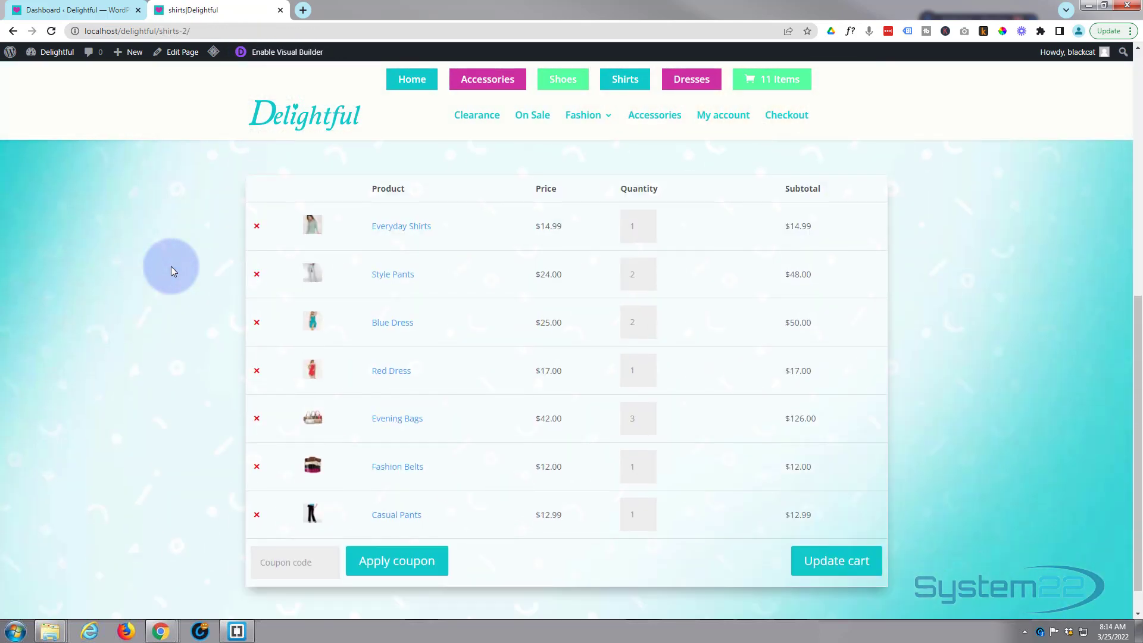
pyautogui.scroll(3, 170, 278)
pyautogui.scroll(6, 171, 280)
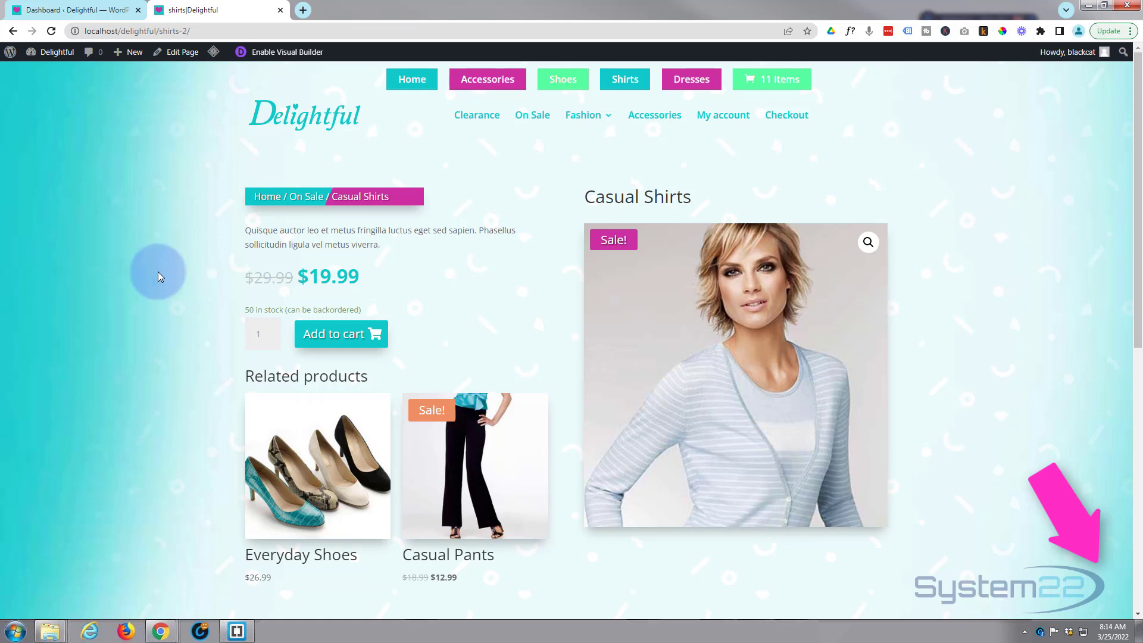
pyautogui.scroll(-5, 158, 271)
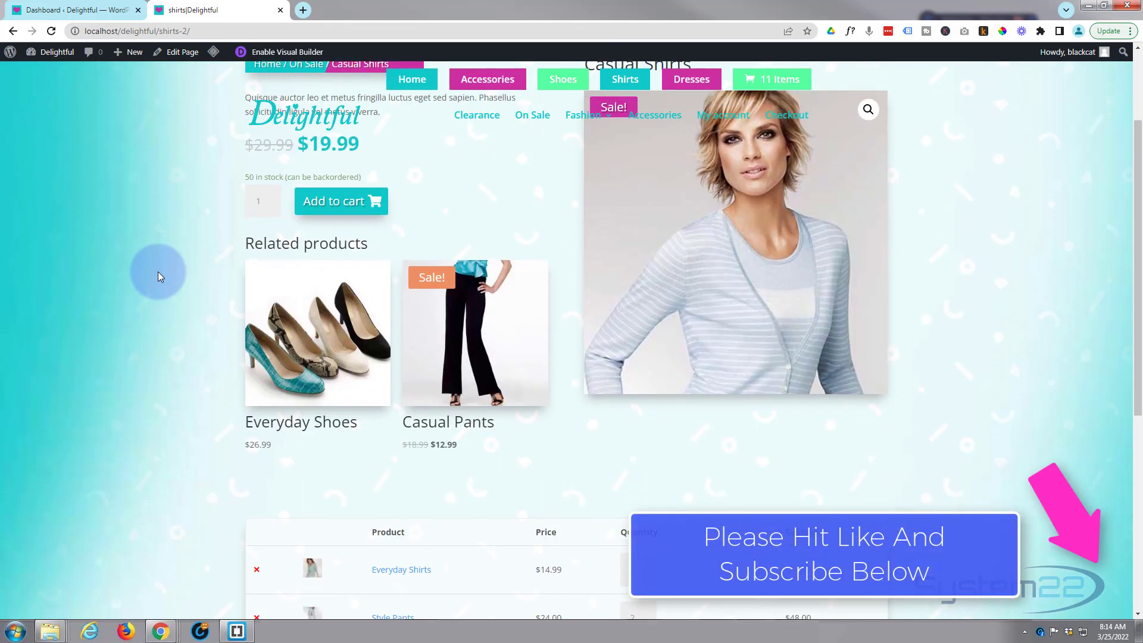
pyautogui.scroll(-4, 158, 271)
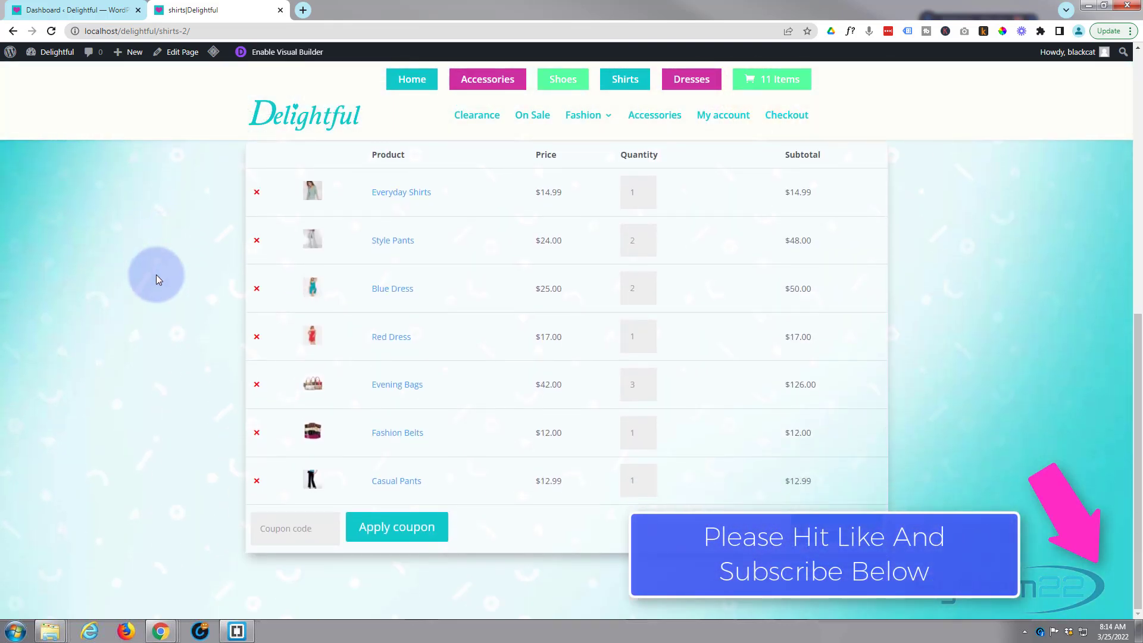
pyautogui.scroll(4, 157, 276)
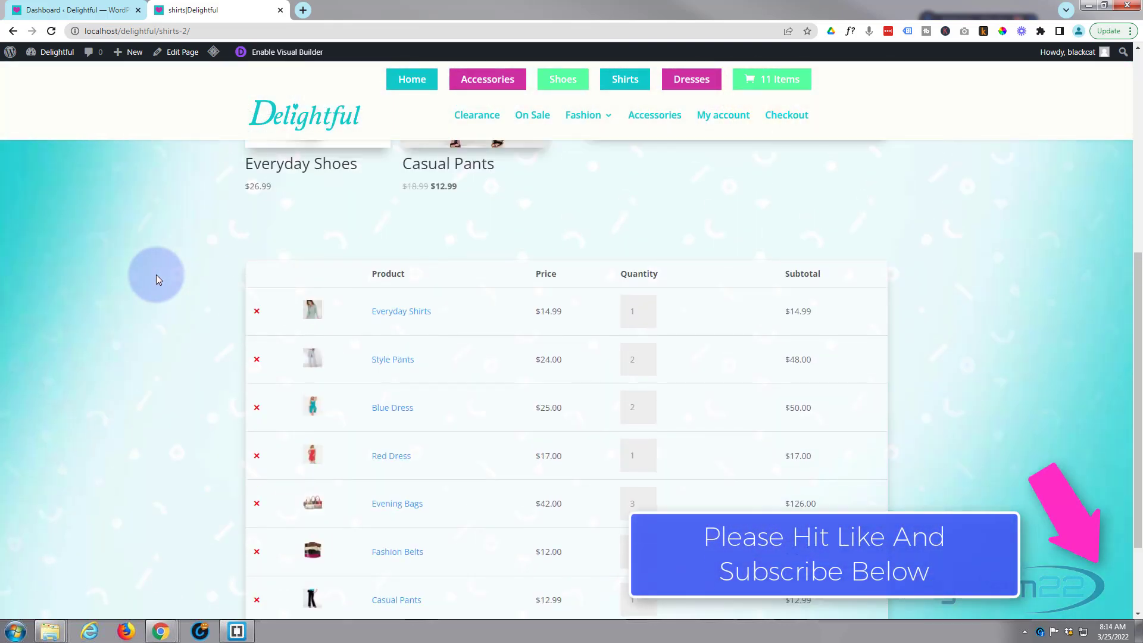
pyautogui.scroll(5, 155, 276)
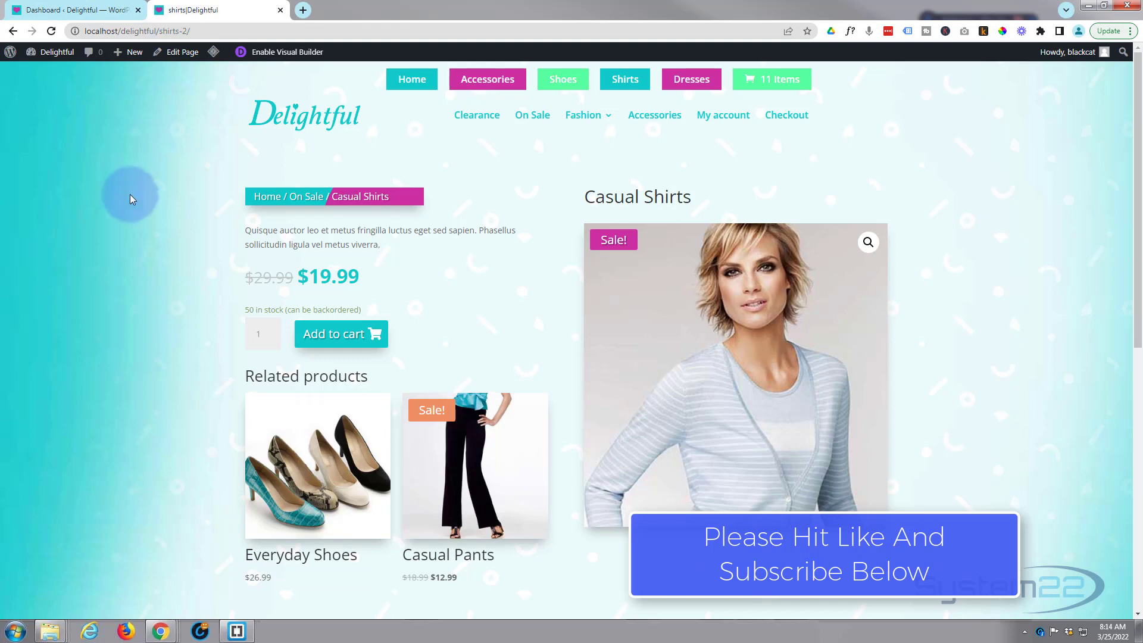
pyautogui.scroll(-9, 144, 209)
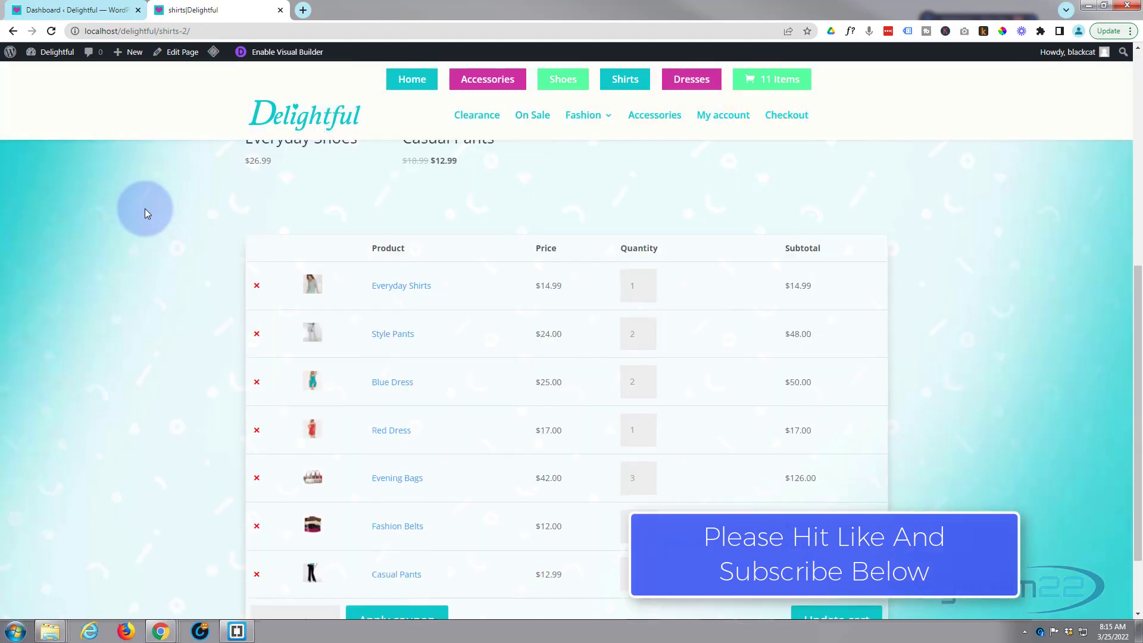
pyautogui.scroll(6, 146, 212)
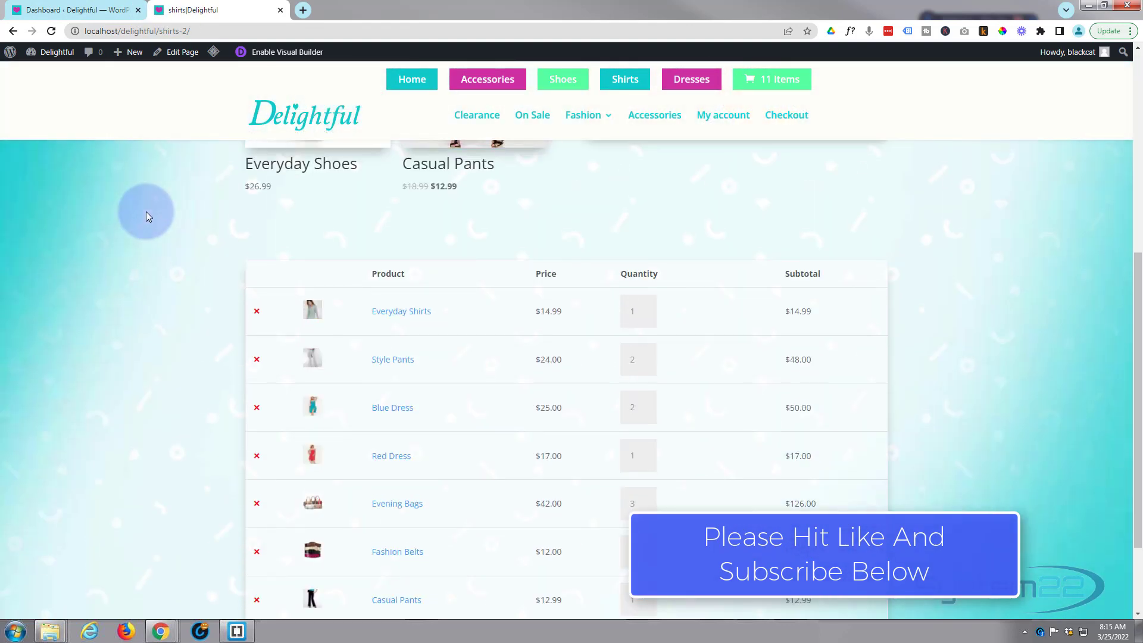
pyautogui.scroll(3, 148, 212)
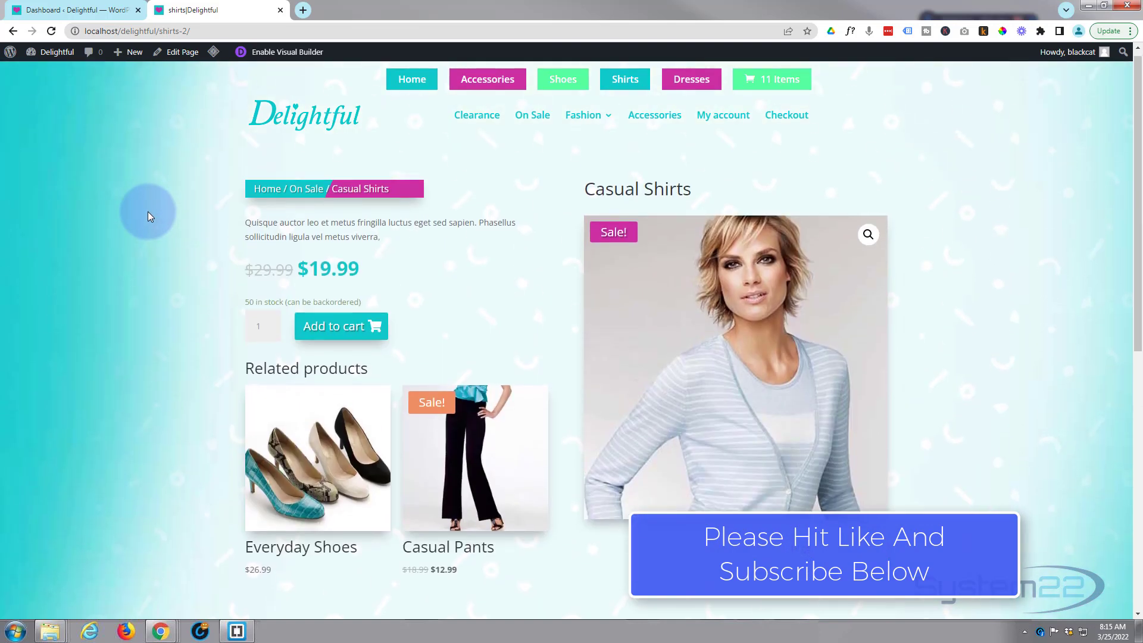